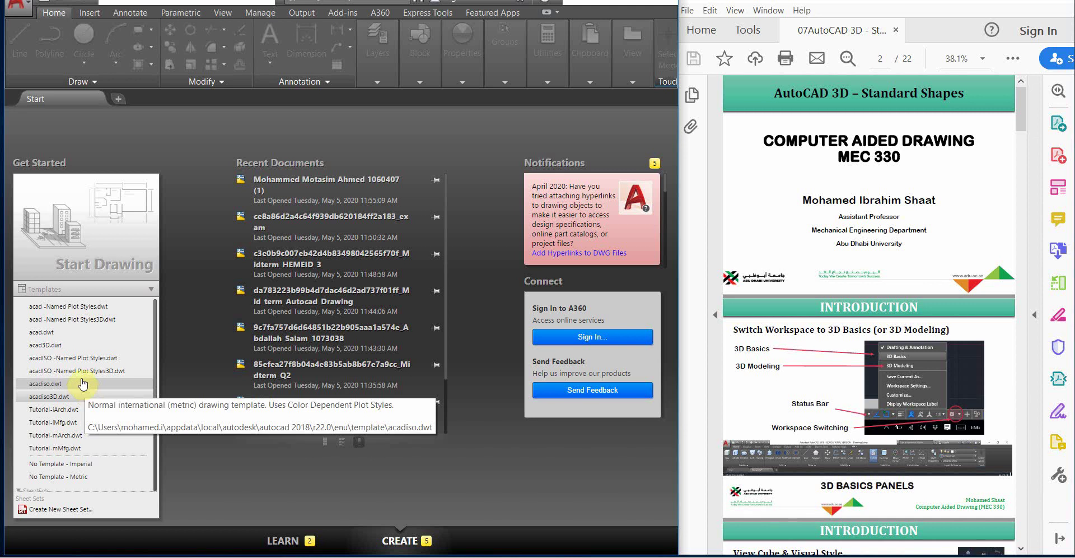
- Start a new metric drawing from the acadiso.dwt template
left_click(75, 389)
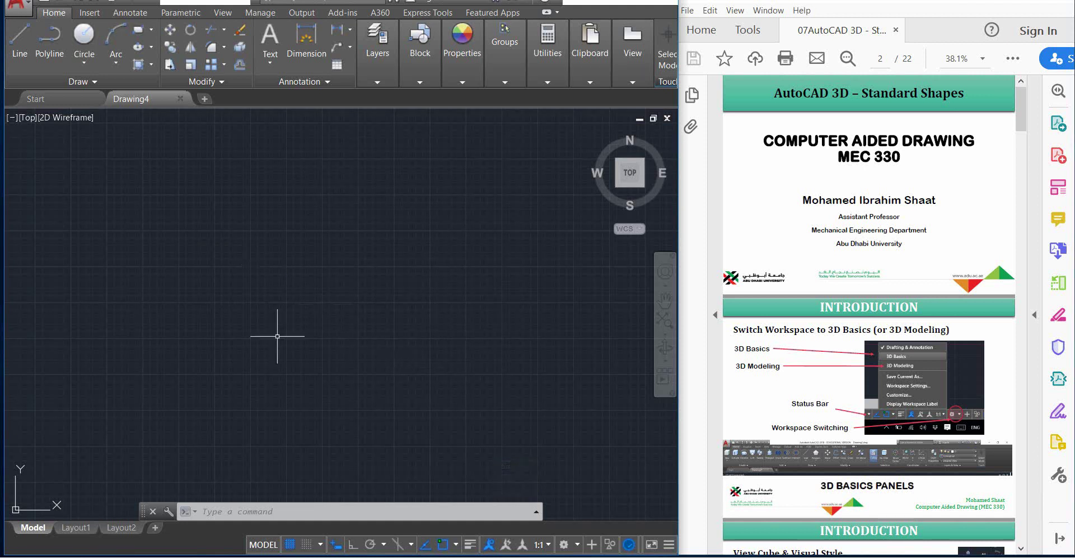
left_click(62, 98)
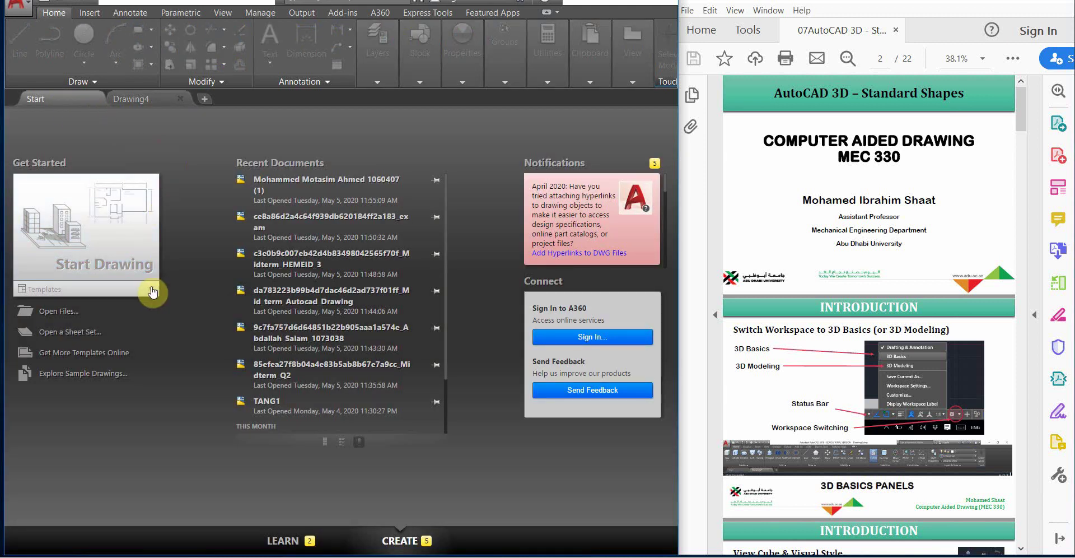
left_click(153, 103)
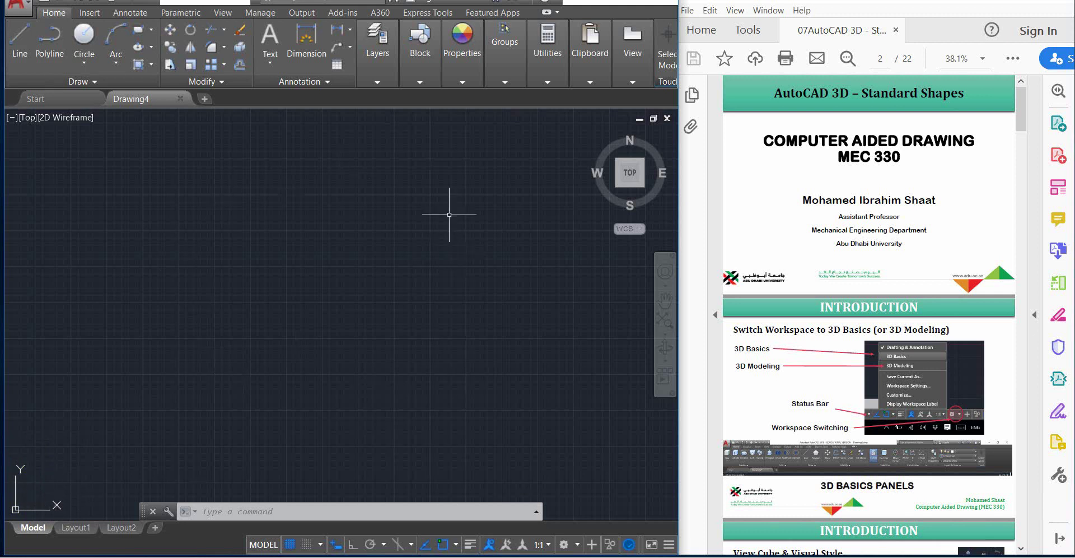
- Create a second drawing from the acadiso3D.dwt template for working in a 3D view
left_click(50, 95)
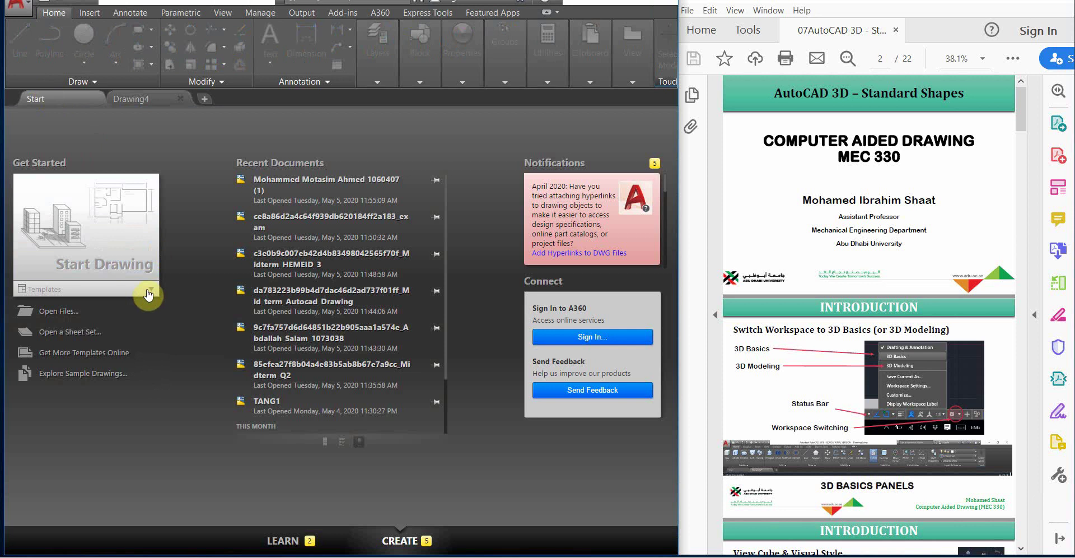
left_click(148, 292)
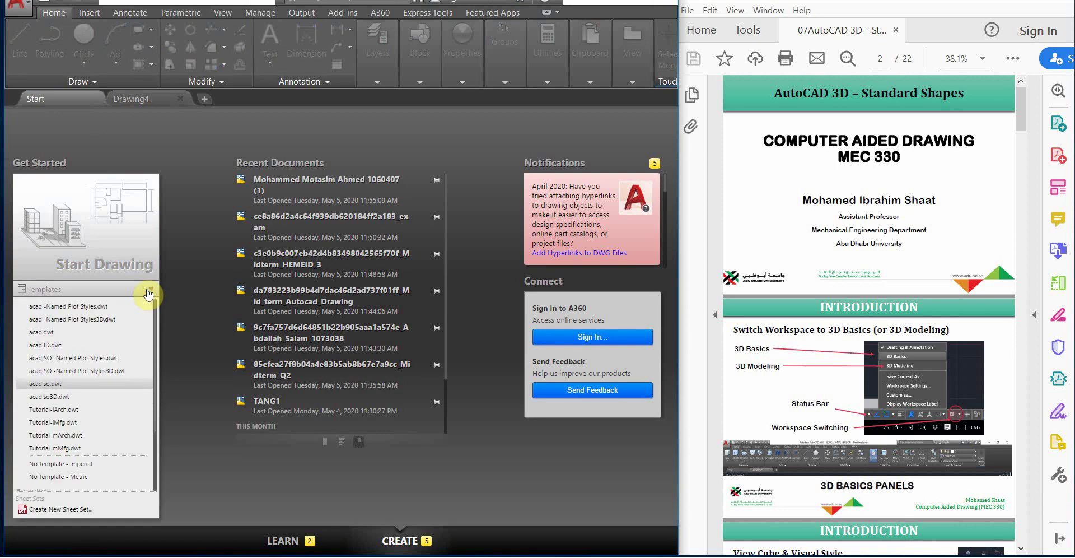
left_click(65, 397)
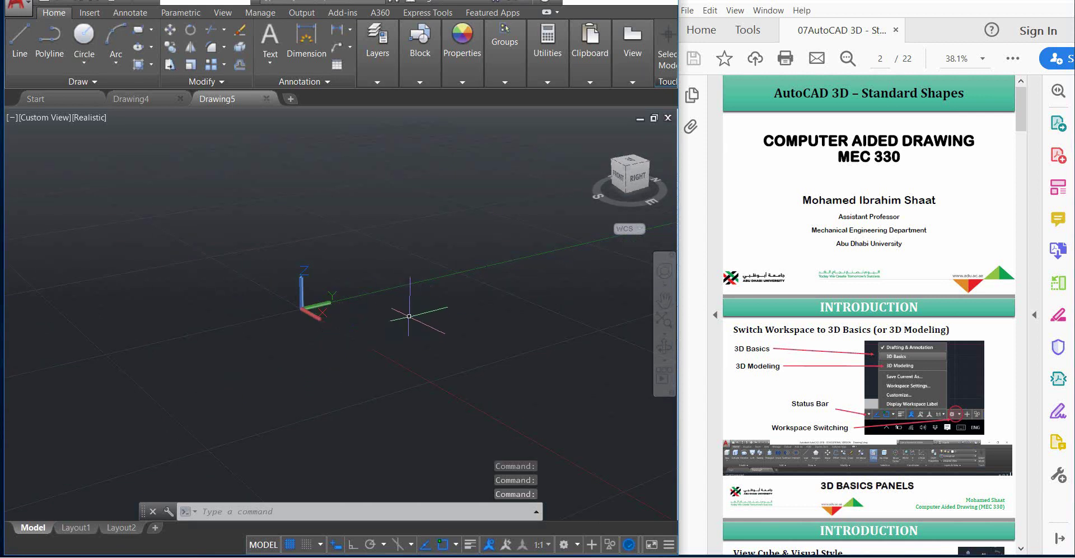
middle_click_drag(409, 316, 224, 338)
scroll(291, 324, "down", 3)
scroll(300, 327, "up", 1)
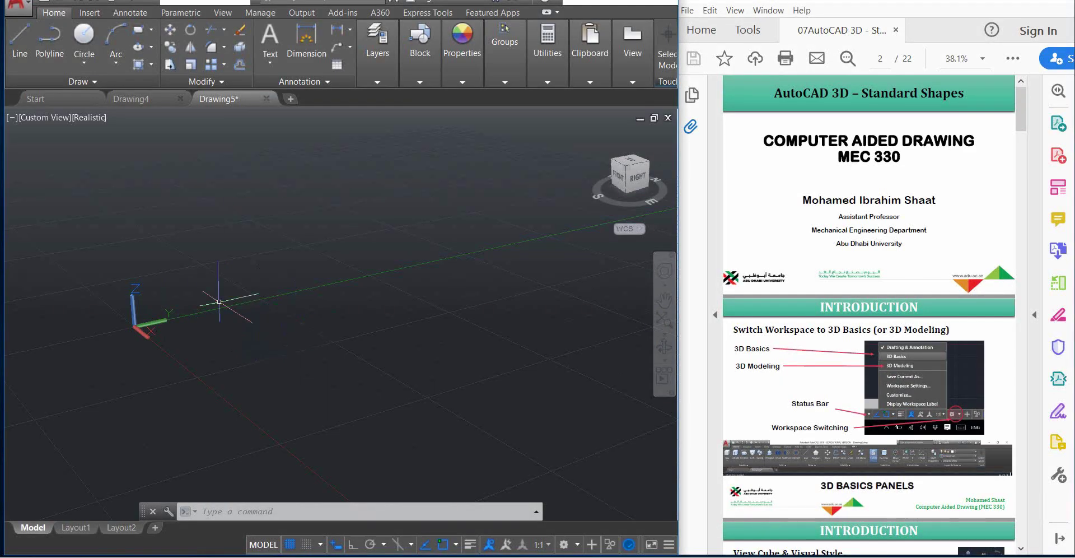
- Compare the 2D Wireframe top view of Drawing4 with the realistic custom view of Drawing5, finishing in Drawing4
left_click(148, 98)
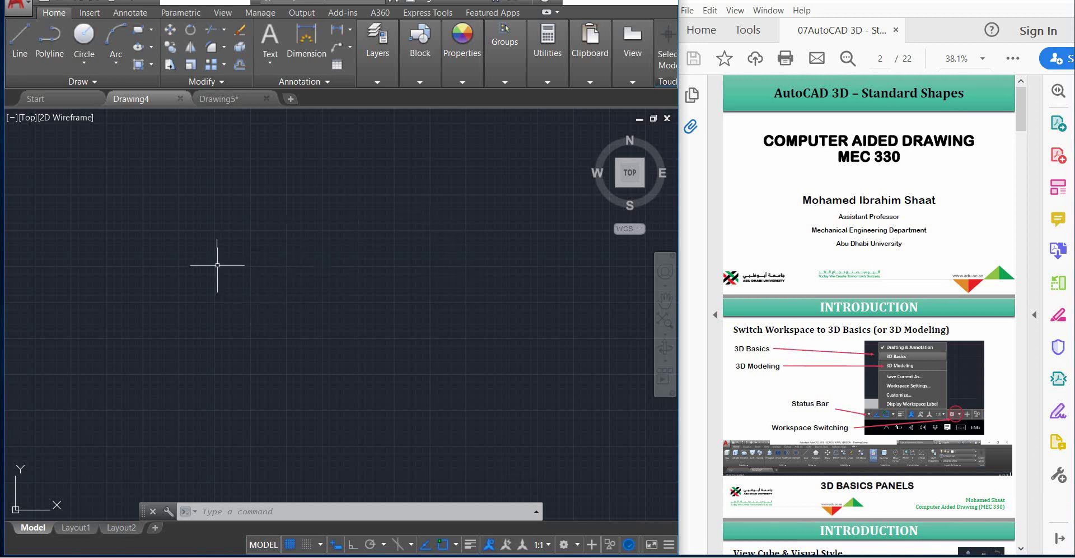
left_click(440, 56)
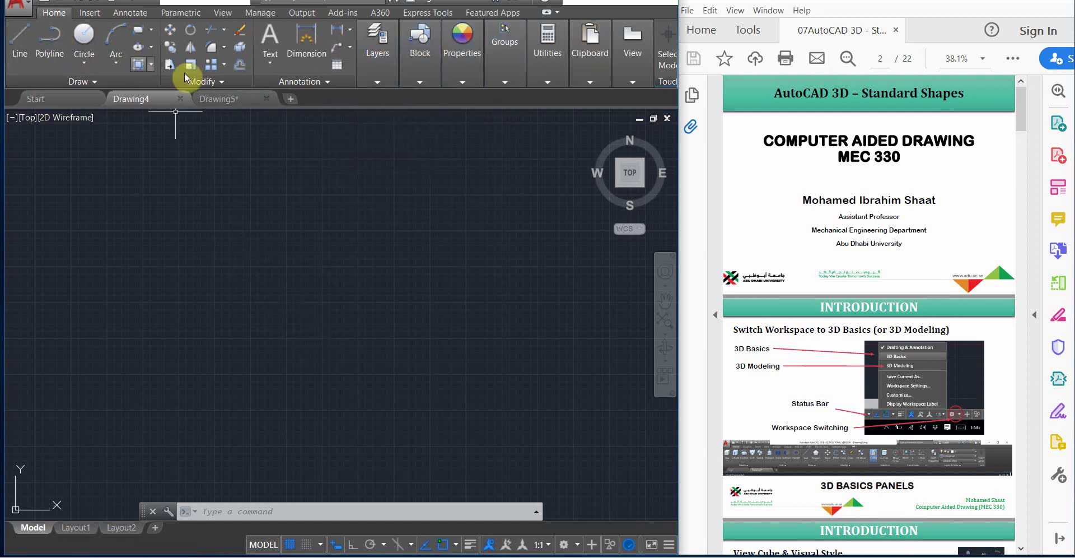
left_click(423, 75)
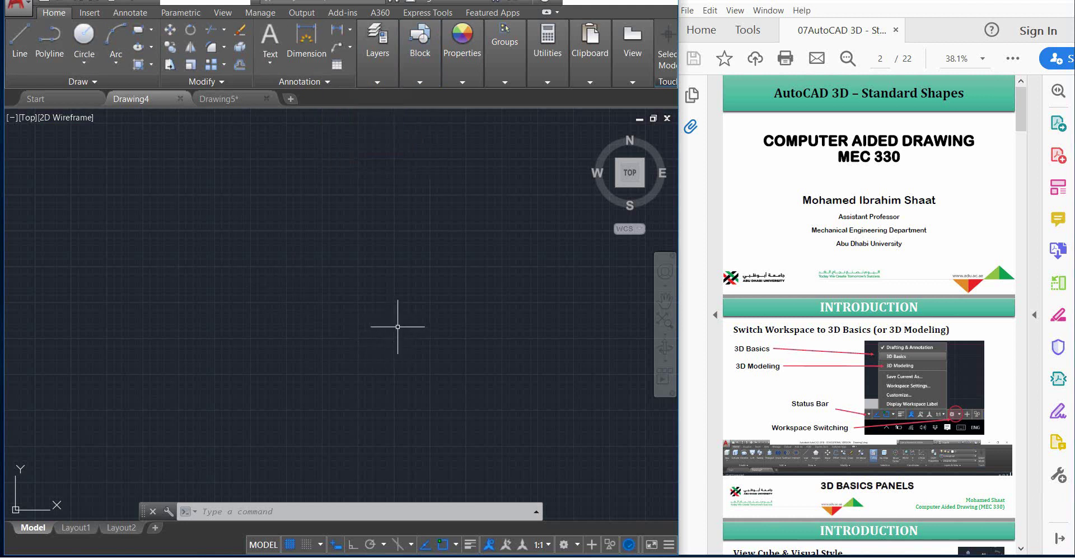
left_click(235, 101)
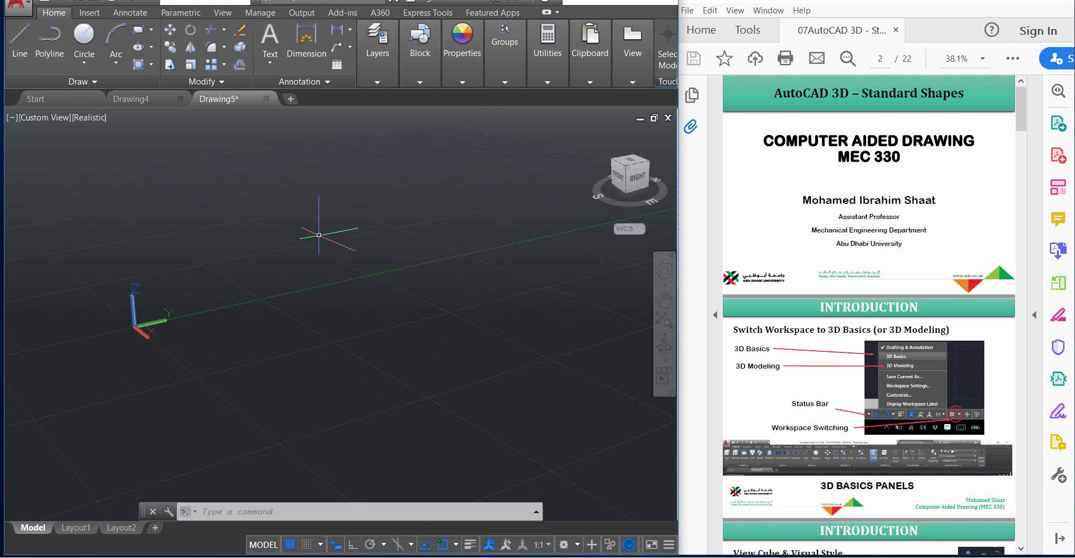
left_click(141, 98)
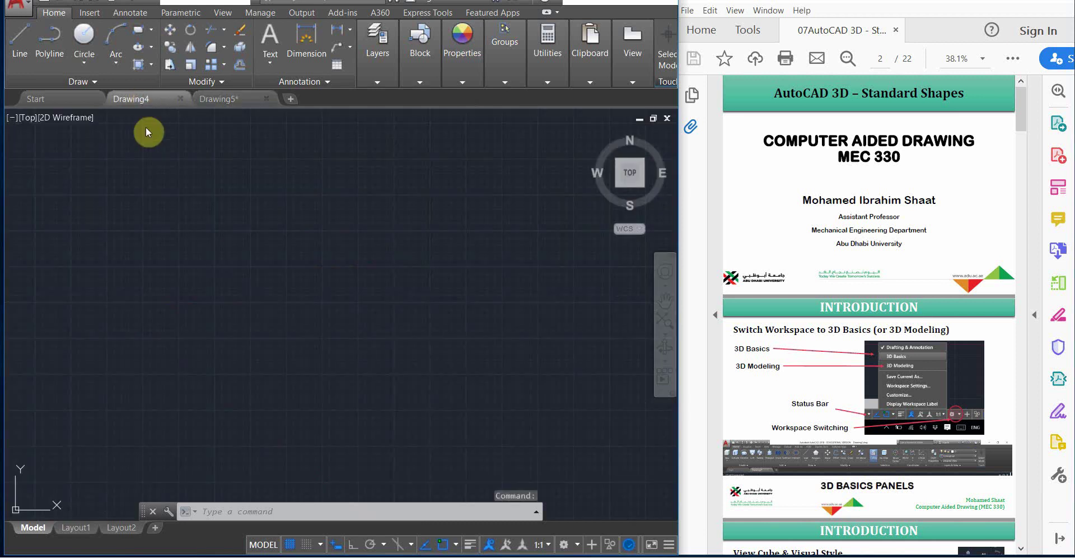
left_click(235, 98)
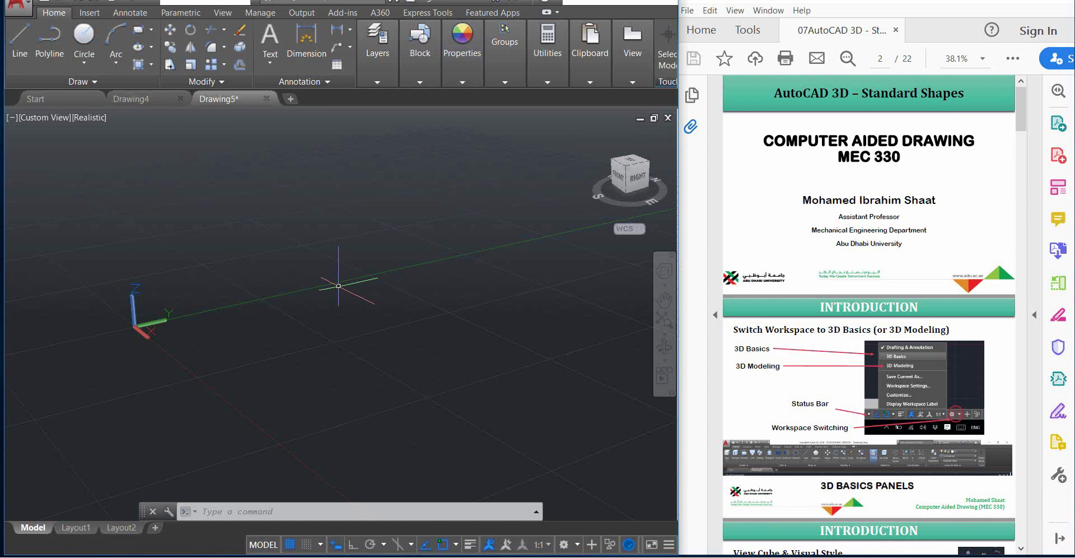
left_click(149, 99)
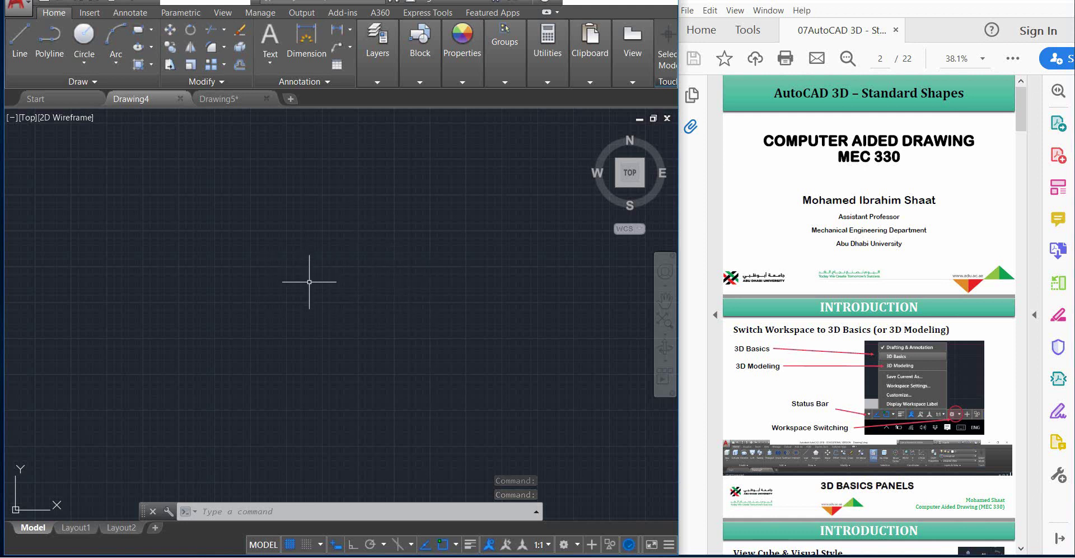
left_click(222, 103)
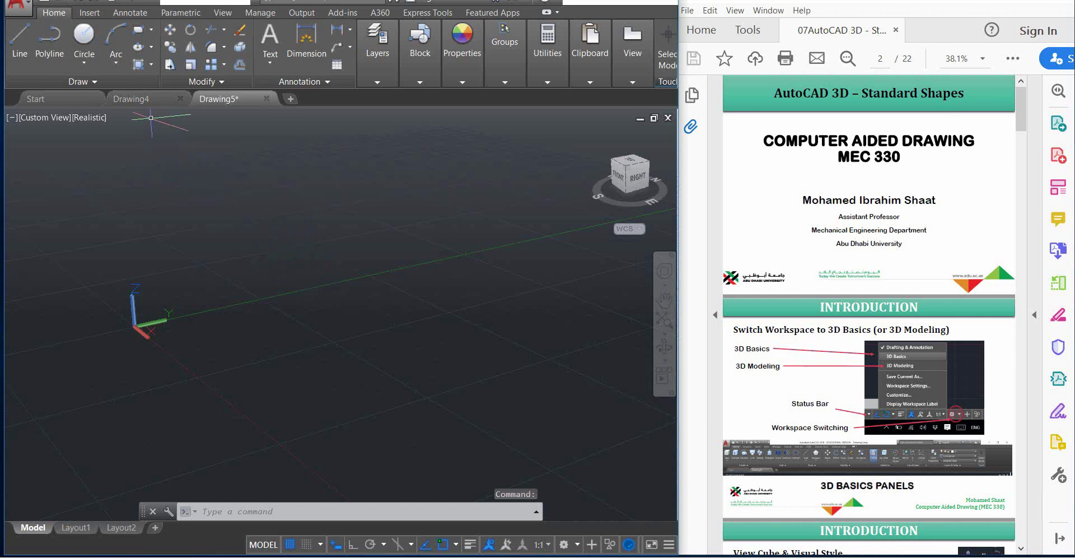
left_click(154, 100)
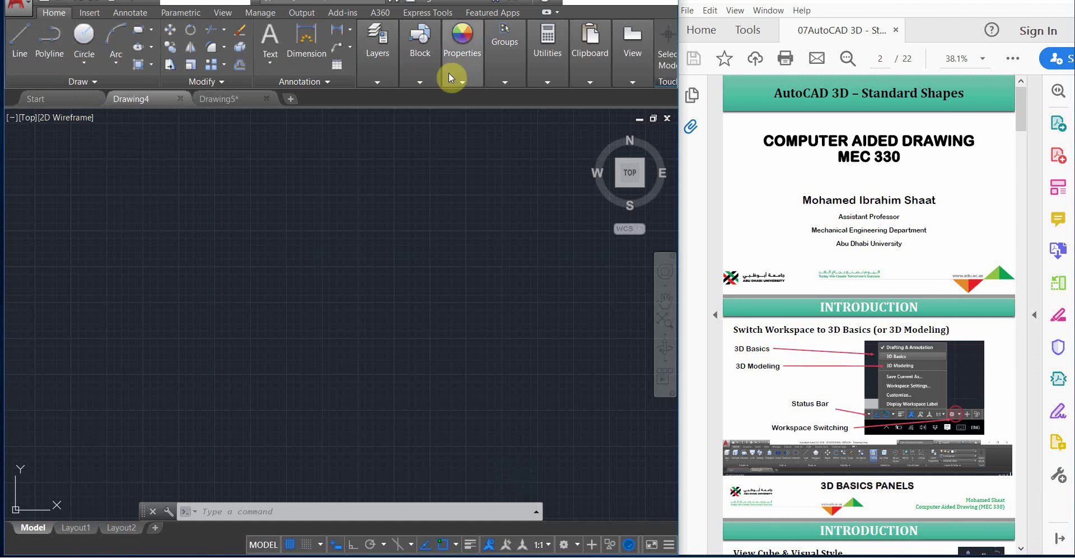
left_click(366, 60)
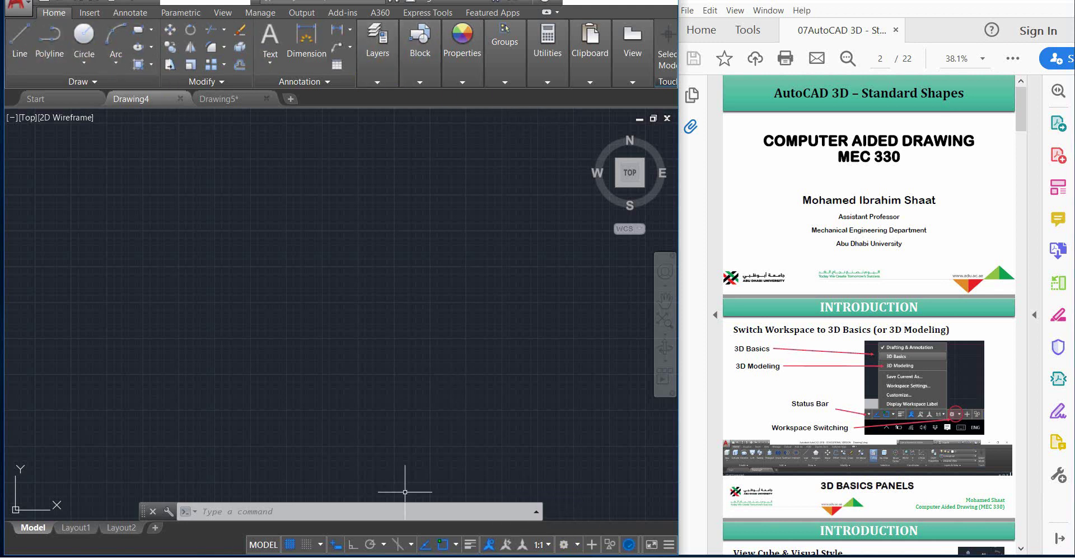
- Switch the workspace of Drawing4 from Drafting & Annotation to 3D Basics
left_click(578, 546)
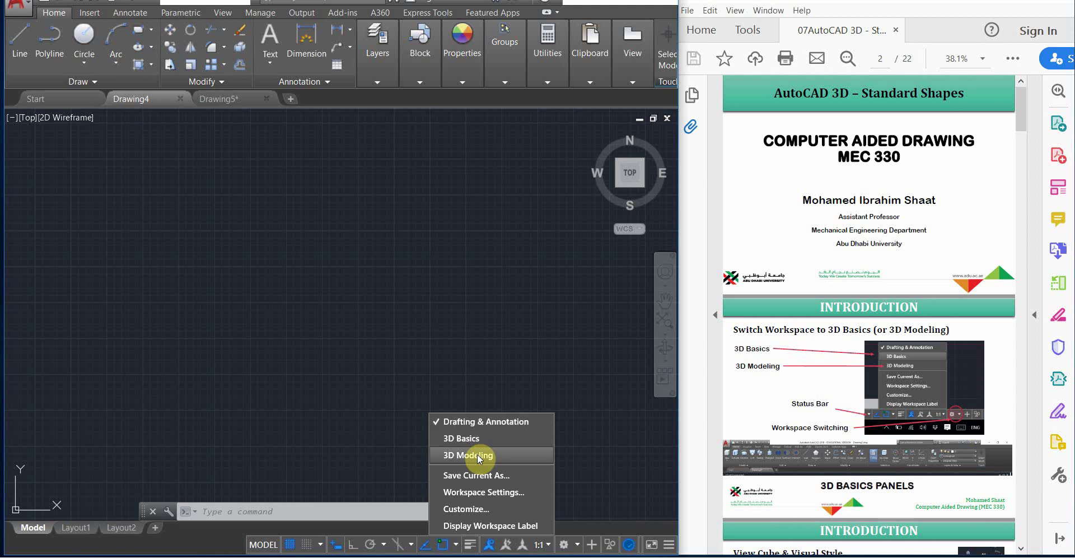
left_click(570, 548)
left_click(570, 548)
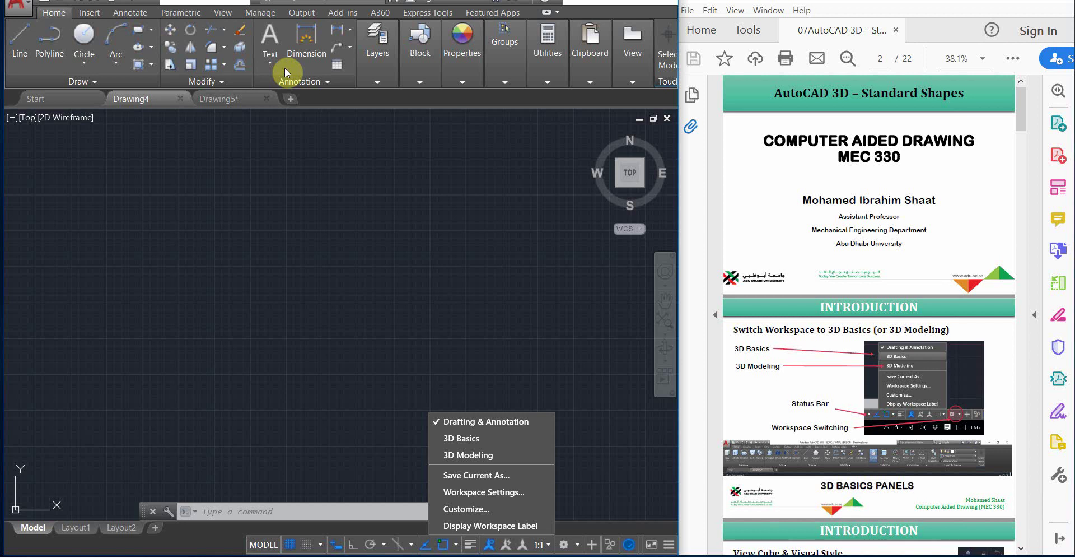
left_click(465, 441)
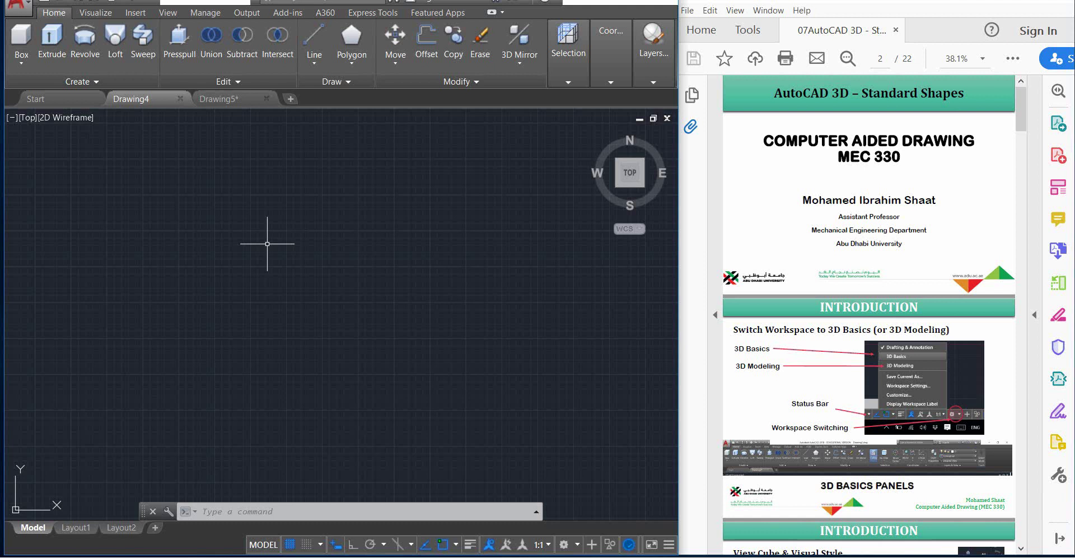
- Switch the workspace to 3D Modeling and look over its modeling, mesh and solid editing tools
left_click(565, 544)
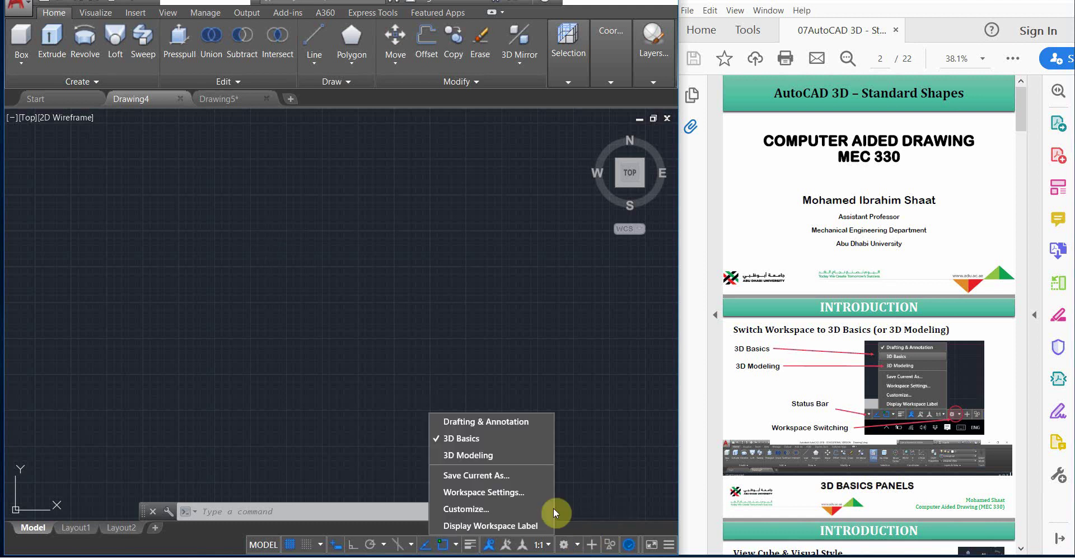
left_click(502, 458)
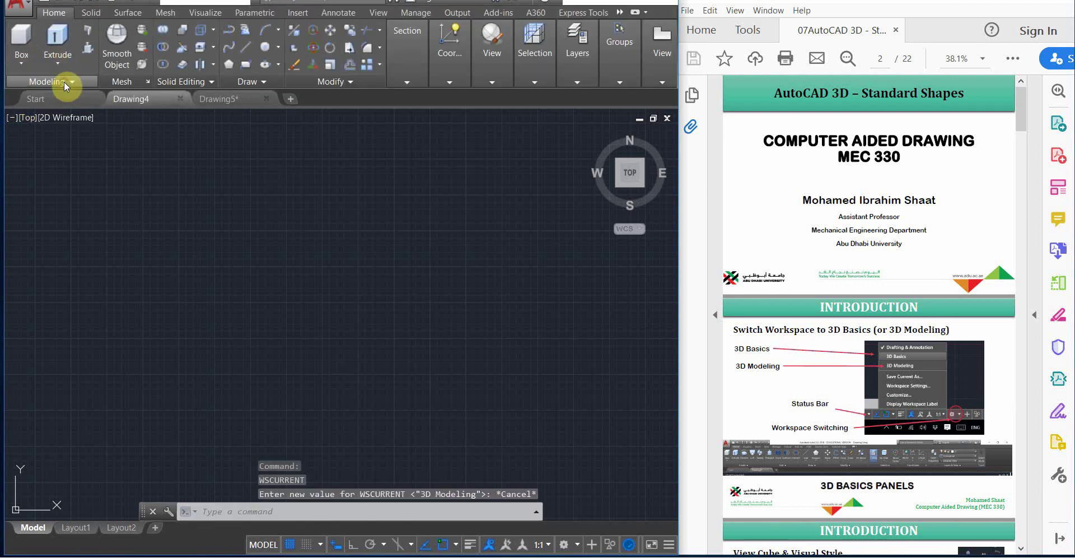
left_click(63, 82)
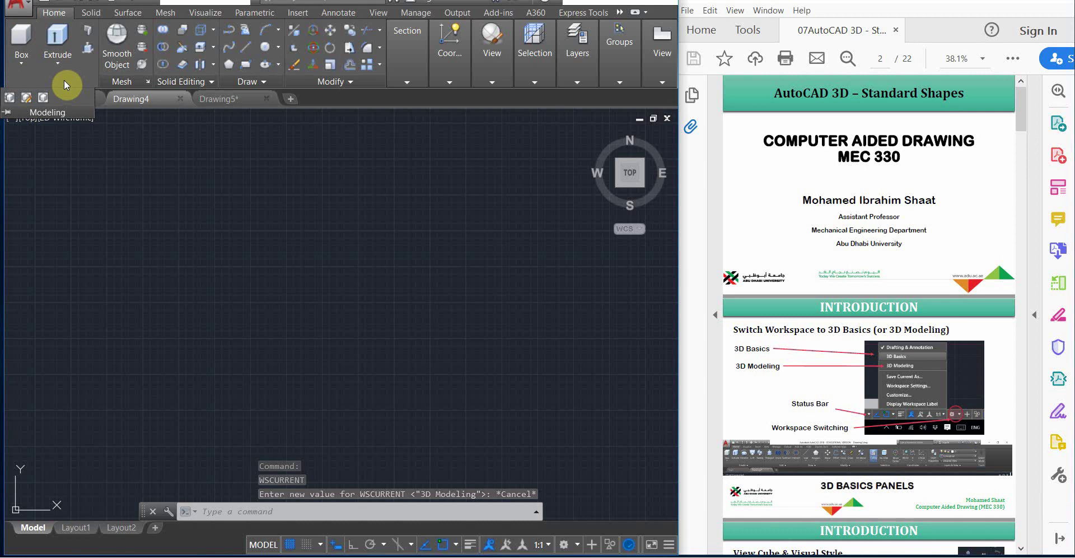
left_click(193, 79)
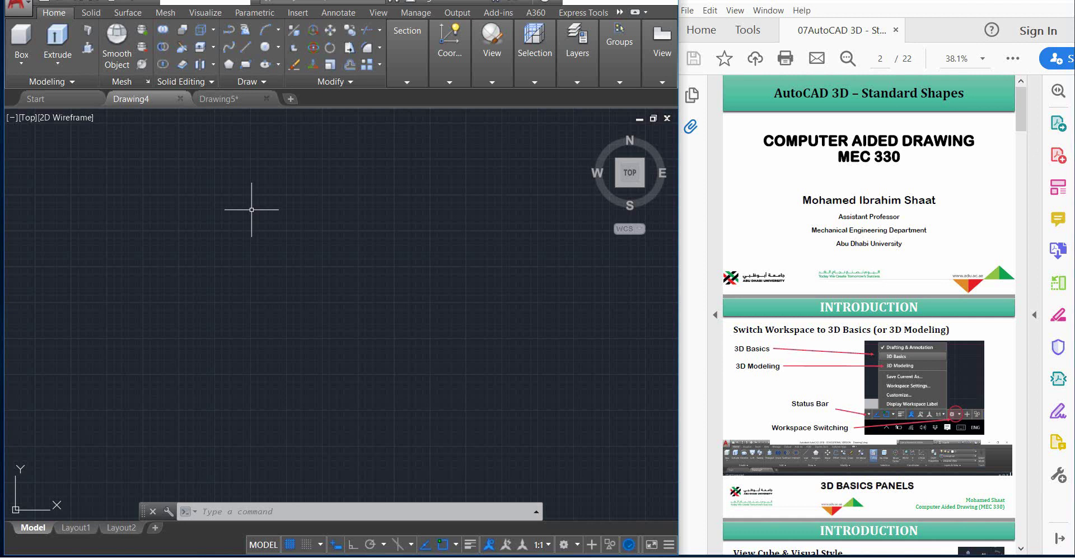
left_click(119, 47)
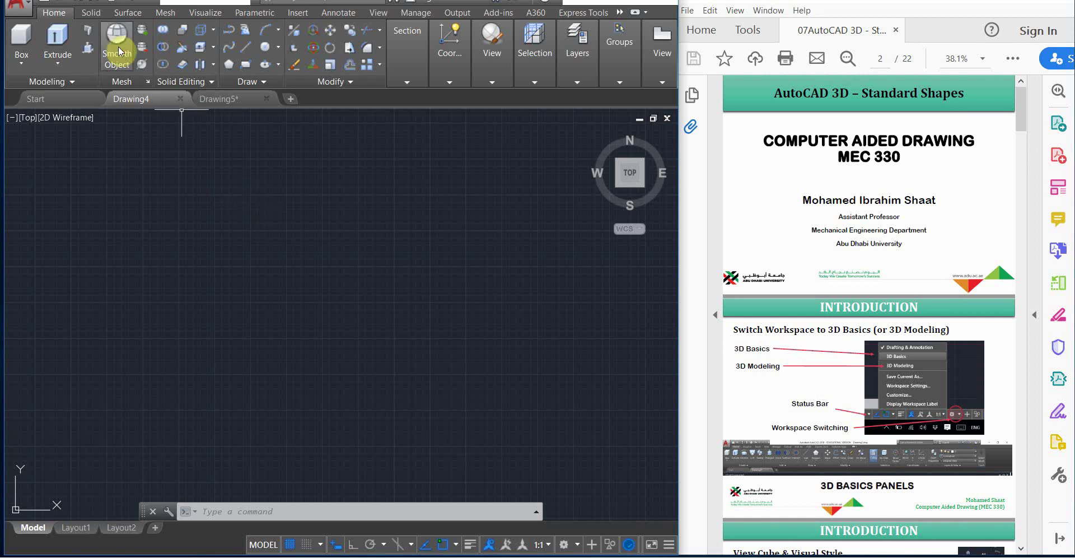
left_click(144, 63)
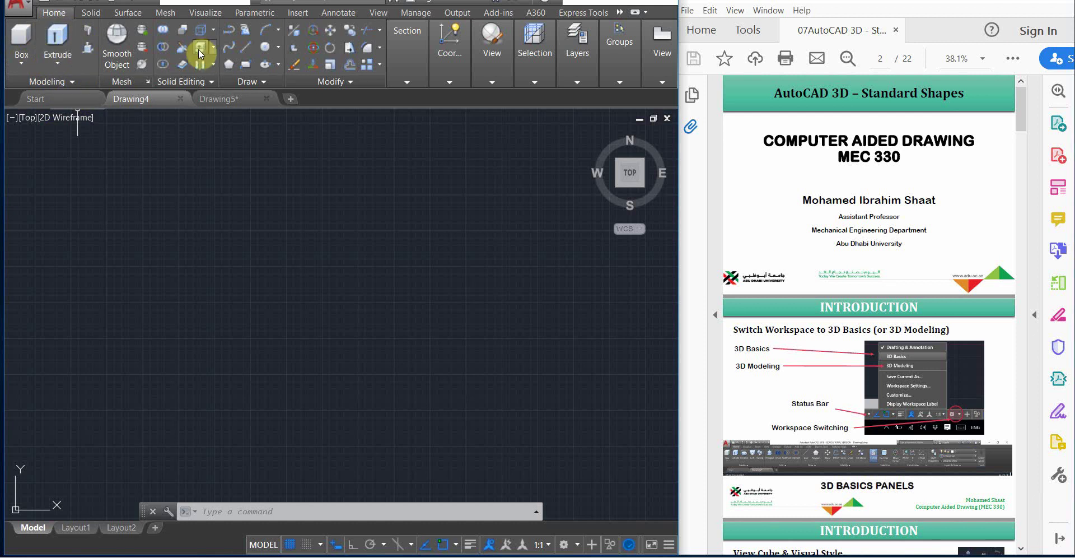
- Alternate the workspace between 3D Basics and 3D Modeling to compare their tools, finishing in 3D Basics
left_click(563, 546)
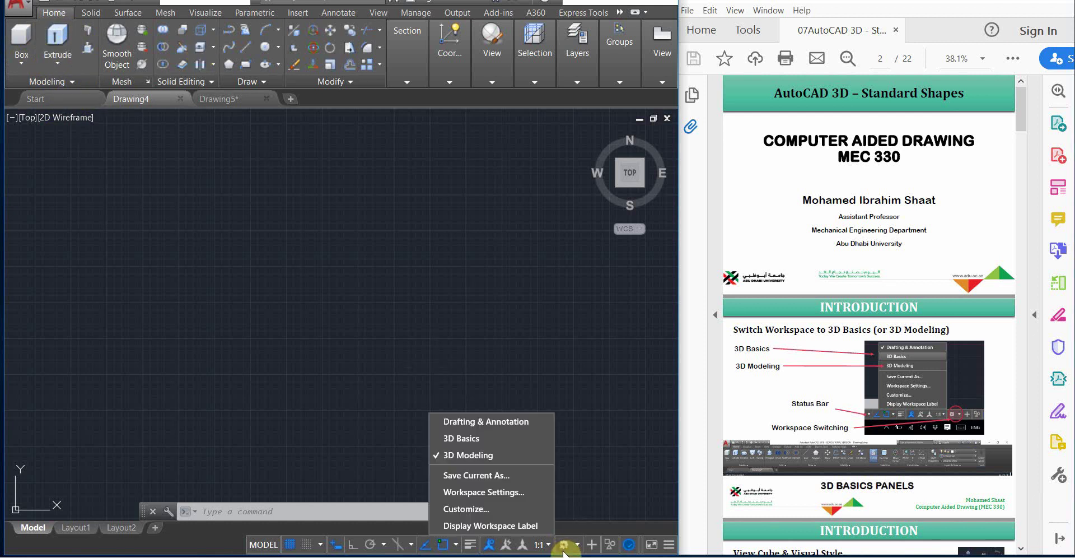
left_click(514, 441)
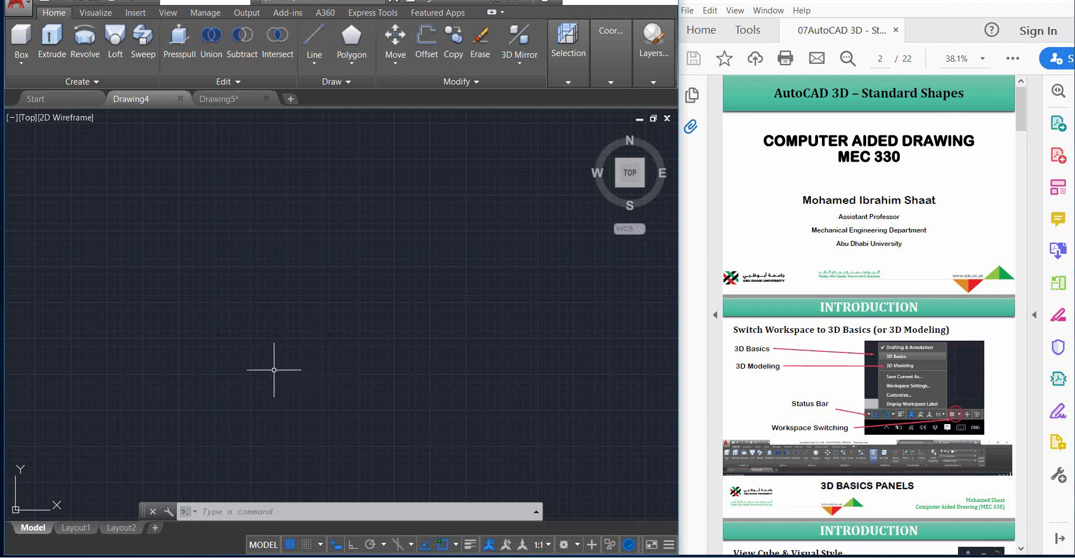
left_click(566, 544)
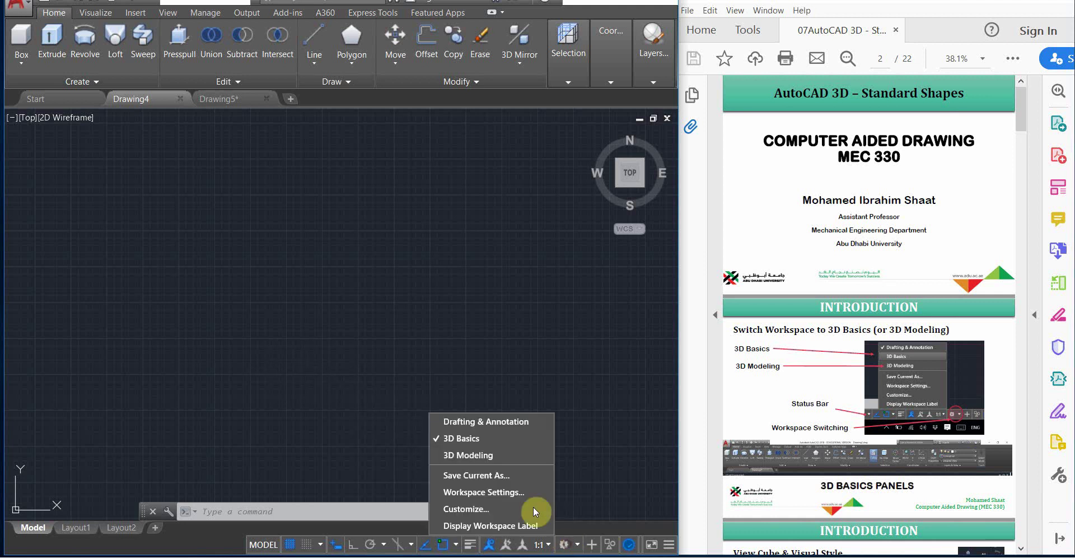
left_click(496, 459)
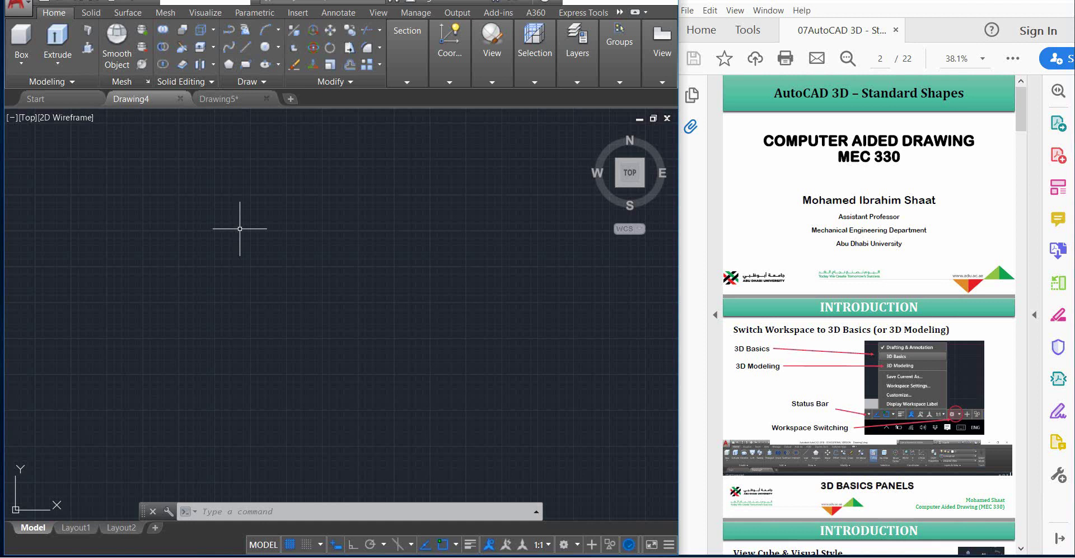
left_click(563, 543)
left_click(522, 439)
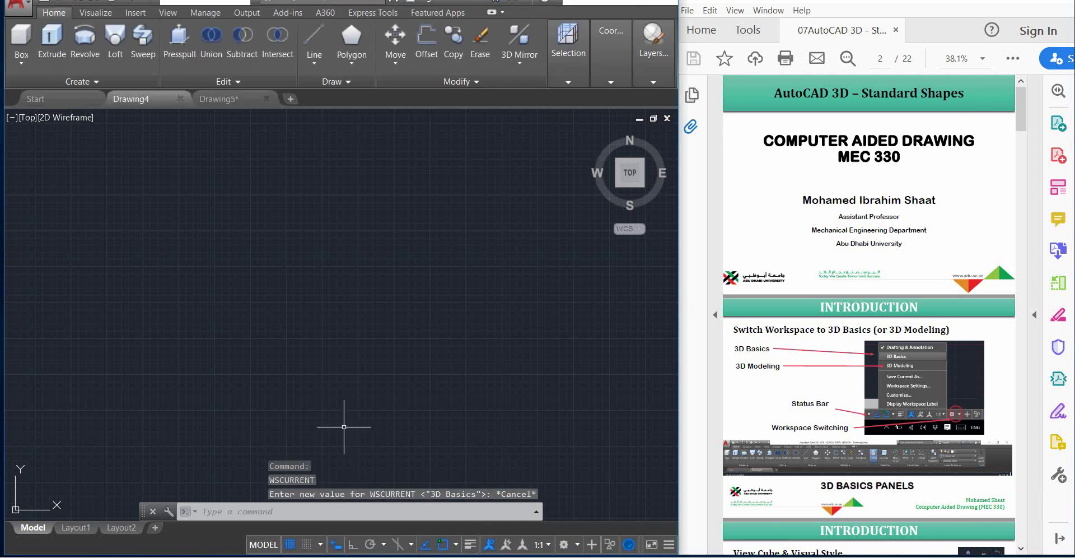
- Switch the workspace to Drafting & Annotation and back to 3D Basics
left_click(564, 544)
left_click(511, 420)
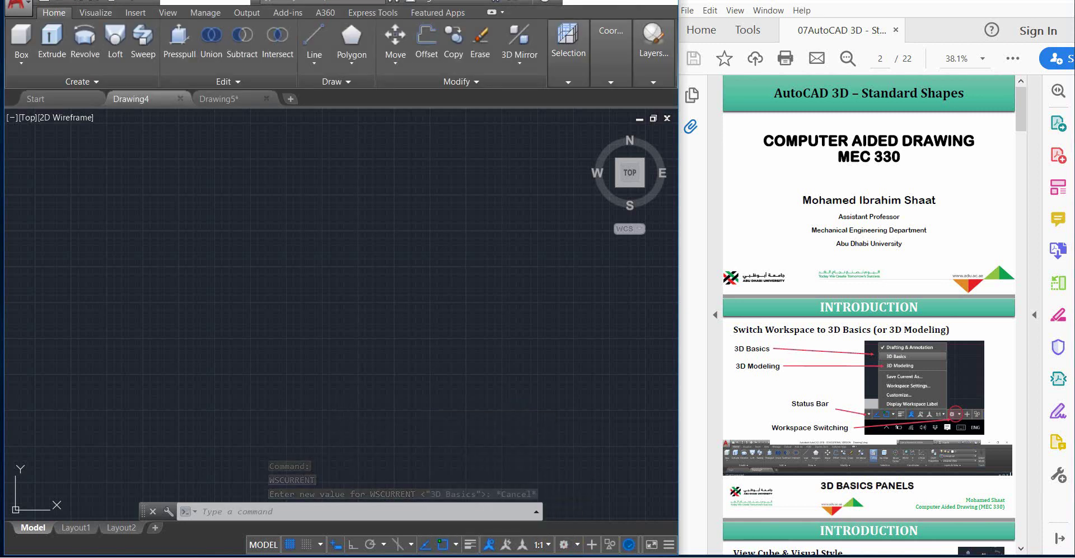
left_click(568, 543)
left_click(508, 439)
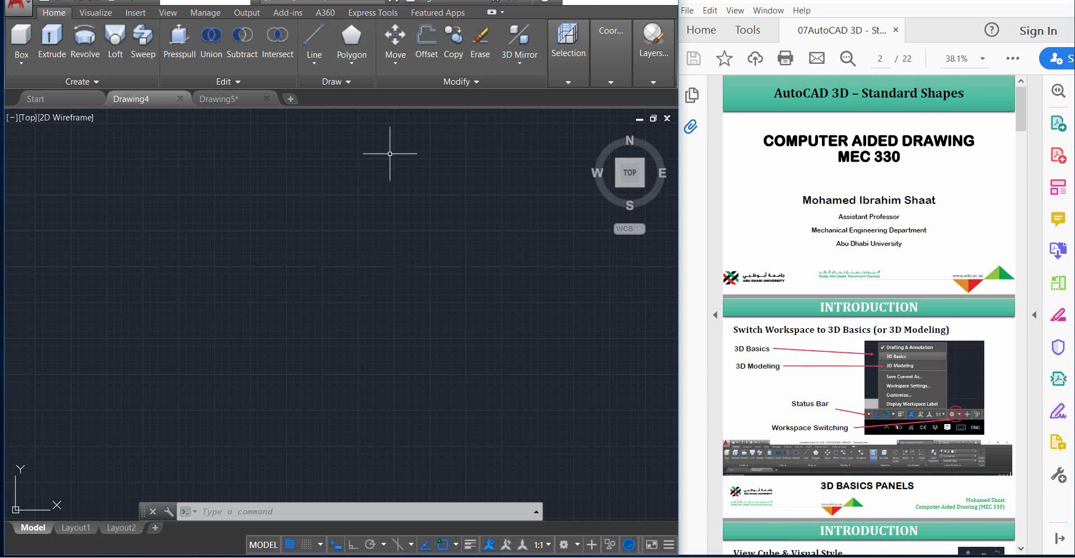
left_click(326, 83)
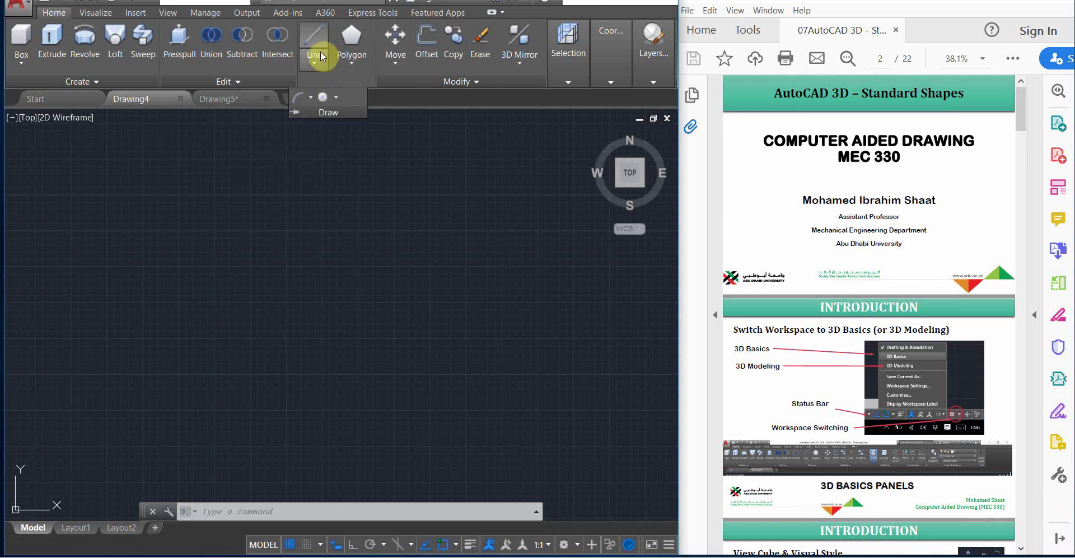
left_click(483, 79)
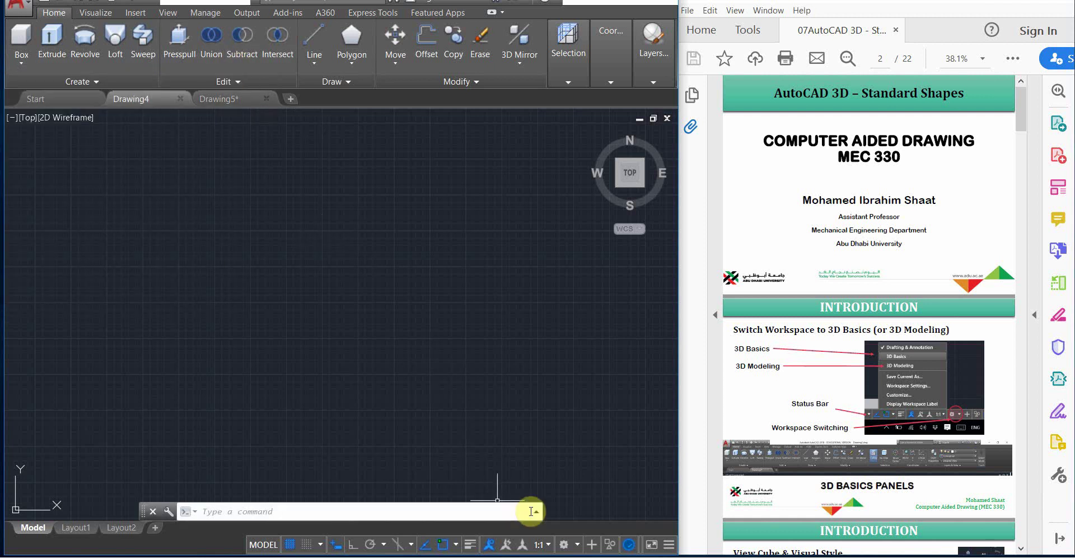
- Switch back and forth between Drawing4 and Drawing5 to compare their viewports and workspace options
left_click(564, 544)
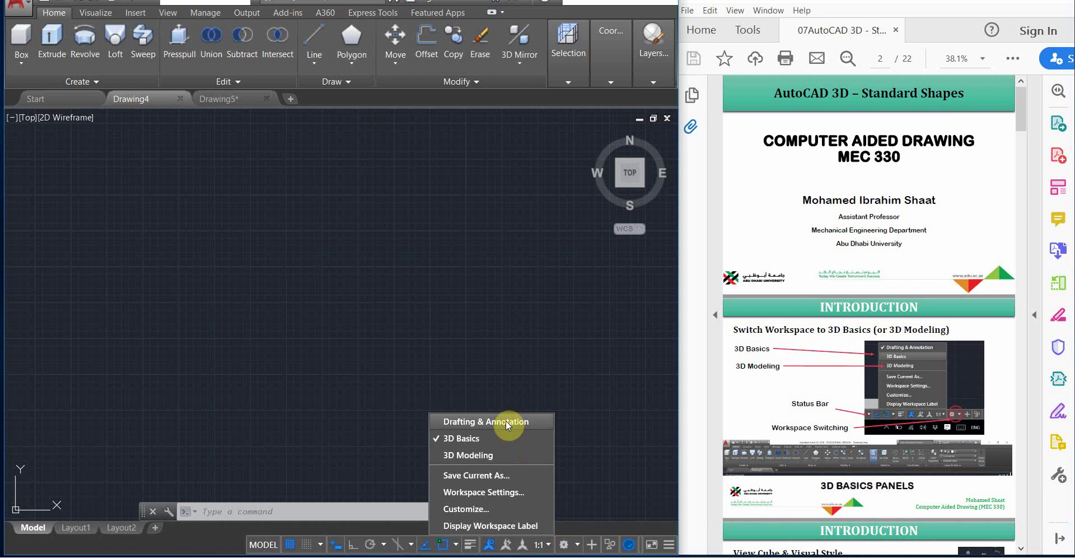
left_click(374, 241)
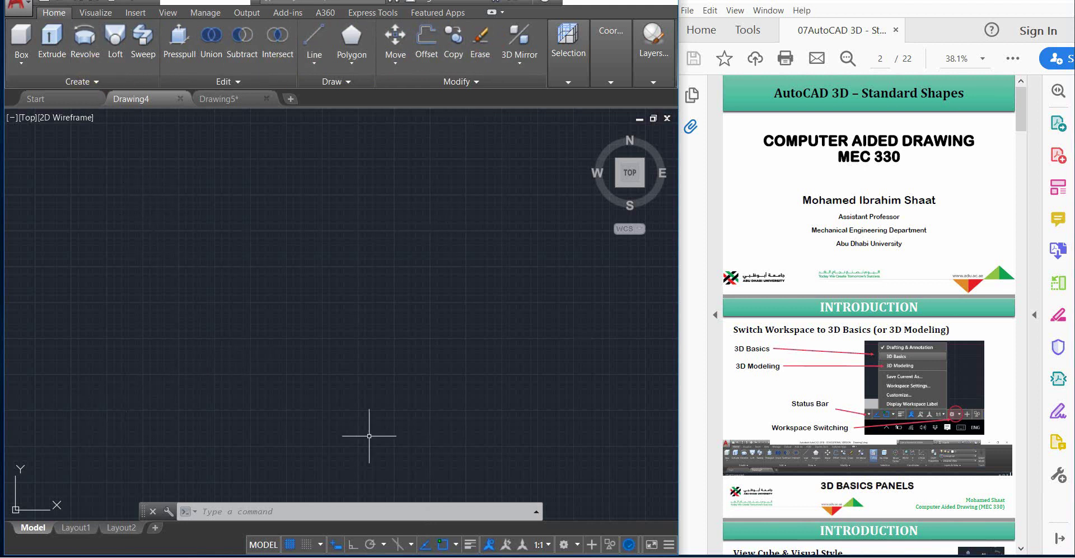
left_click(248, 98)
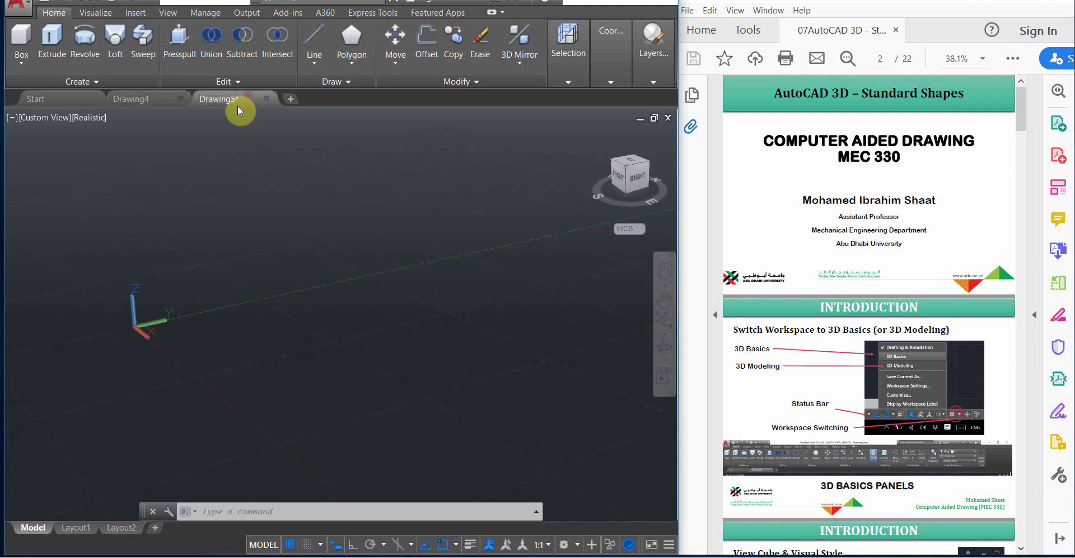
left_click(319, 221)
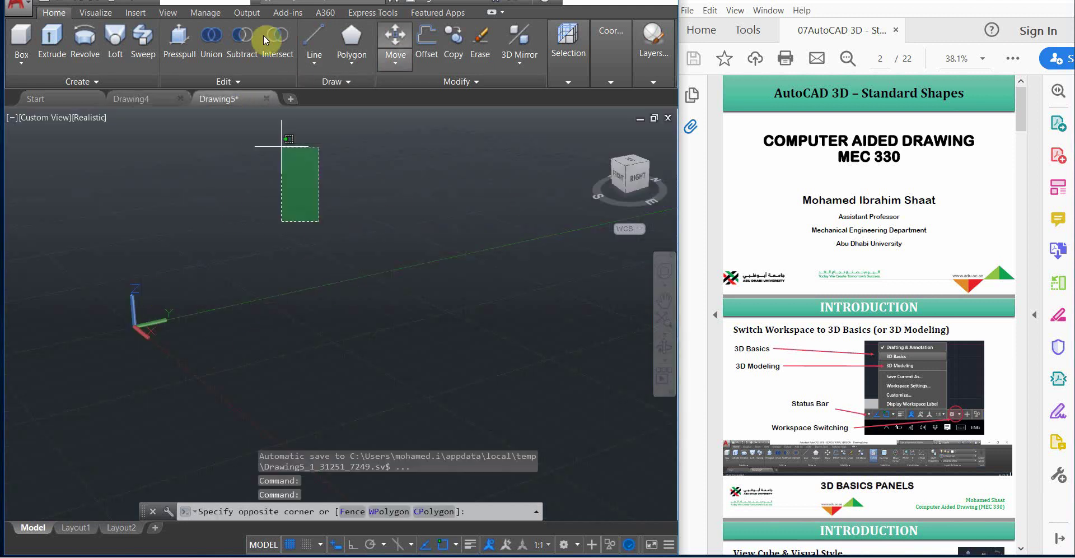
key("Escape")
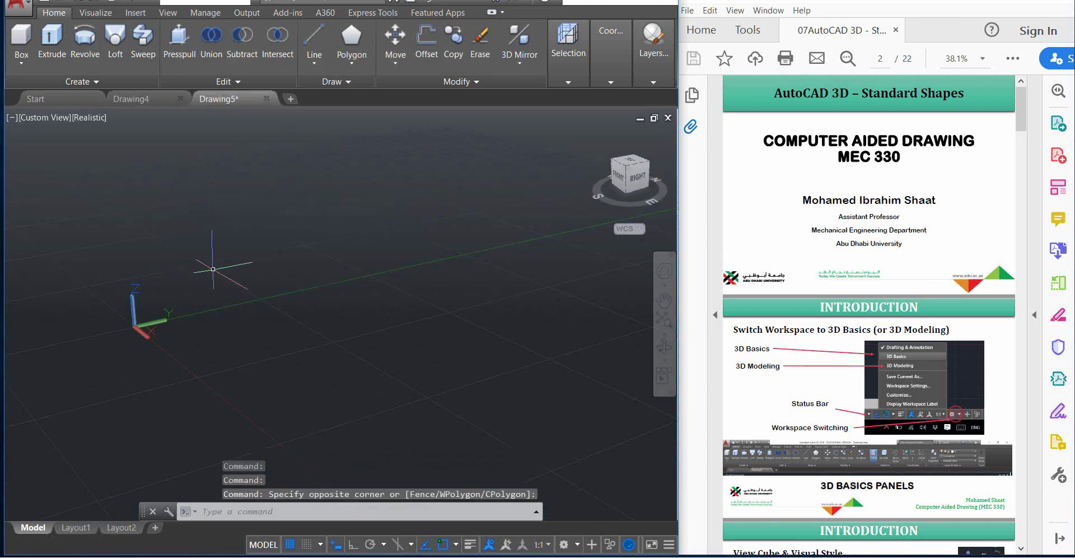
left_click(563, 544)
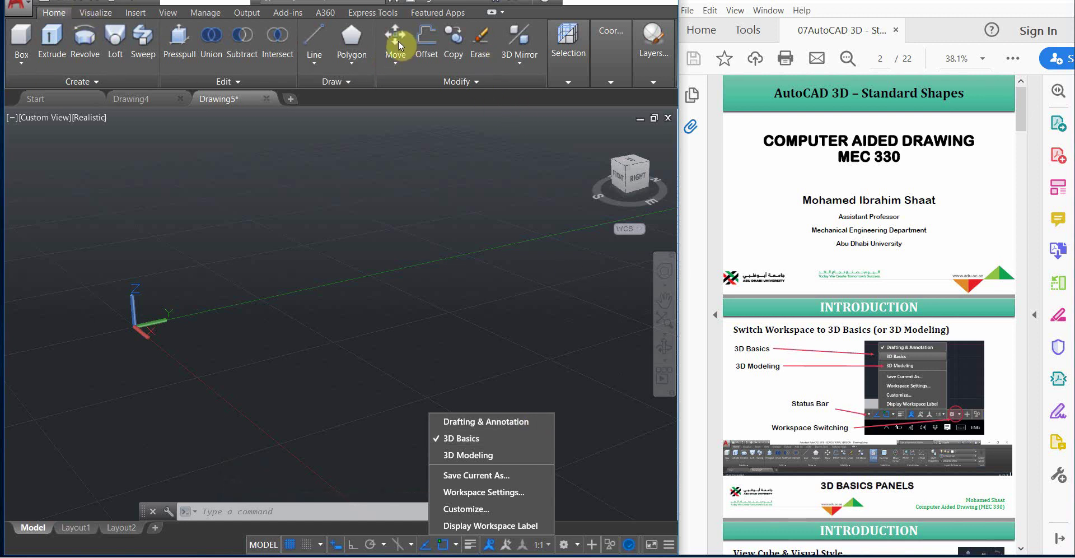
left_click(154, 99)
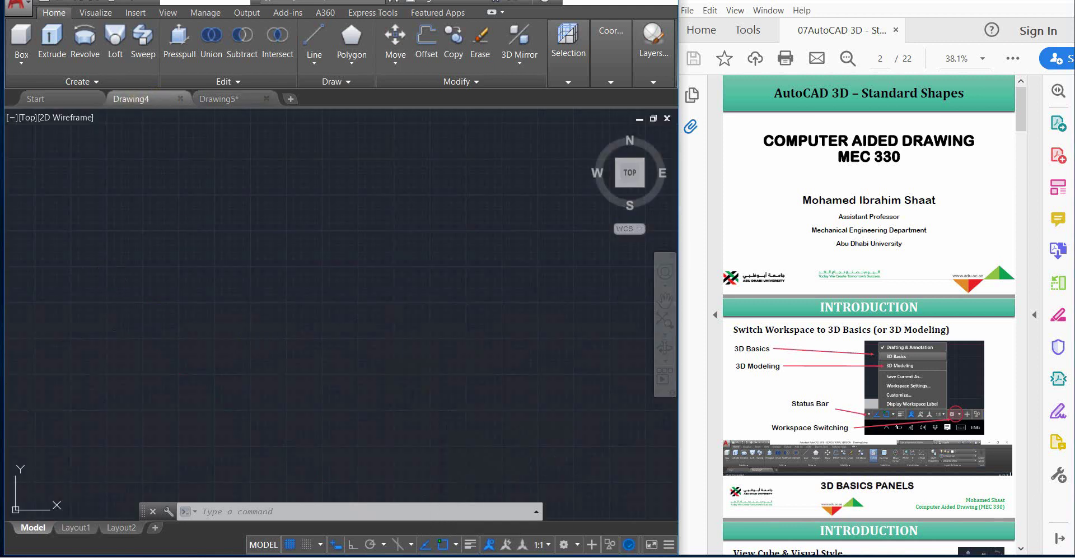
left_click(243, 97)
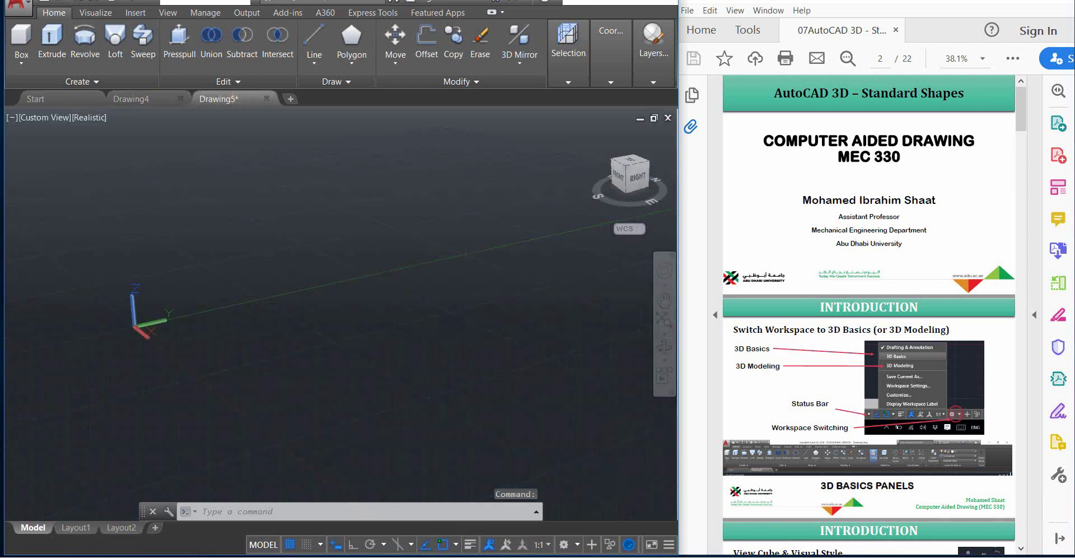
left_click(126, 99)
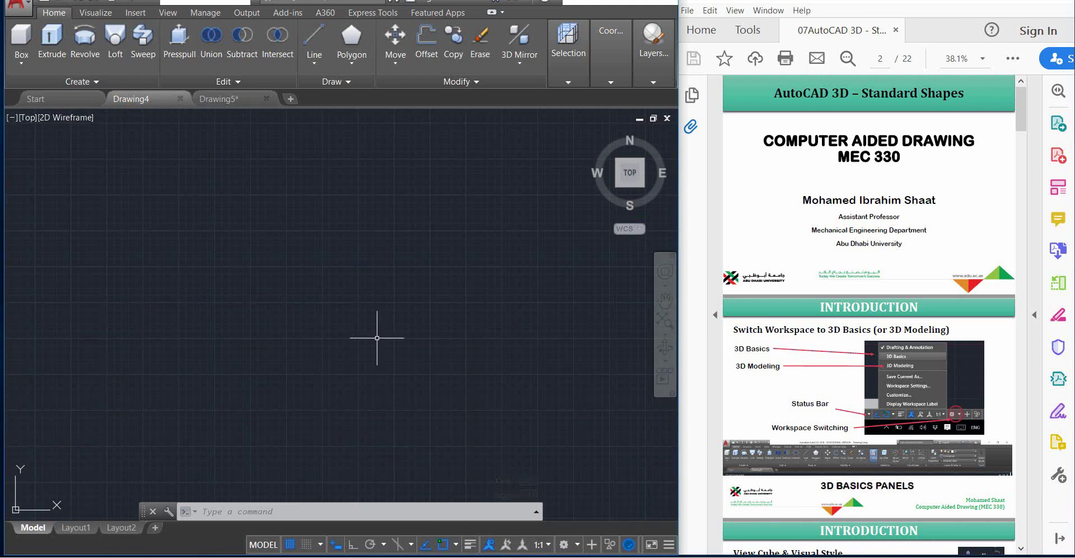
- Close Drawing5 and keep Drawing4 open
left_click(268, 99)
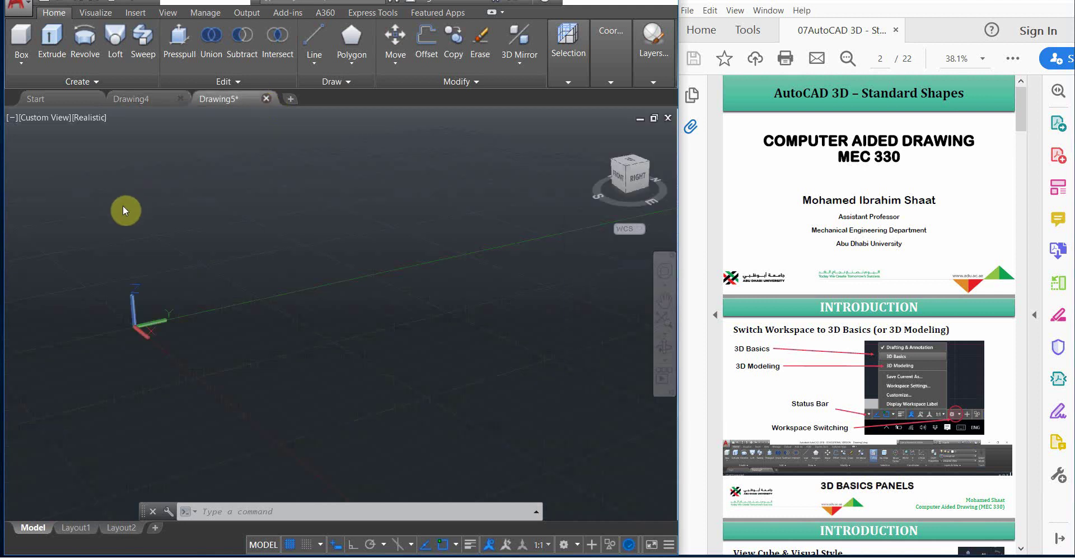
left_click(351, 309)
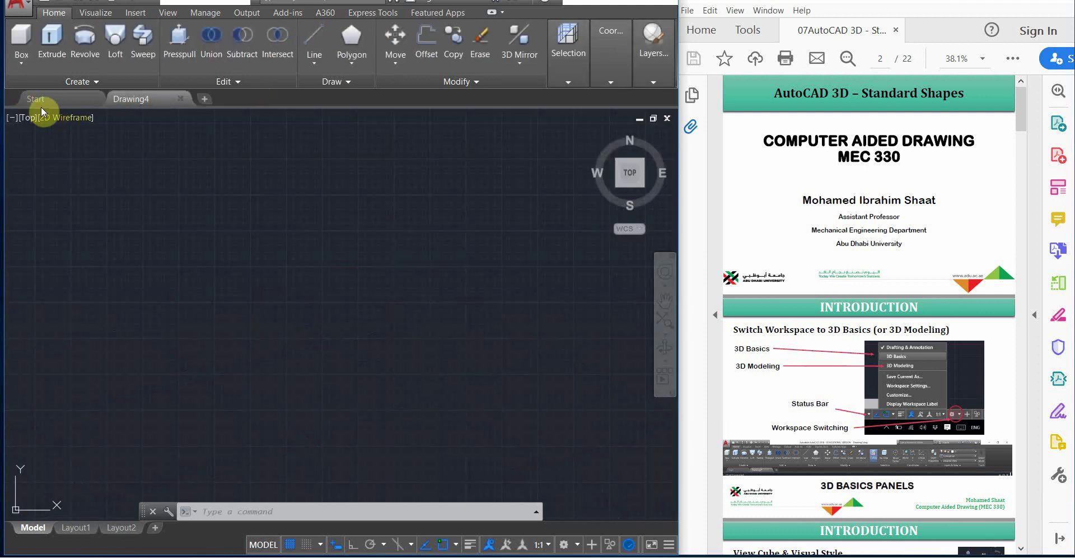
- Create another drawing from the acadiso.dwt template and close it again
left_click(42, 106)
left_click(126, 289)
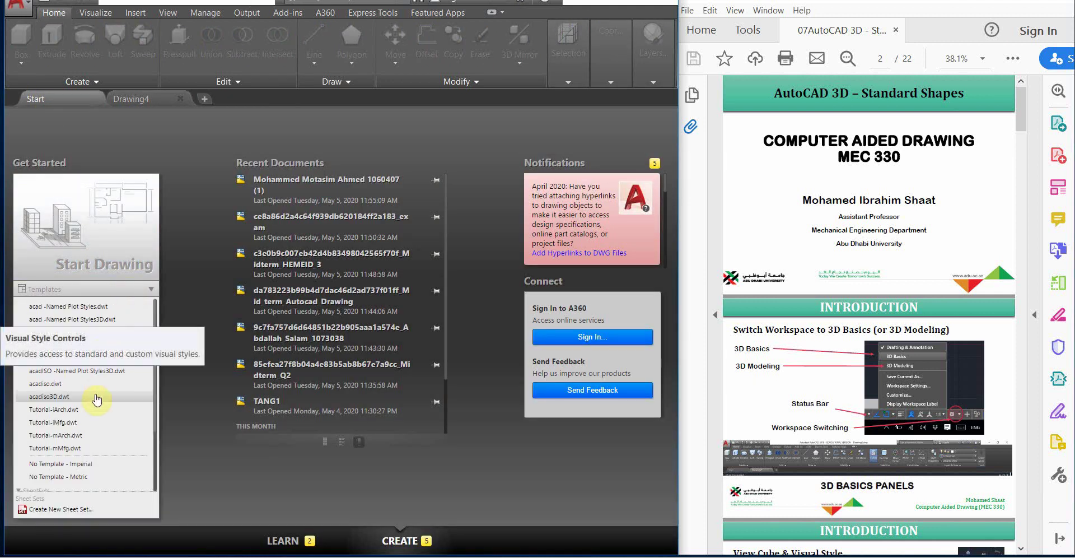
left_click(60, 383)
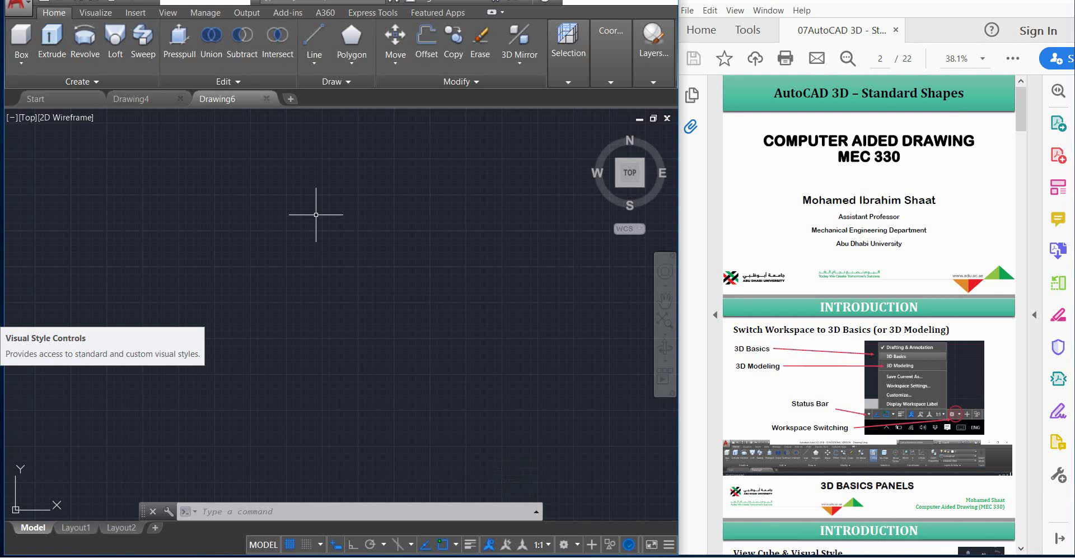
left_click(268, 99)
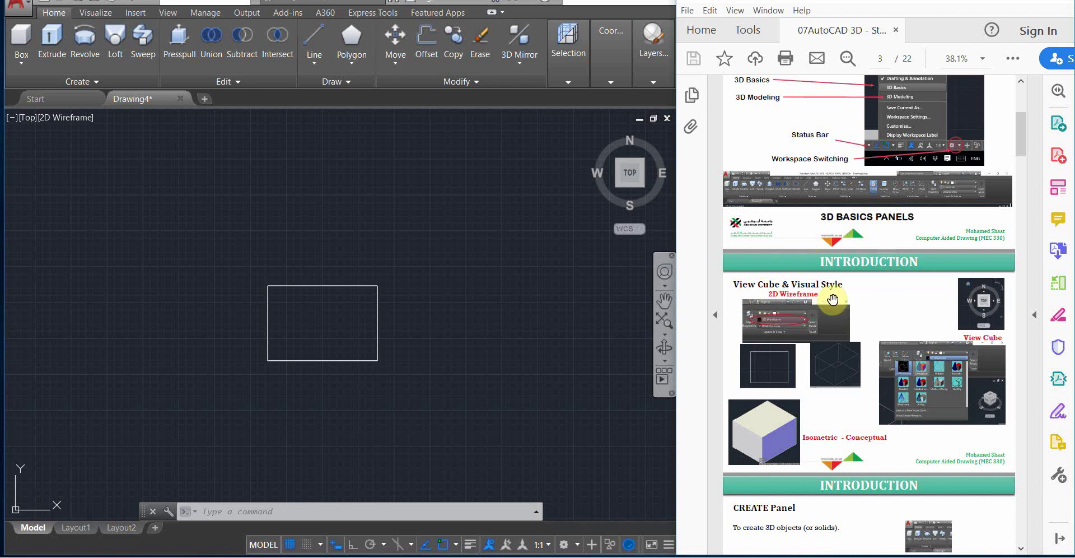
- View the box from the Right, Front and Bottom sides with the ViewCube
left_click(290, 390)
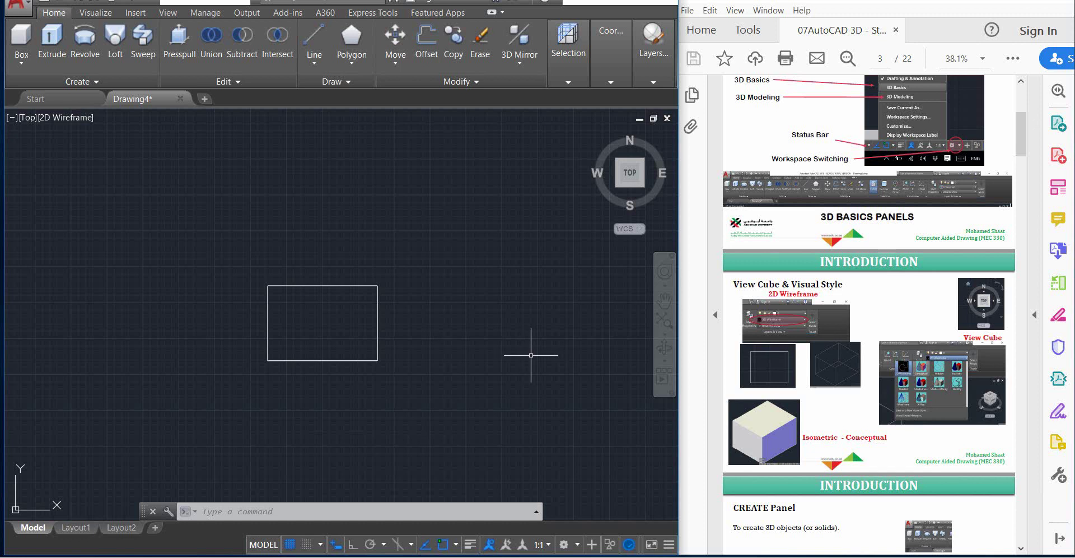
mouse_move(628, 168)
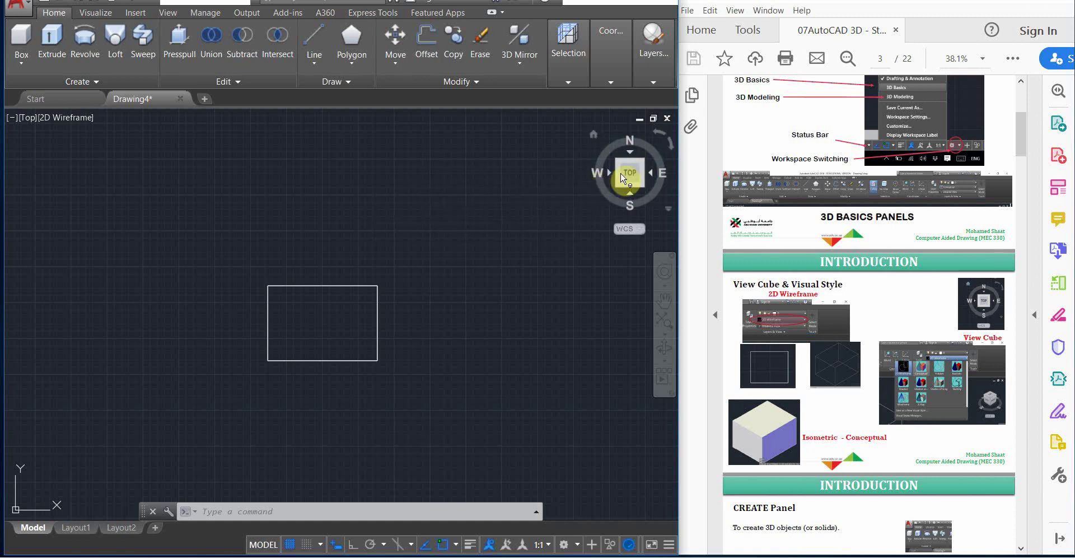
left_click(654, 175)
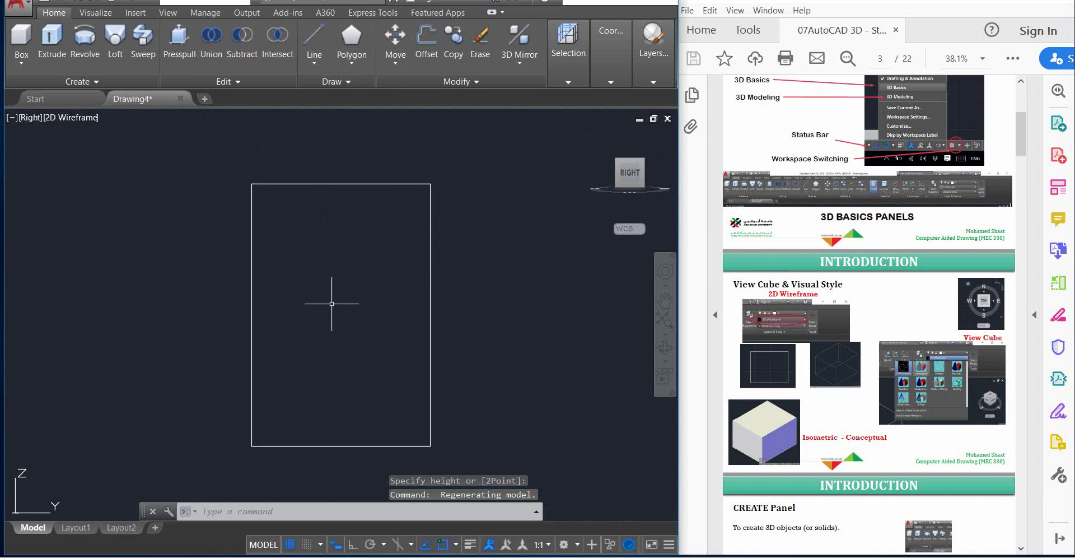
left_click(607, 173)
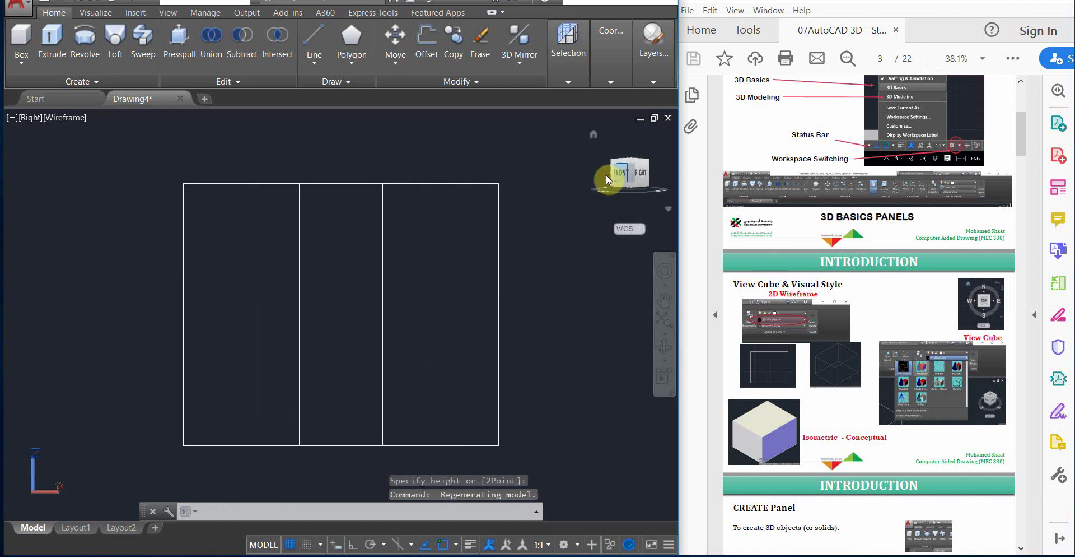
mouse_move(629, 175)
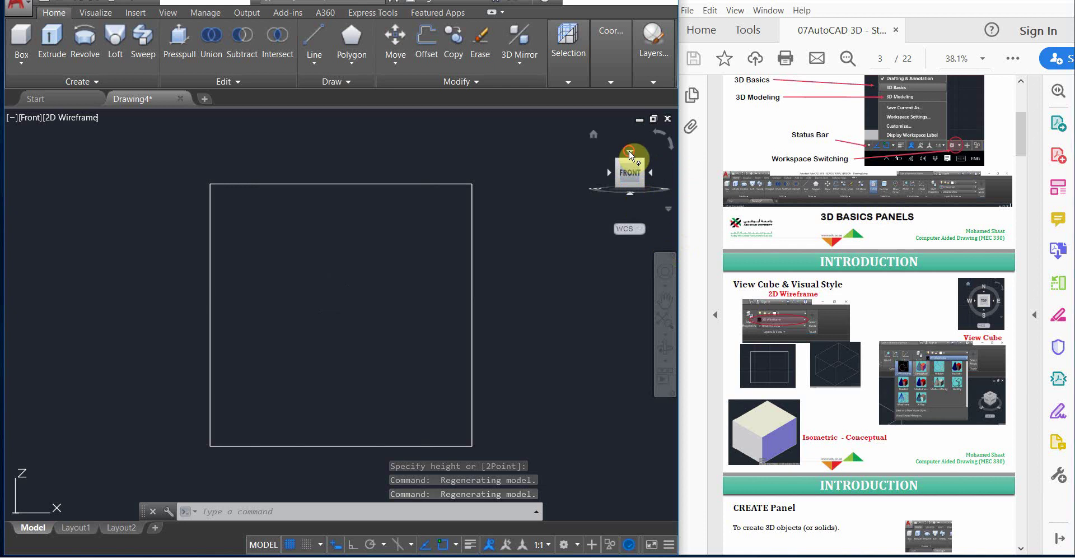
left_click(630, 164)
left_click(636, 197)
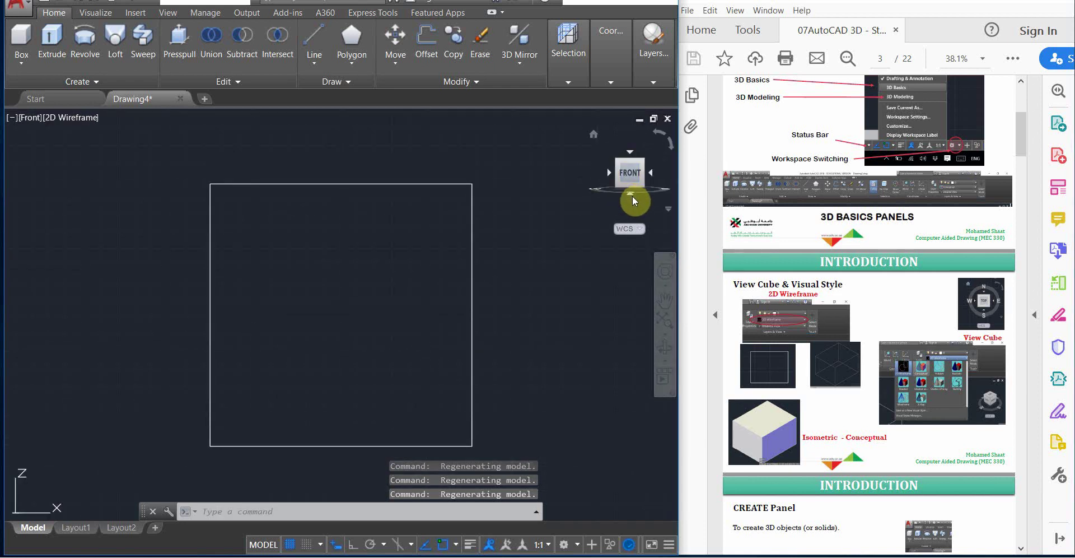
left_click(630, 196)
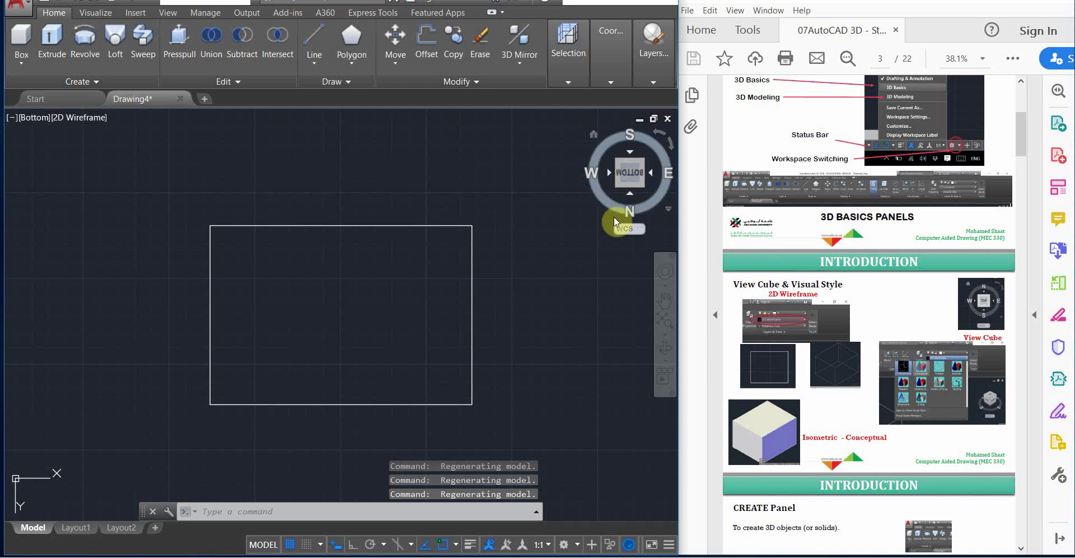
- Rotate the view of the box to Left, Front and Top to compare the axis directions
left_click(609, 174)
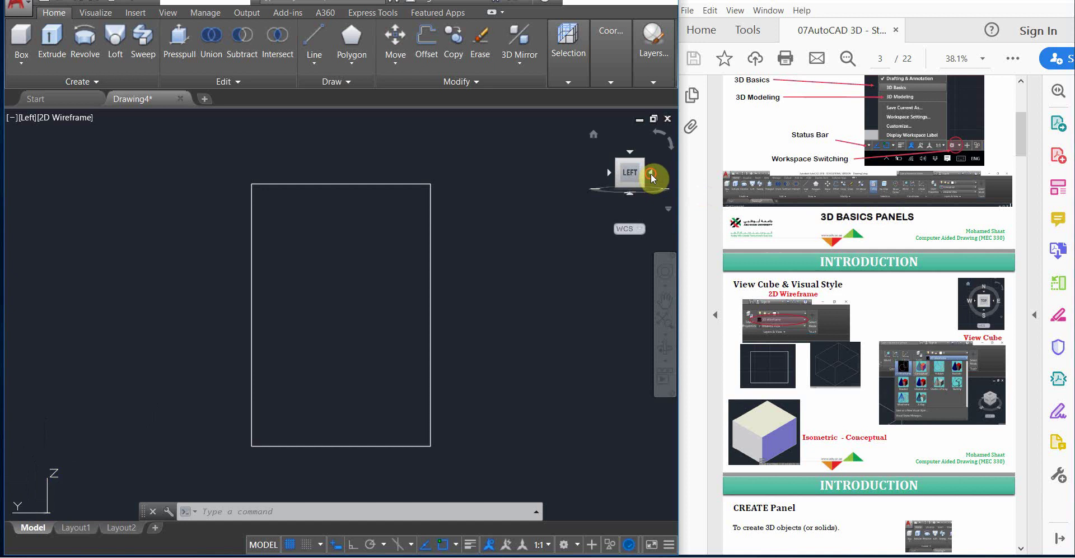
left_click(650, 173)
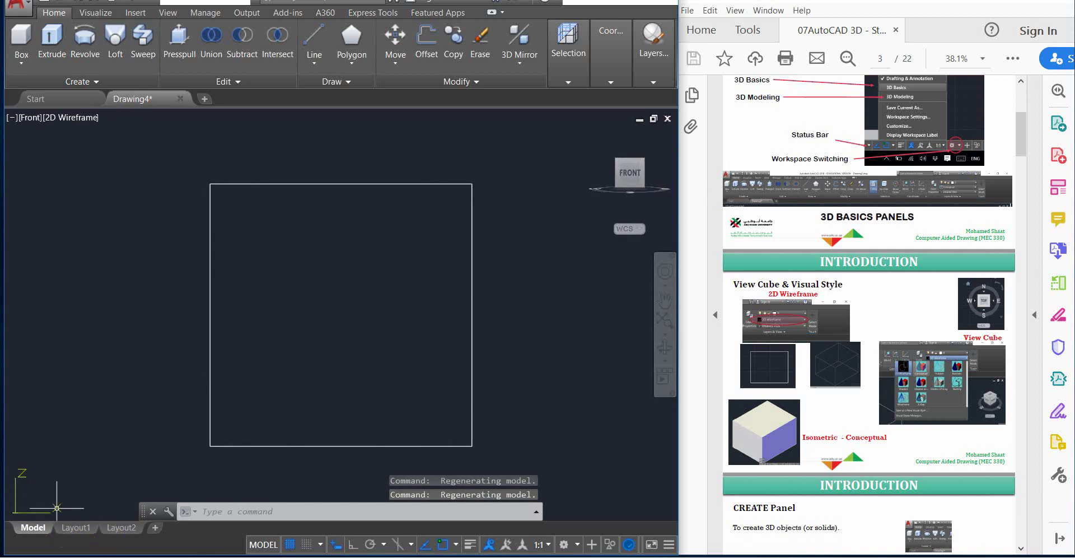
left_click(629, 162)
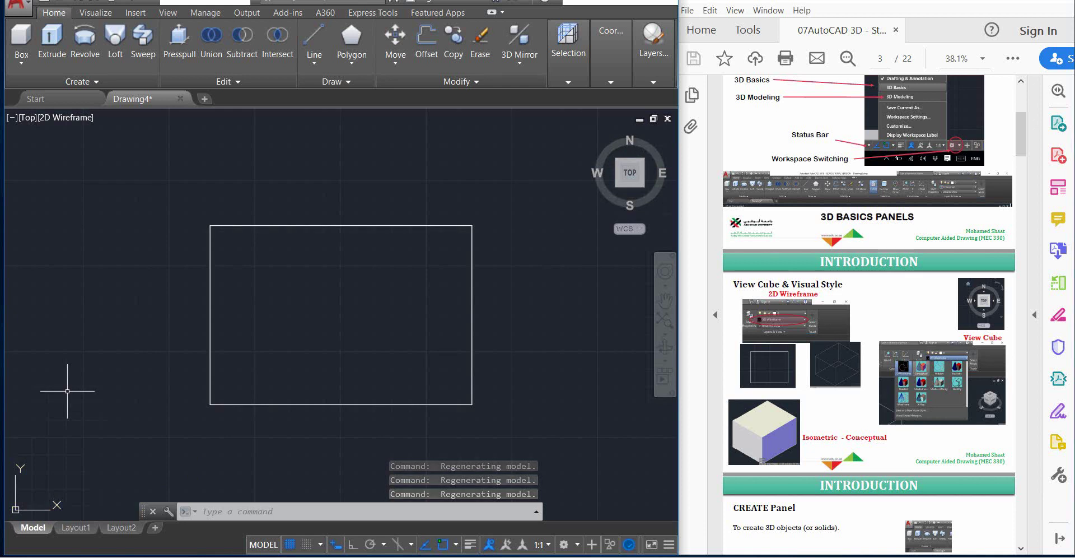
mouse_move(115, 412)
middle_mouse_down()
mouse_move(143, 390)
mouse_move(150, 347)
middle_mouse_up()
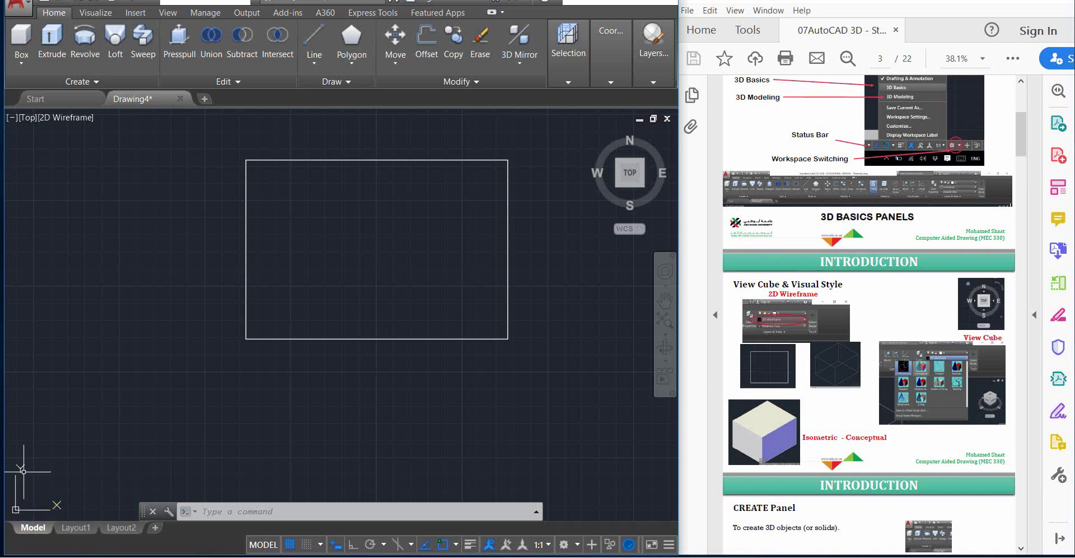
- View the box from the Back and Left, look at it from the Top, and return to the Left view
left_click(630, 151)
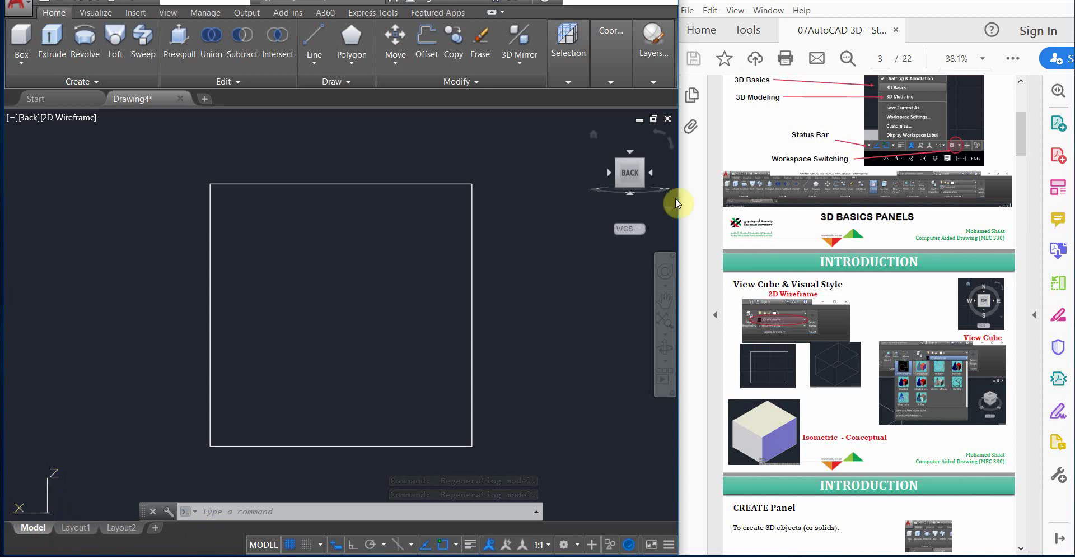
left_click(653, 171)
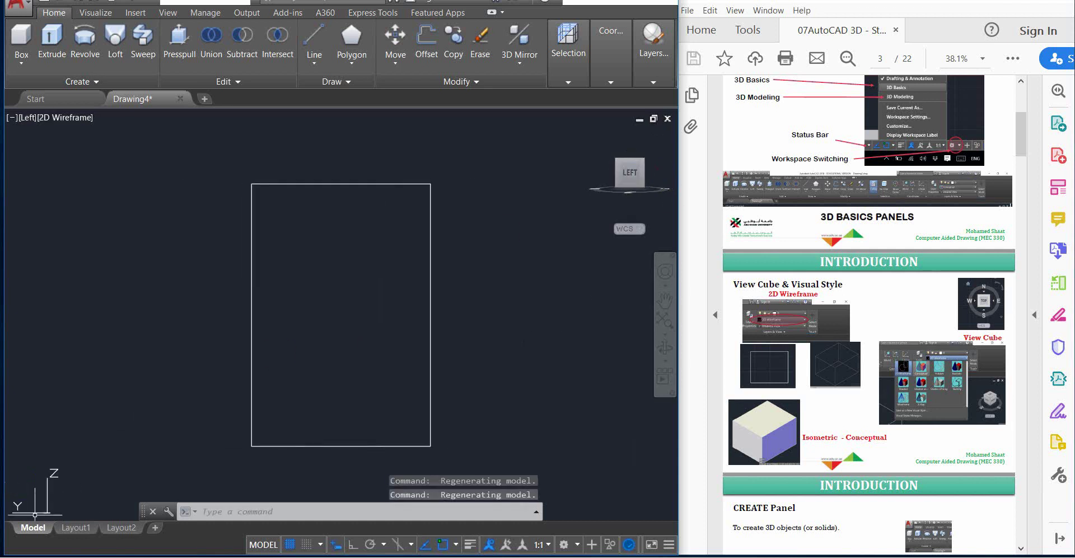
left_click(623, 159)
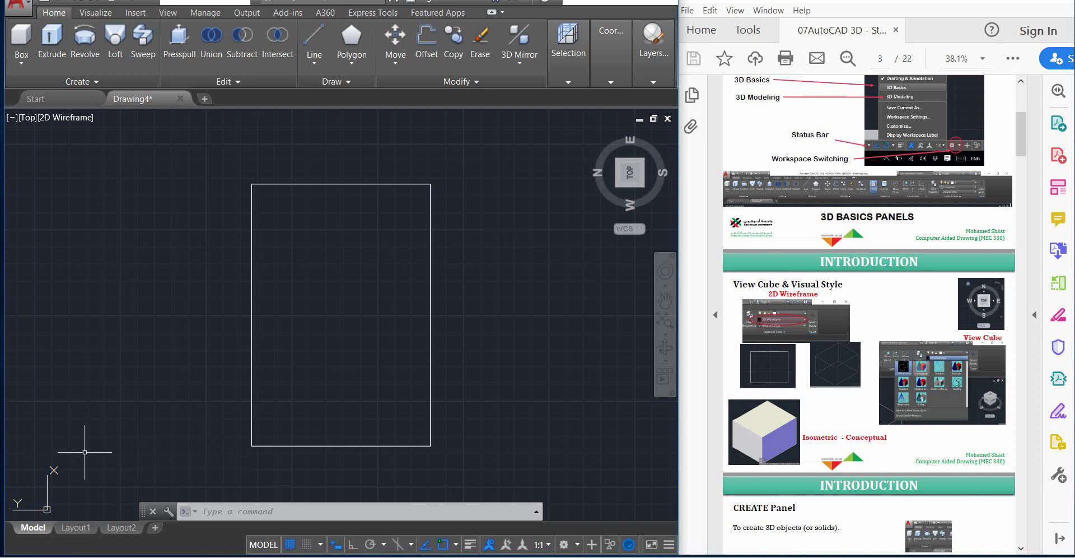
left_click(613, 202)
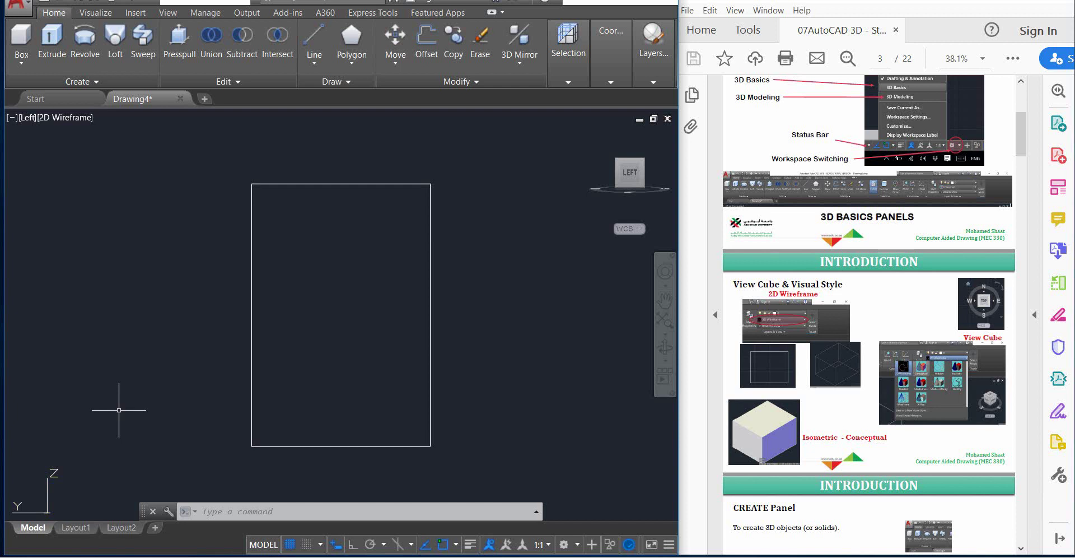
- Draw a diagonal line beside the box in the Left view and erase it again
left_click(318, 38)
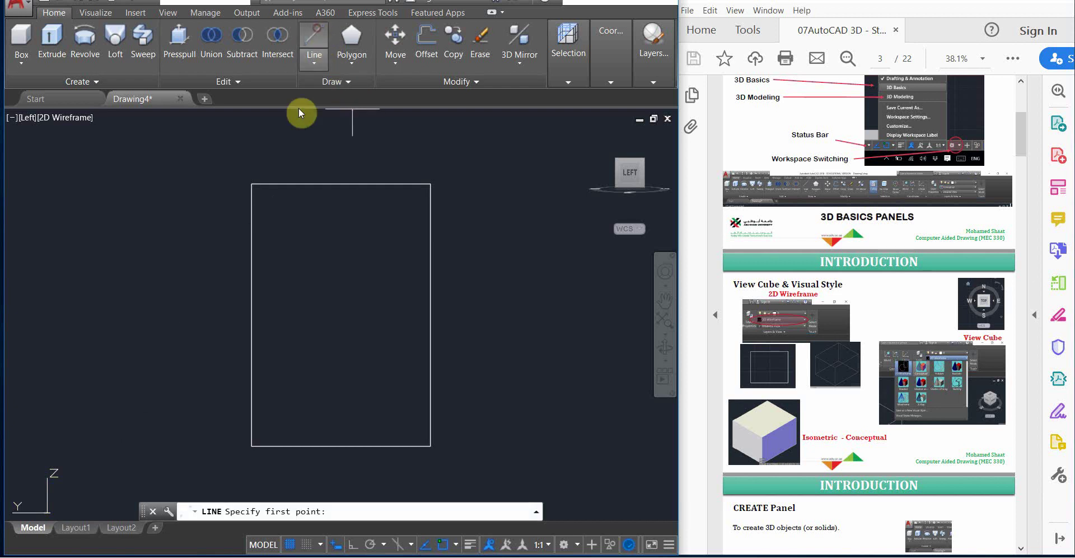
left_click(165, 246)
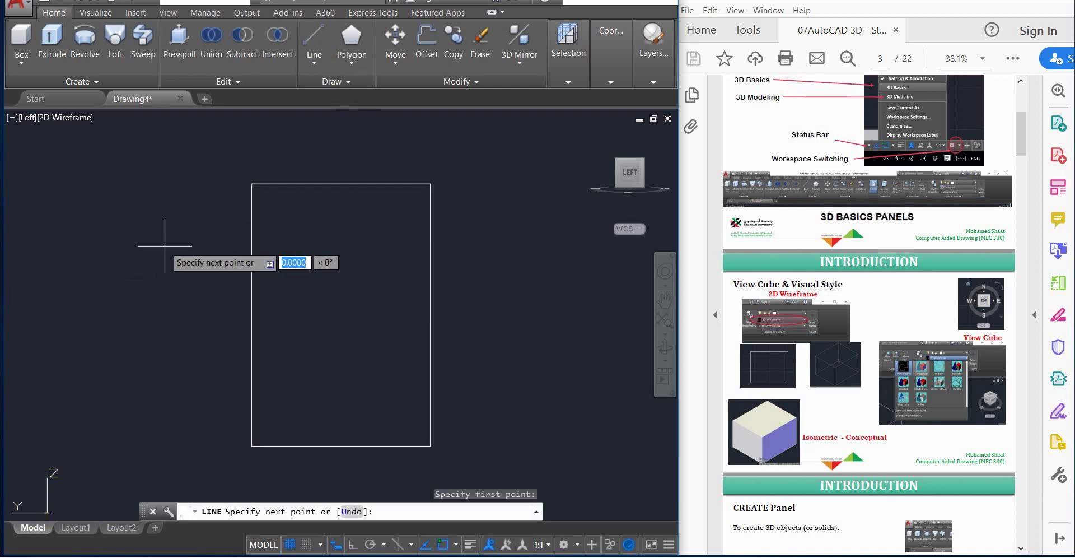
left_click(43, 383)
key("Escape")
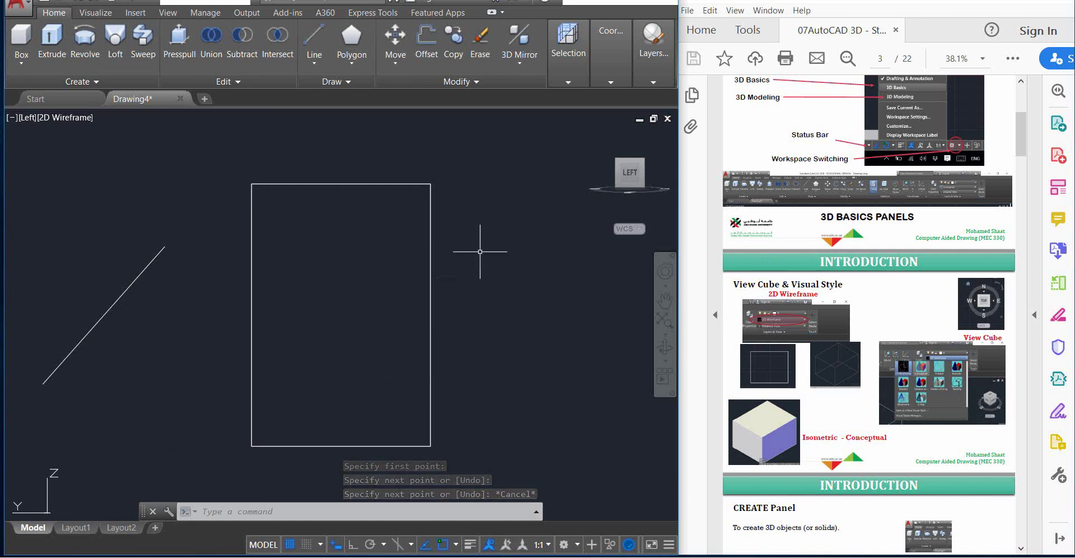
left_click(120, 260)
left_click(72, 371)
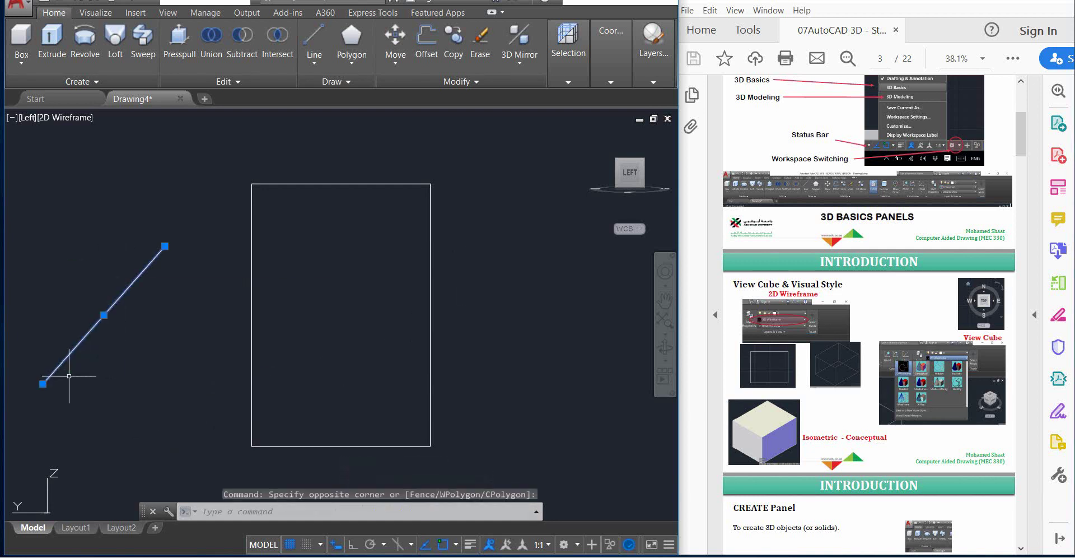
key("Delete")
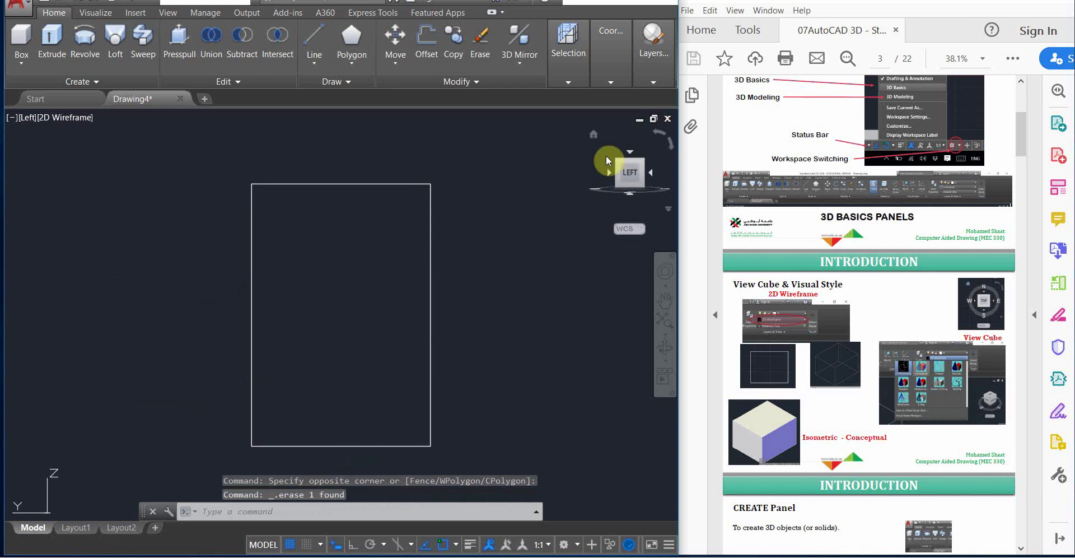
- Change from the Left view of the box to the adjacent Top view
left_click(626, 150)
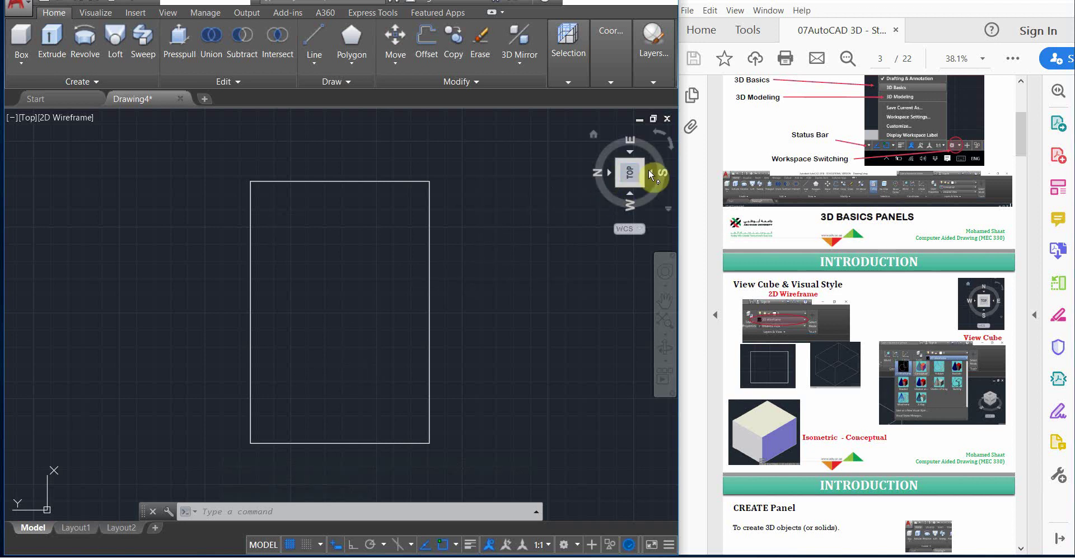
- View the box from the Front, Right and Top, finishing in the SW Isometric view
left_click_drag(628, 174, 616, 192)
left_click(616, 192)
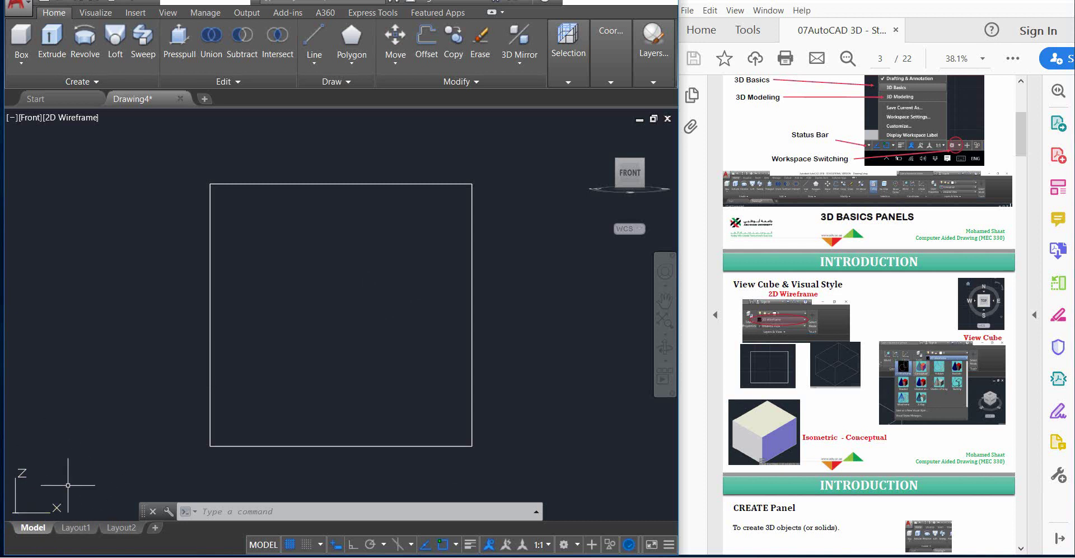
left_click(655, 174)
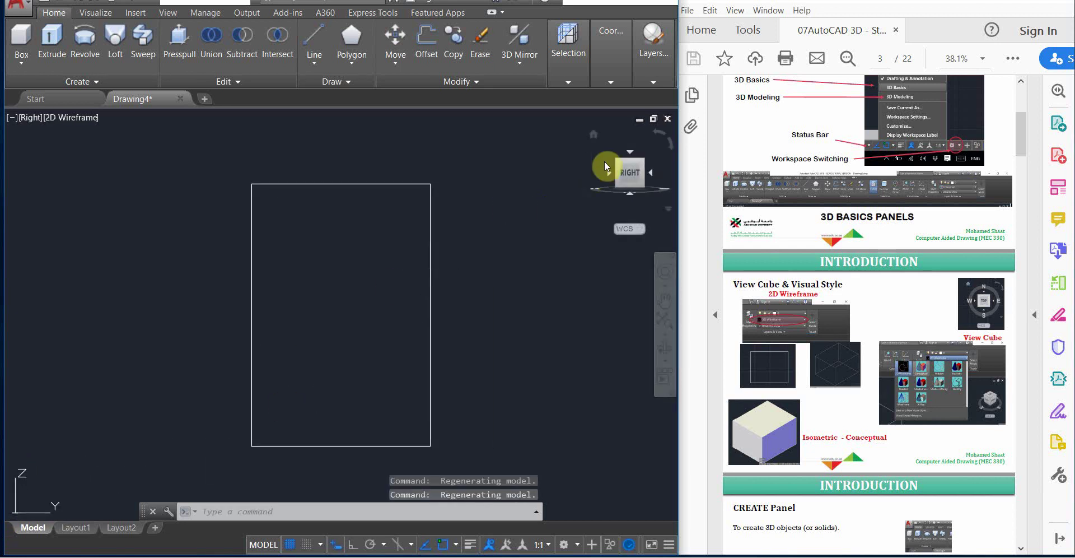
left_click(631, 161)
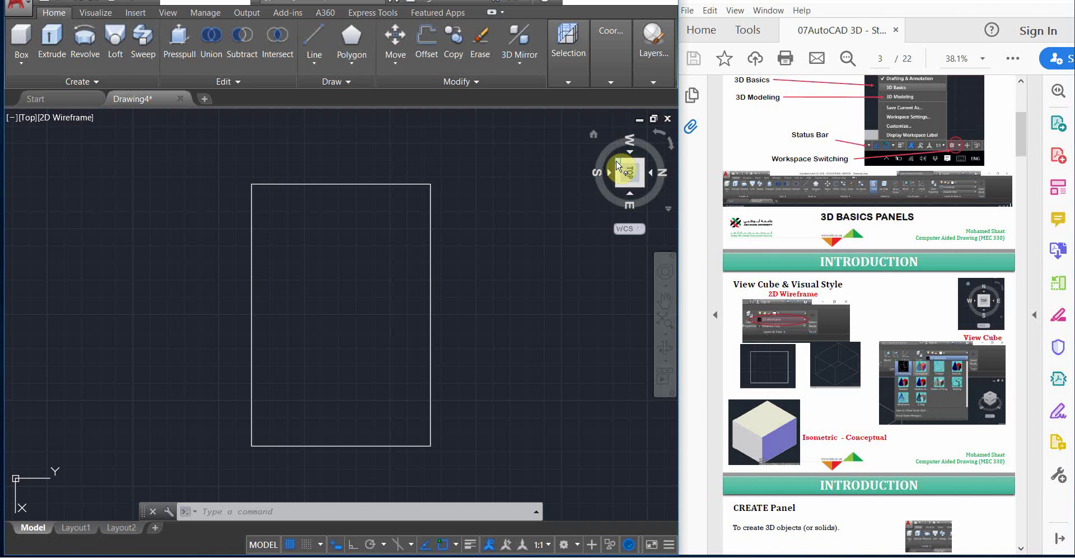
left_click(616, 165)
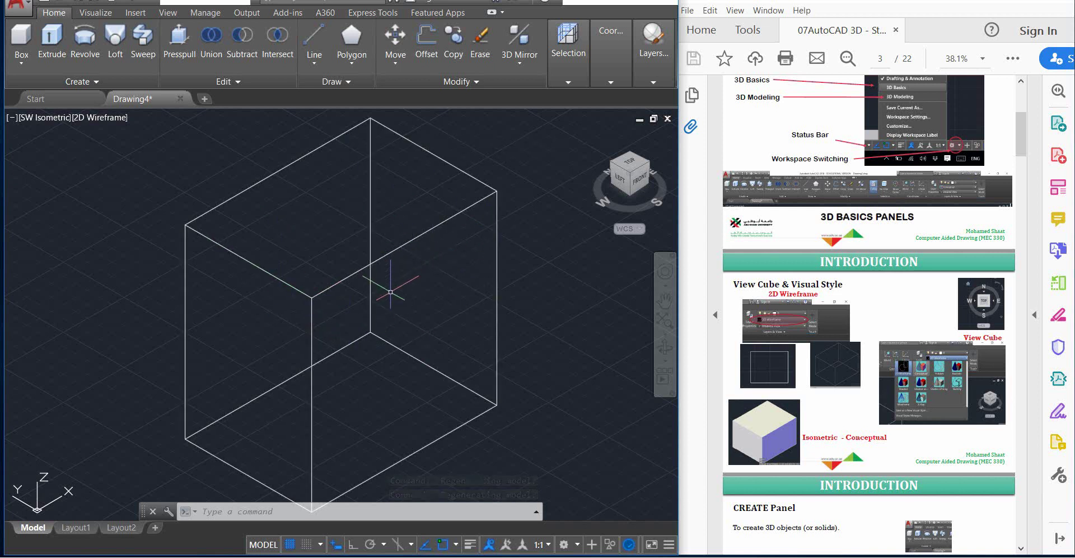
- Select the box, look at it from the Front, and return to the SW Isometric view
left_click(431, 228)
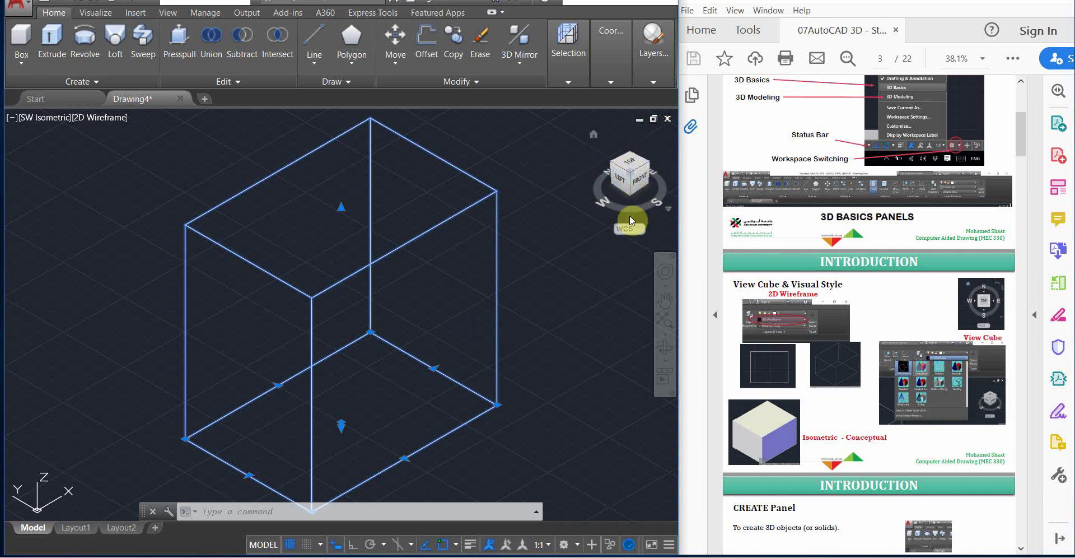
left_click(640, 182)
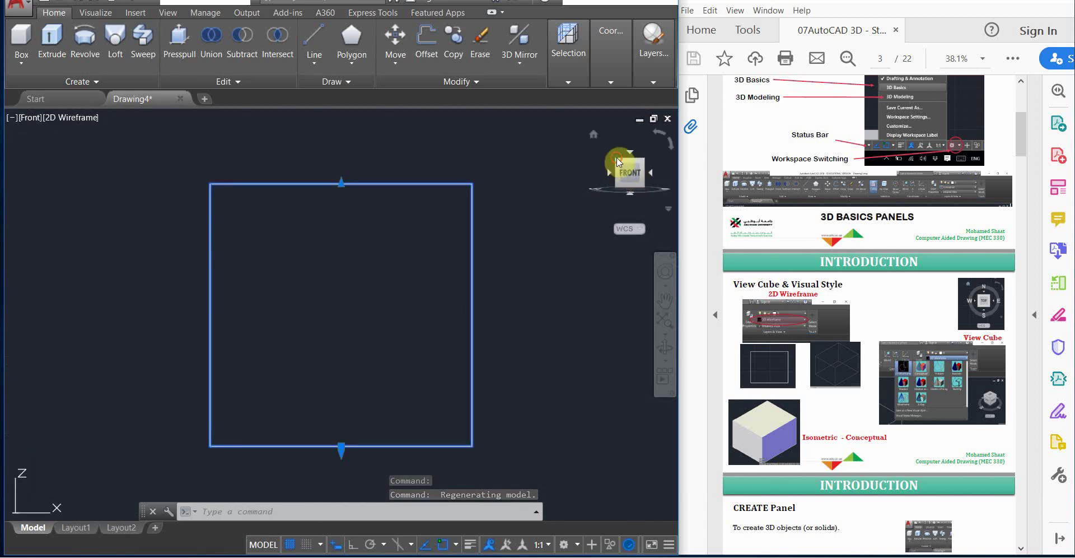
left_click(618, 162)
left_click(504, 310)
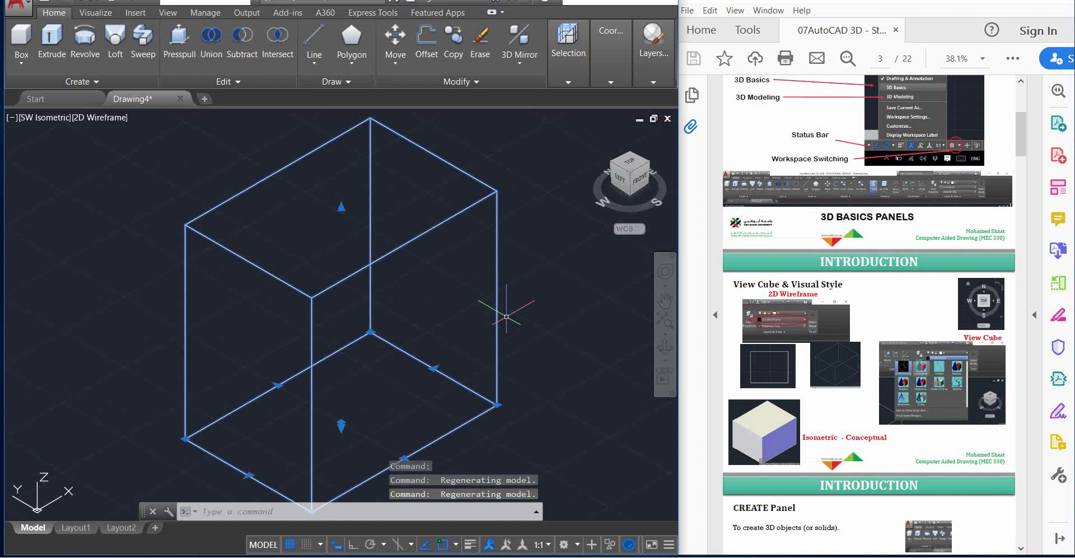
- View the selected box from its top-front edge, and from the SW, SE and NE Isometric directions
left_click(642, 174)
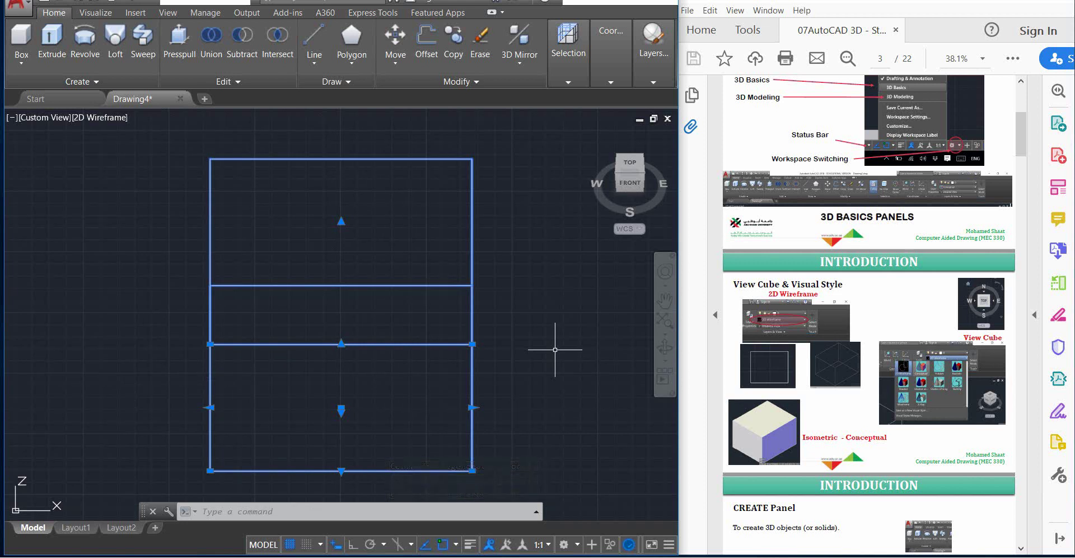
left_click(622, 179)
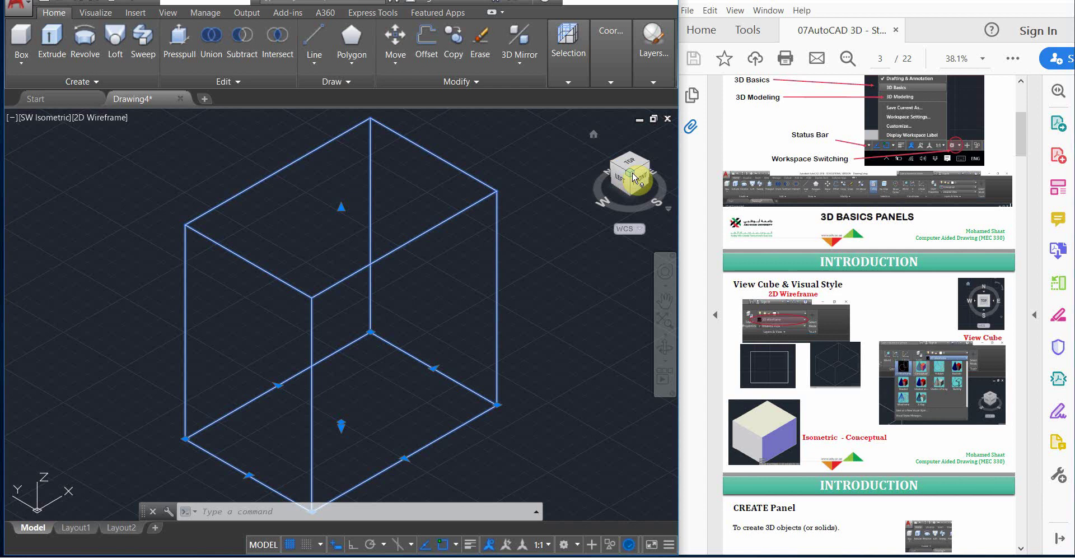
left_click(649, 167)
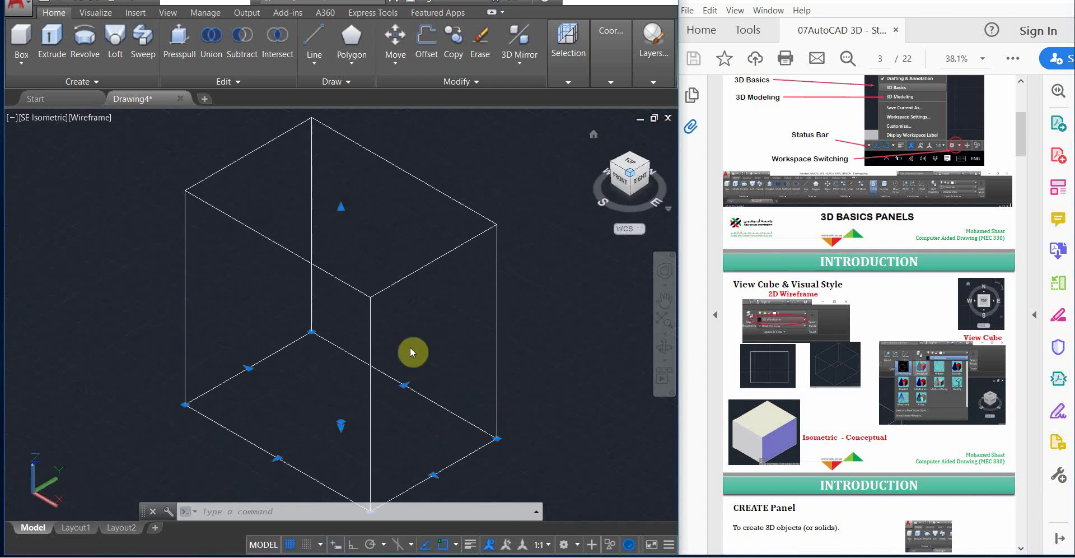
left_click(649, 163)
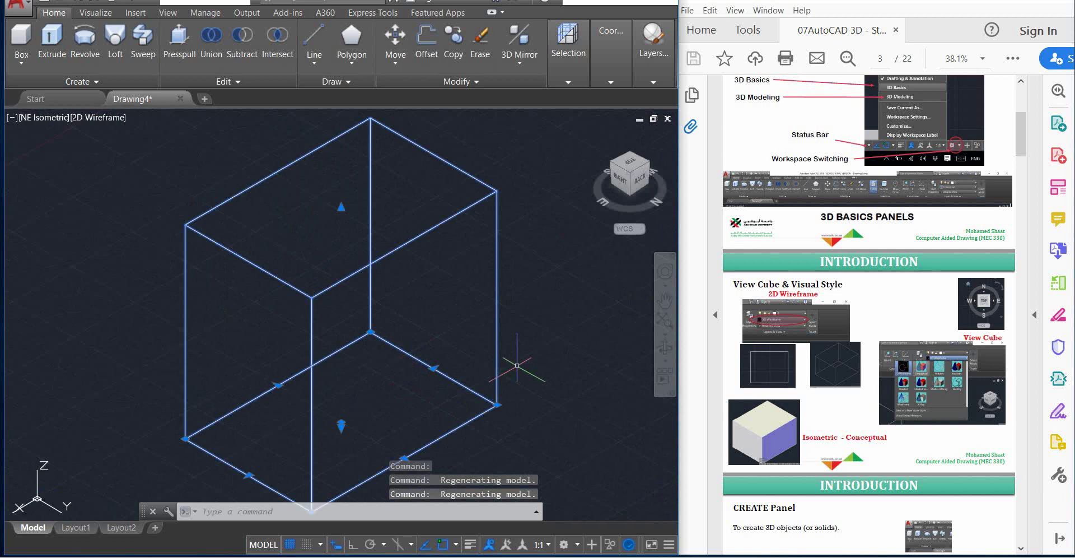
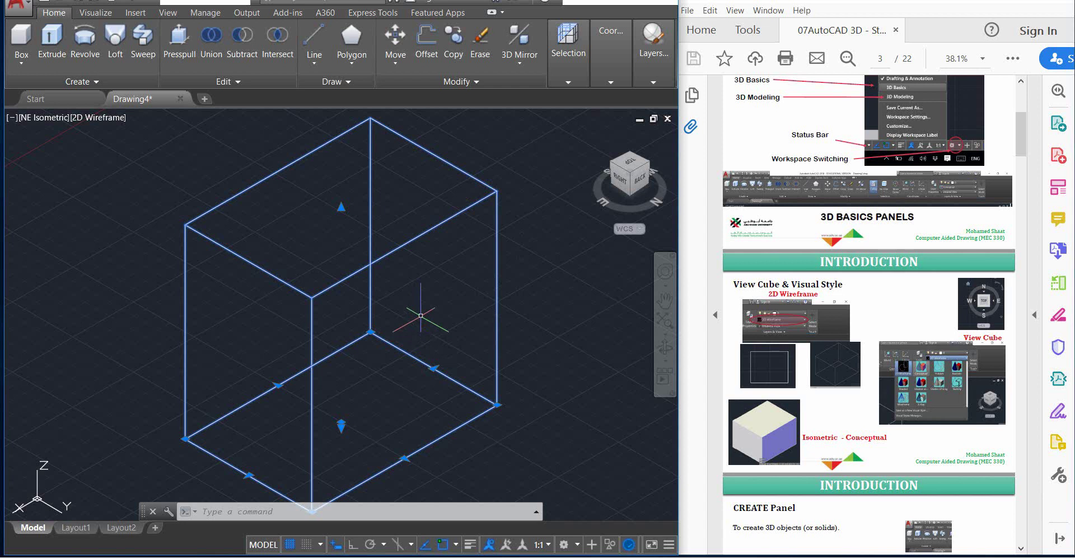
- Orbit the box freely with 3D Orbit, restore the NE Isometric view, and clear the selection
left_click(443, 295)
left_click(438, 316)
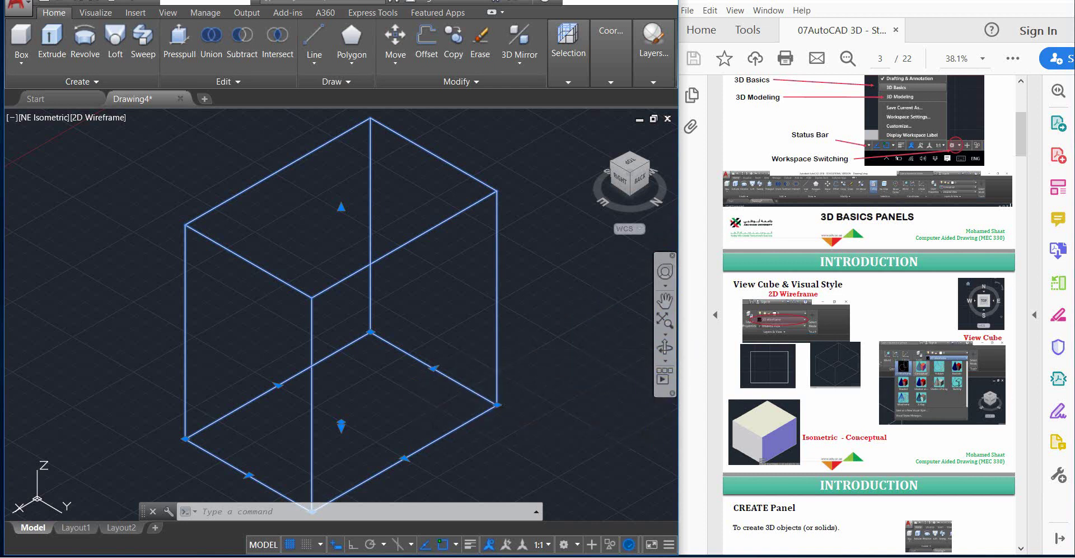
left_click(665, 348)
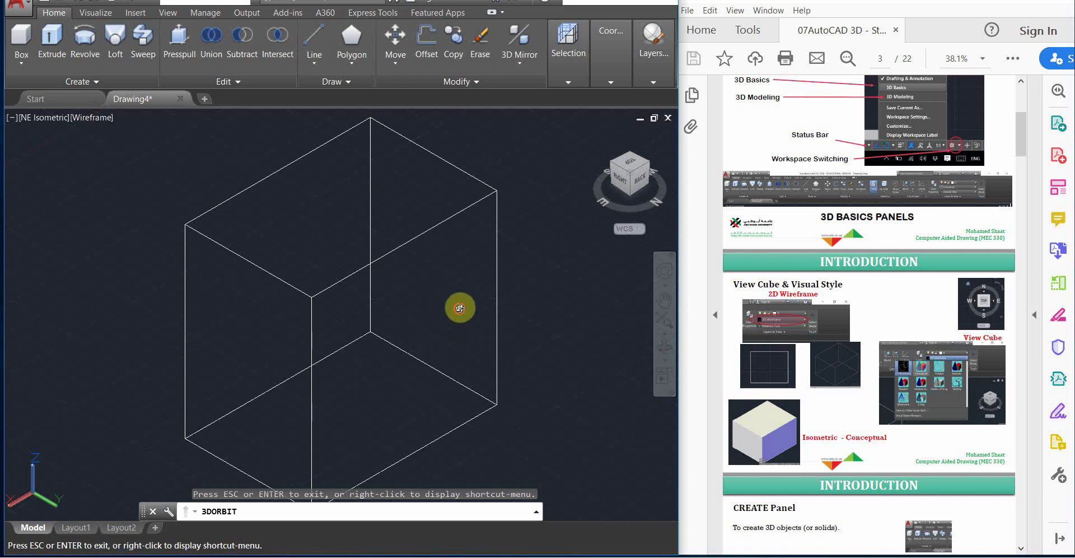
mouse_move(460, 308)
left_mouse_down()
mouse_move(367, 334)
mouse_move(459, 255)
mouse_move(441, 329)
mouse_move(386, 301)
mouse_move(460, 348)
mouse_move(291, 262)
mouse_move(440, 365)
mouse_move(434, 228)
mouse_move(353, 334)
mouse_move(471, 253)
mouse_move(293, 329)
mouse_move(473, 336)
mouse_move(319, 274)
mouse_move(502, 397)
mouse_move(315, 268)
mouse_move(393, 373)
mouse_move(352, 457)
mouse_move(405, 344)
mouse_move(387, 374)
mouse_move(333, 293)
mouse_move(456, 279)
mouse_move(498, 332)
mouse_move(411, 415)
mouse_move(511, 346)
mouse_move(504, 286)
mouse_move(441, 297)
mouse_move(508, 422)
left_mouse_up()
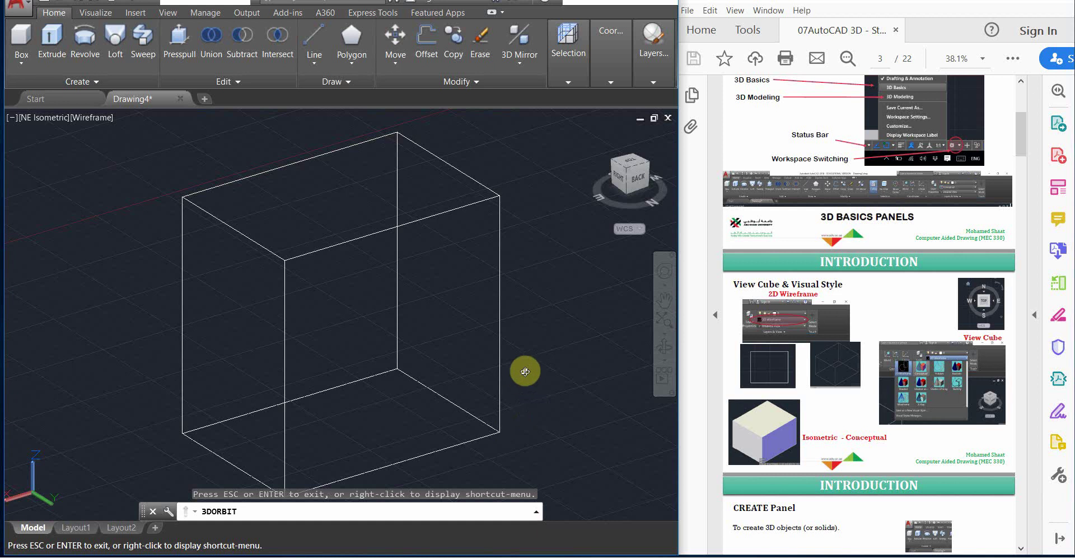
mouse_move(448, 354)
left_mouse_down()
mouse_move(439, 284)
mouse_move(410, 351)
mouse_move(459, 305)
mouse_move(441, 296)
mouse_move(418, 313)
mouse_move(446, 308)
mouse_move(427, 279)
mouse_move(451, 310)
mouse_move(591, 162)
left_mouse_up()
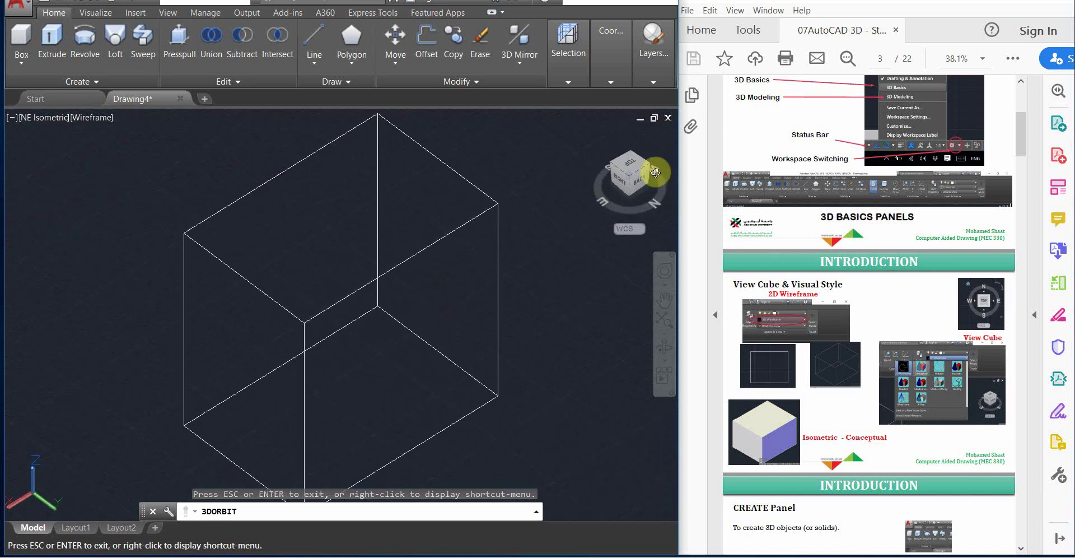
mouse_move(452, 319)
left_mouse_down()
mouse_move(408, 353)
mouse_move(457, 292)
mouse_move(405, 313)
mouse_move(473, 305)
mouse_move(480, 322)
mouse_move(445, 295)
mouse_move(444, 315)
mouse_move(444, 264)
mouse_move(482, 303)
mouse_move(466, 339)
mouse_move(461, 298)
left_mouse_up()
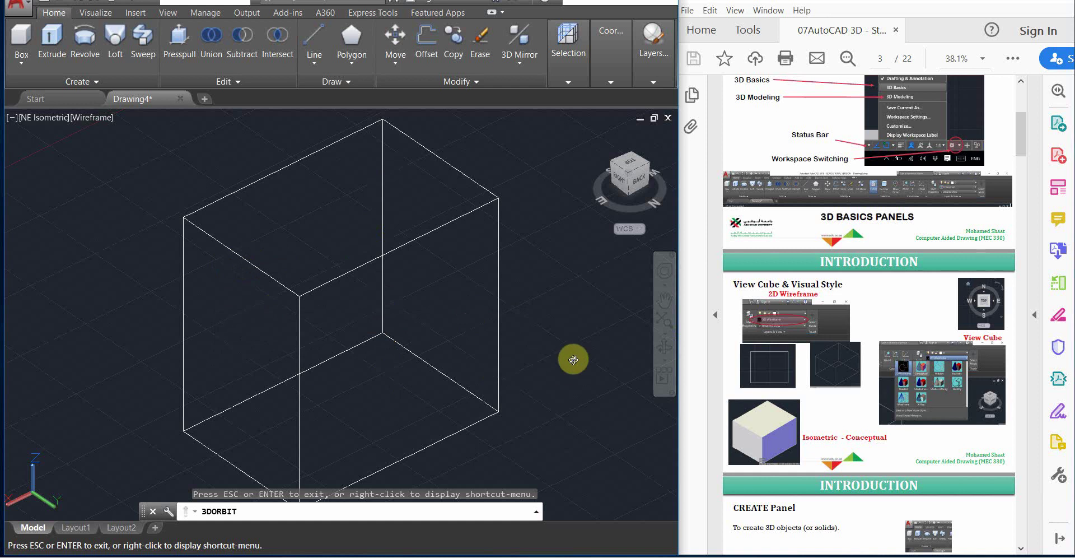
key("Escape")
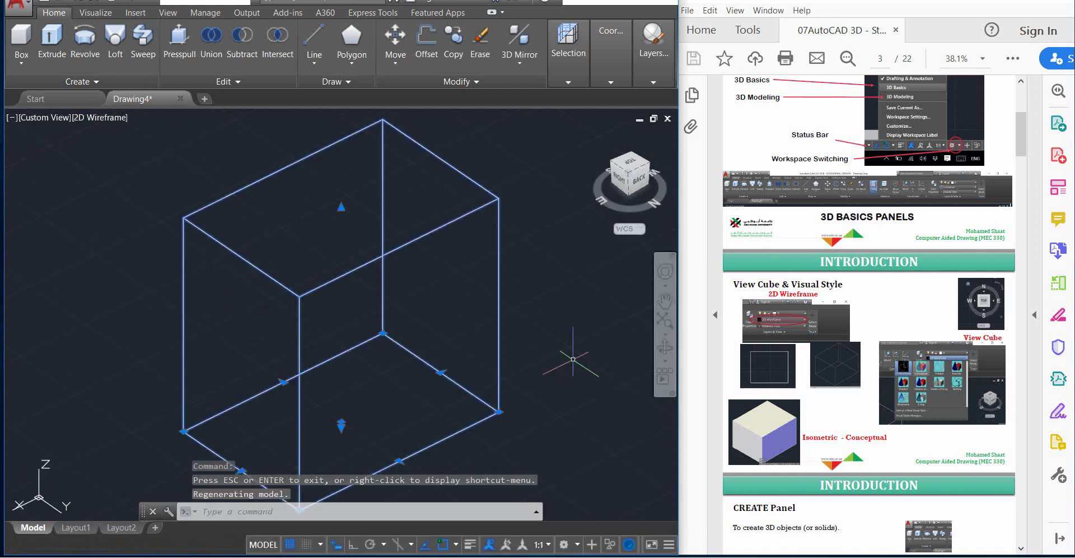
left_click(629, 172)
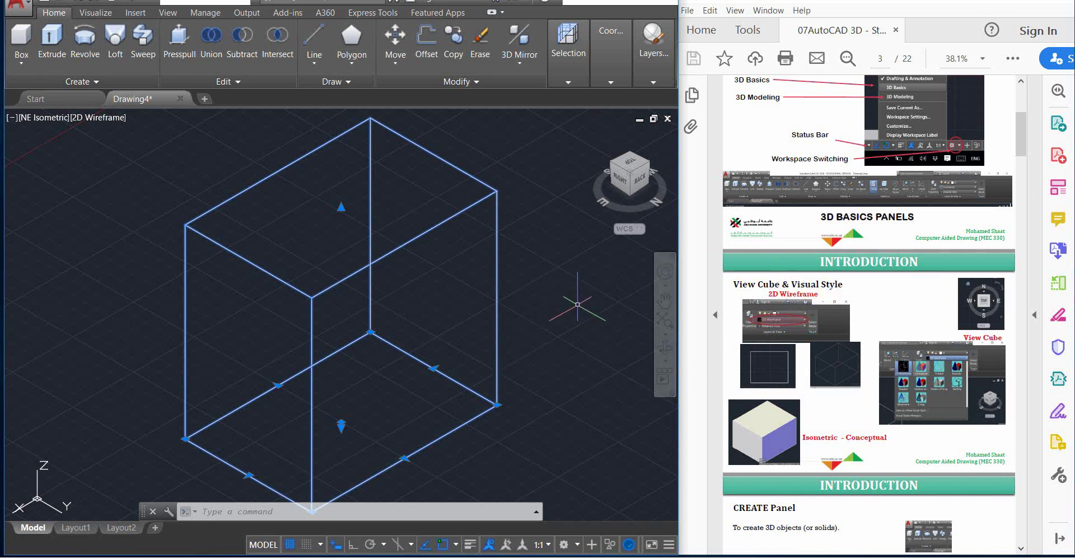
key("Escape")
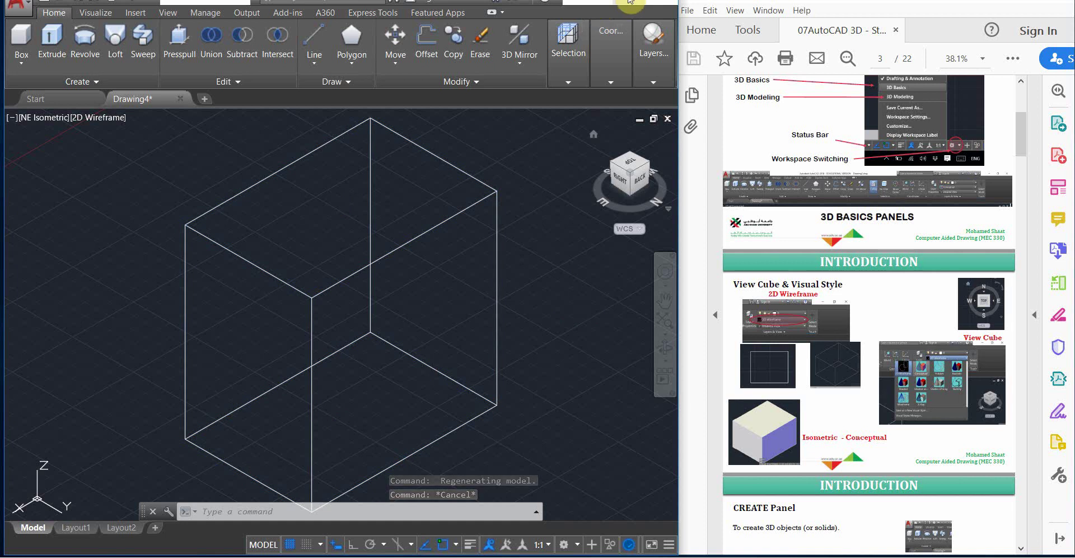
- Maximize the program window and check the list of available workspaces, keeping 3D Basics
double_click(629, 1)
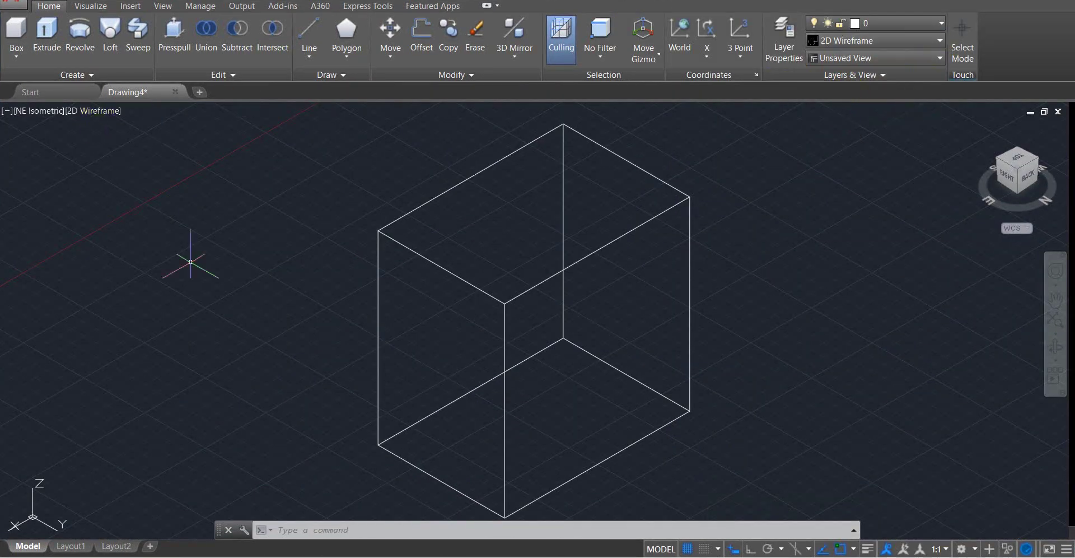
left_click(969, 550)
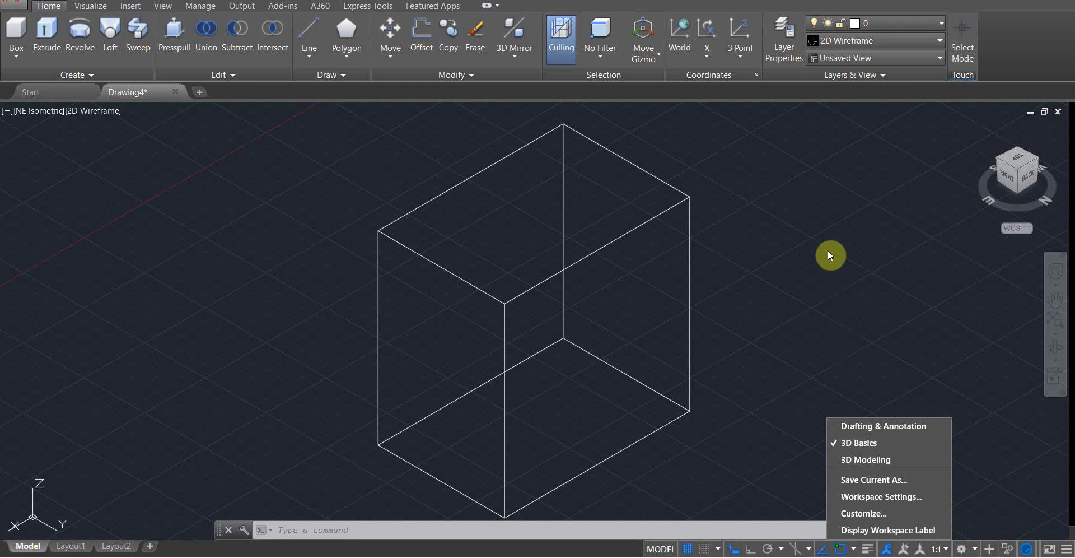
left_click(821, 227)
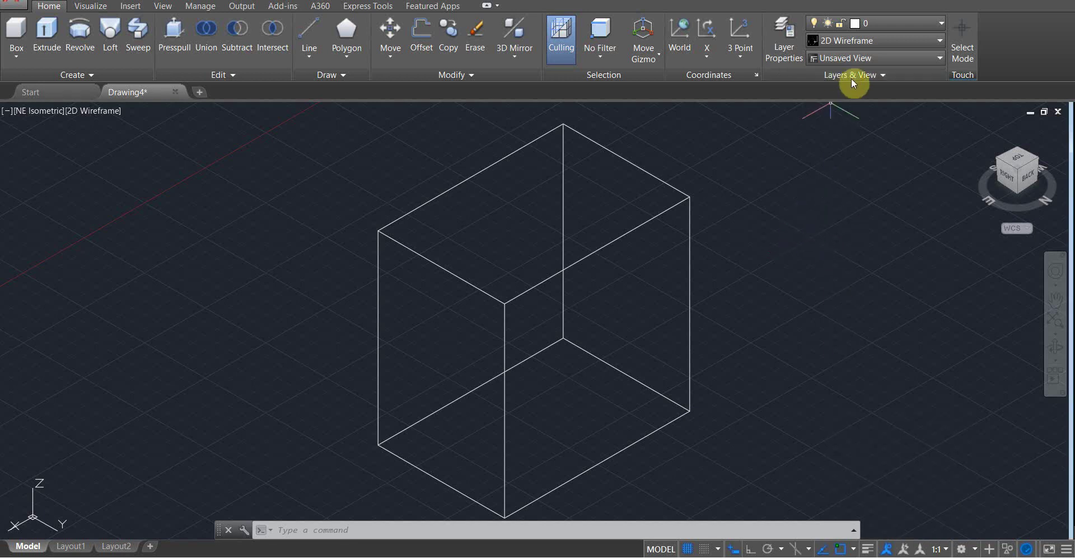
- Review the available visual styles and display the box in the Conceptual style
left_click(863, 42)
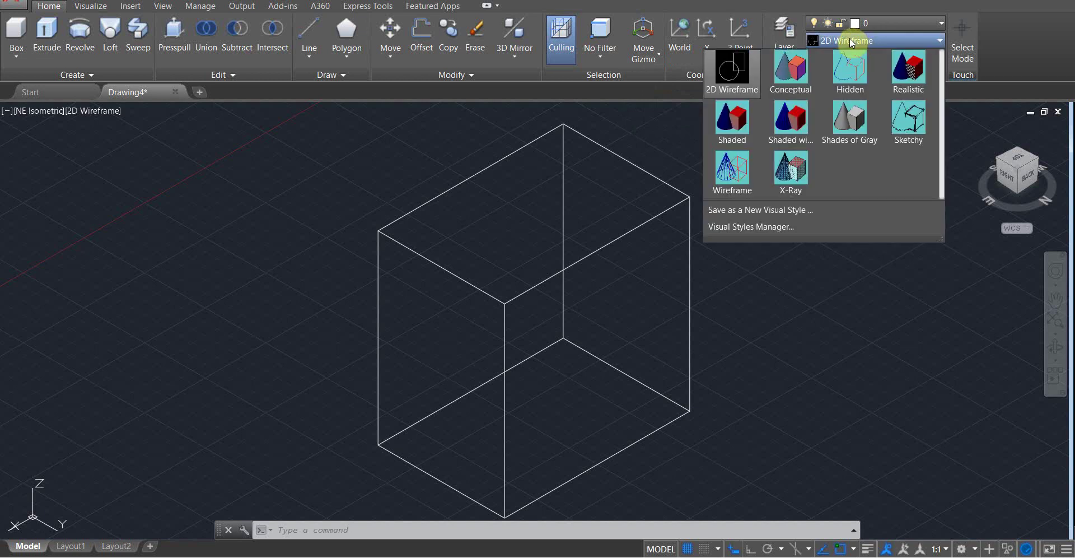
left_click(927, 39)
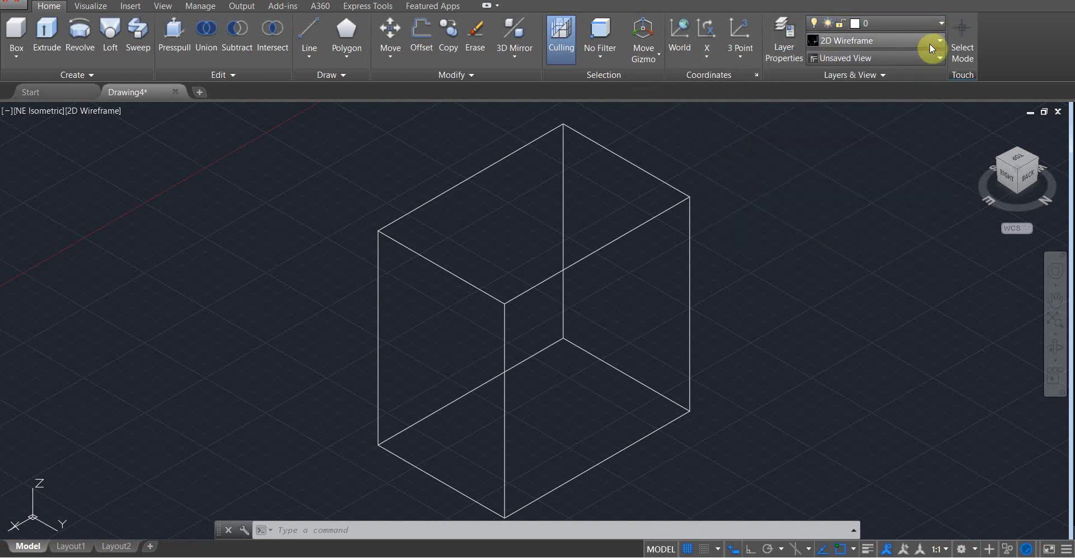
left_click(929, 42)
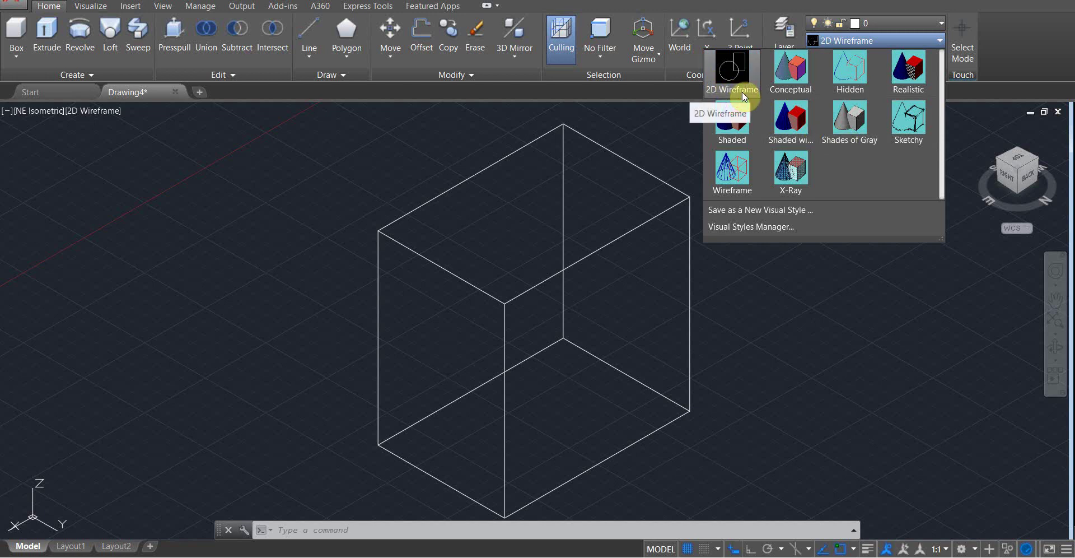
left_click(801, 88)
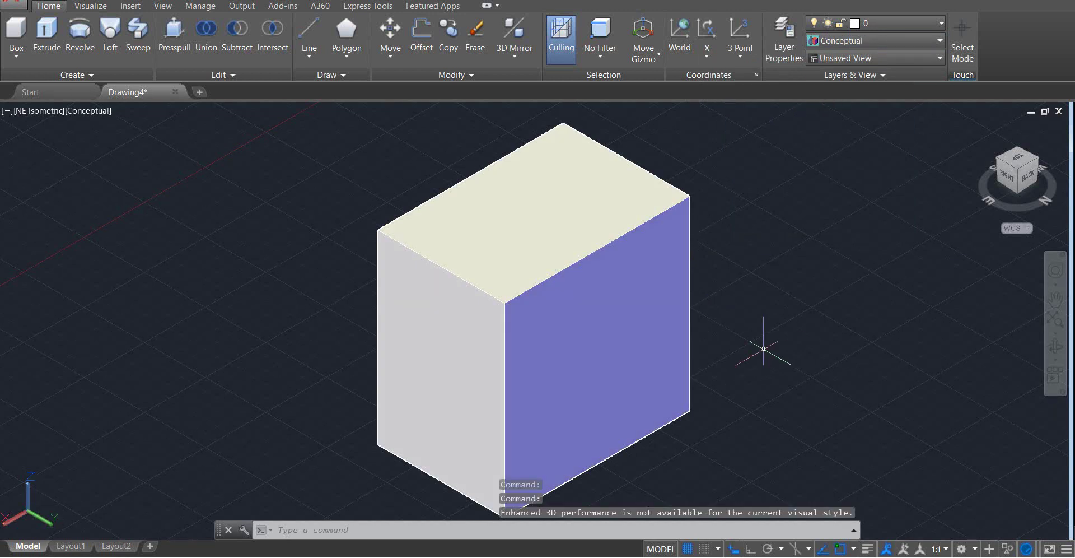
- Display the box in the Hidden visual style and leave nothing selected
left_click(898, 41)
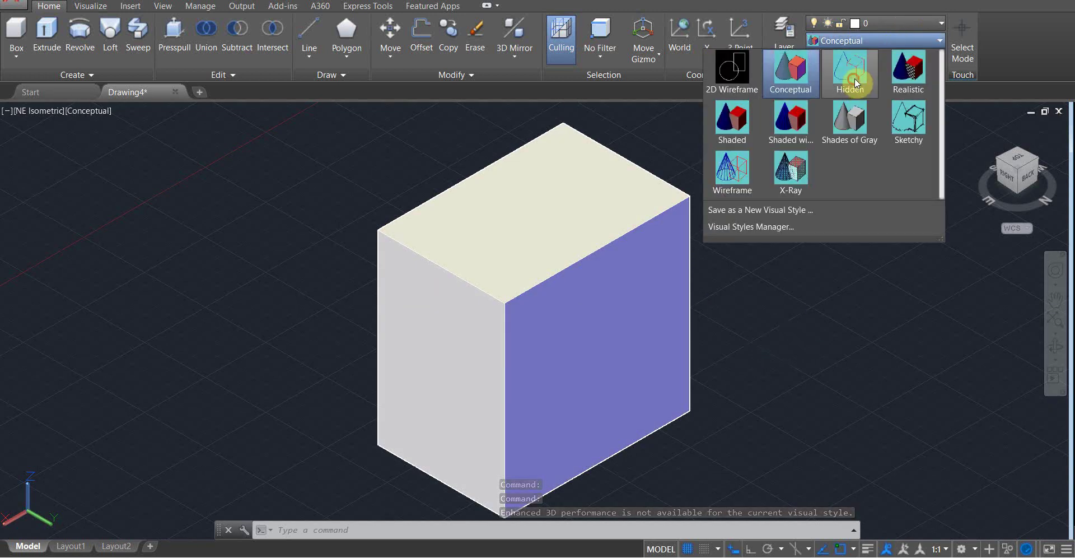
left_click(854, 78)
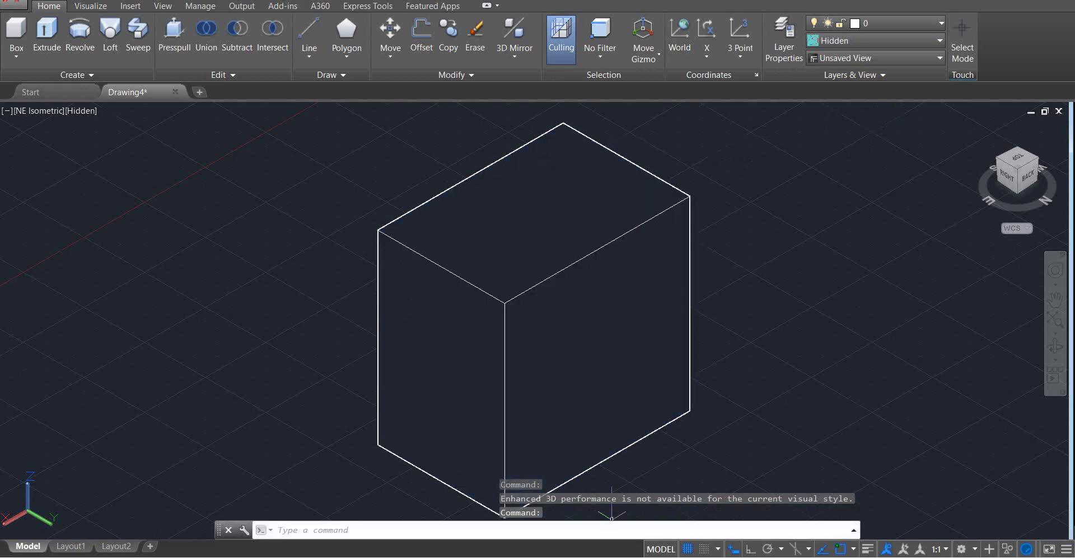
left_click(543, 342)
key("Escape")
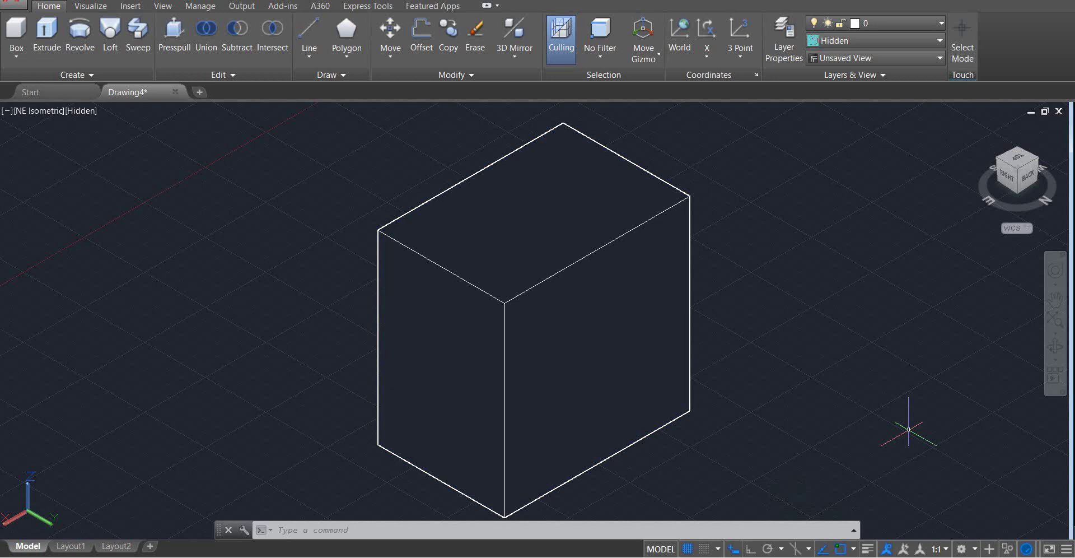
- Display the box in the Realistic visual style, select and deselect it, and change the style to Sketchy
left_click(882, 40)
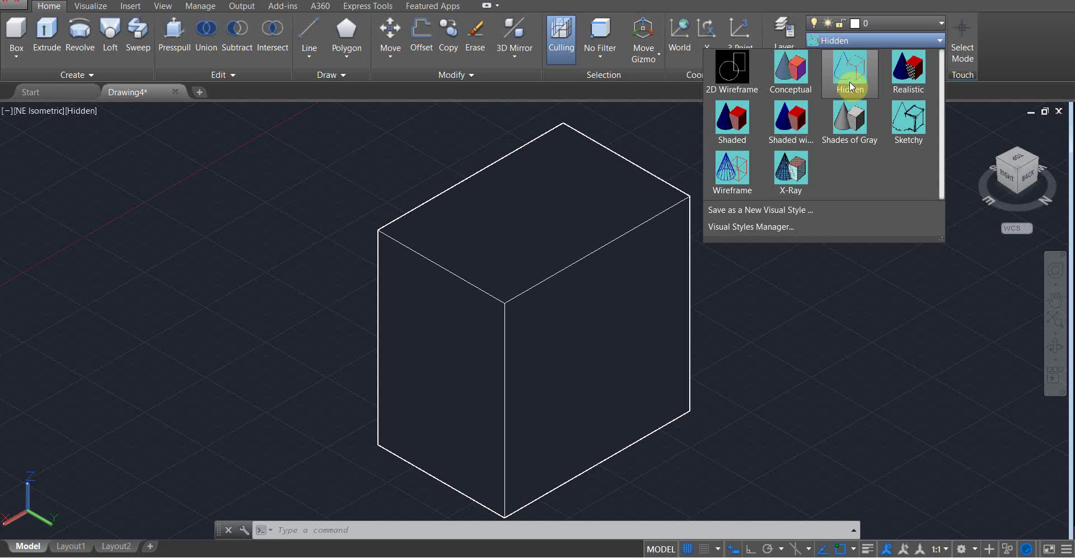
left_click(898, 77)
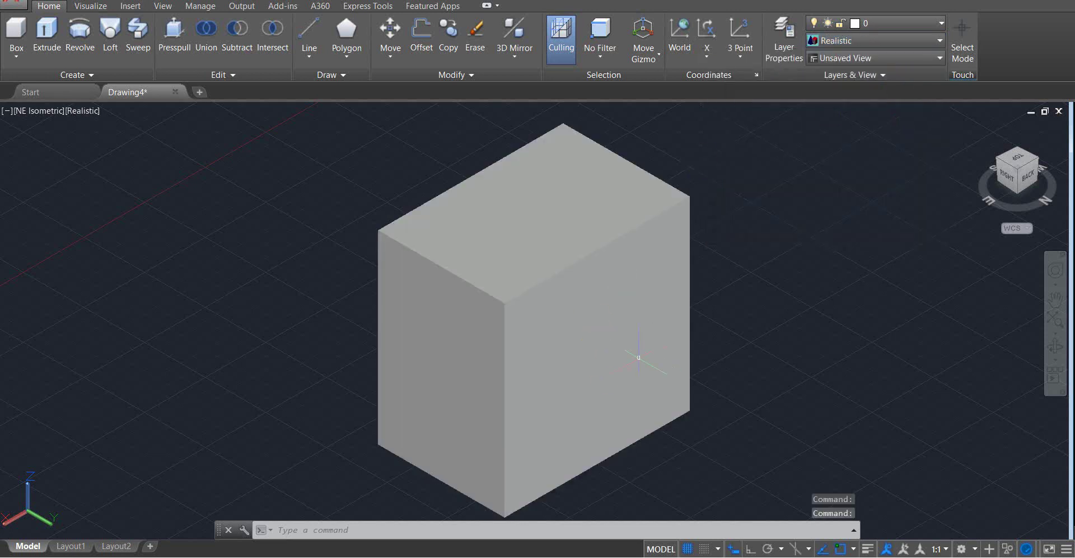
left_click(625, 292)
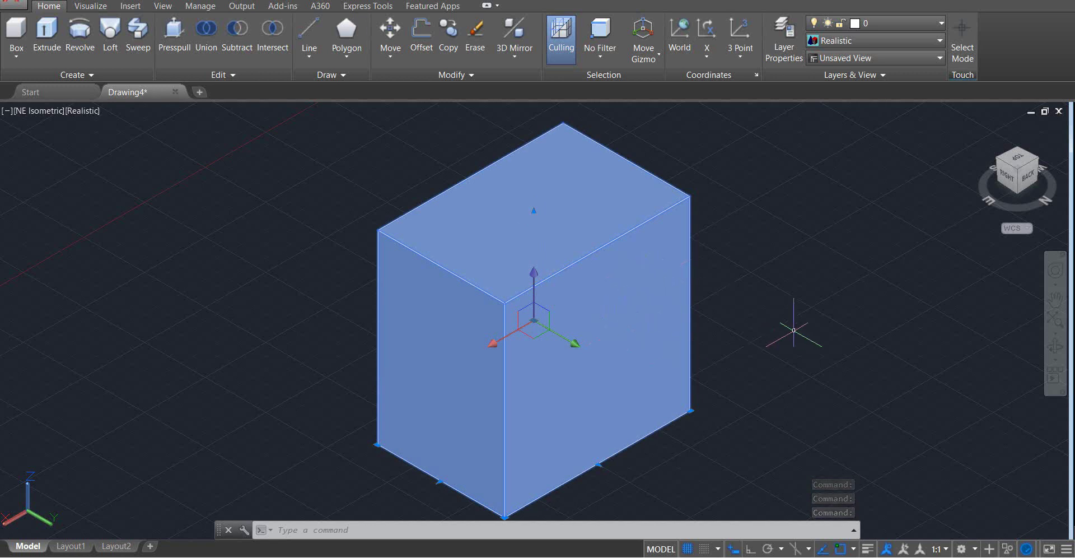
key("Escape")
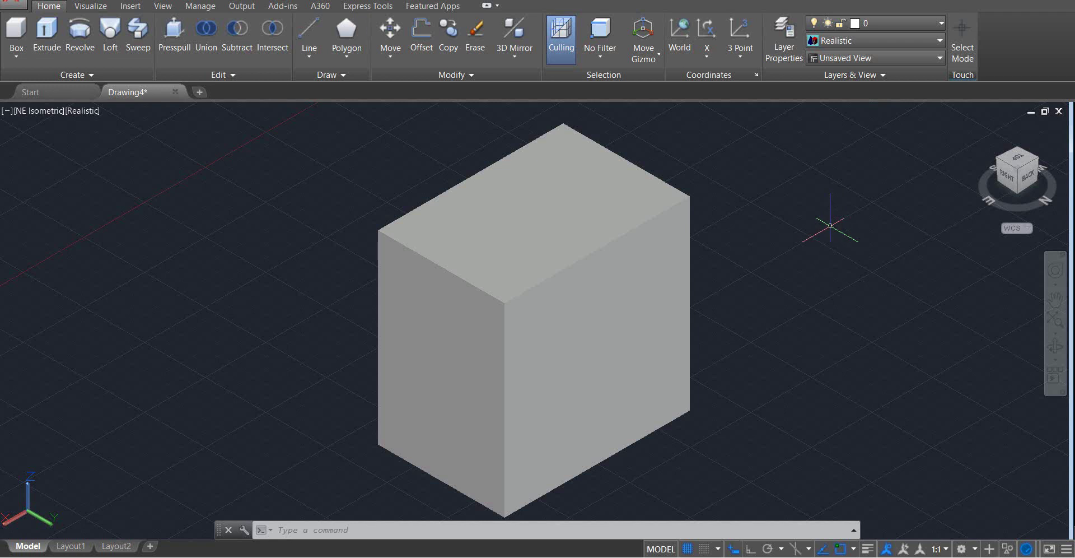
left_click(922, 40)
left_click(900, 126)
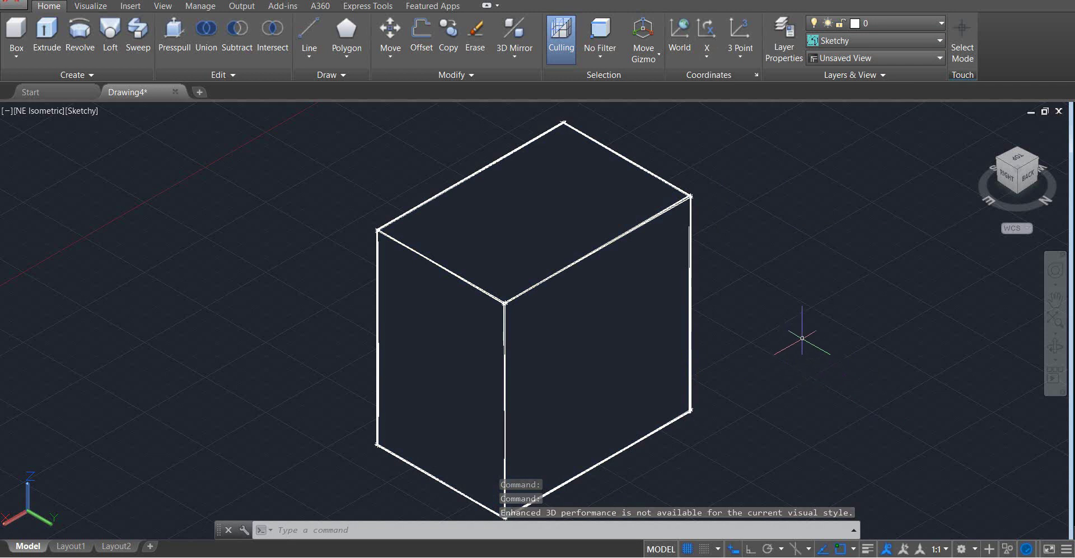
- Display the box in the X-Ray visual style and then in the Wireframe style
left_click(915, 41)
left_click(789, 182)
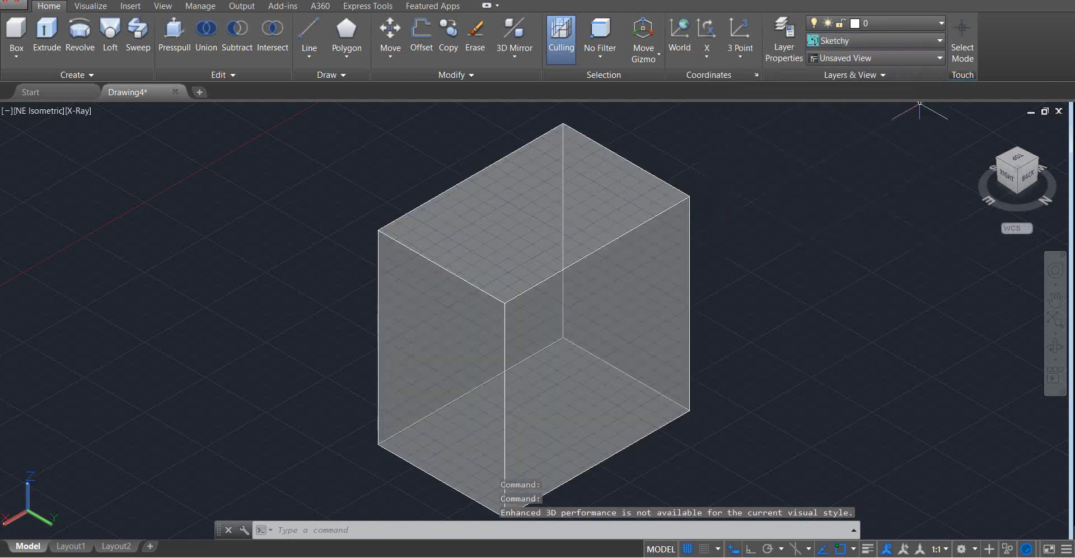
left_click(852, 44)
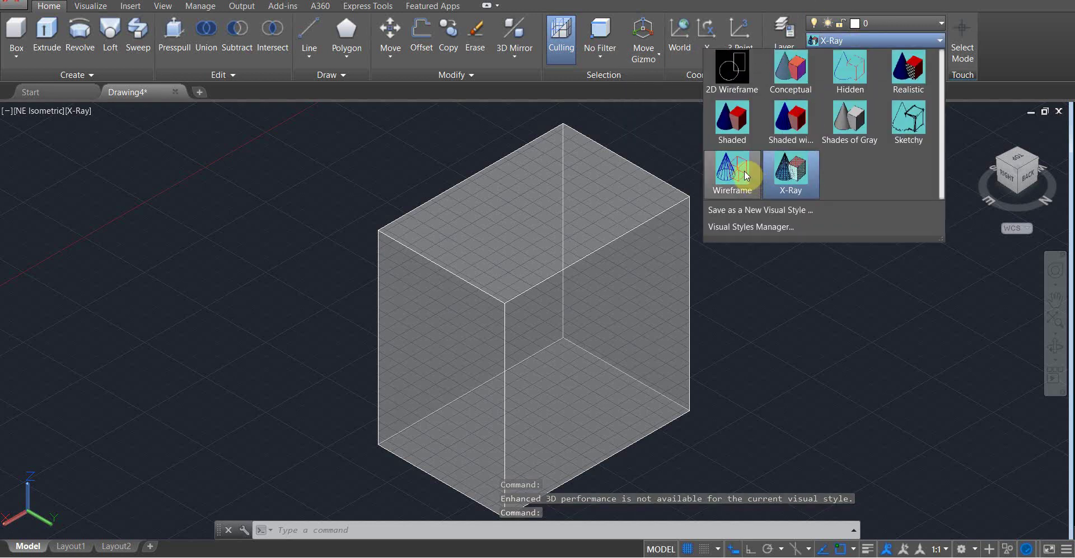
left_click(744, 169)
- Display the box in the Shaded with edges visual style and return it to 2D Wireframe
left_click(852, 41)
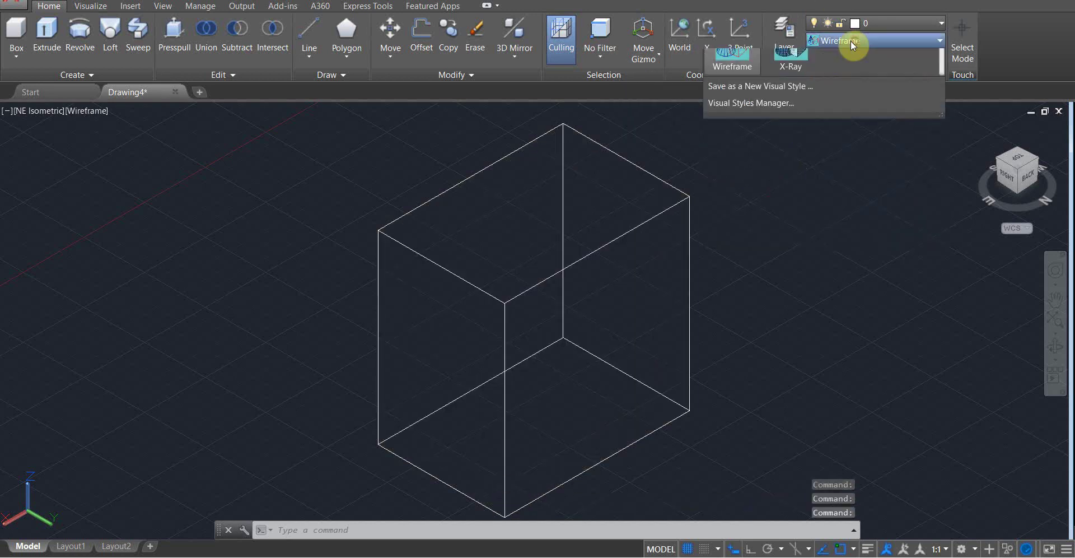
left_click(788, 119)
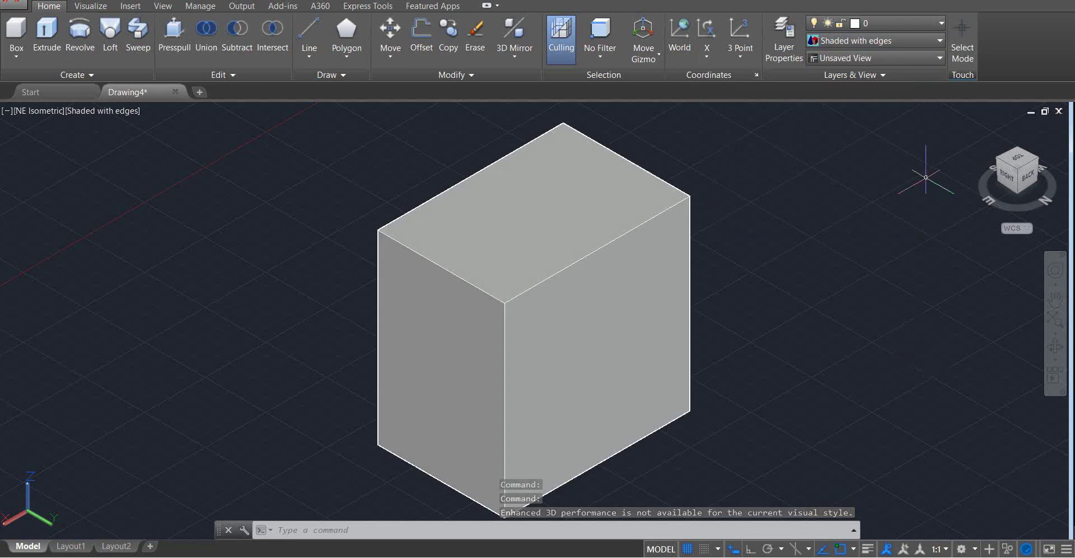
left_click(894, 41)
left_click(730, 90)
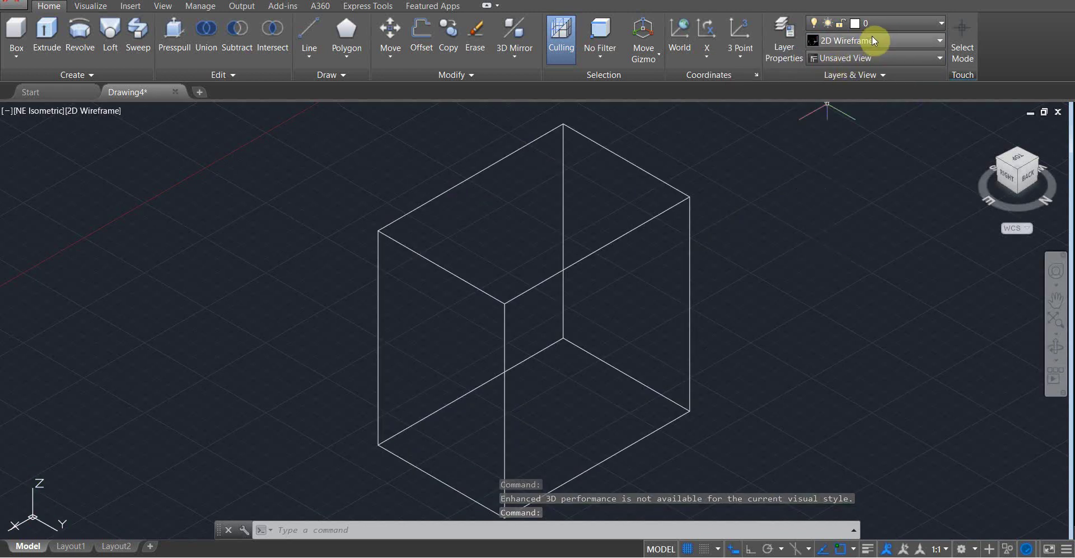
- Check the drawing templates offered on the Start page and return to Drawing4
left_click(59, 90)
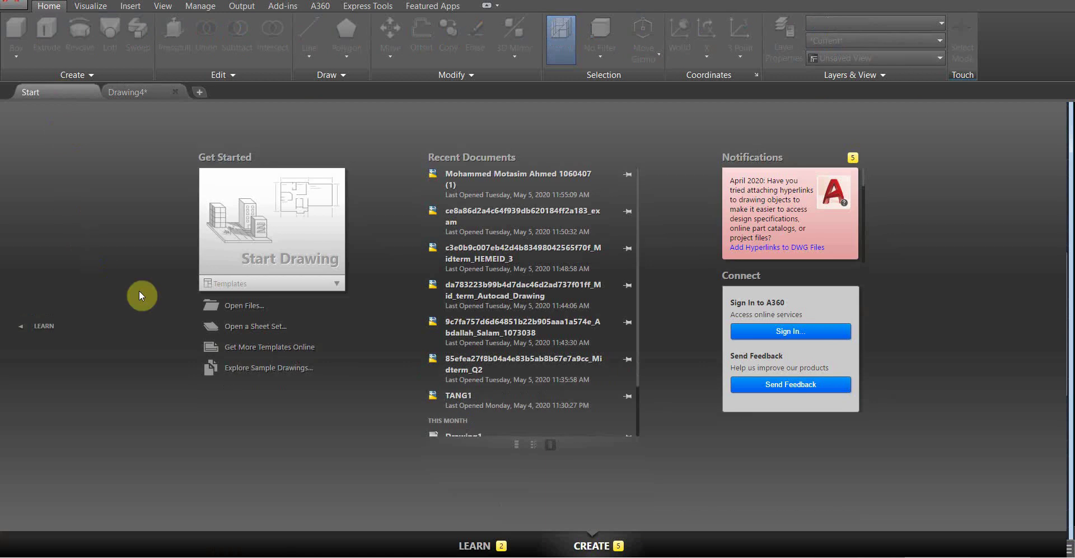
left_click(216, 281)
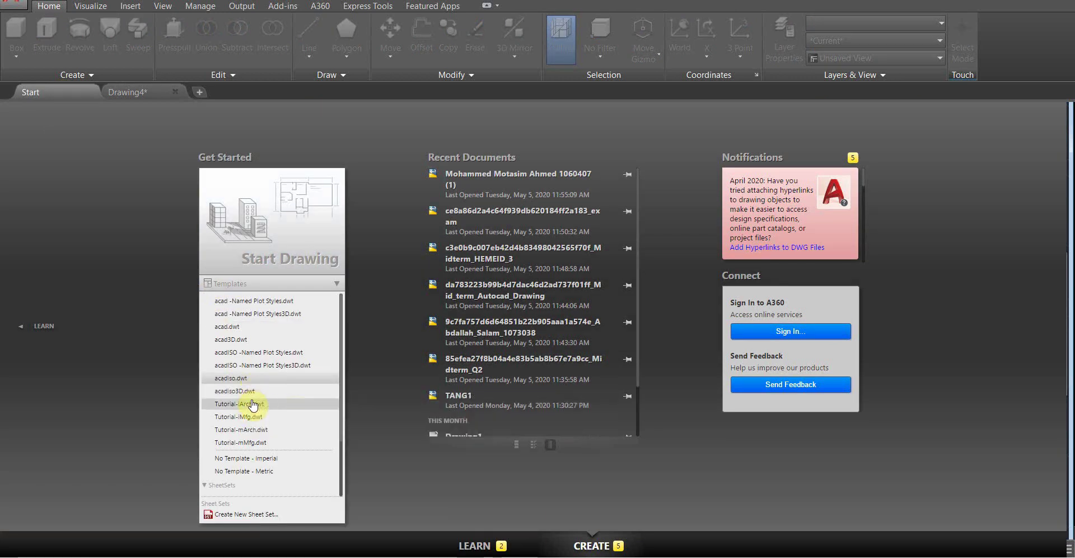
left_click(133, 95)
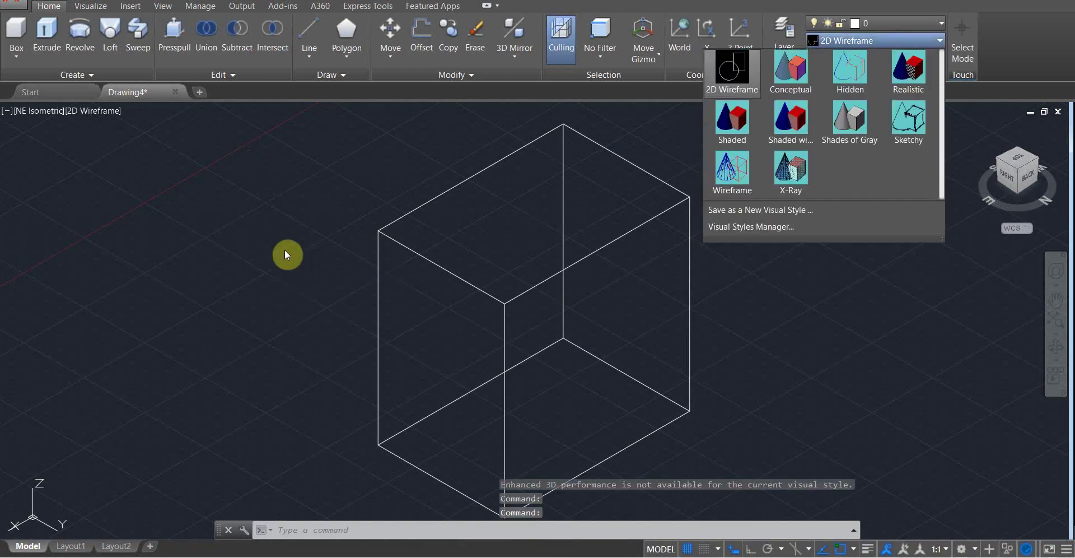
- Display the box in the Shades of Gray visual style, select and deselect it, and review the available styles
left_click(851, 118)
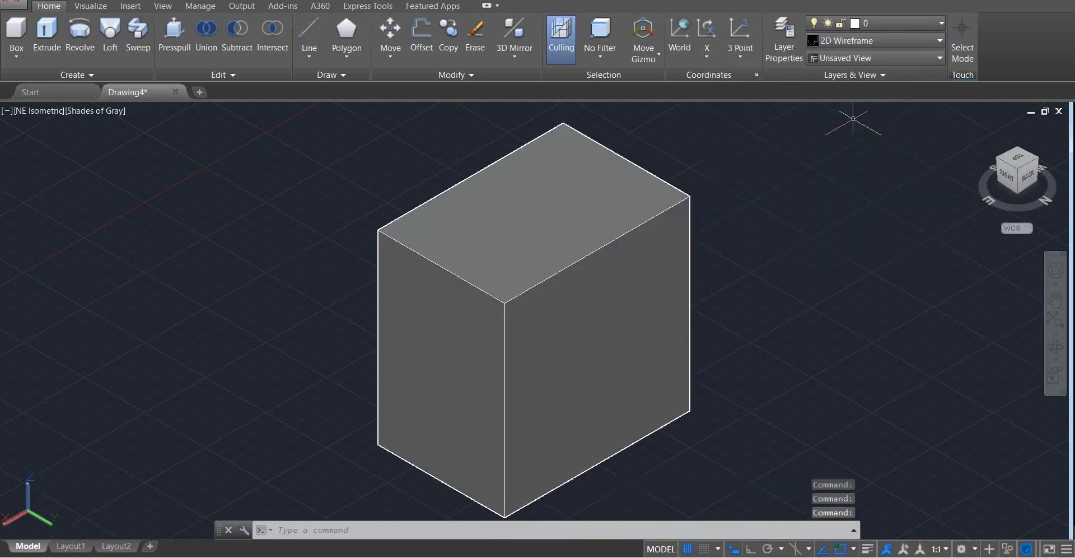
left_click(571, 358)
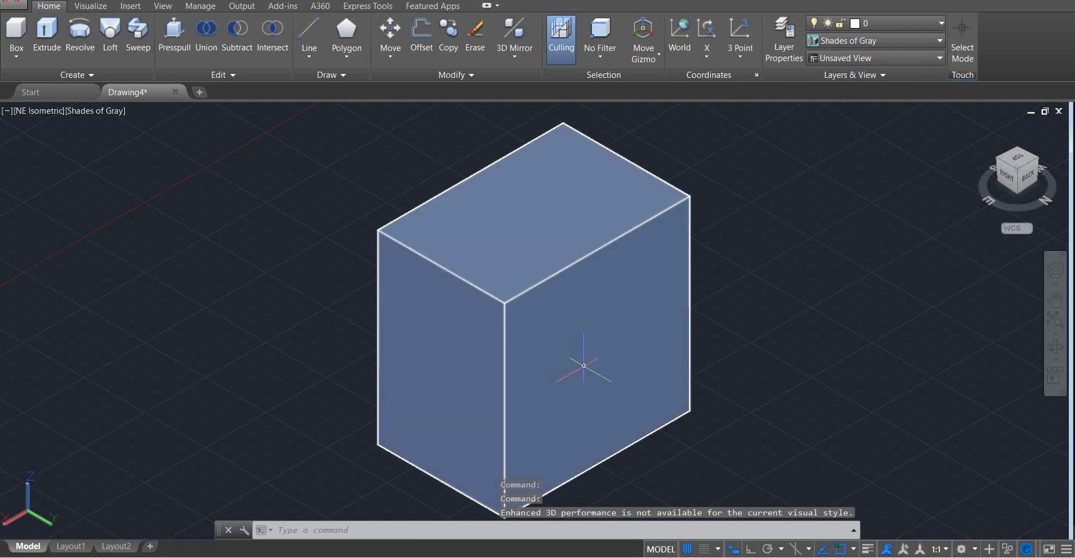
key("Escape")
left_click(871, 45)
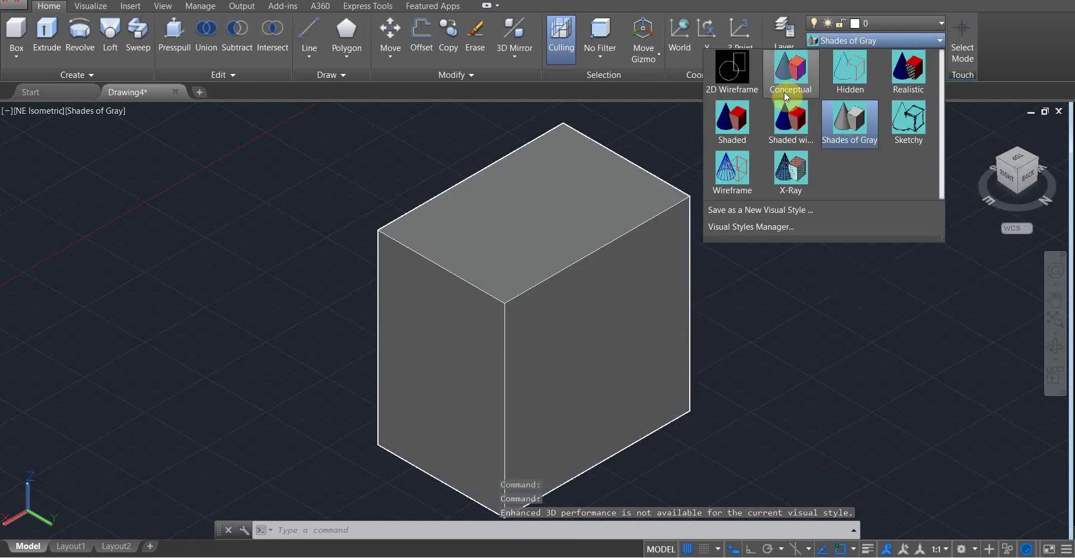
left_click(854, 291)
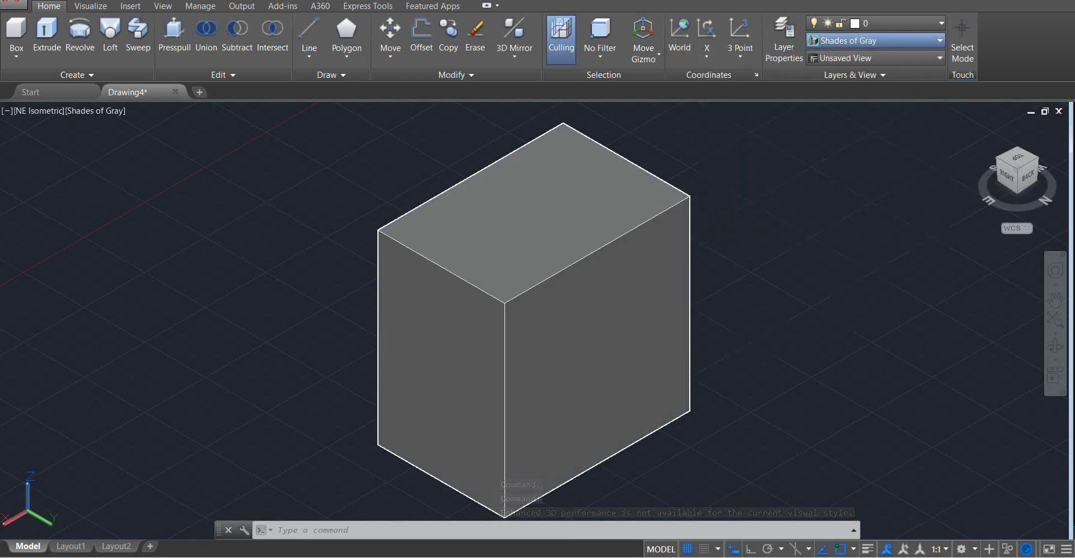
- Switch the box to 2D Wireframe for comparison and set its visual style back to Shades of Gray
left_click(868, 41)
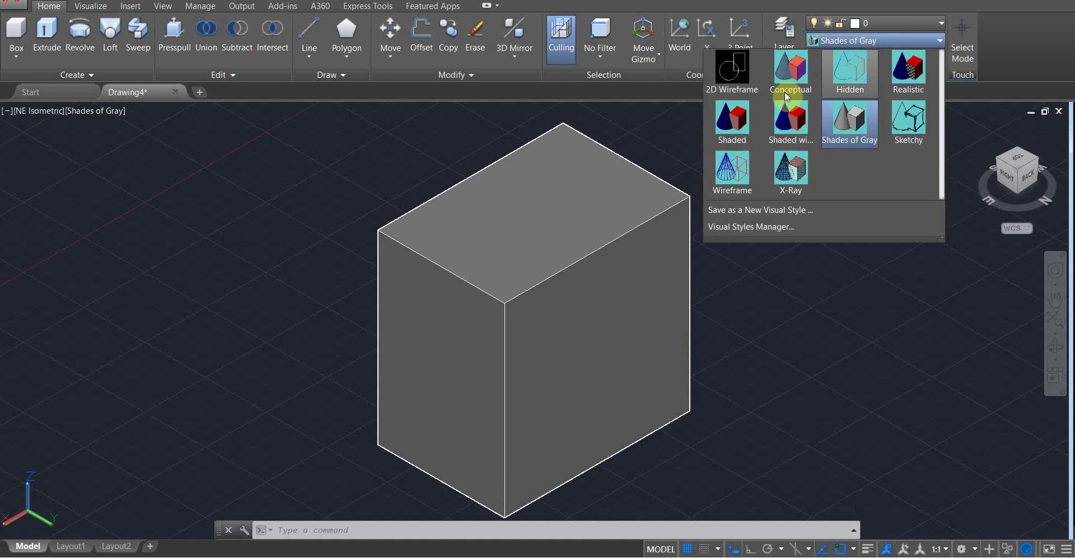
left_click(742, 78)
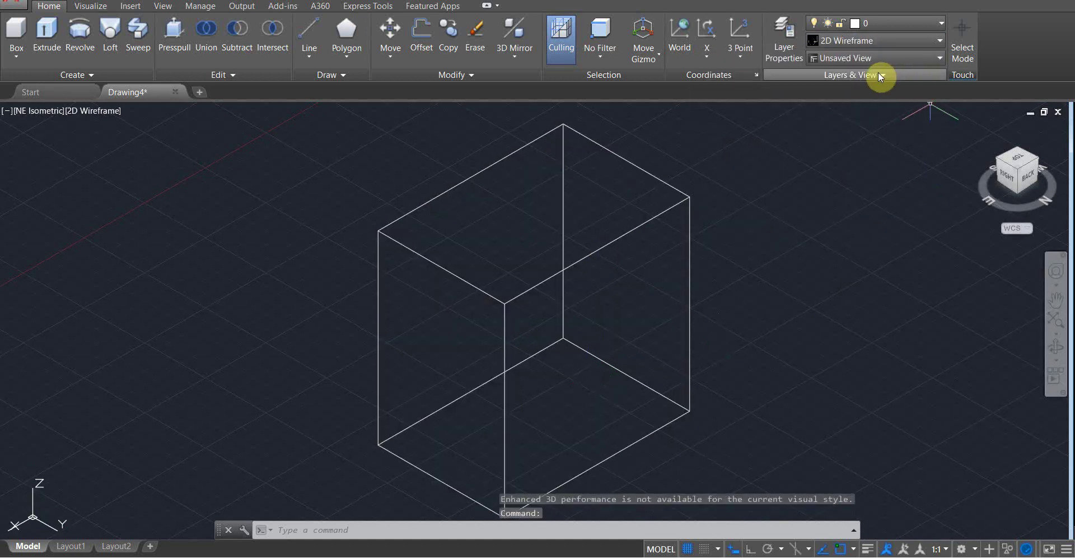
left_click(900, 41)
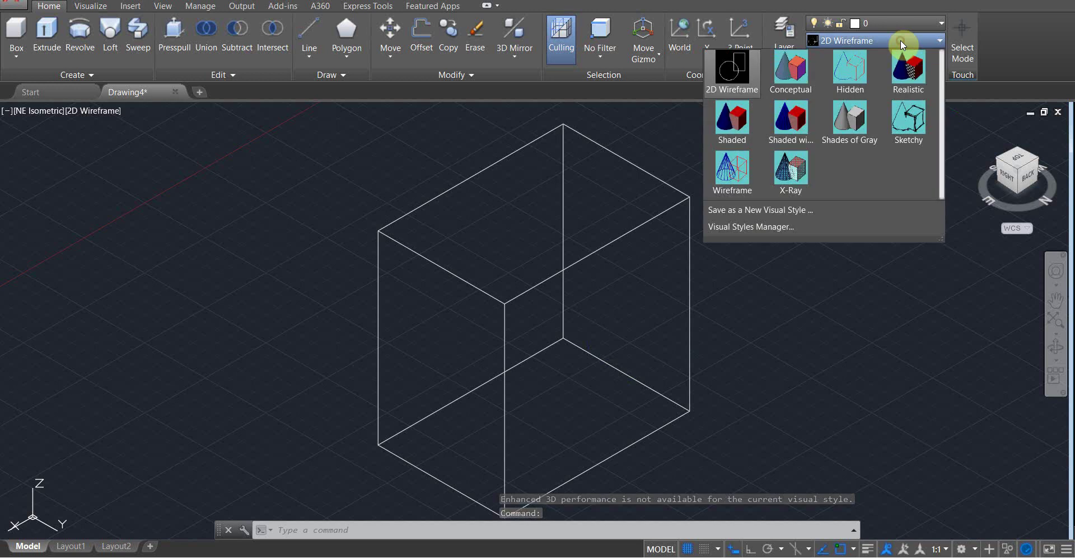
left_click(847, 124)
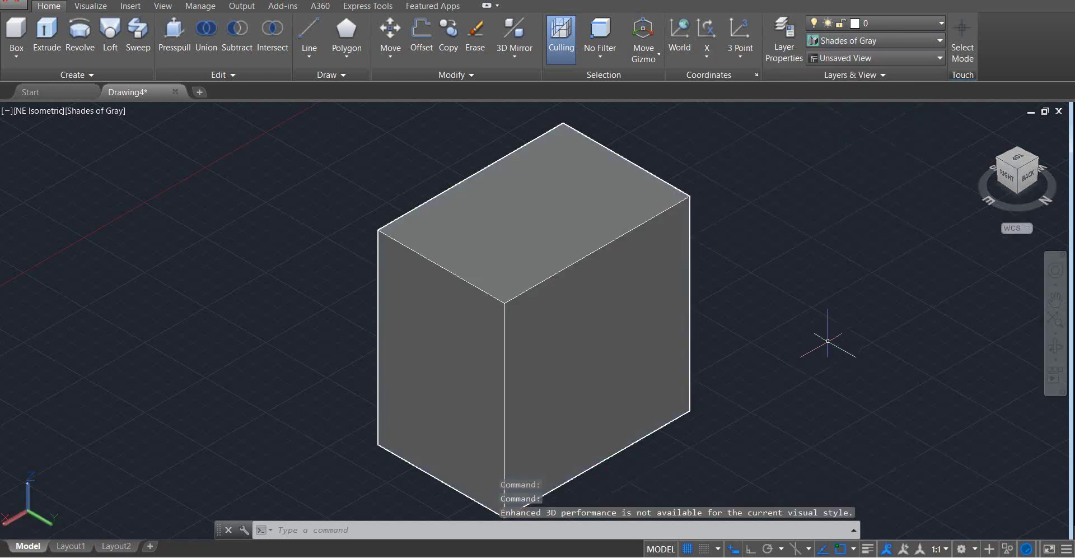
- Orbit the box slightly away from the NE Isometric view and leave the orbit command
left_click(1056, 348)
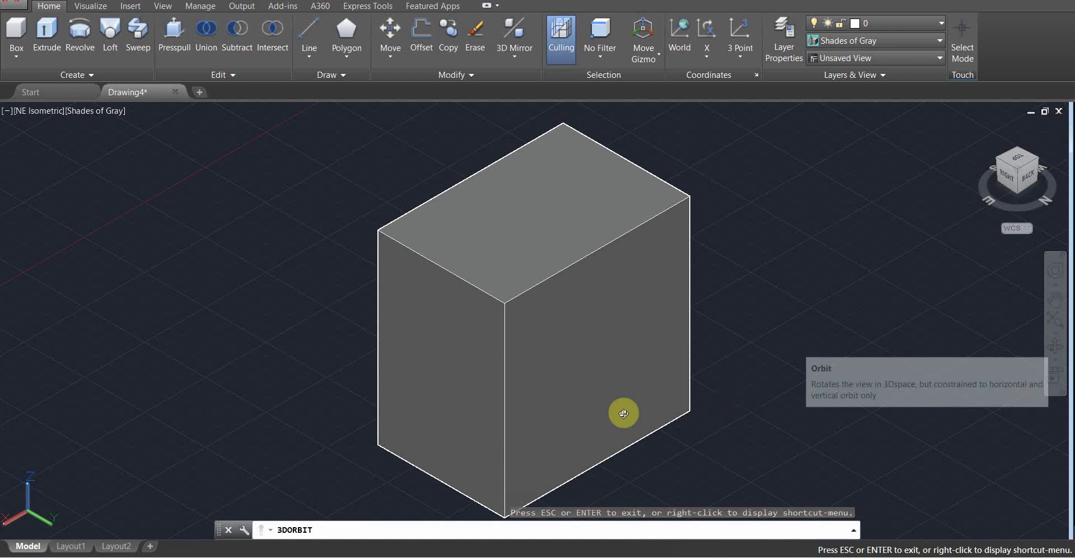
left_click_drag(621, 411, 600, 386)
key("Escape")
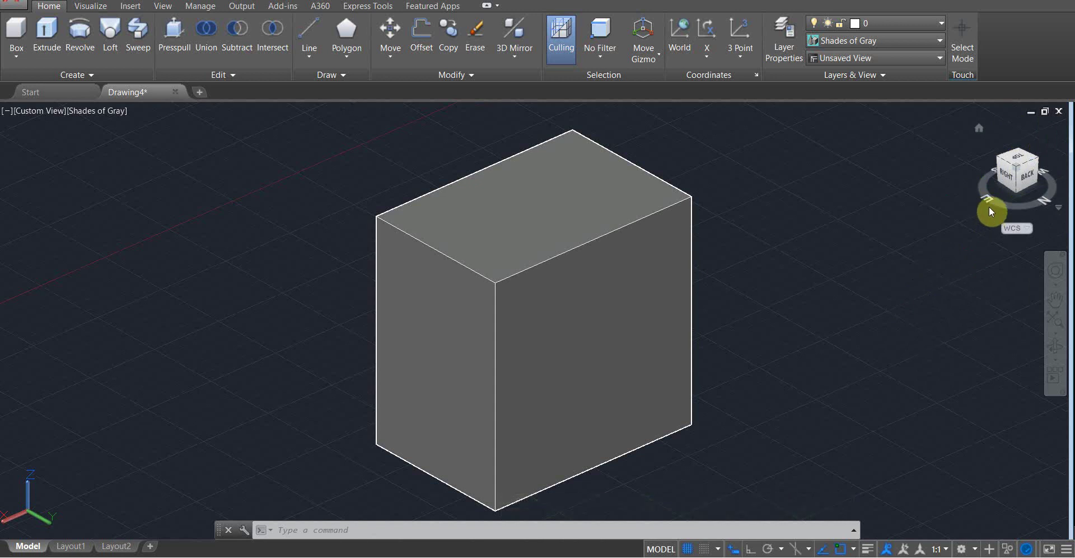
left_click(1056, 346)
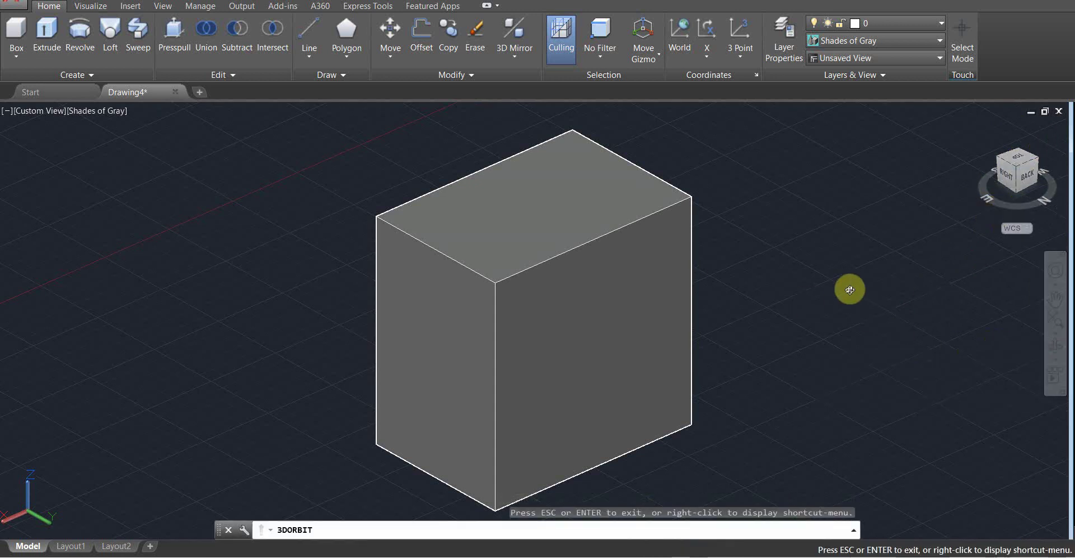
key("Escape")
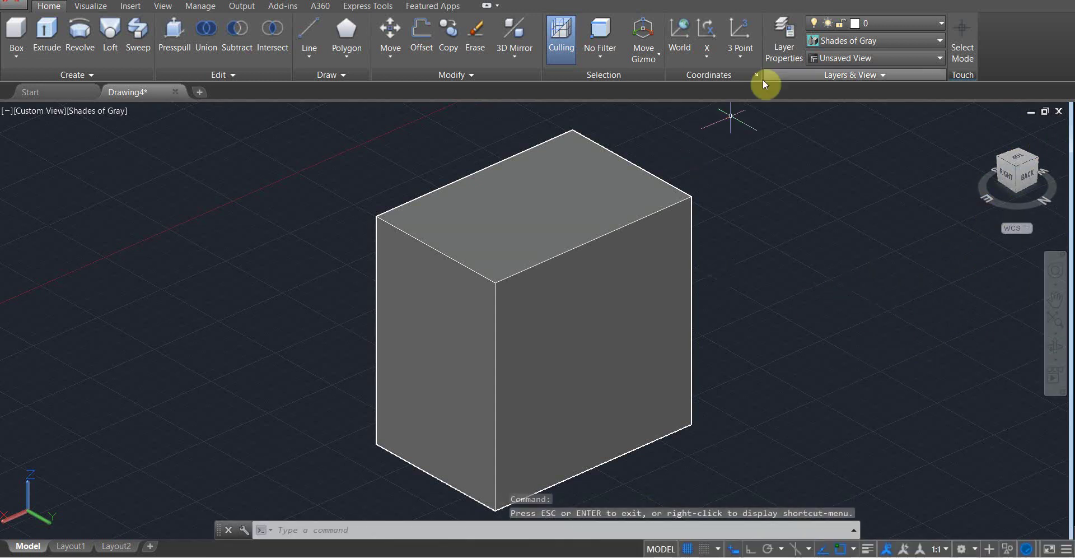
- Check the visual style list once more and switch the workspace to 3D Modeling
left_click(835, 42)
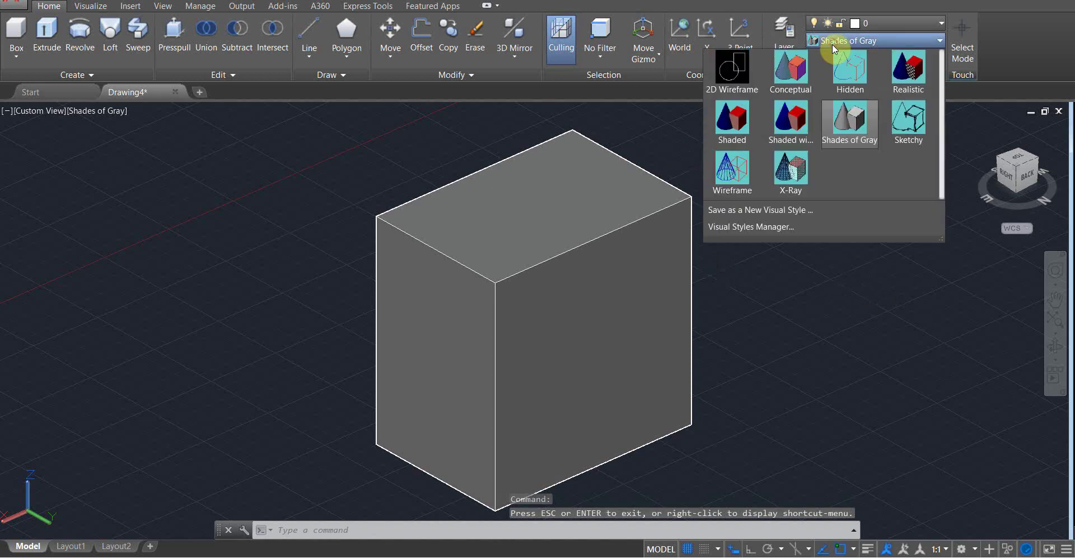
left_click(832, 42)
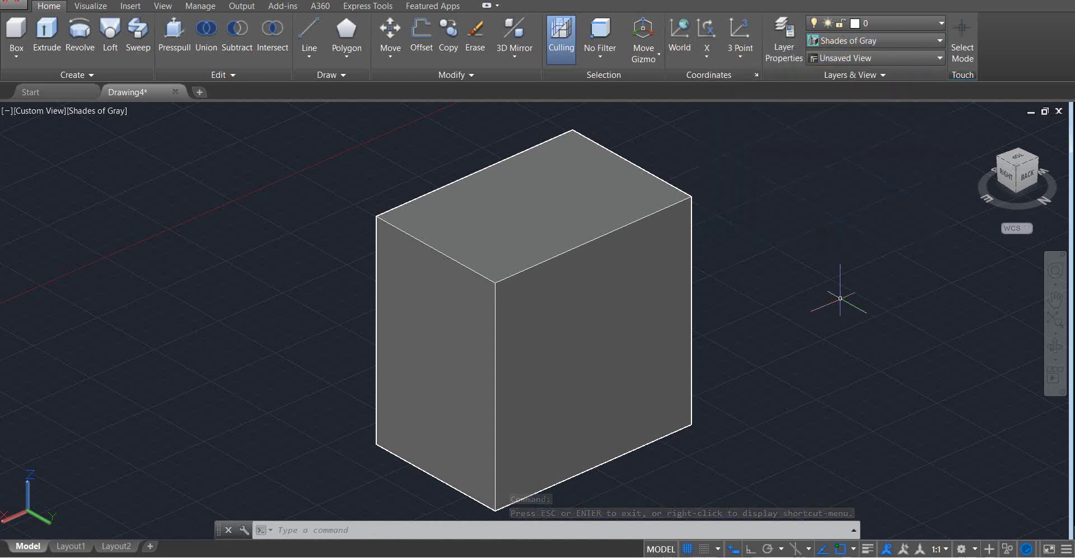
left_click(961, 549)
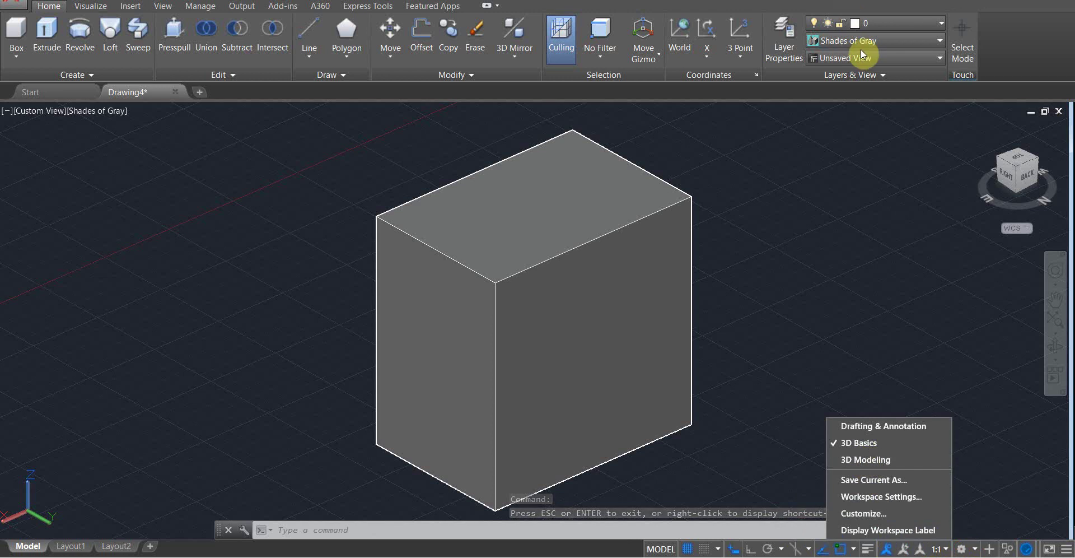
left_click(876, 459)
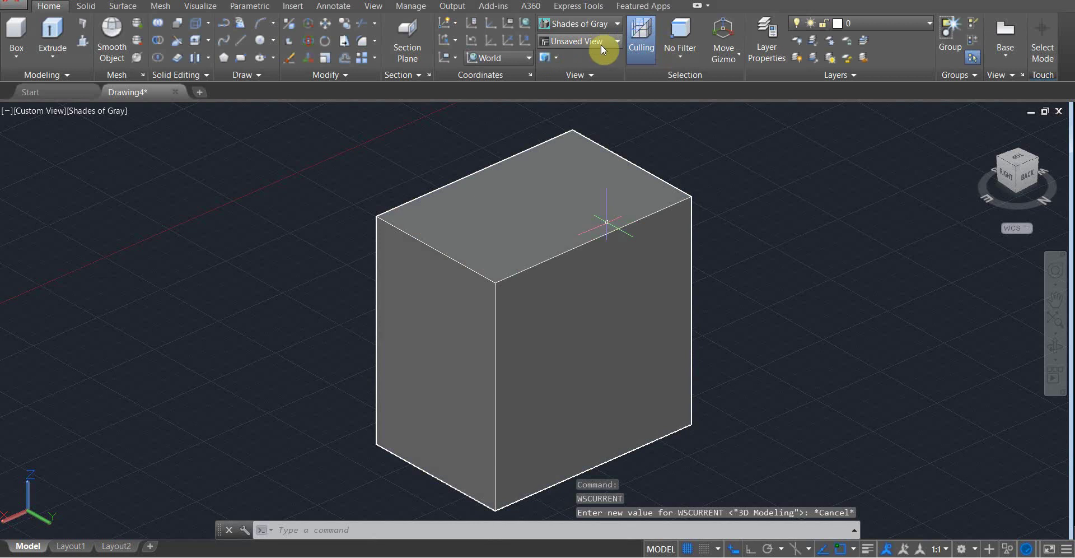
- Examine the view options of the 3D Modeling workspace, including lens length and camera and target coordinates
left_click(601, 44)
left_click(599, 41)
left_click(580, 76)
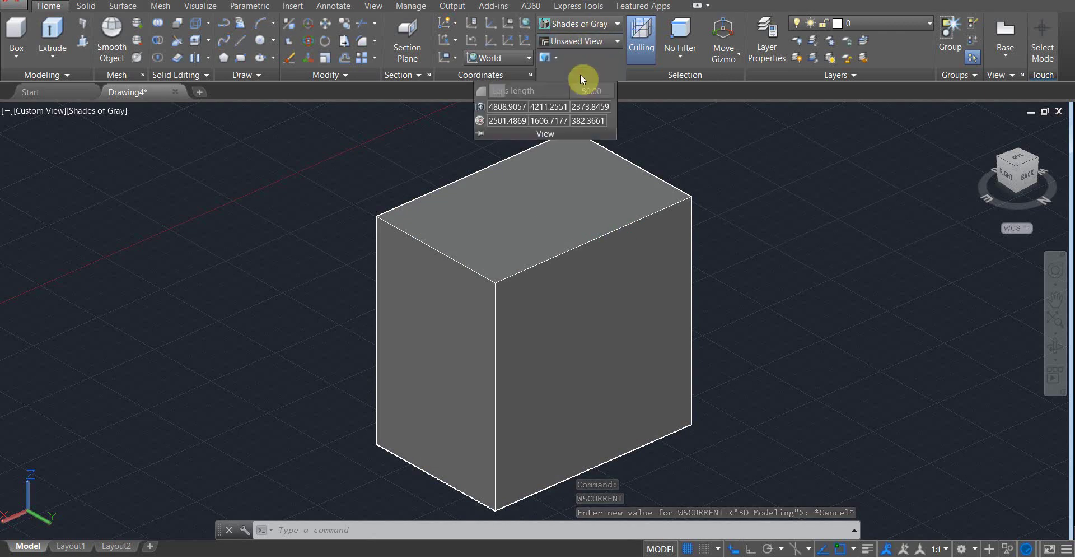
left_click(555, 55)
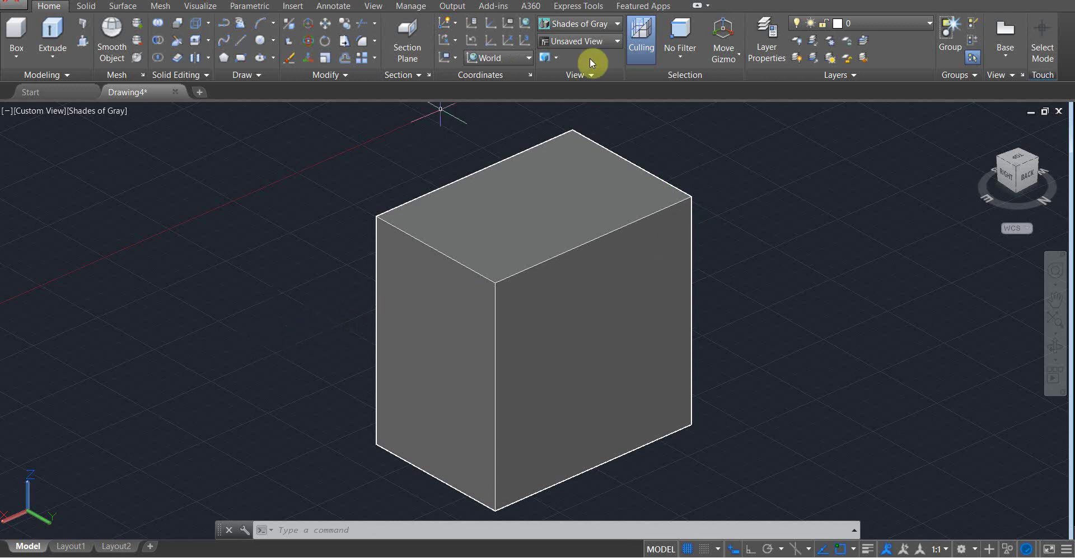
- Display the box in 2D Wireframe and restore Shades of Gray within the 3D Modeling workspace
left_click(597, 25)
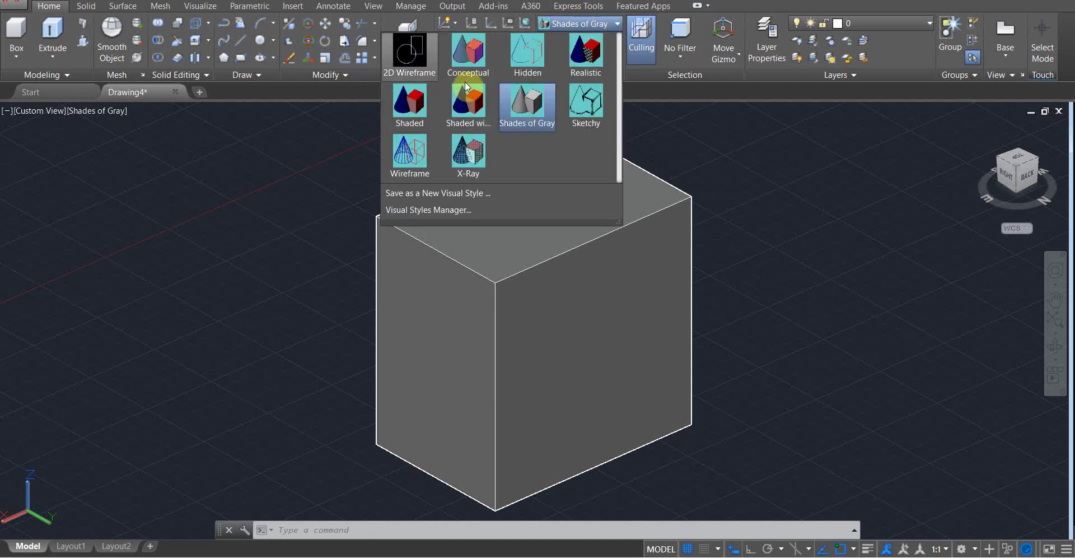
left_click(412, 53)
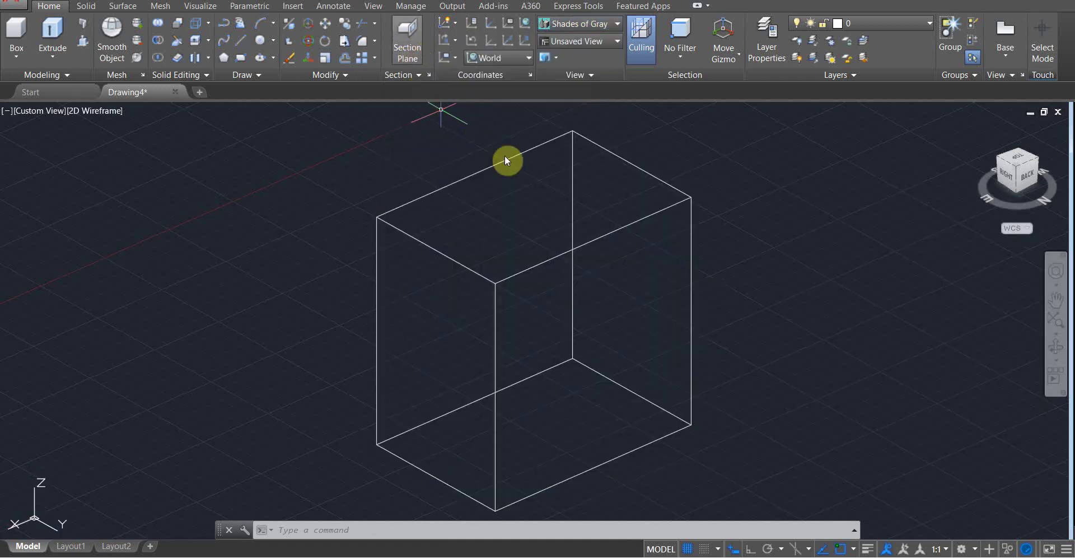
left_click(590, 28)
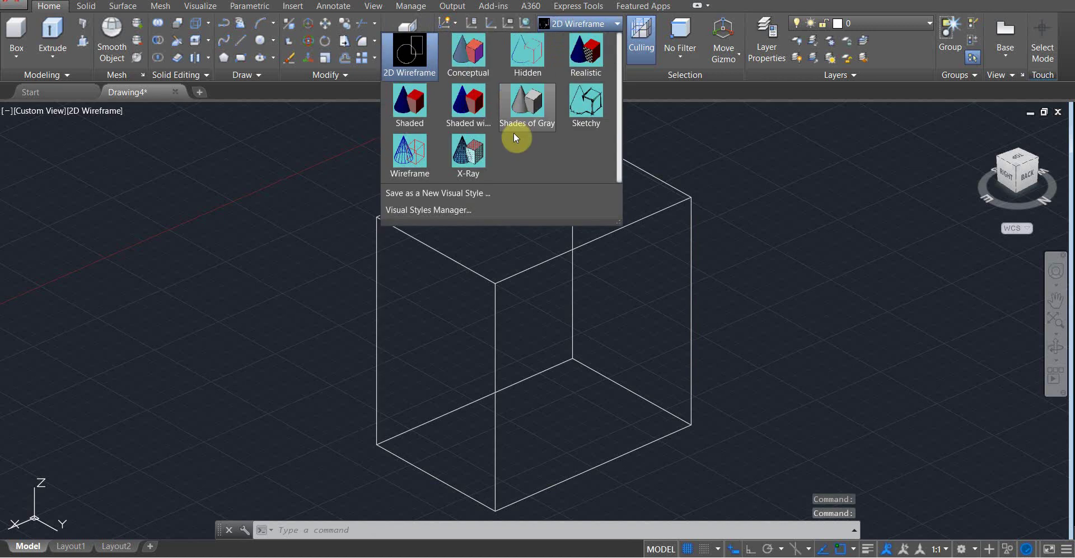
left_click(525, 116)
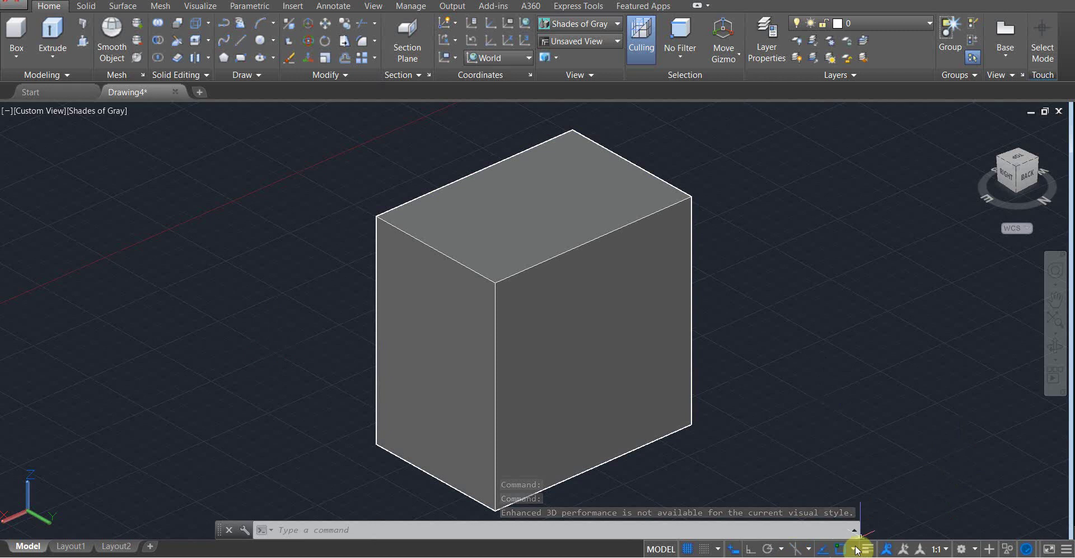
- Review the available workspaces, set the workspace to 3D Modeling, and open the list of basic solid shapes
left_click(960, 552)
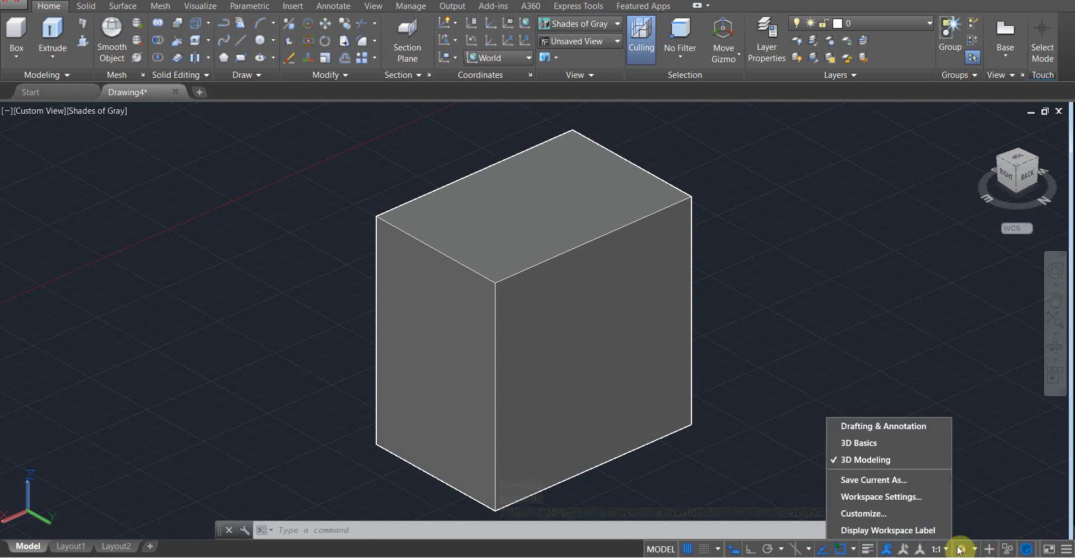
left_click(899, 454)
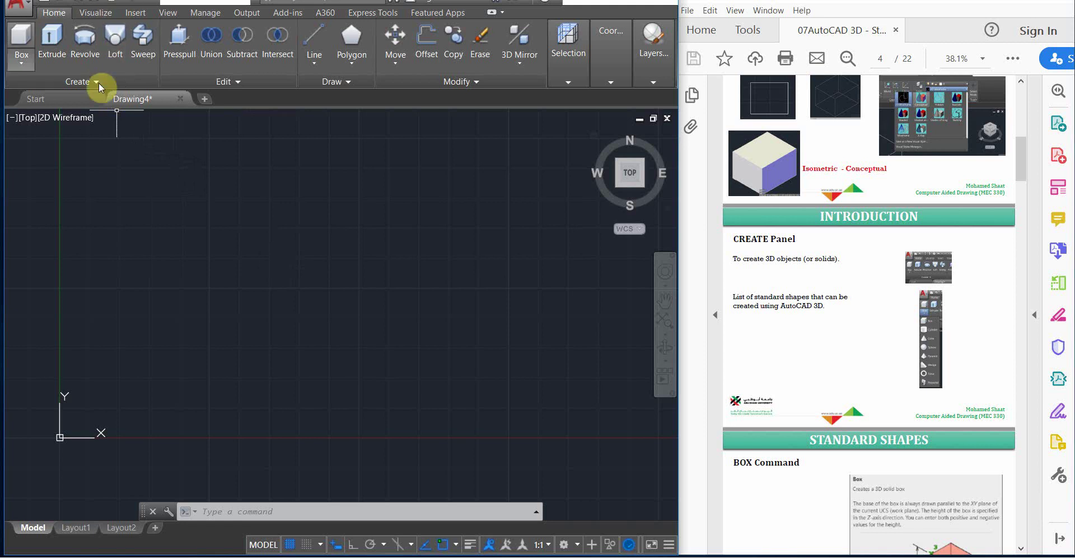
left_click(563, 544)
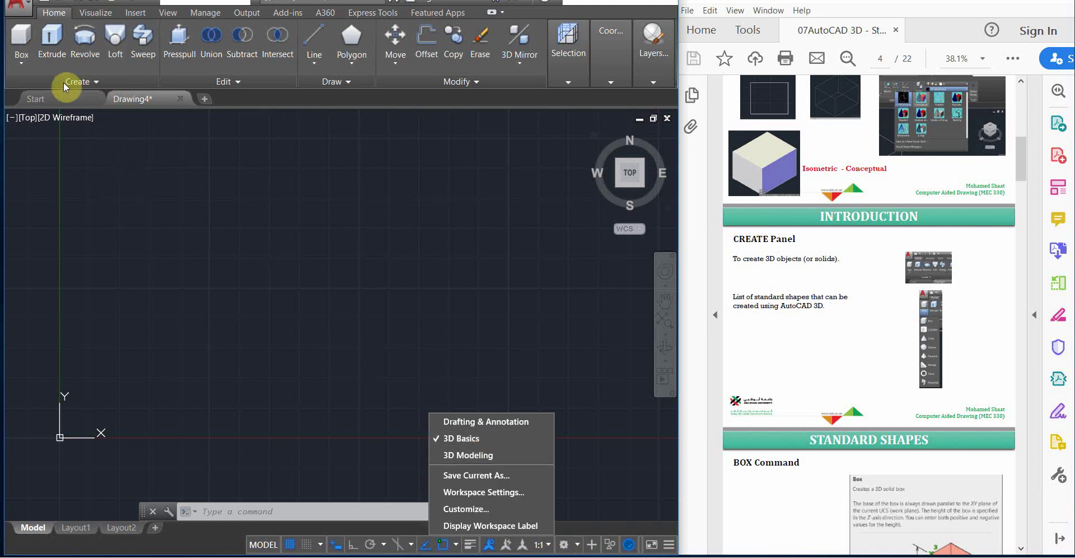
left_click(447, 455)
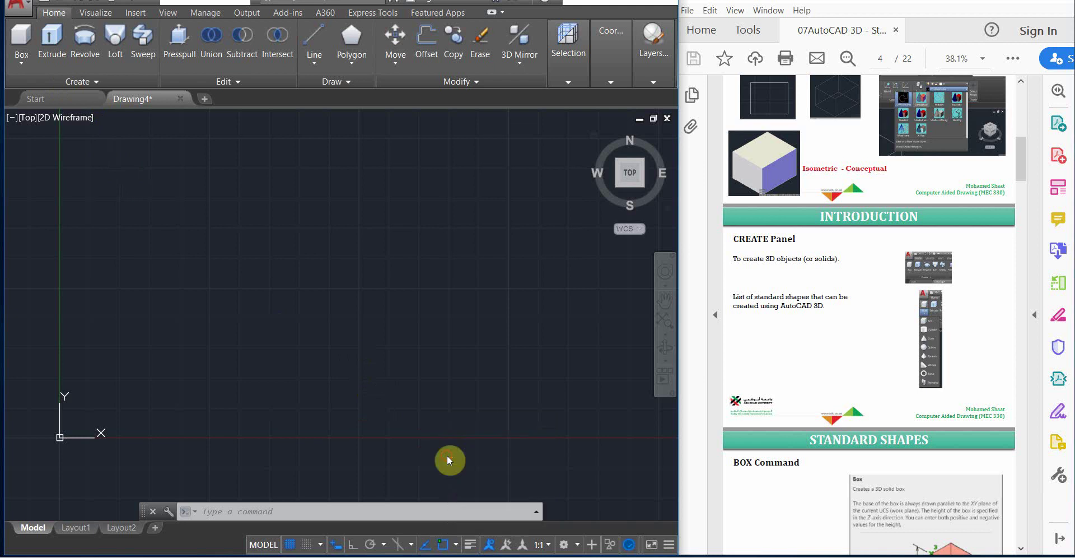
left_click(24, 65)
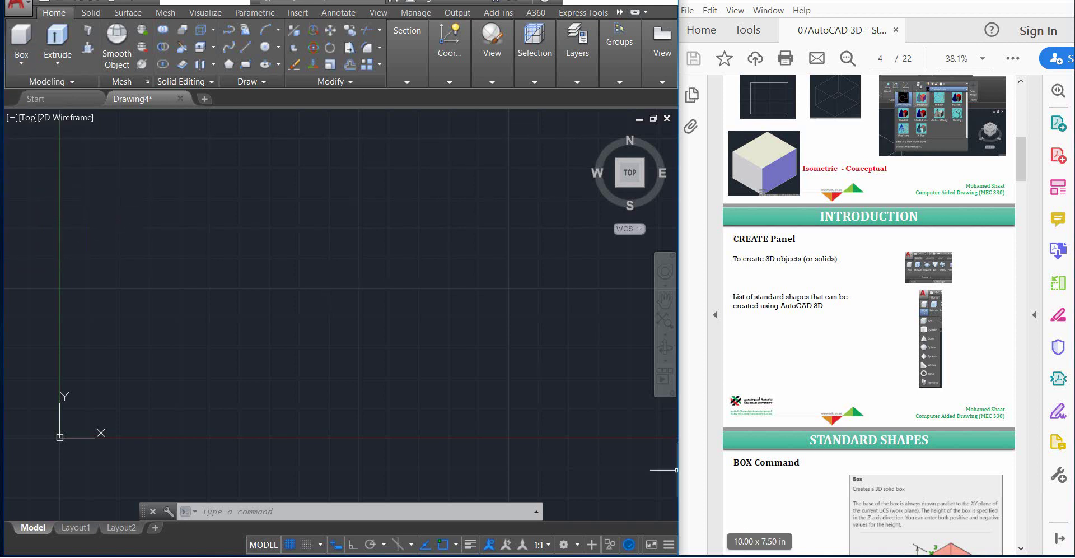
- Switch the workspace to 3D Basics and open the list of standard solid shapes
left_click(564, 544)
left_click(480, 447)
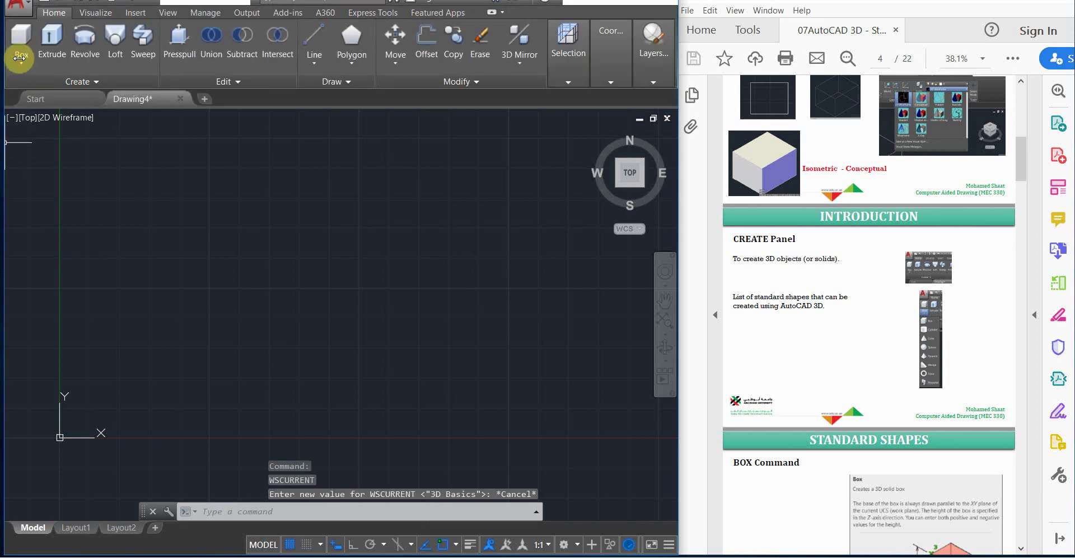
left_click(21, 58)
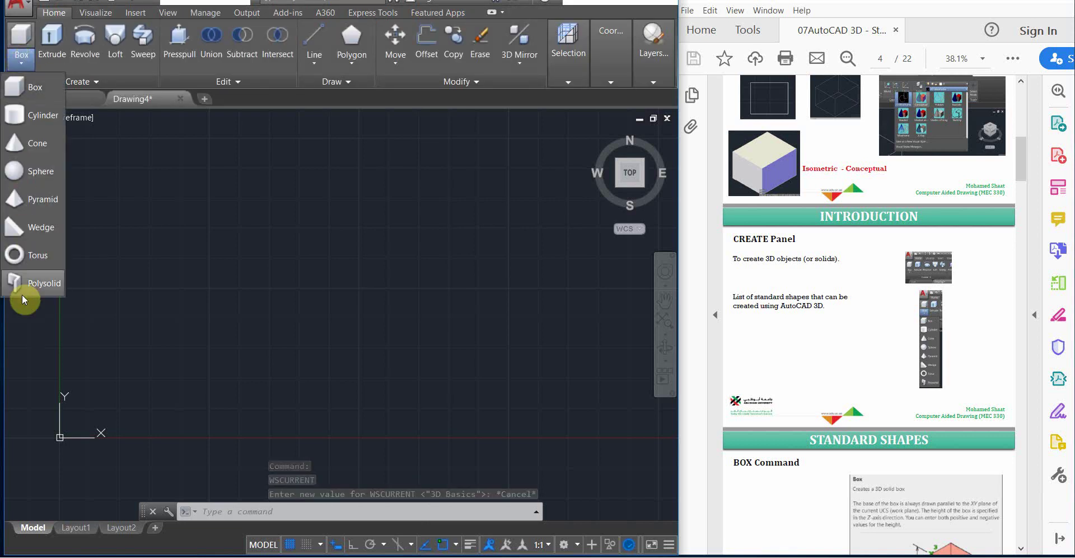
left_click(38, 89)
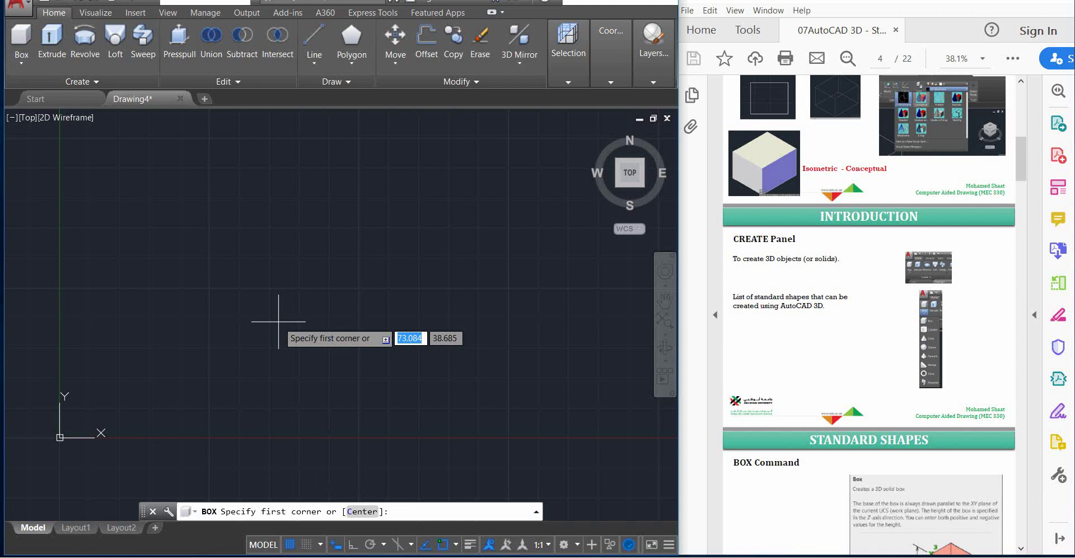
left_click(21, 40)
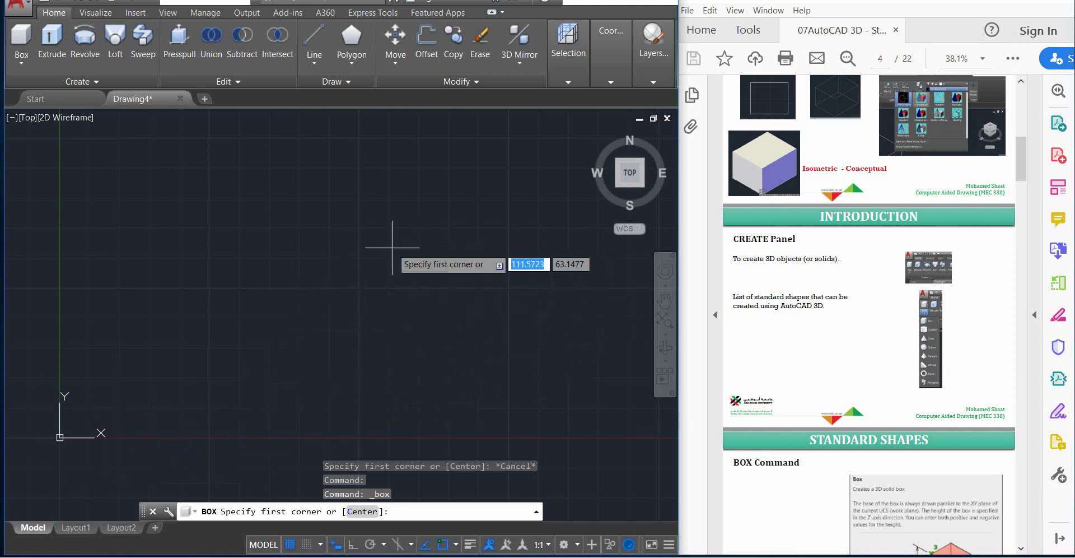
left_click(189, 238)
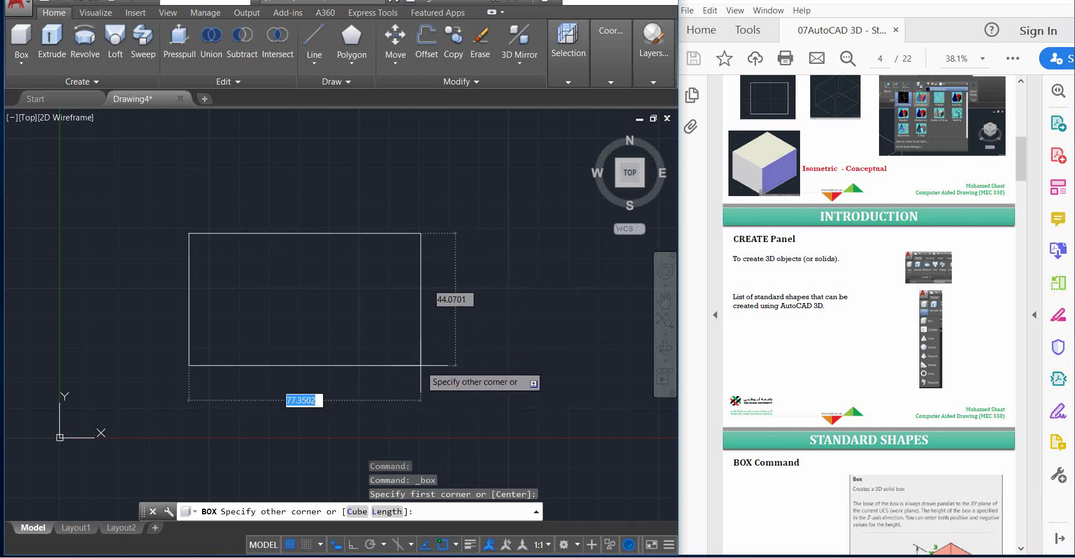
left_click(421, 365)
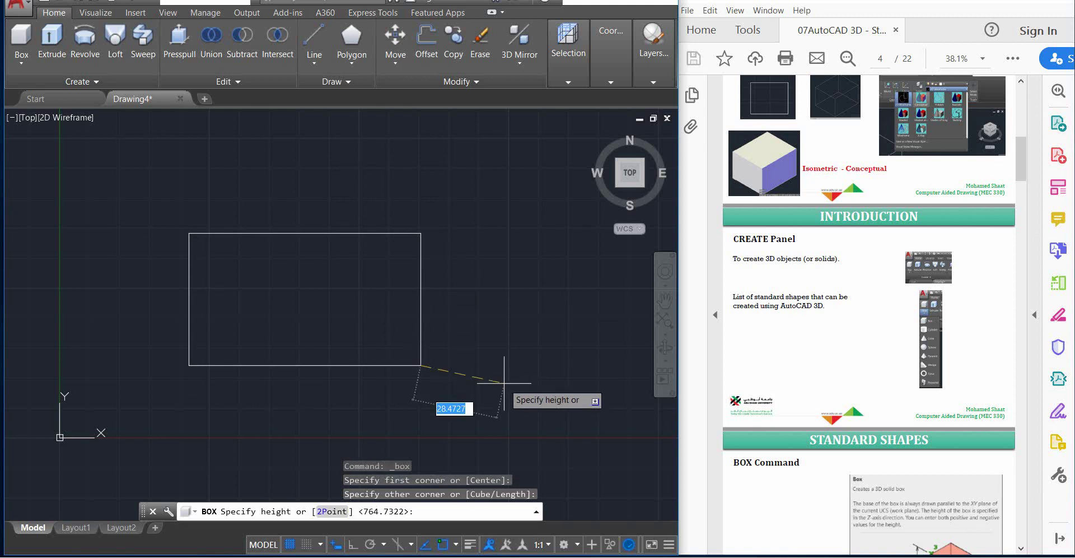
key("ctrl+z")
key("Escape")
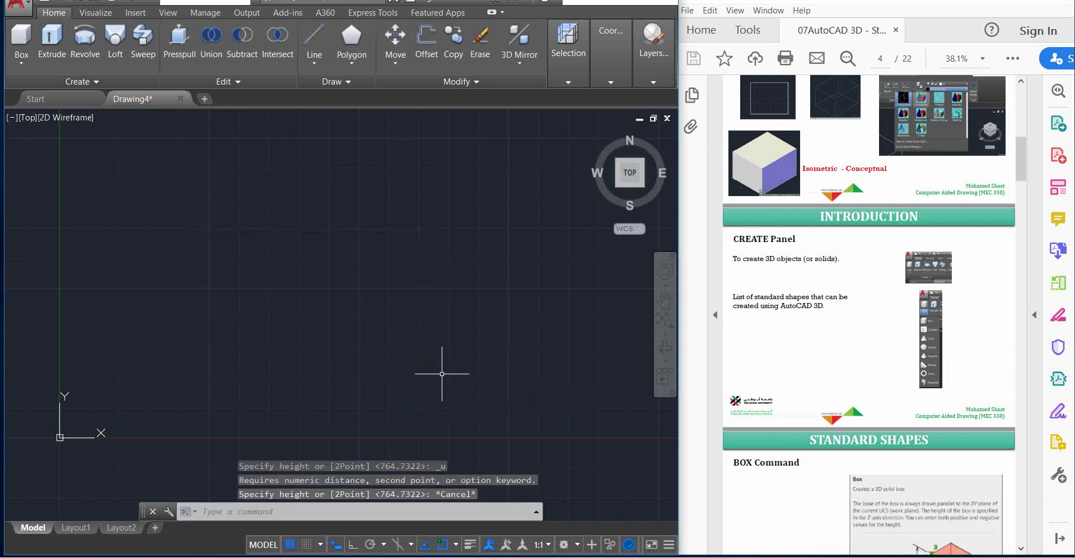
- Create a solid box with a base of about 82 by 41 units and a height of 800
left_click(28, 62)
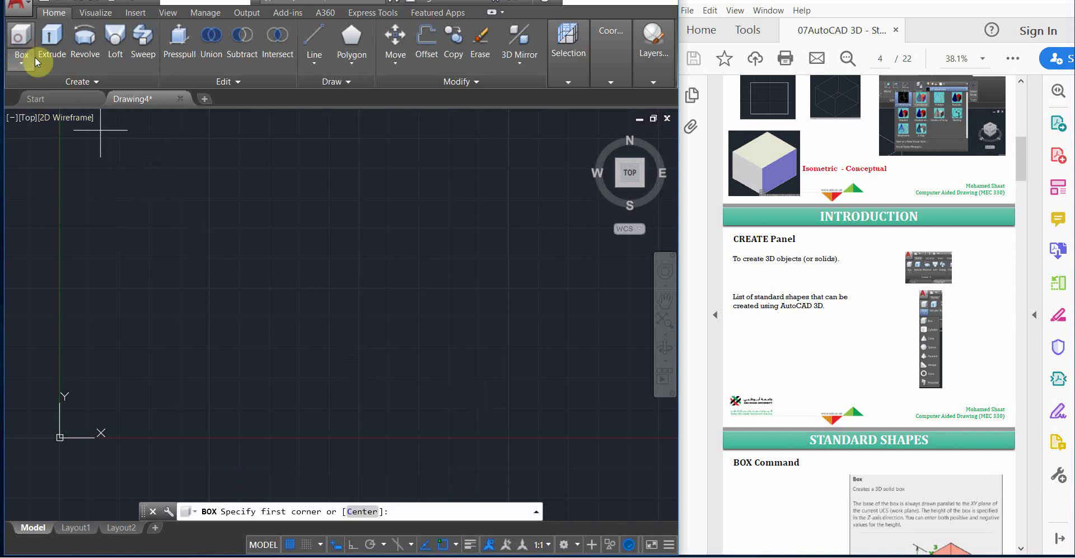
left_click(216, 247)
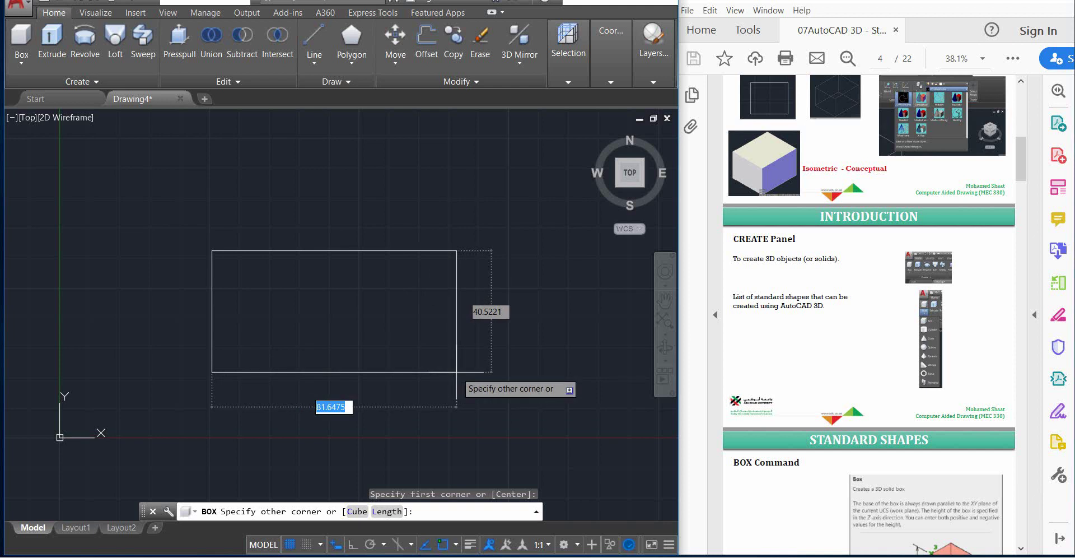
left_click(457, 372)
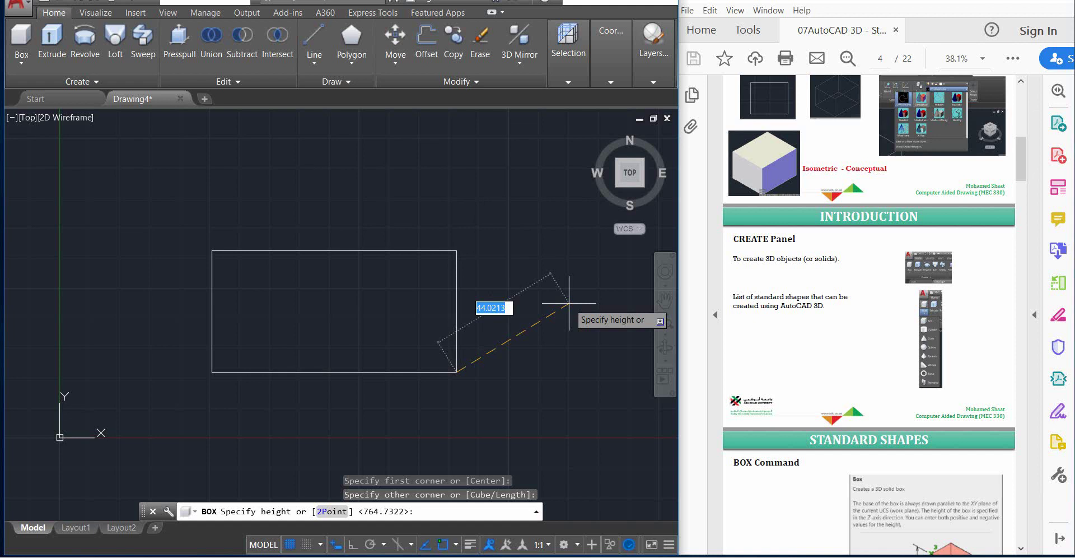
type("800")
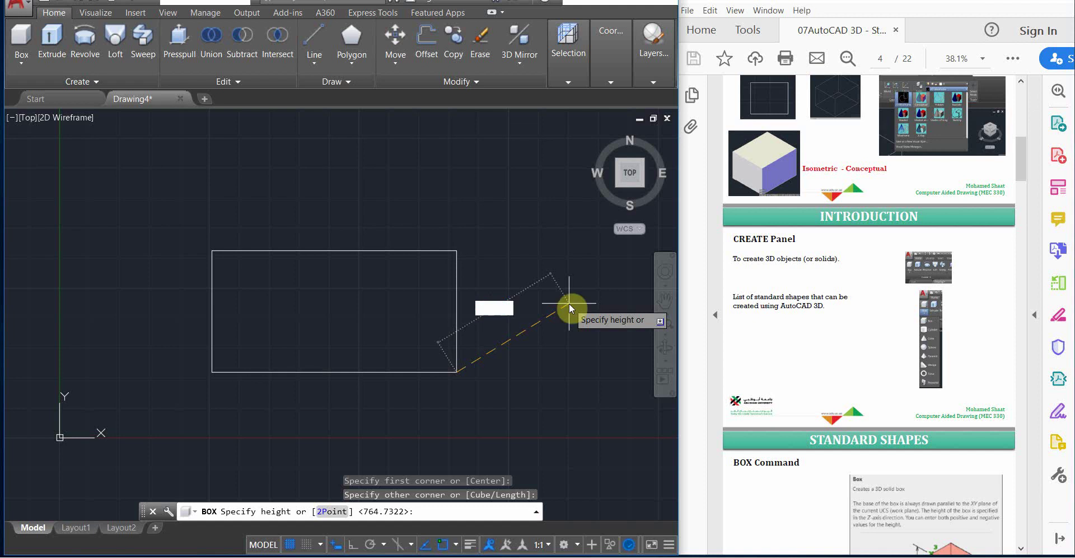
key("Return")
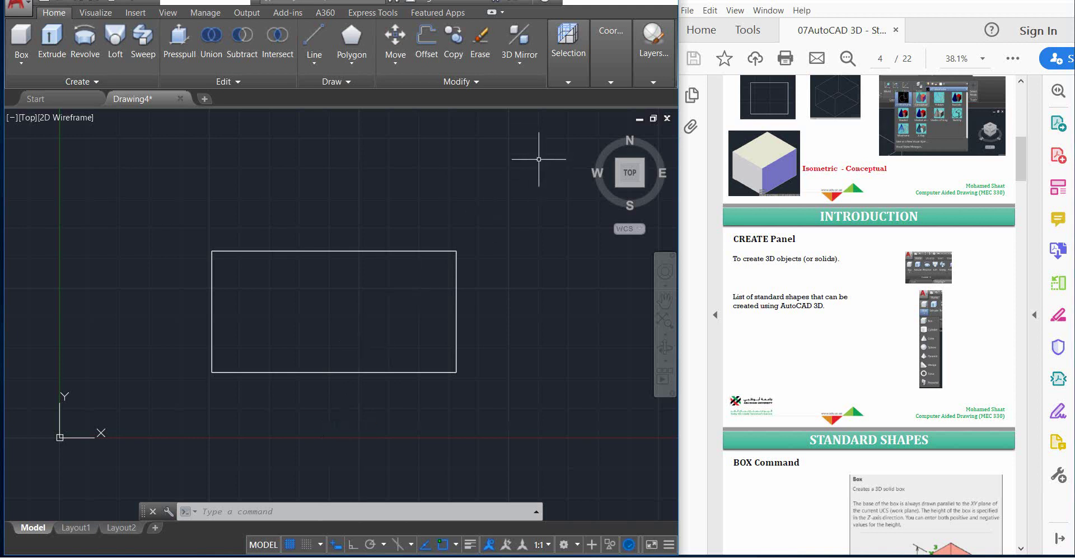
- Show the box in the NW Isometric view and set the visual style to Shades of Gray
left_click(618, 165)
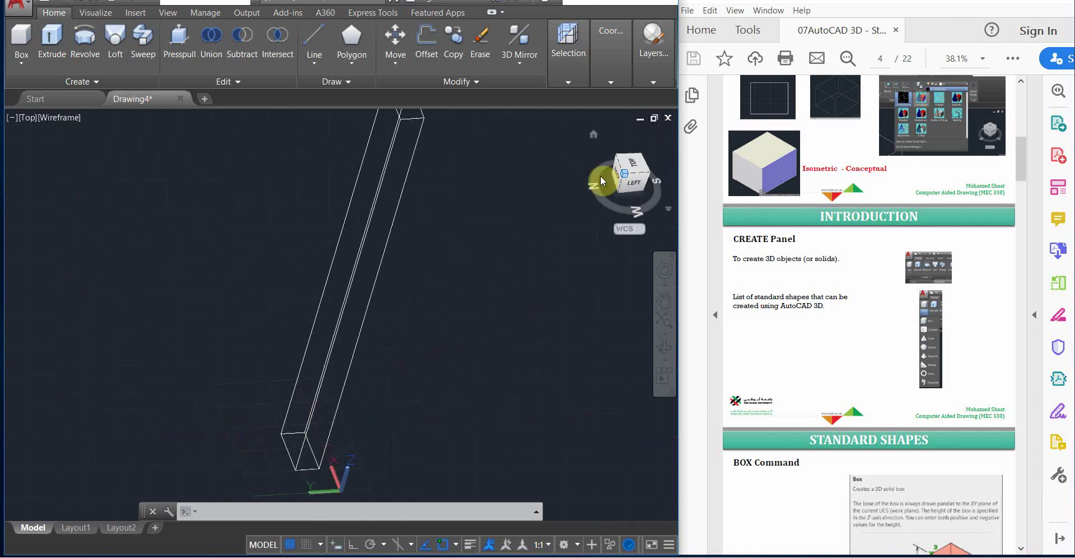
left_click(615, 78)
left_click(569, 81)
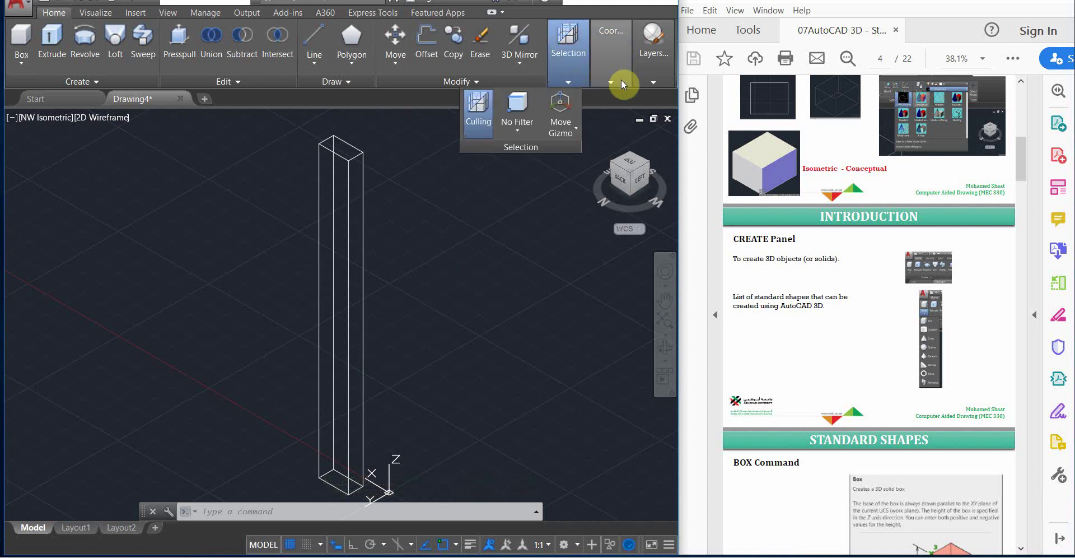
left_click(651, 80)
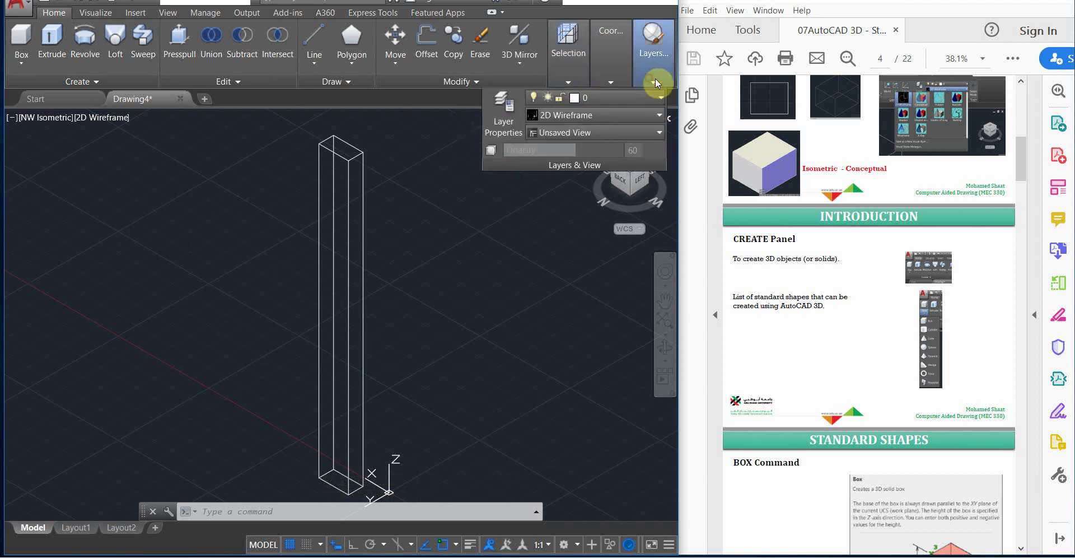
left_click(589, 115)
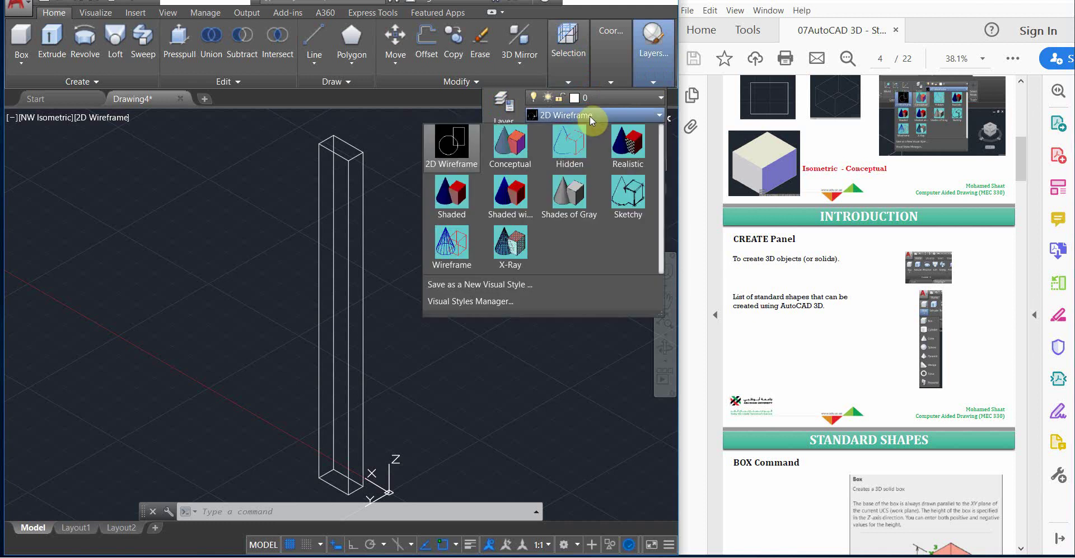
left_click(569, 226)
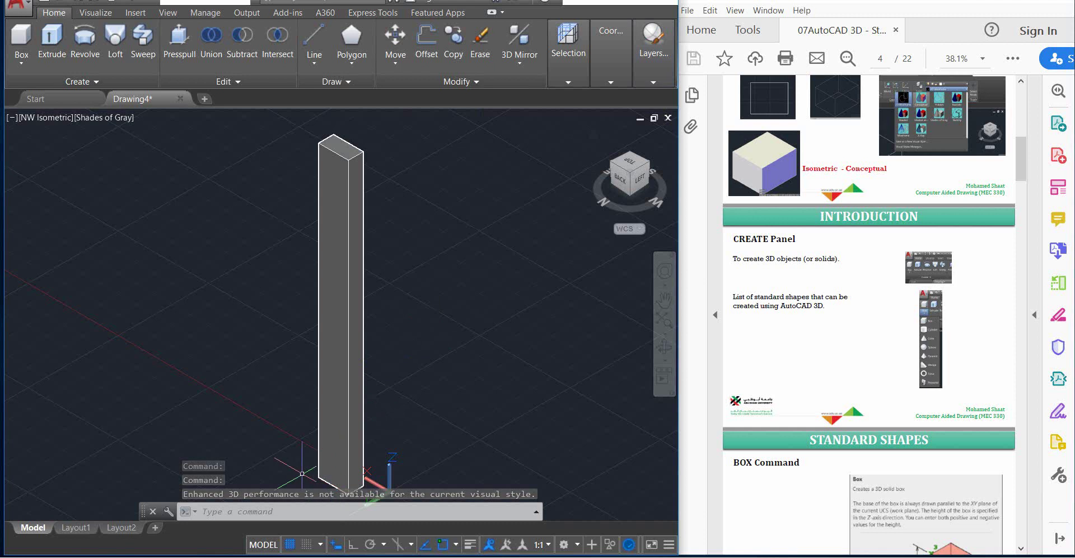
- Inspect the tall box from base to top and erase it from the drawing
middle_click_drag(338, 366, 317, 266)
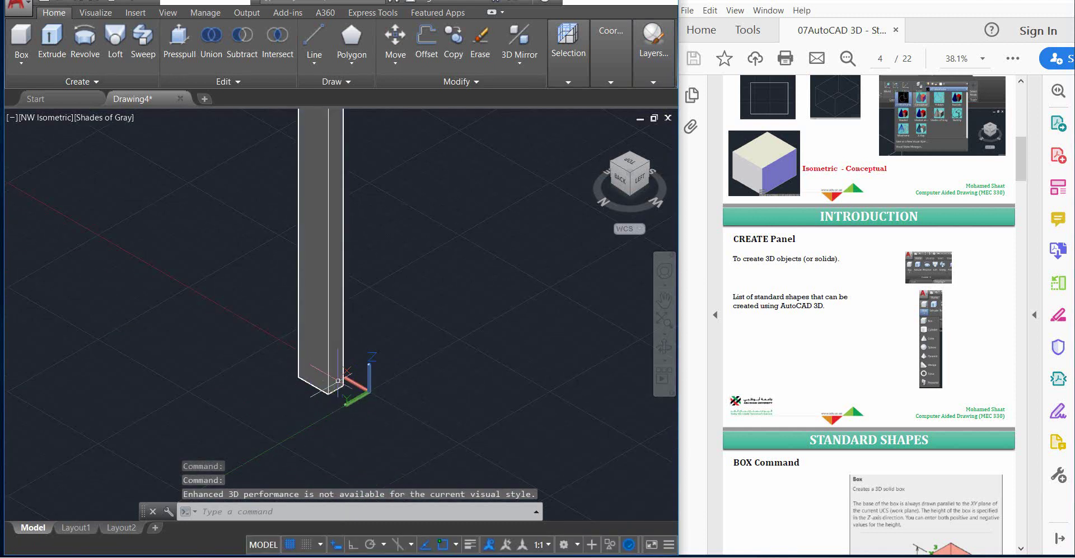
scroll(319, 368, "down", 4)
scroll(322, 367, "up", 3)
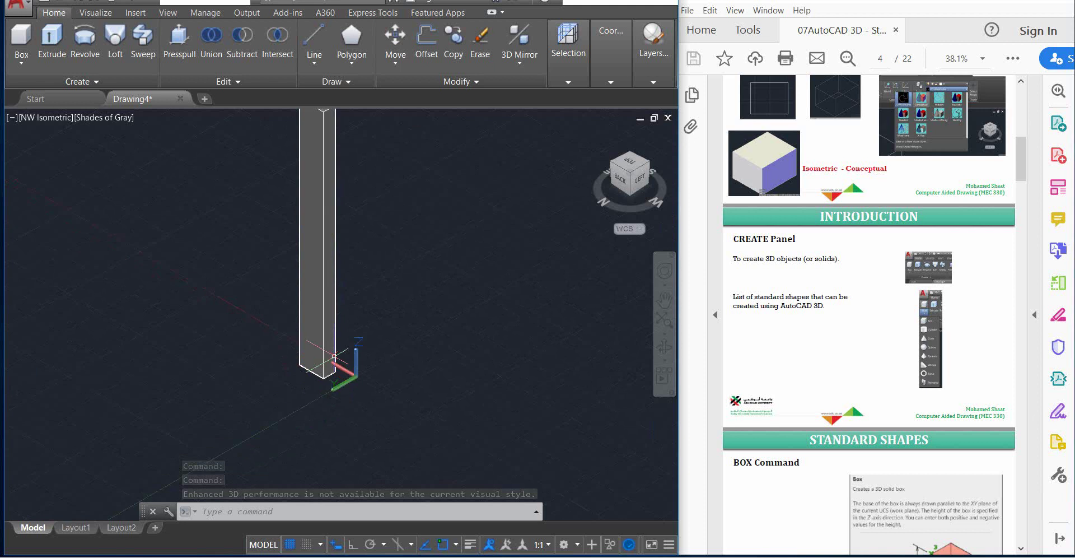
scroll(329, 264, "down", 2)
middle_click_drag(332, 231, 305, 312)
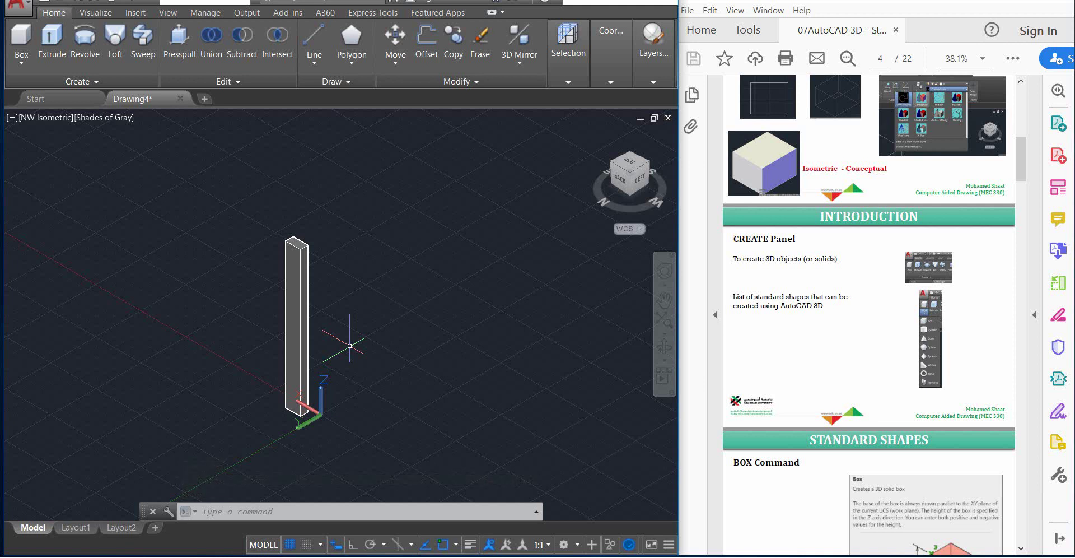
left_click(506, 235)
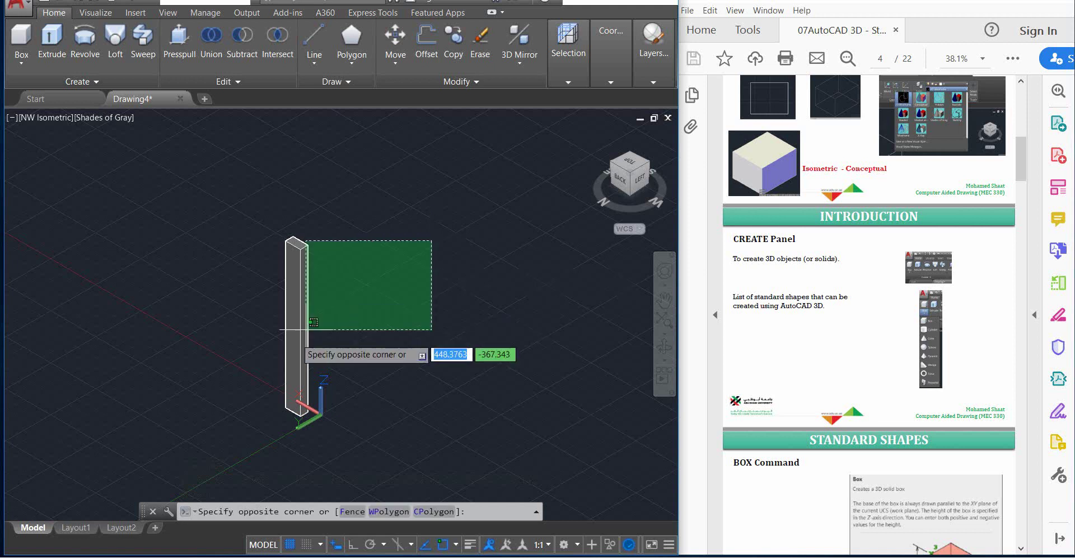
left_click(216, 356)
key("Delete")
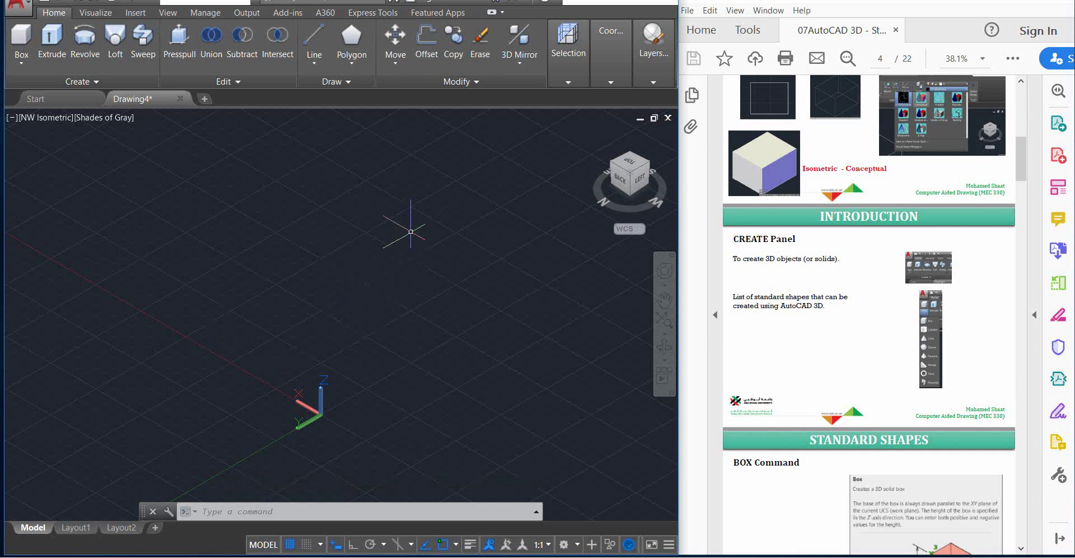
- Create a solid box from two corners with a base of about 384 by 406 units, extending 200 units downward
left_click(18, 37)
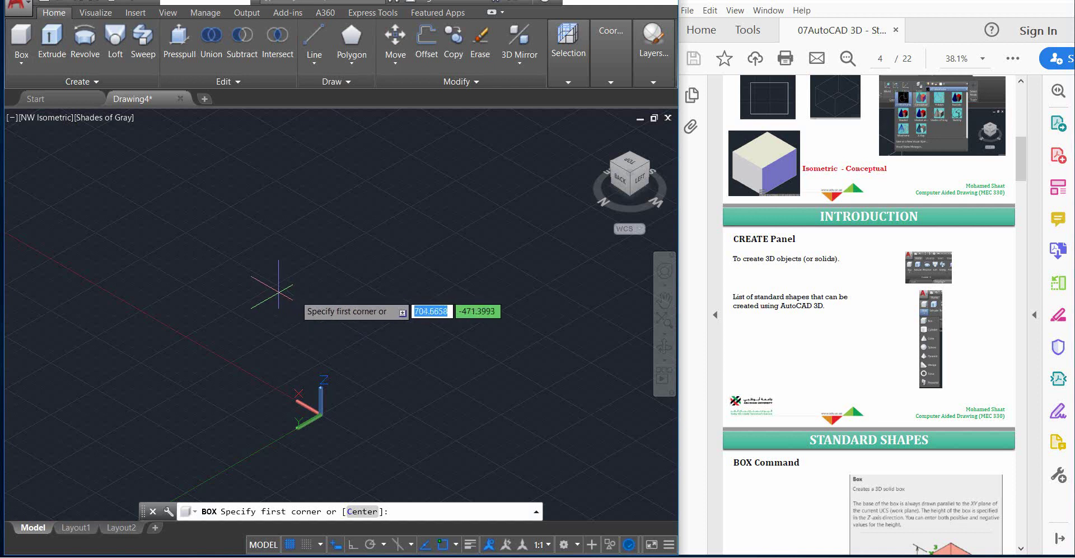
left_click(301, 304)
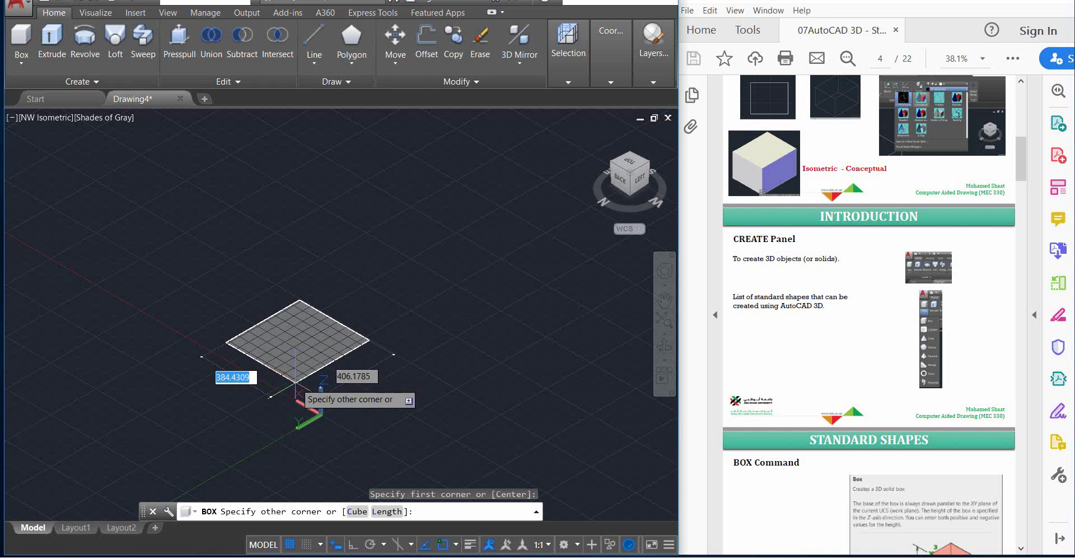
left_click(295, 383)
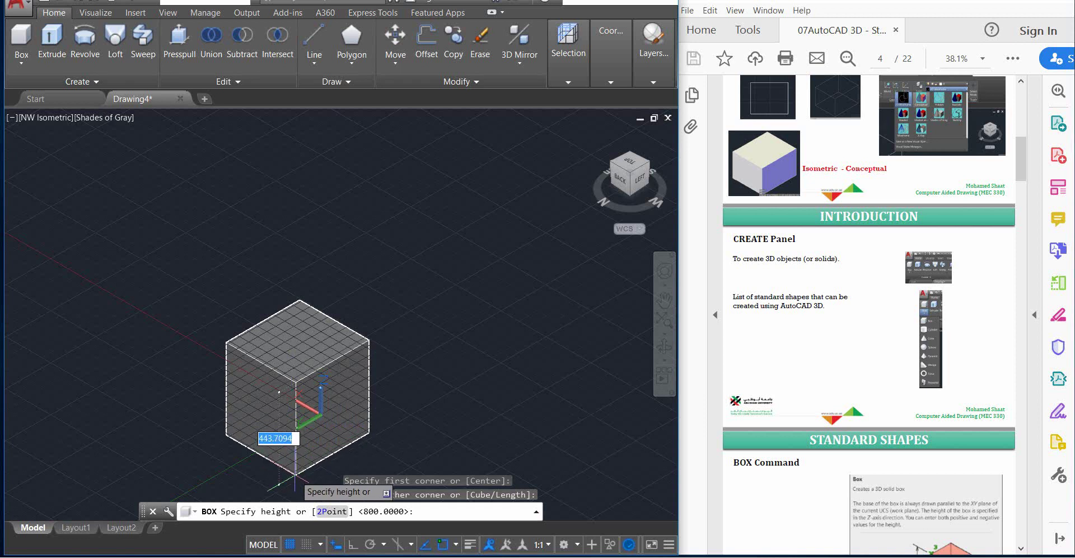
type("200")
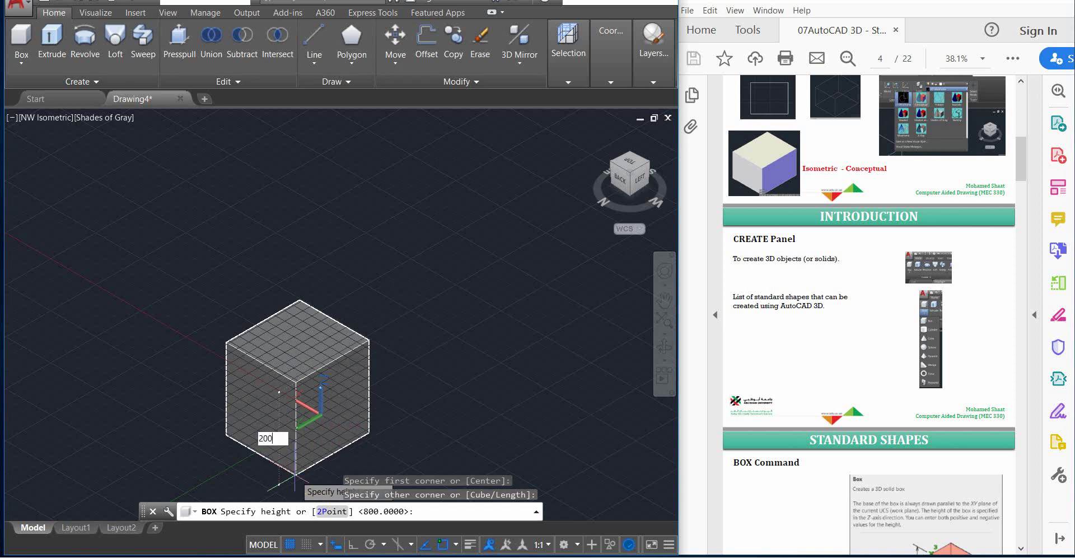
key("Return")
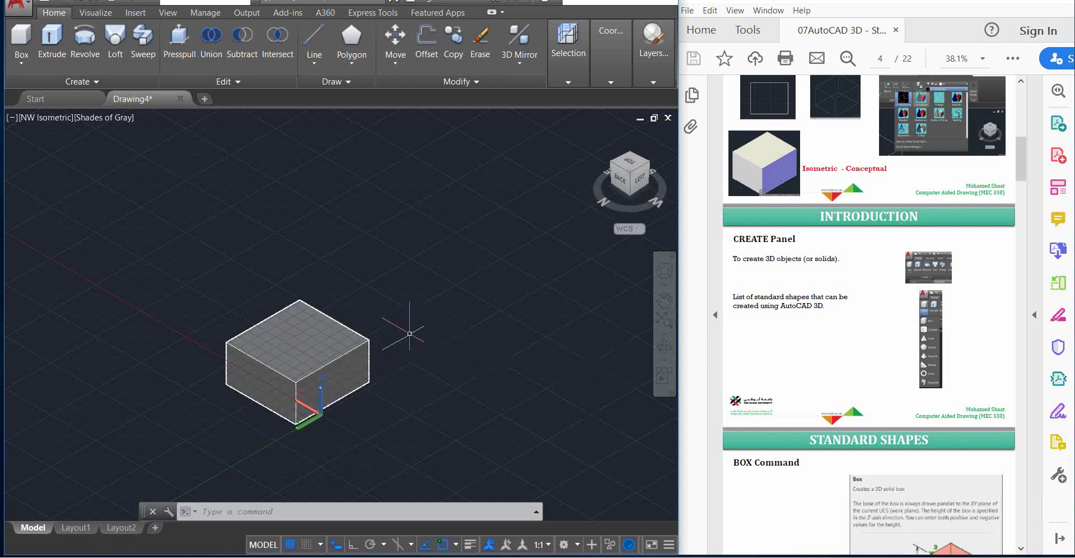
- Switch to the PDF handout to read the BOX Command slides, and erase the 200-unit-high box from the AutoCAD drawing
left_click(848, 387)
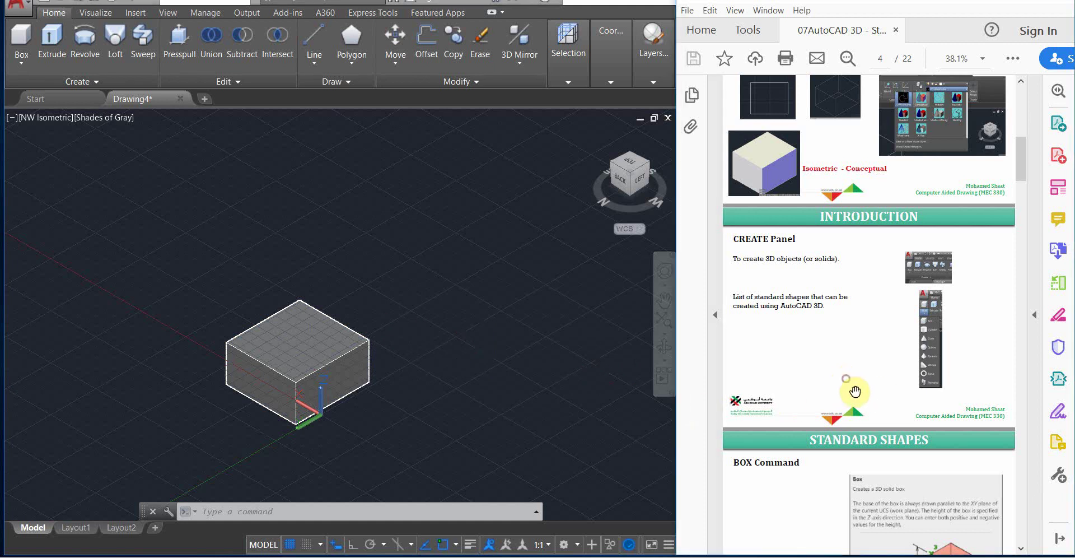
scroll(830, 408, "down", 5)
scroll(832, 418, "down", 4)
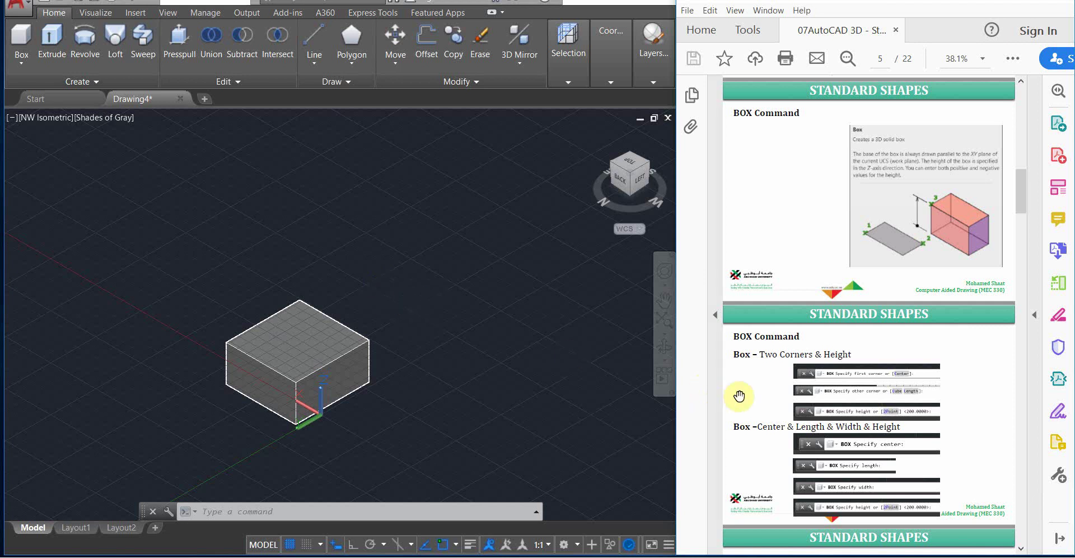
left_click(542, 340)
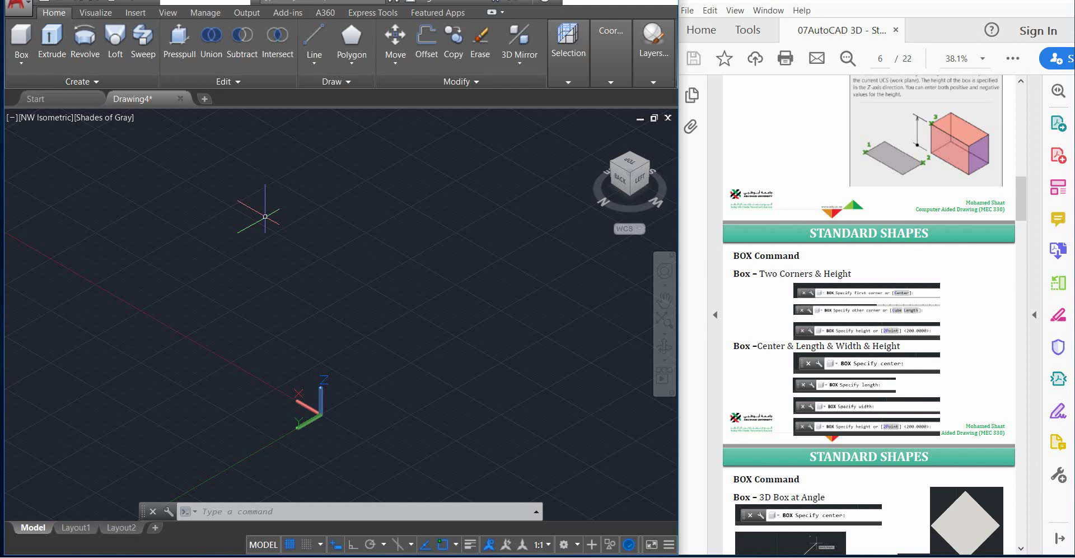
left_click(23, 44)
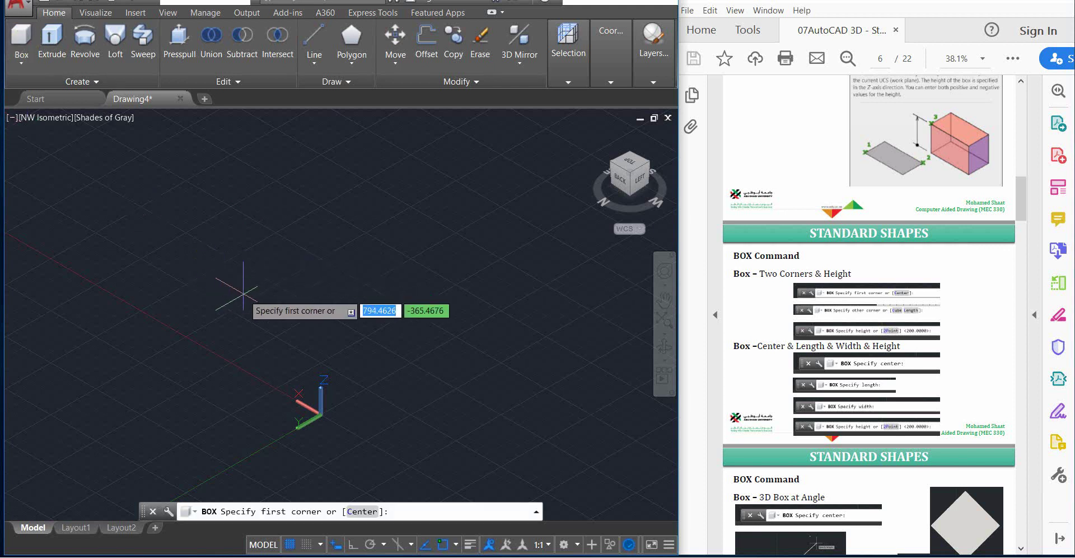
left_click(237, 284)
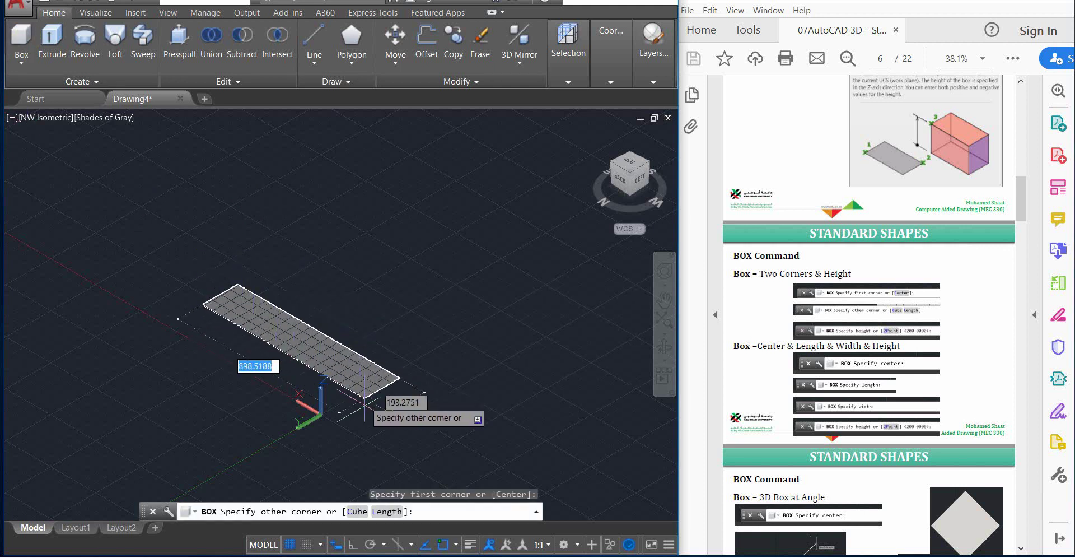
left_click(332, 452)
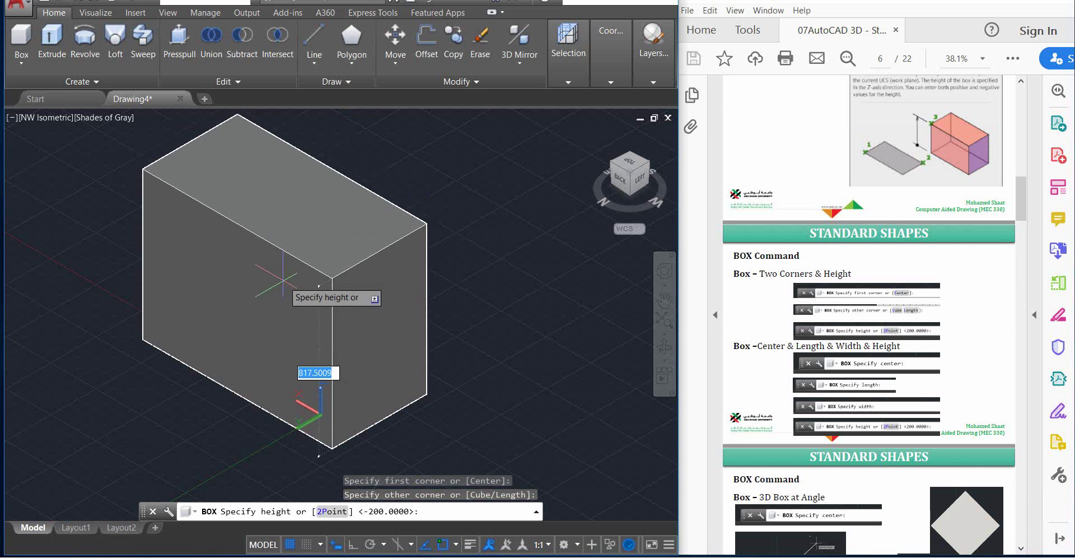
key("Escape")
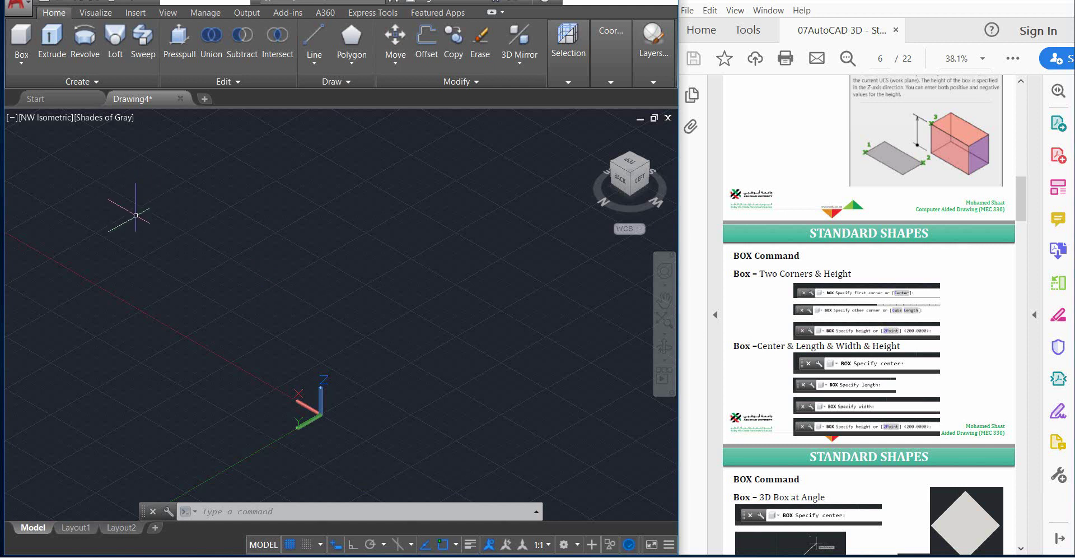
- Create a solid box from a center point and a corner, about 2631 units high, and undo it
left_click(29, 31)
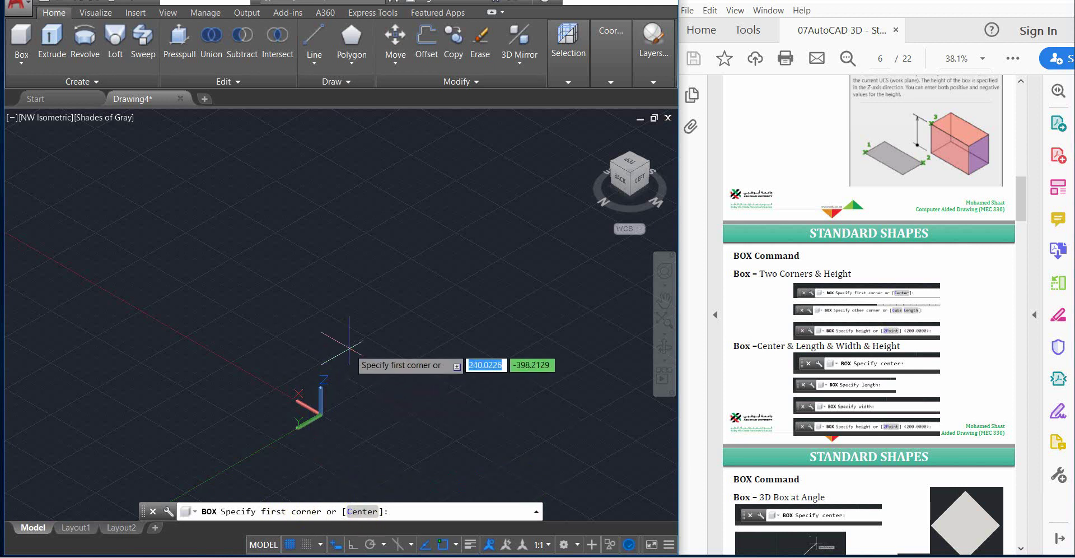
left_click(353, 510)
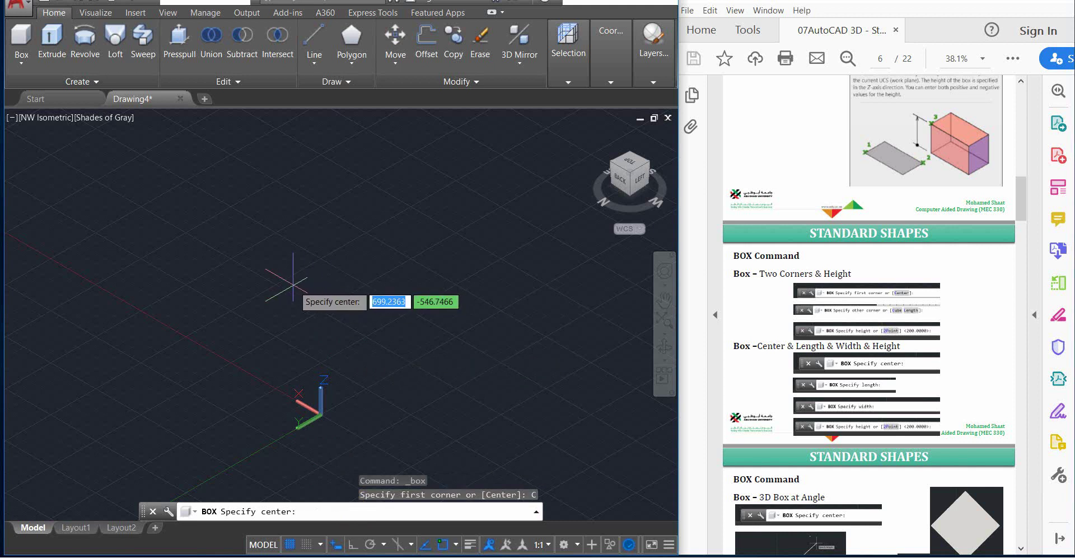
left_click(259, 308)
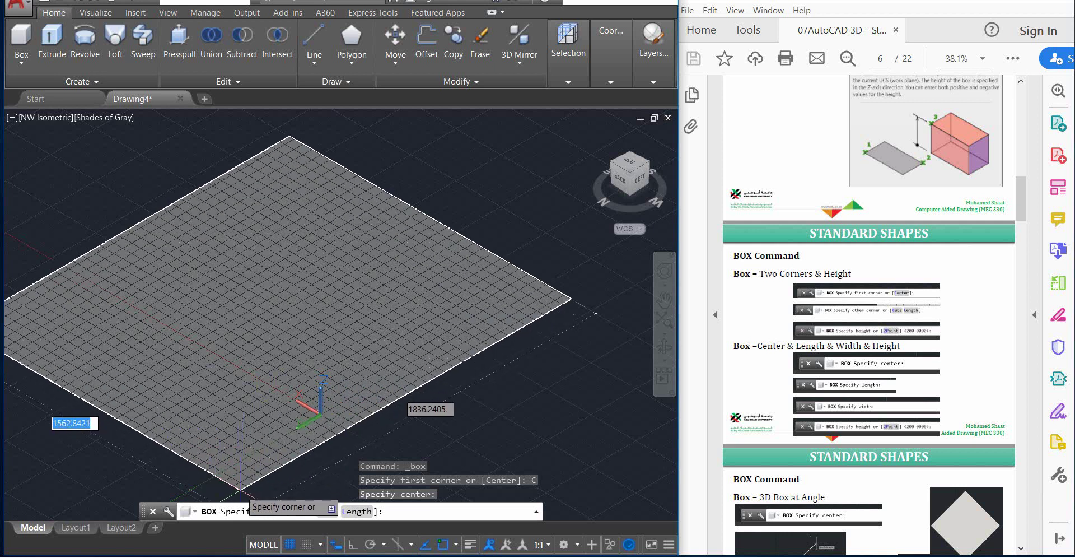
left_click(253, 456)
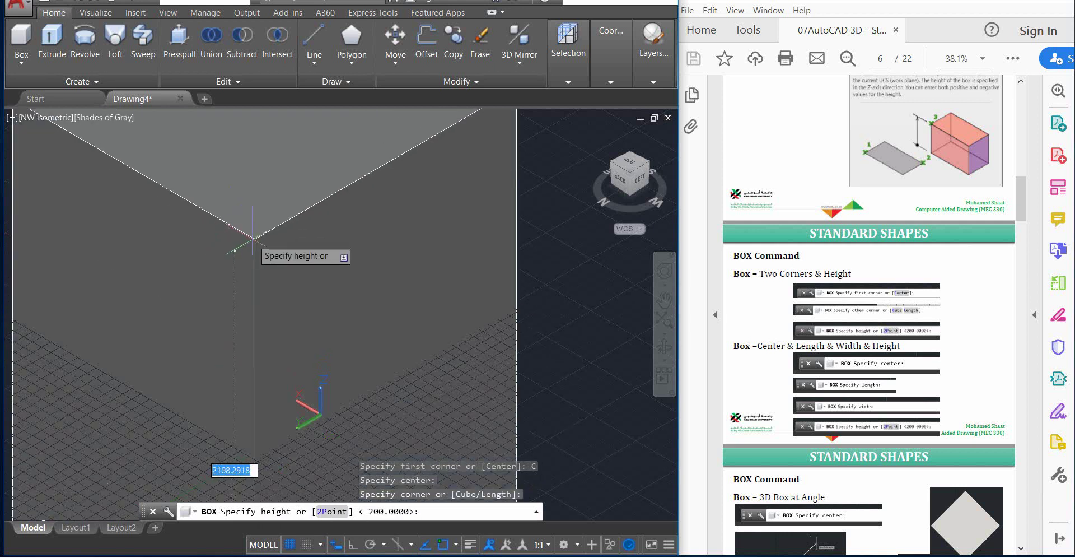
scroll(253, 239, "down", 3)
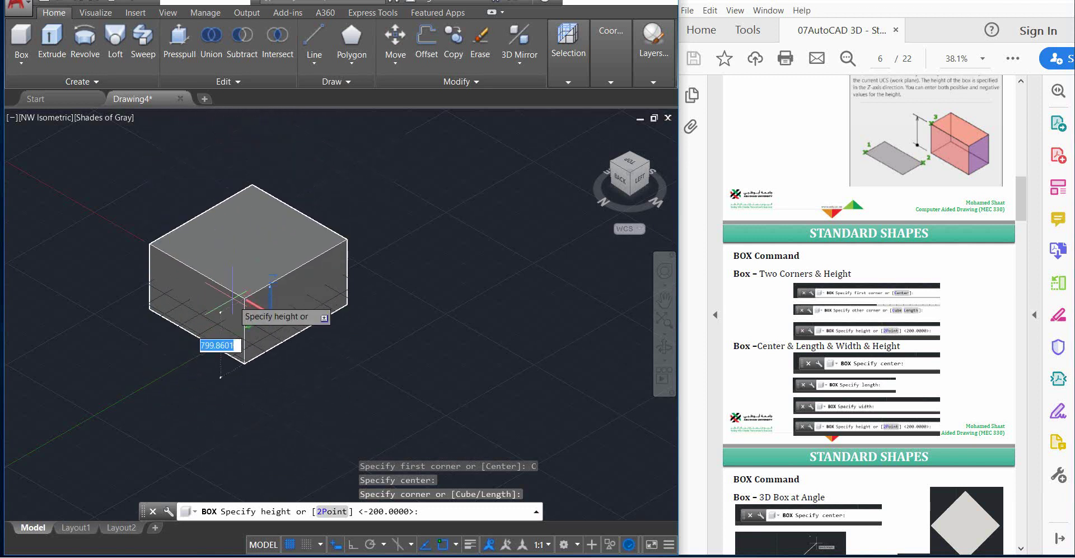
left_click(222, 235)
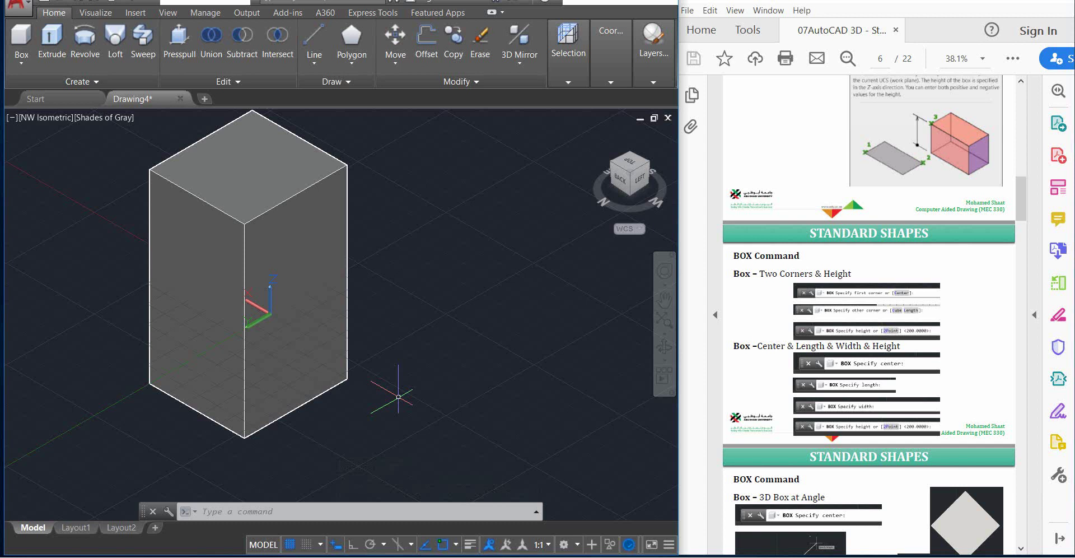
key("ctrl+z")
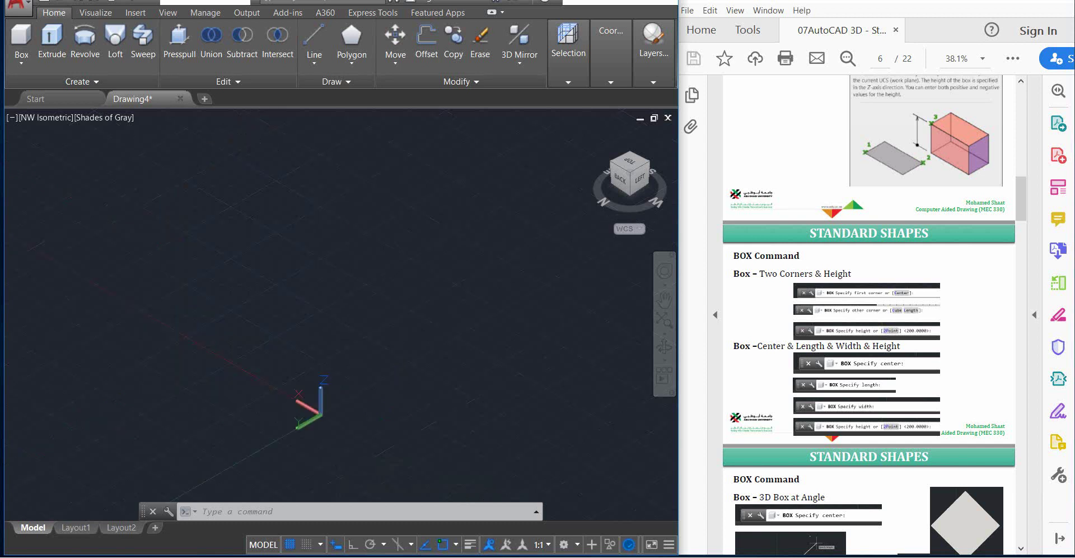
left_click(30, 29)
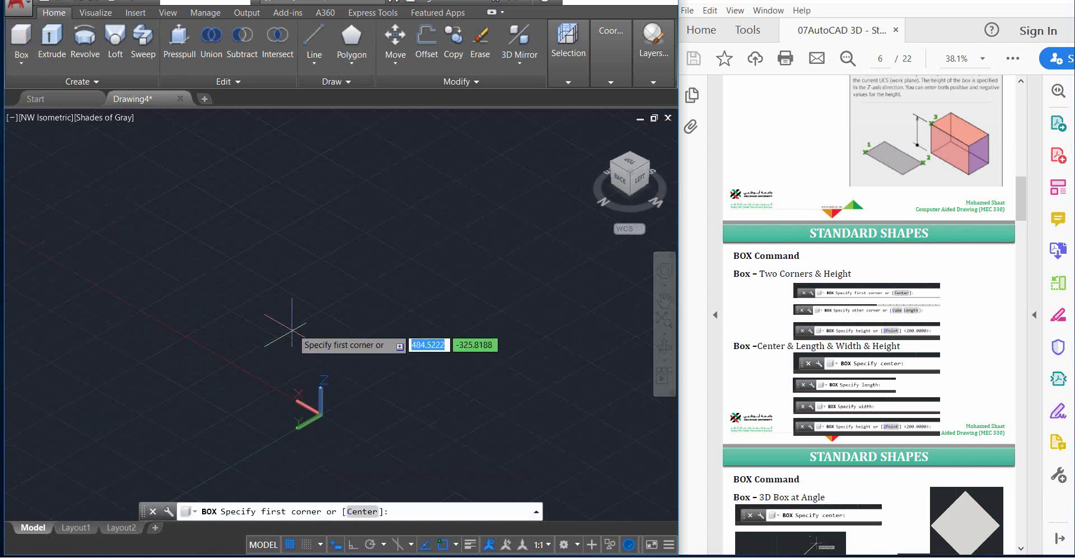
left_click(303, 311)
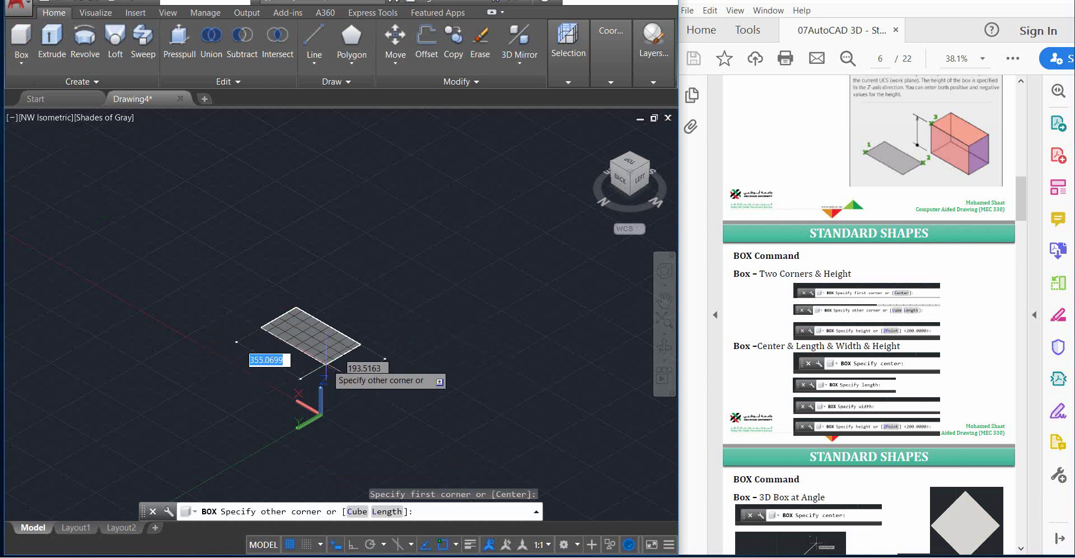
key("Escape")
- Create a solid box from a center point with length 200, width 50 and height 200
left_click(21, 39)
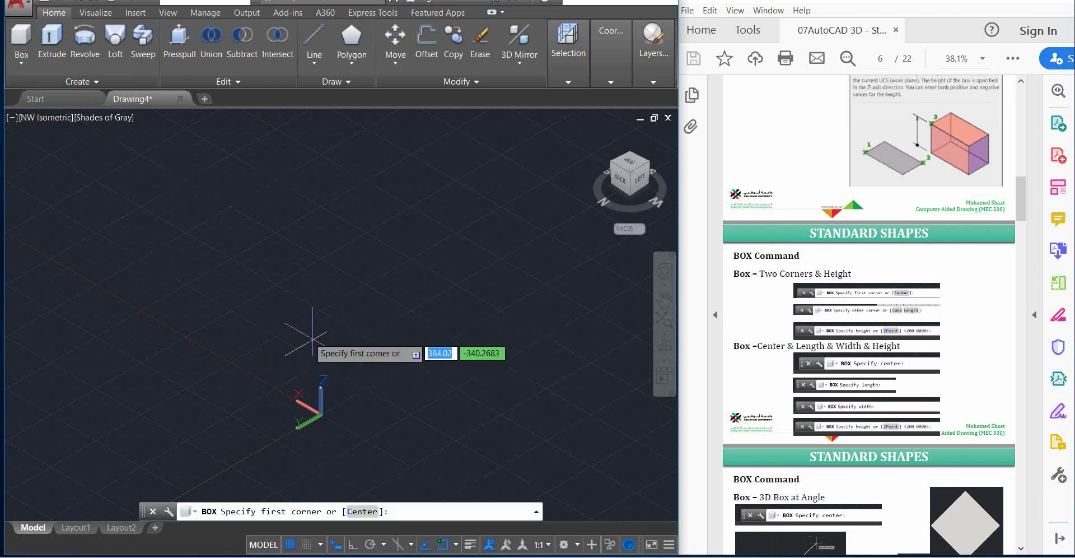
left_click(361, 512)
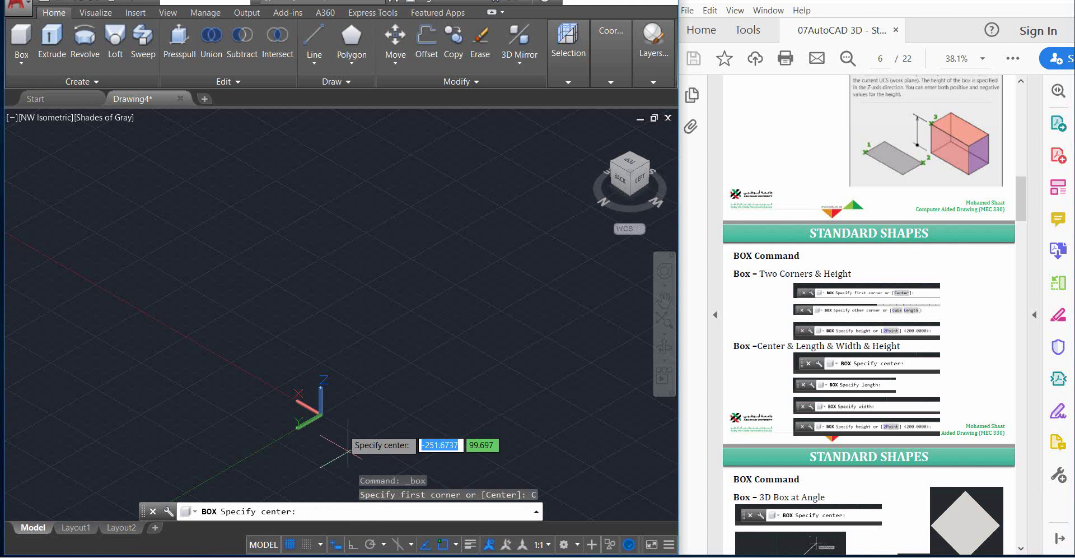
left_click(265, 296)
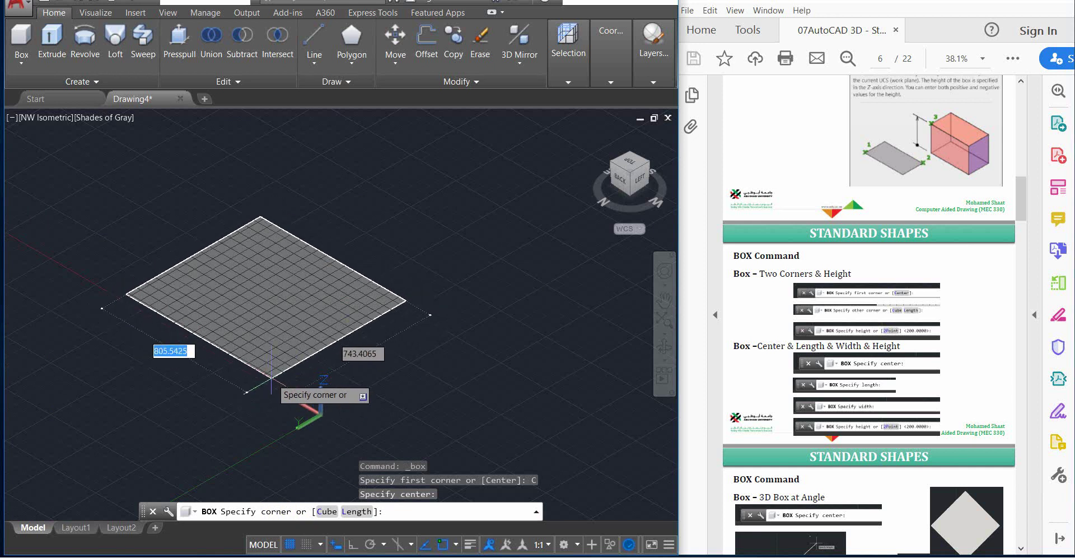
left_click(358, 512)
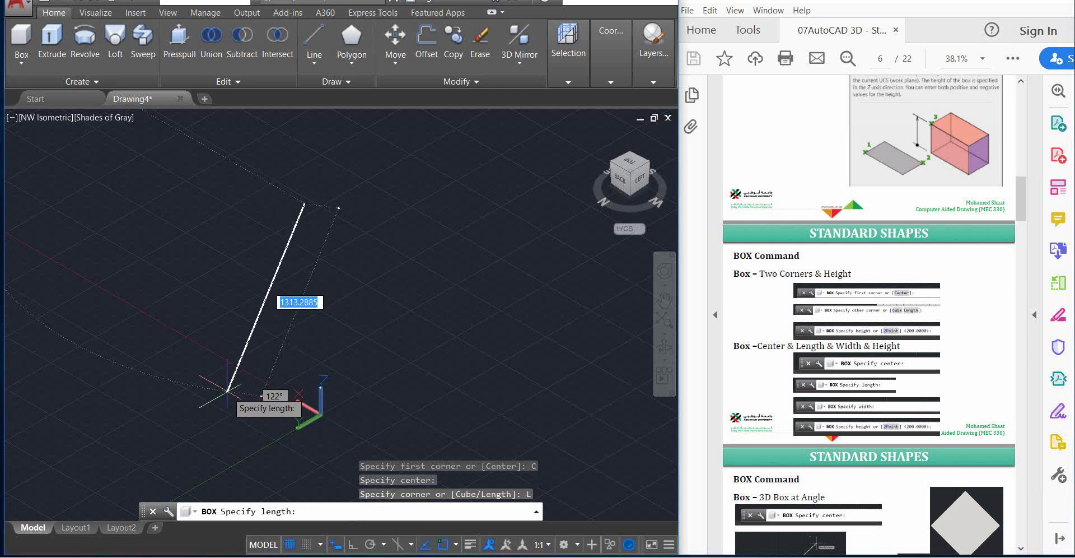
type("20")
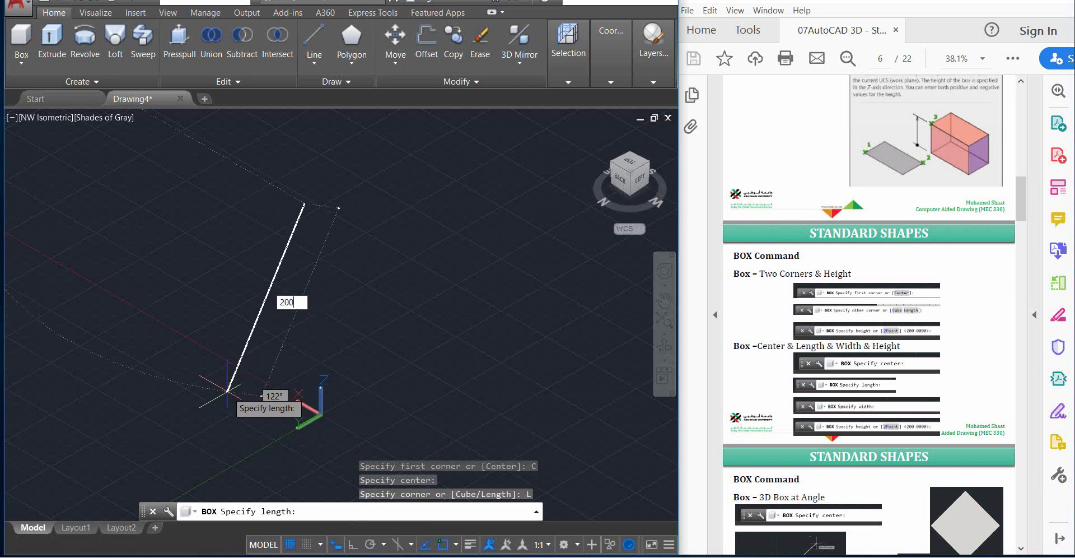
type("0")
key("Return")
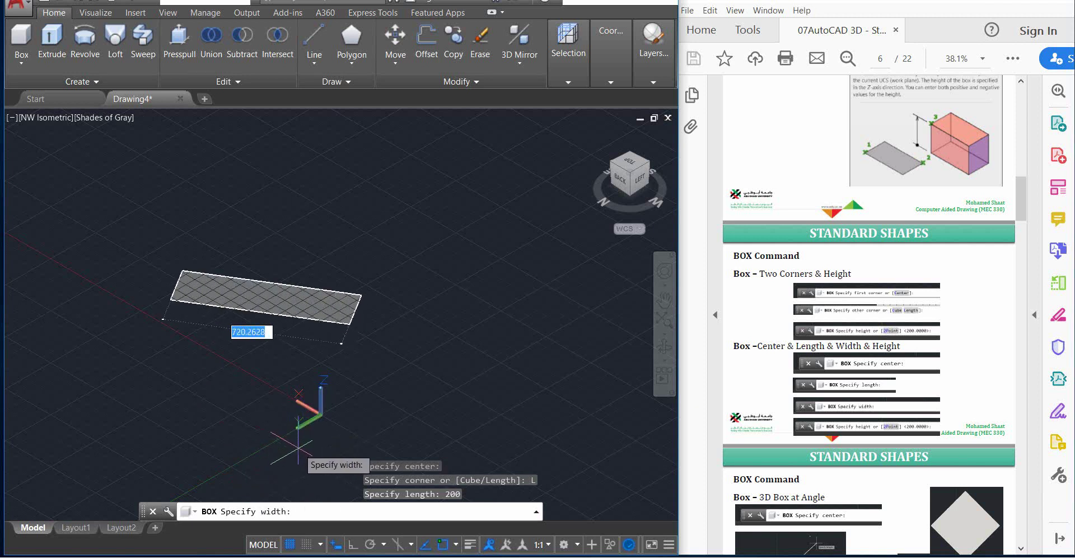
type("50")
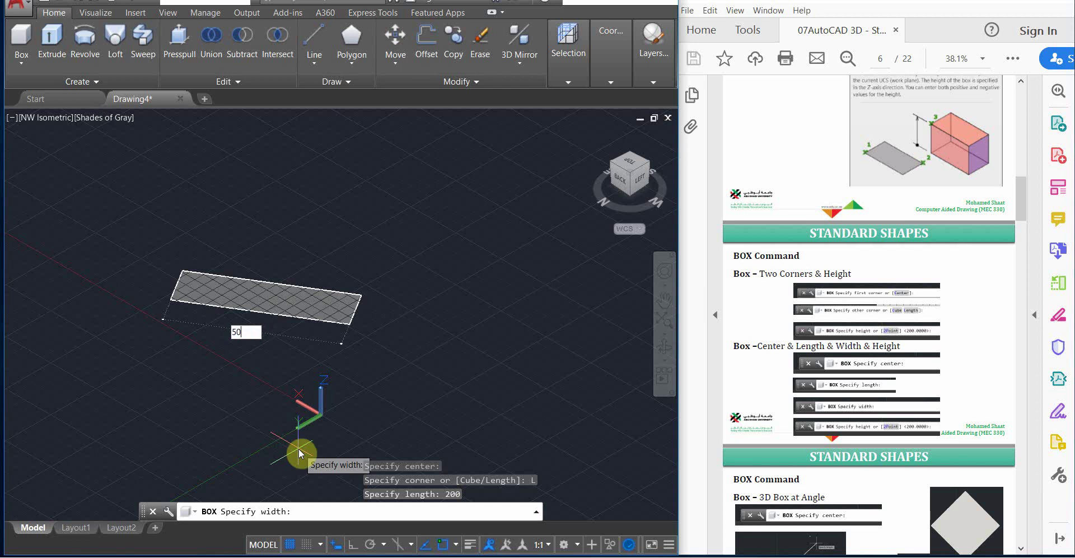
key("Return")
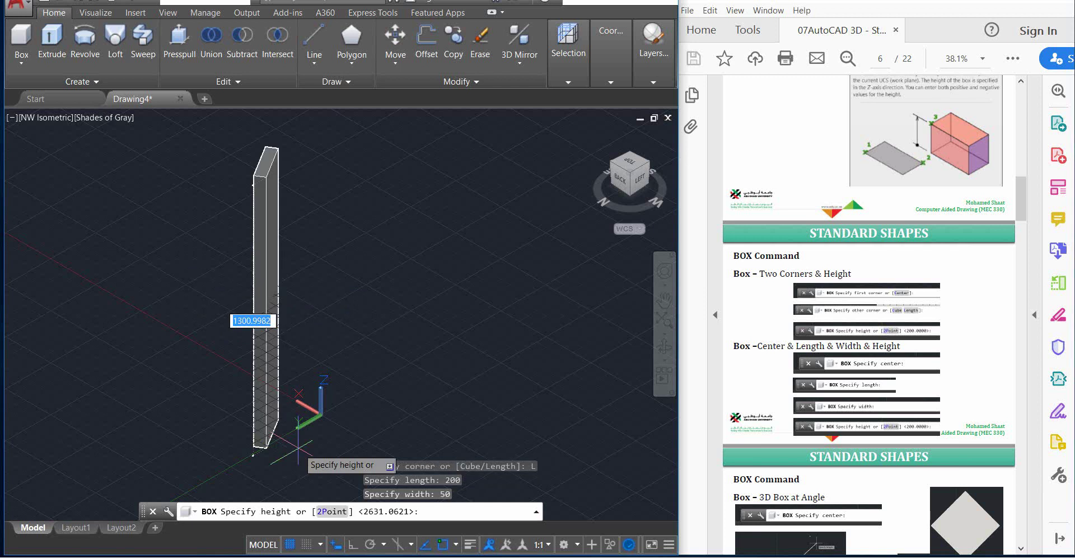
type("200")
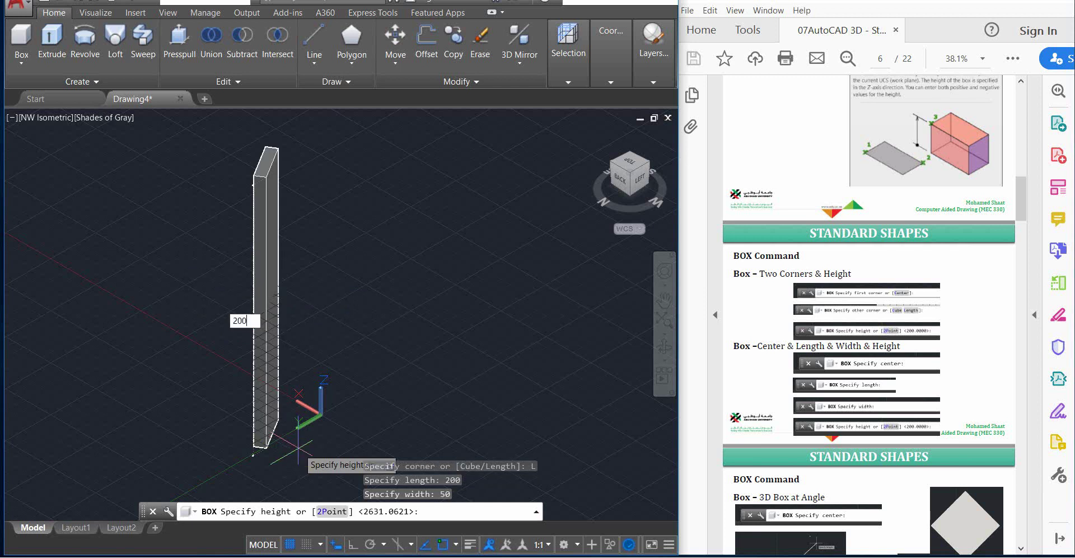
key("Return")
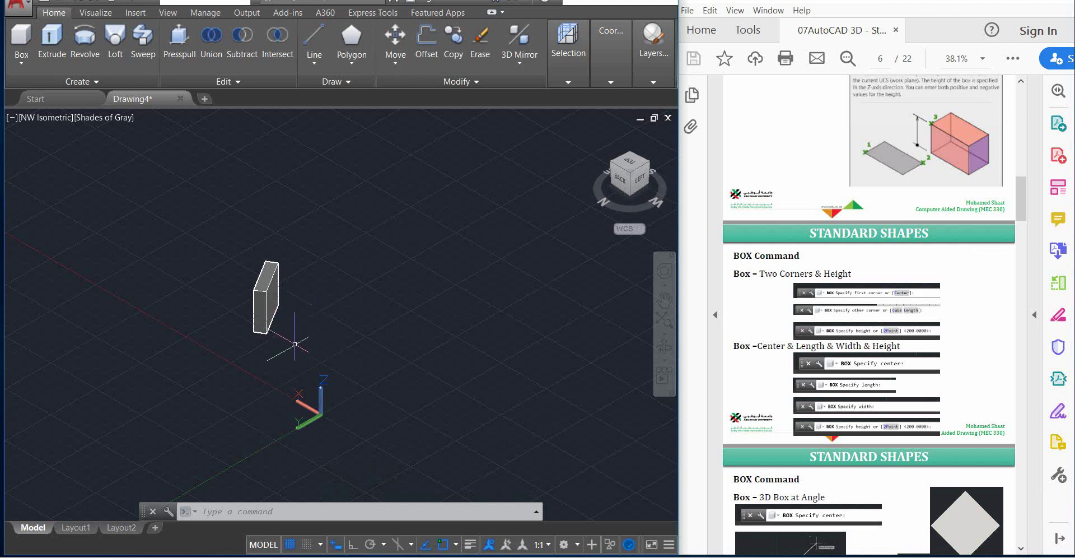
- Erase the thin 200 by 50 by 200 box from the drawing
left_click(324, 224)
left_click(210, 360)
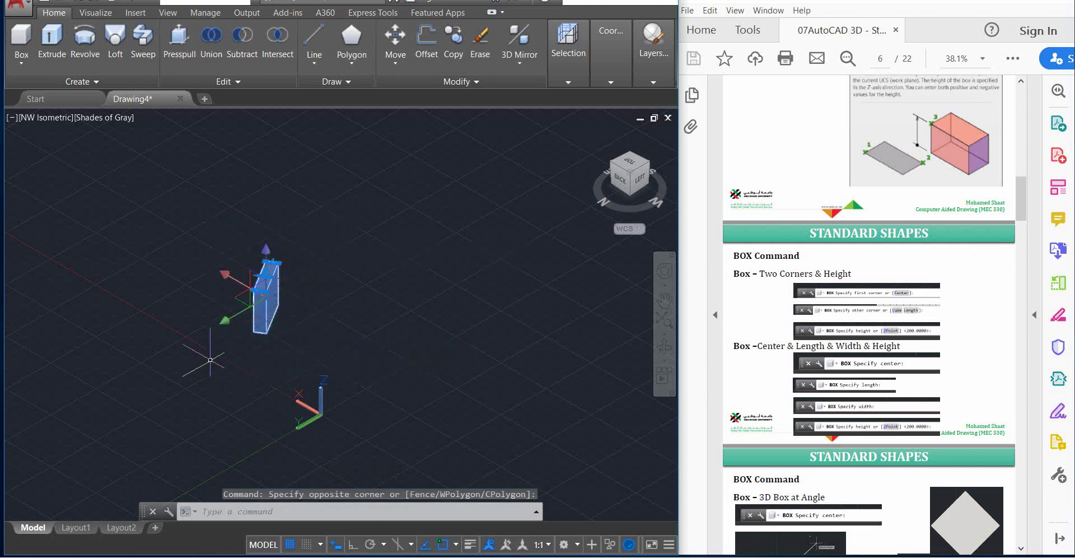
key("Delete")
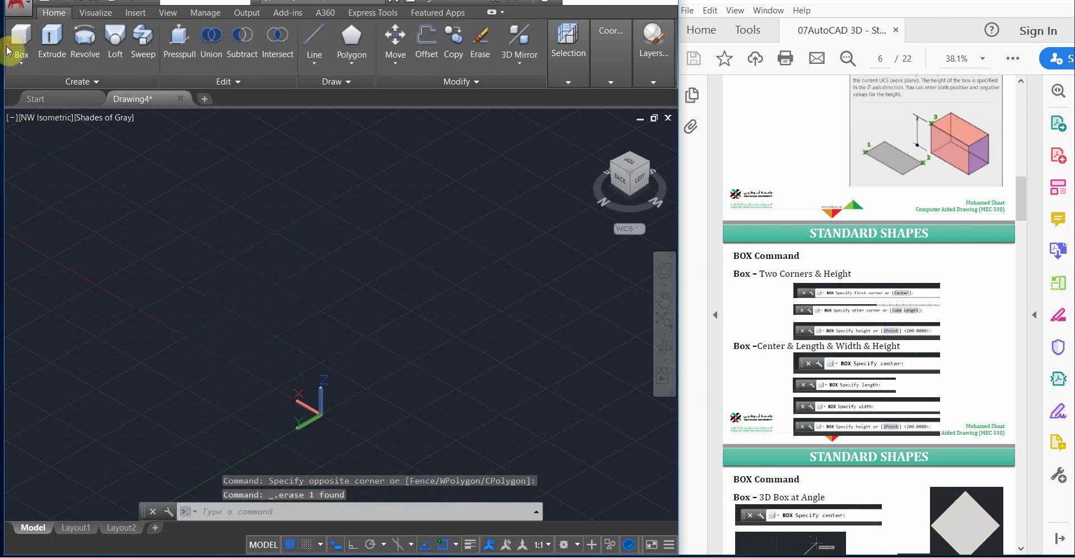
left_click(22, 39)
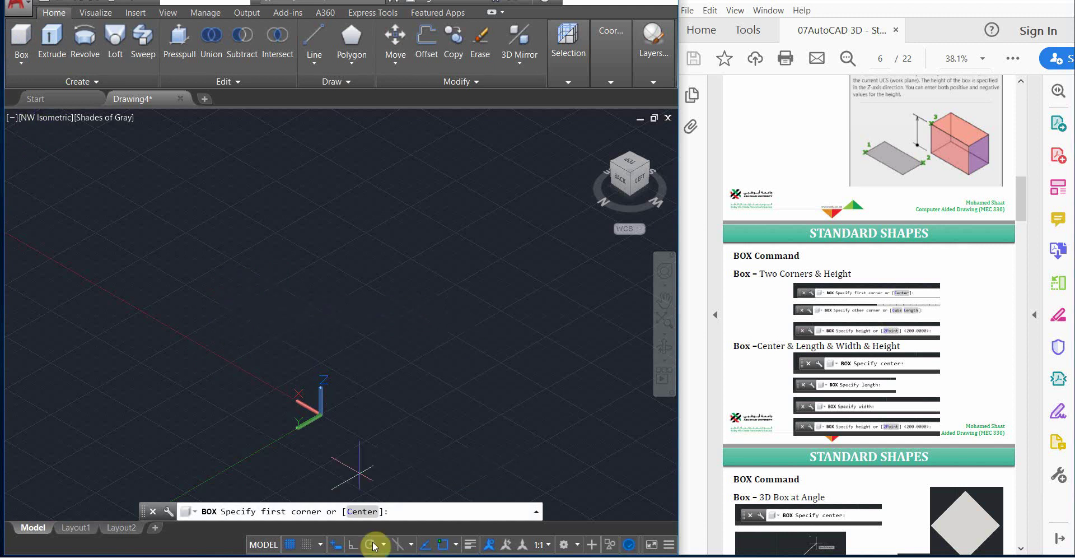
left_click(367, 511)
left_click(295, 279)
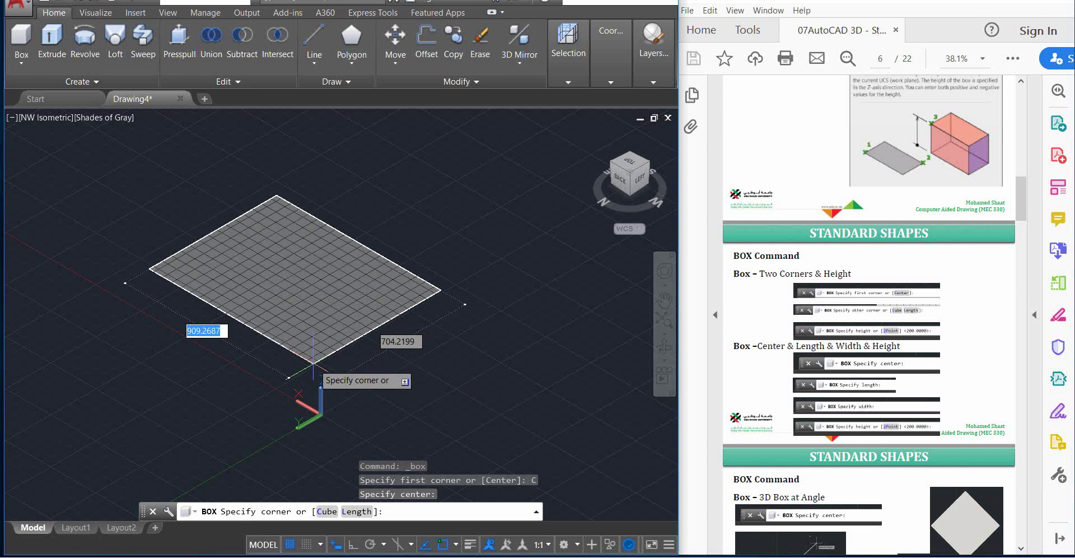
type("l")
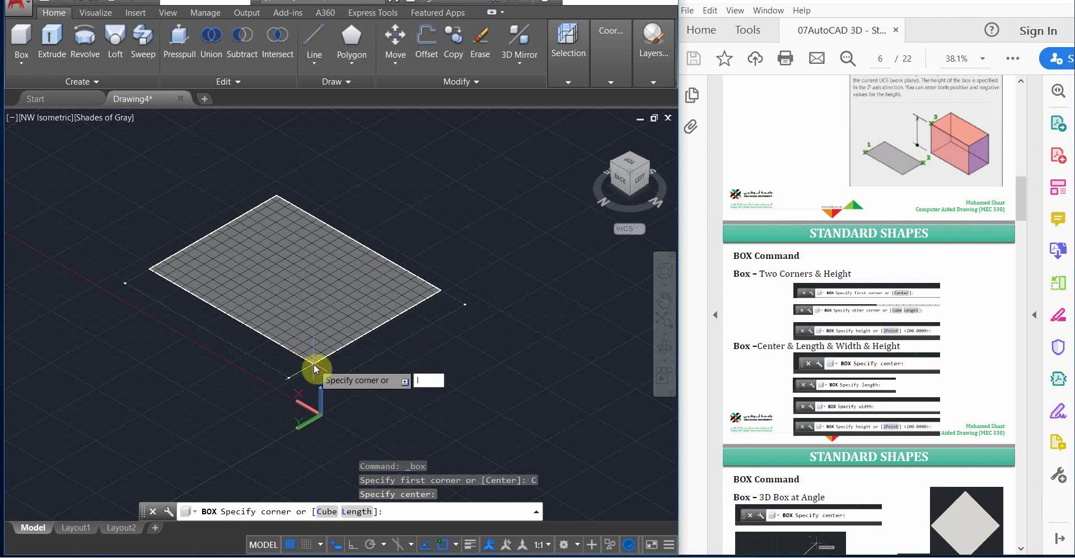
key("Return")
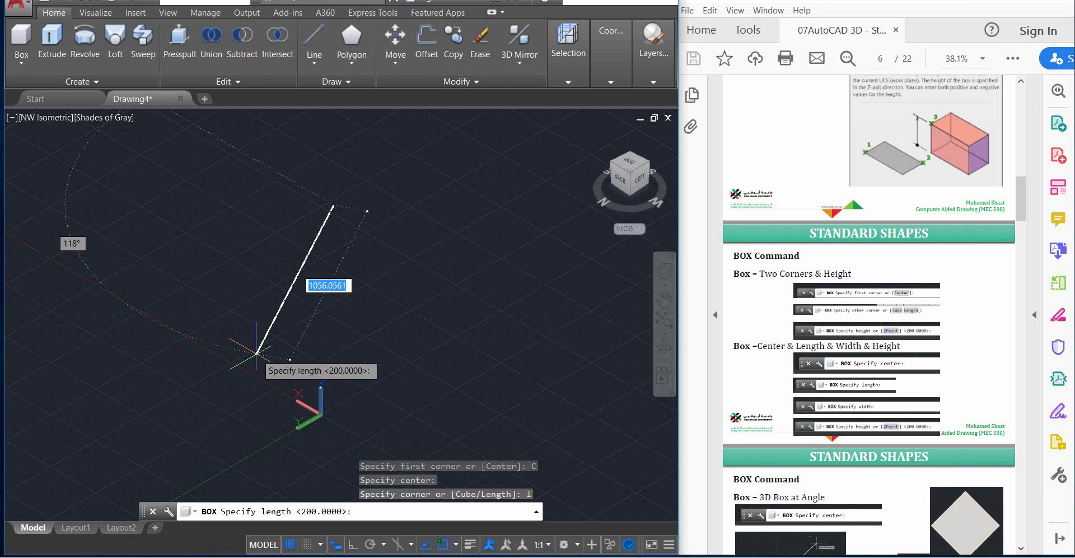
key("Escape")
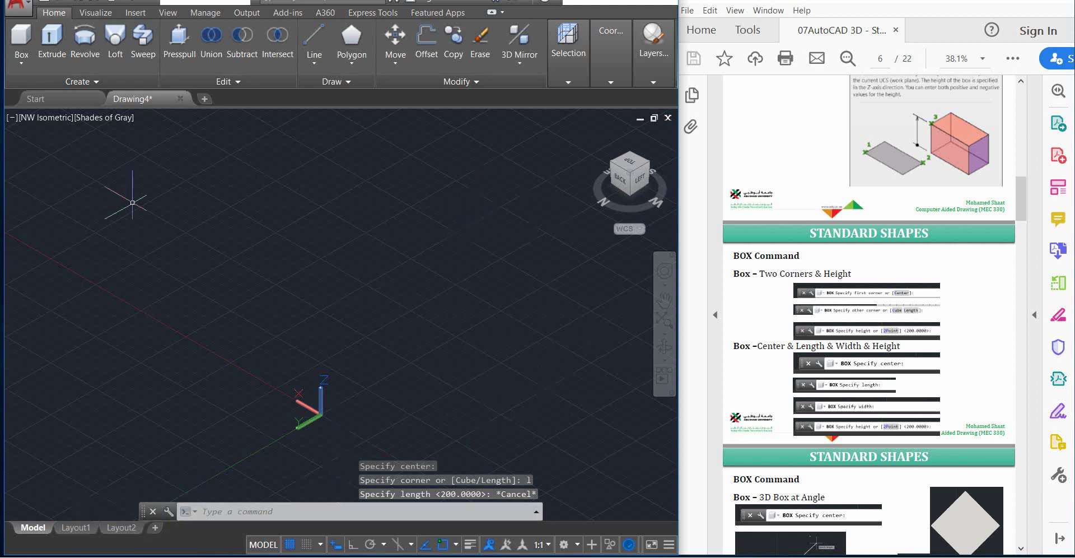
- Show the empty drawing in the Top view and set the visual style to 2D Wireframe
left_click(628, 167)
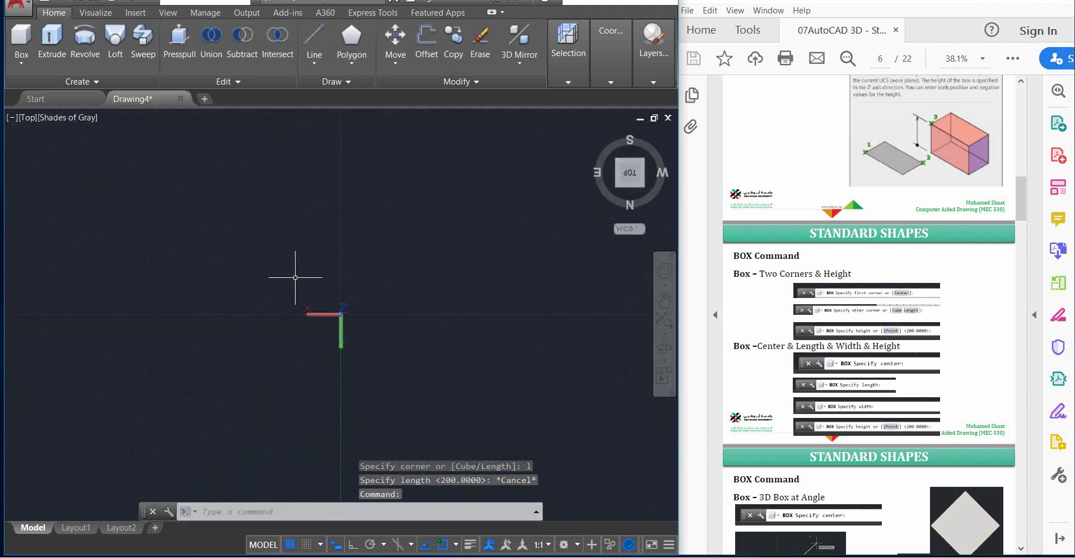
left_click(653, 78)
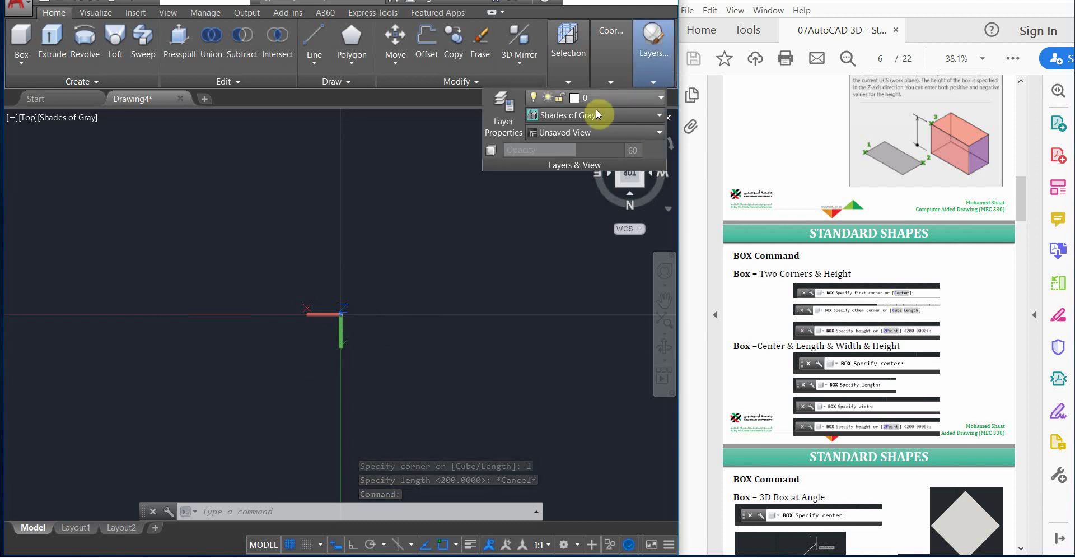
left_click(571, 120)
left_click(469, 151)
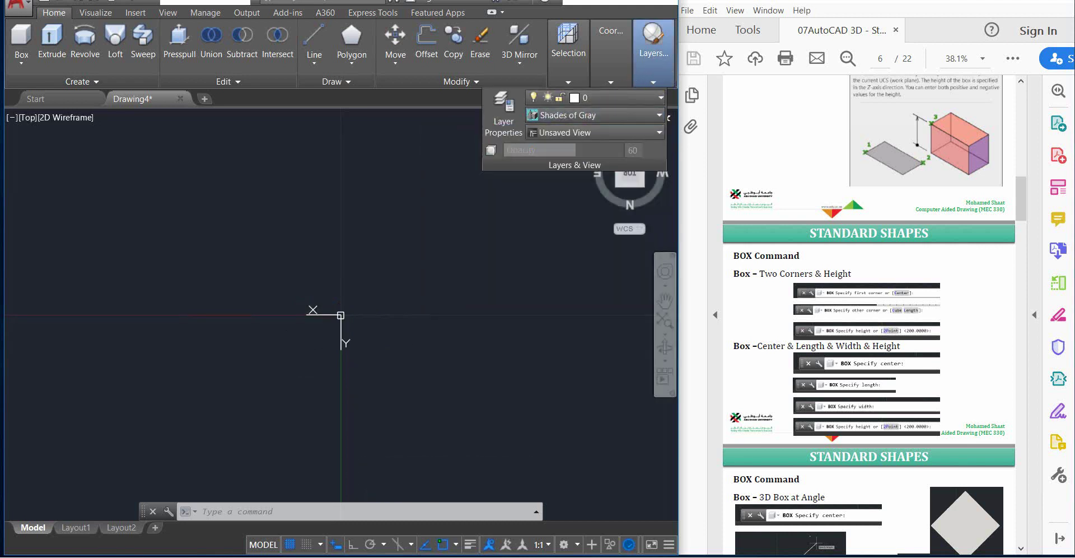
left_click(472, 376)
left_click(415, 365)
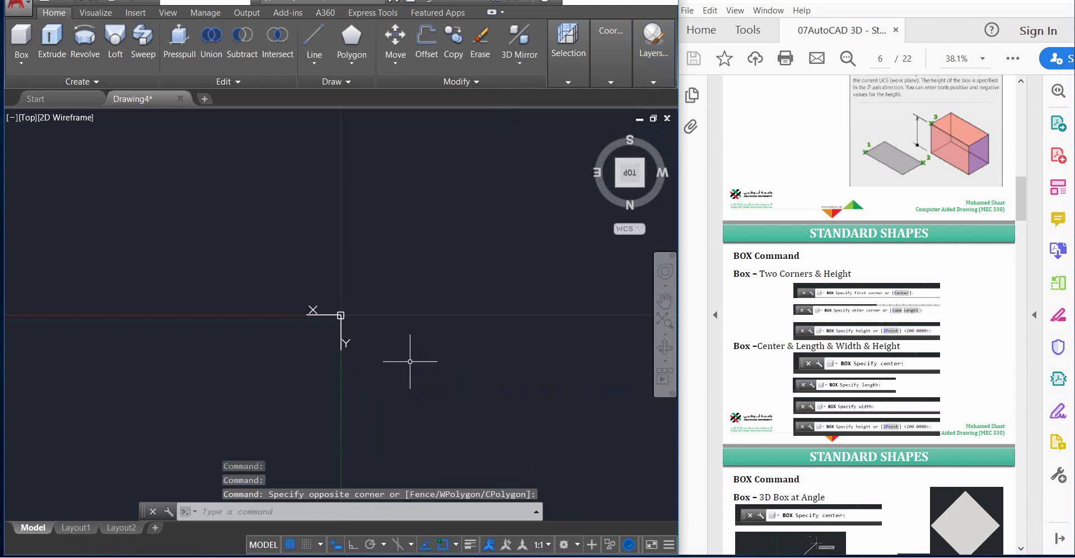
middle_click_drag(416, 308, 233, 302)
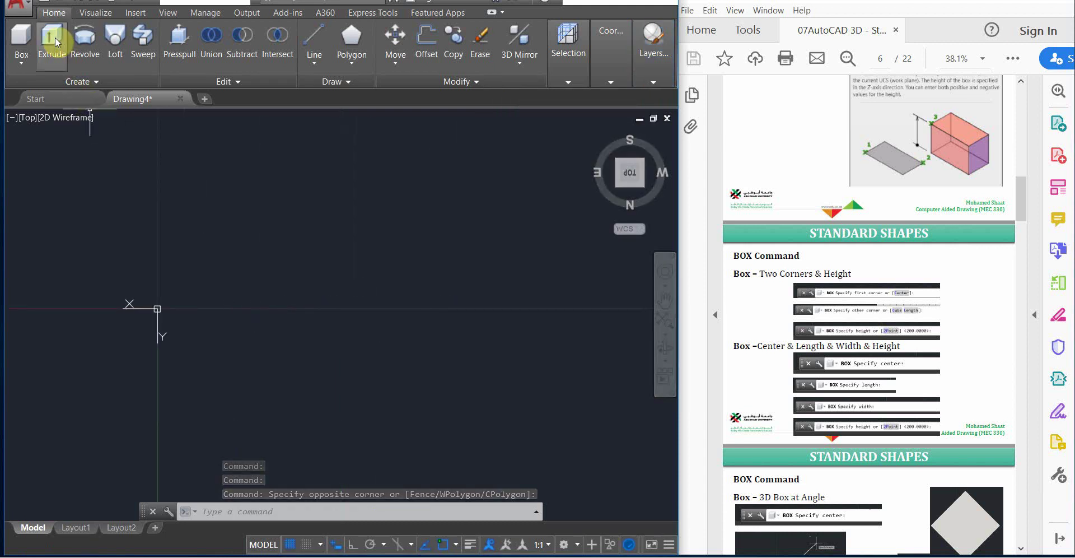
left_click(23, 41)
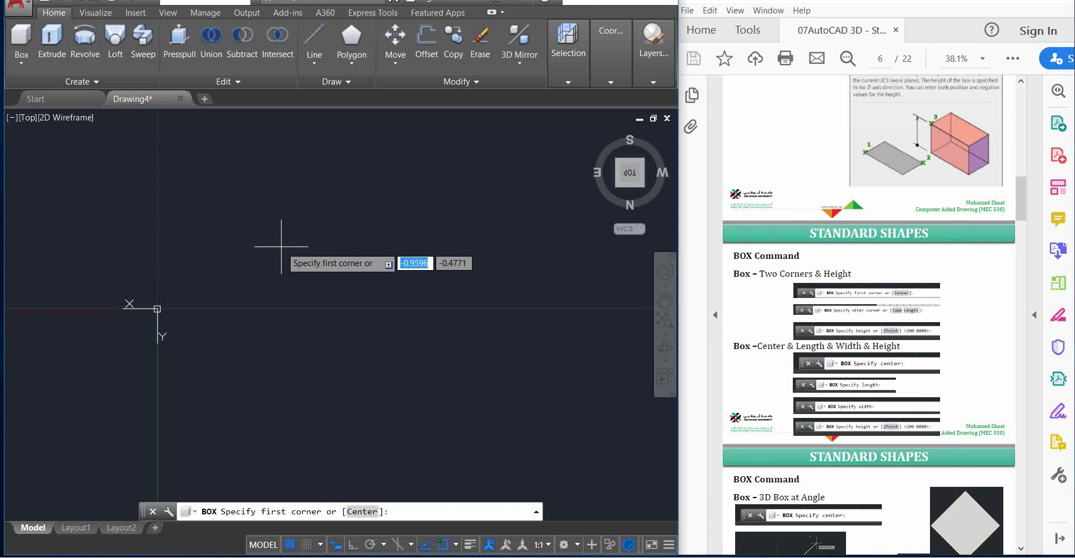
type("0,0")
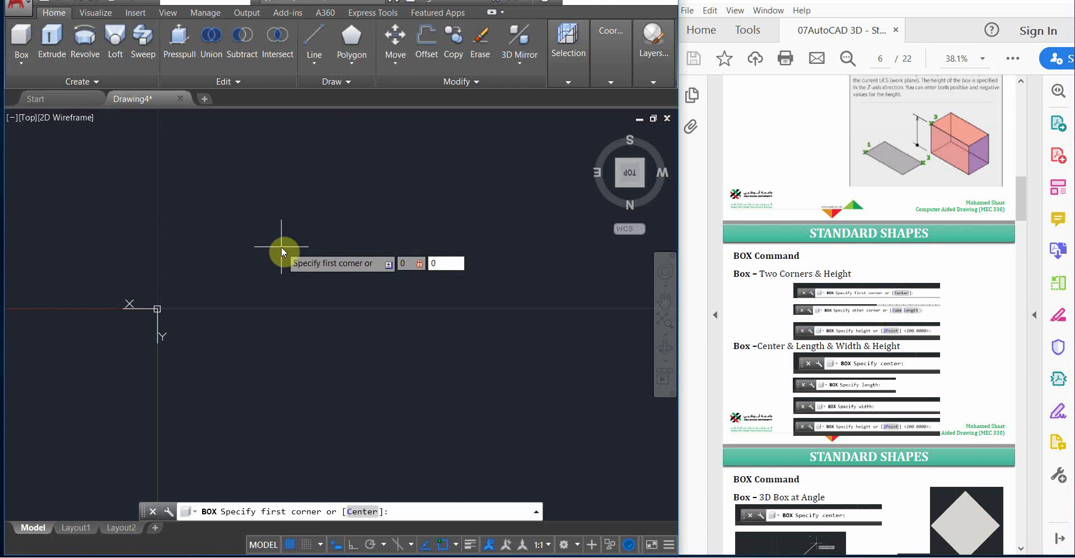
key("Return")
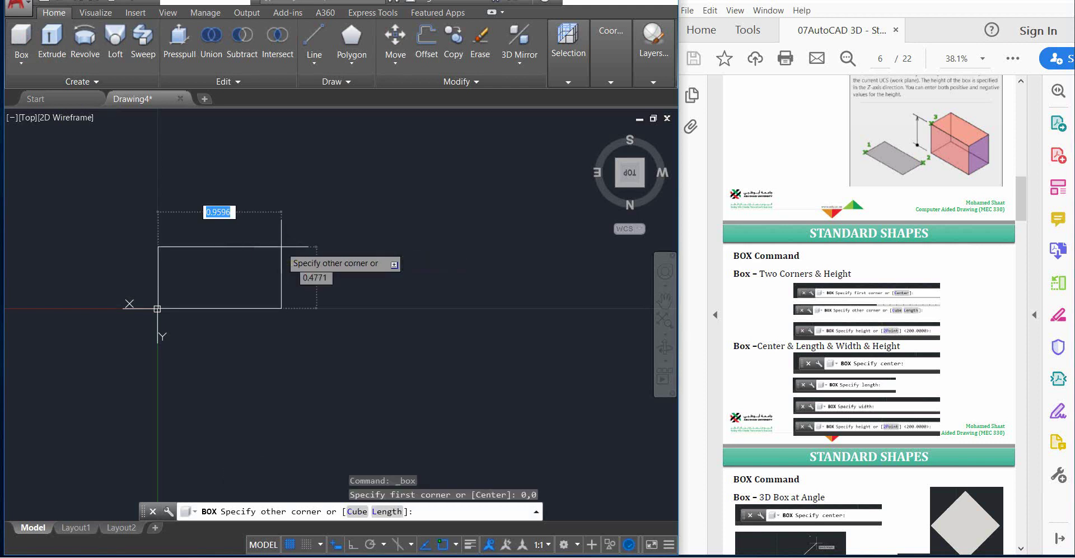
key("Escape")
- Restart the Box command with the Center option and place the center at 0,0
left_click(21, 38)
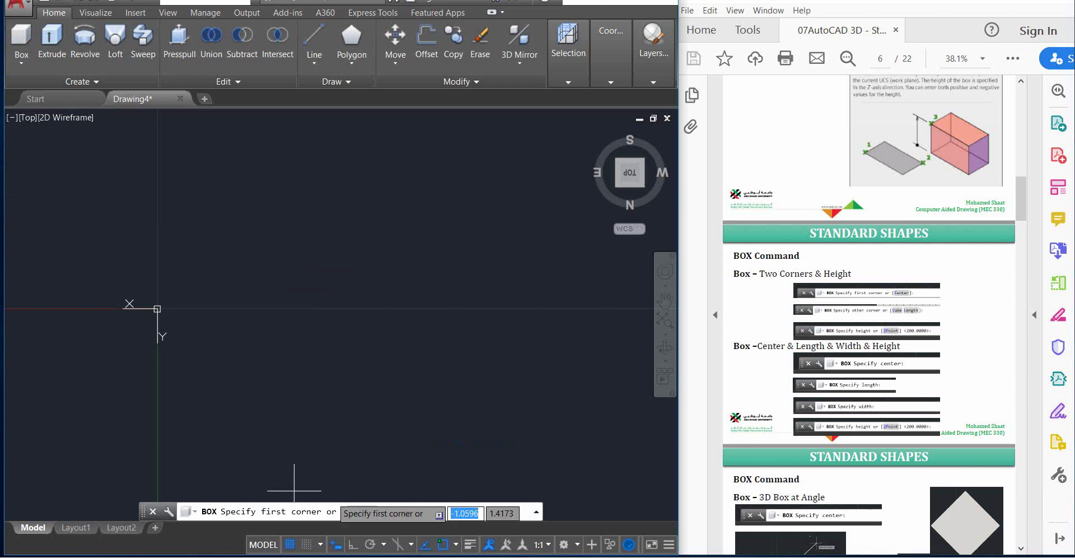
type("c")
key("Return")
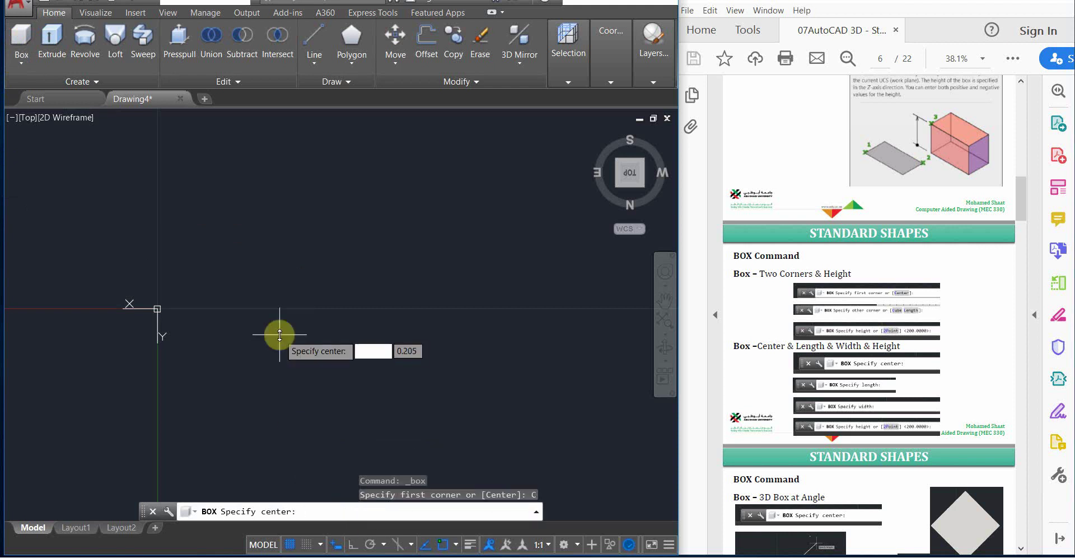
type("0,0")
key("Return")
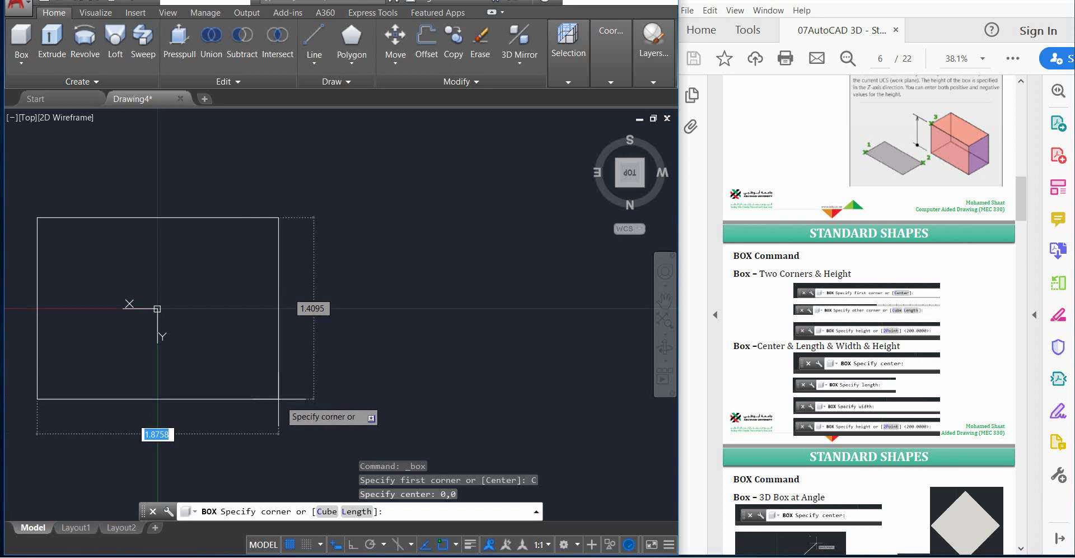
- Define the box by its dimensions with Ortho on: length 200, width 80 and height 300
left_click(357, 511)
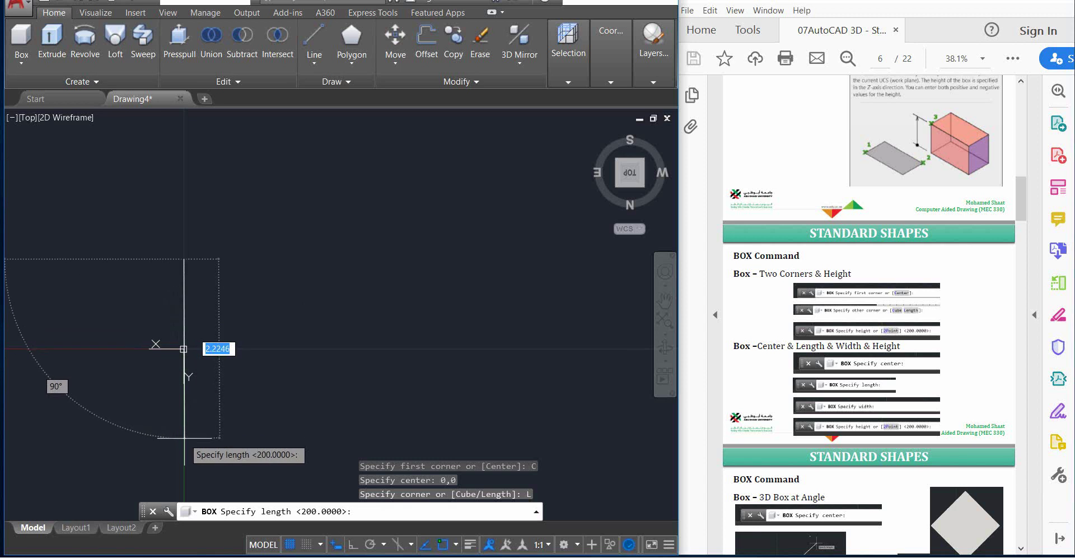
key("F8")
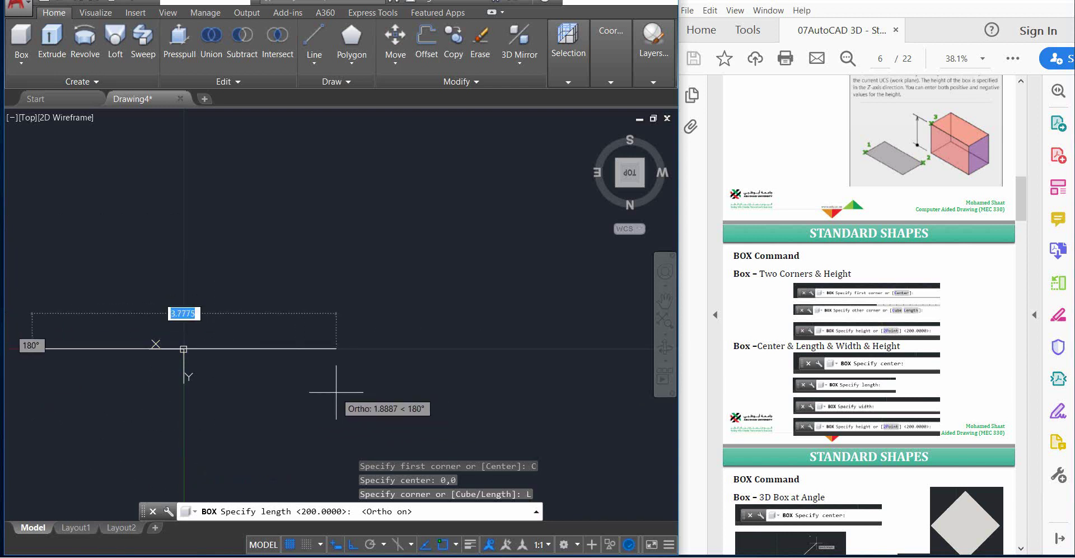
type("200")
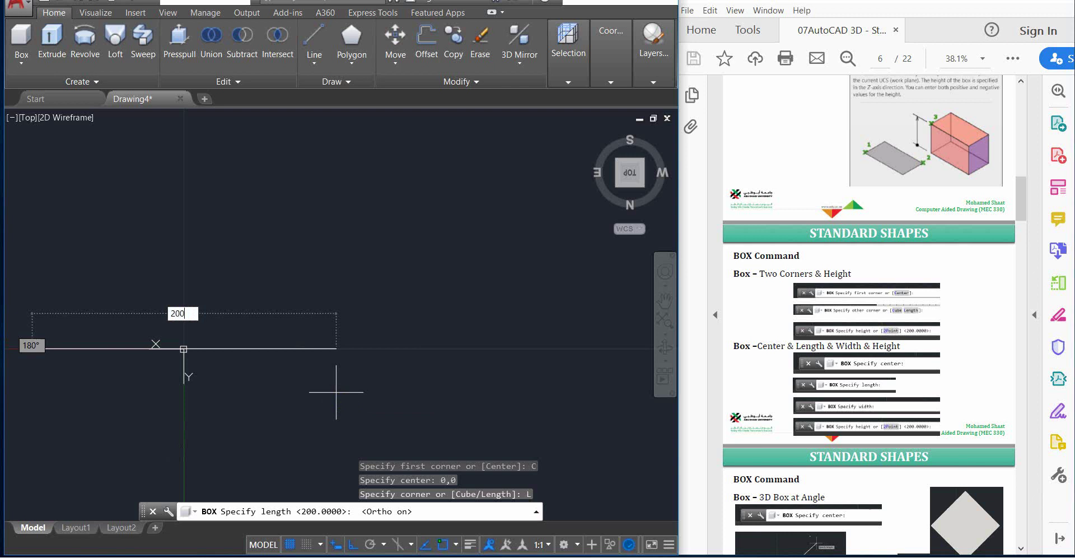
key("Return")
scroll(316, 402, "down", 5)
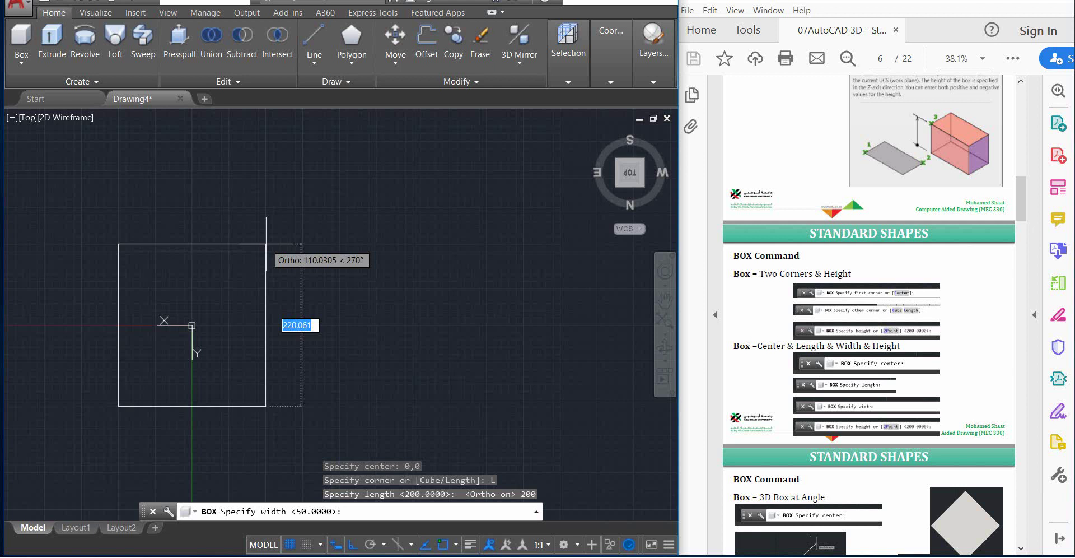
type("80")
key("Return")
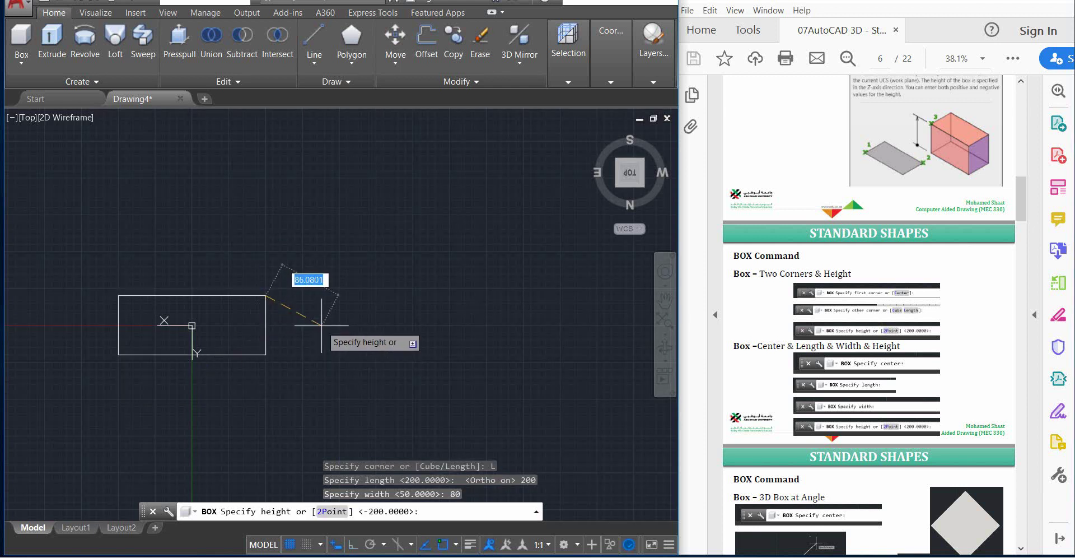
type("300")
key("Return")
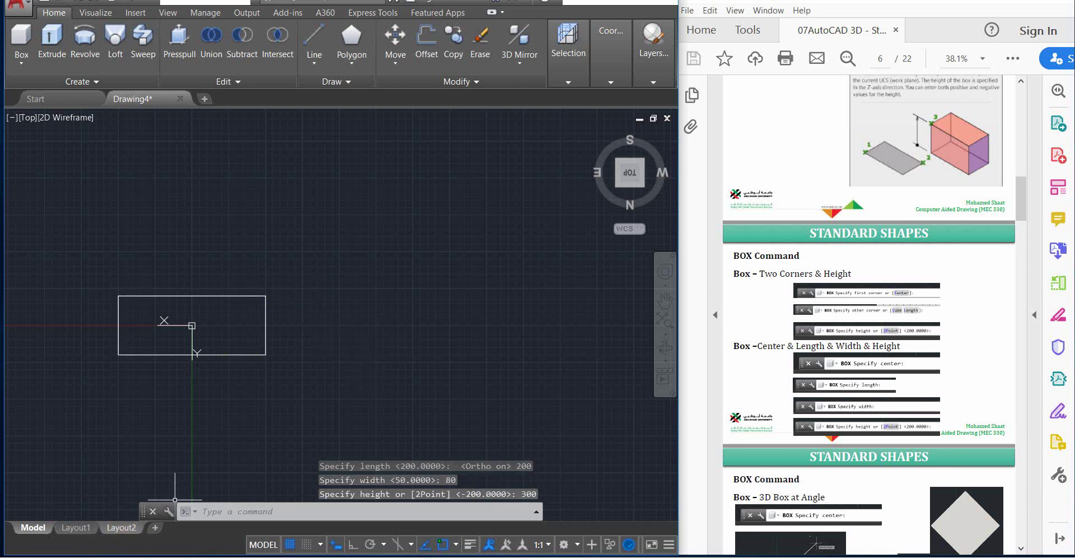
- Show the box in the Shades of Gray visual style from the SE Isometric view
left_click(652, 66)
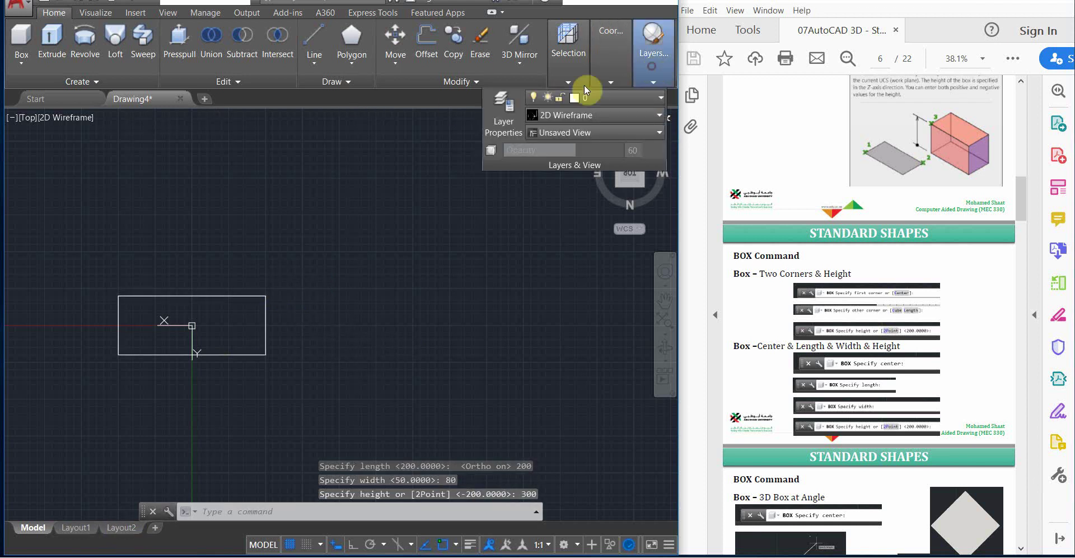
left_click(564, 115)
left_click(580, 188)
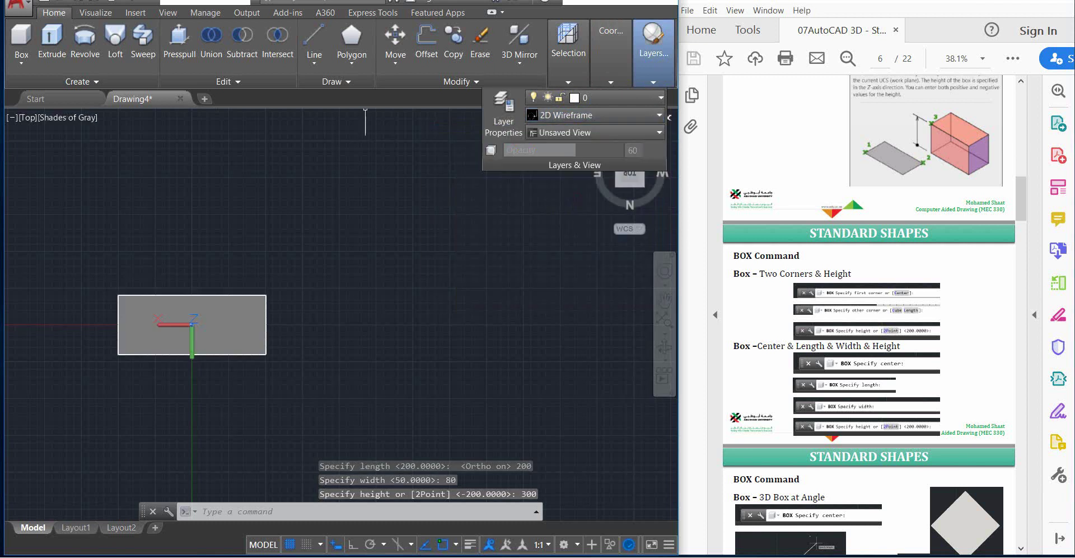
left_click(374, 437)
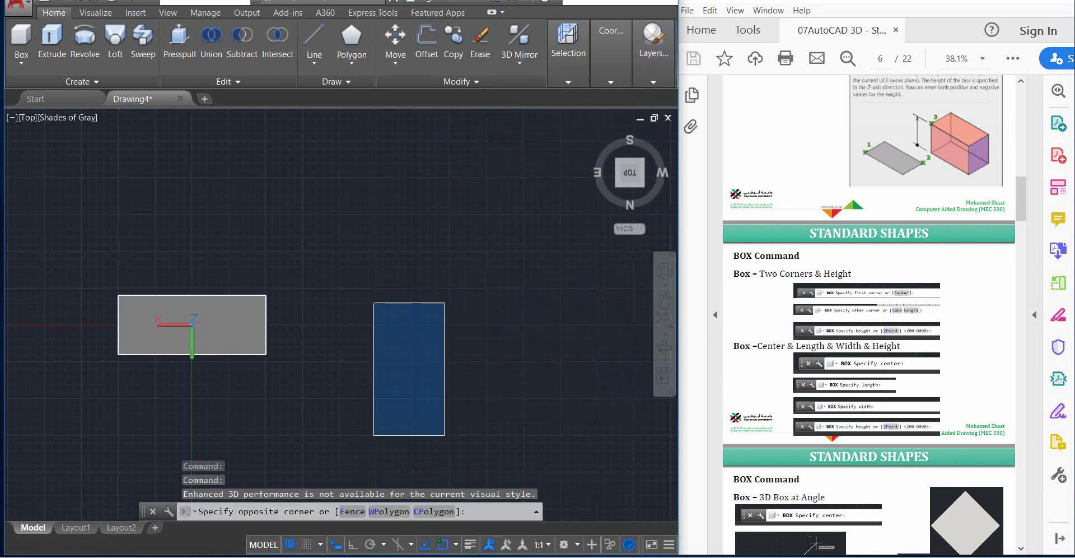
left_click(614, 166)
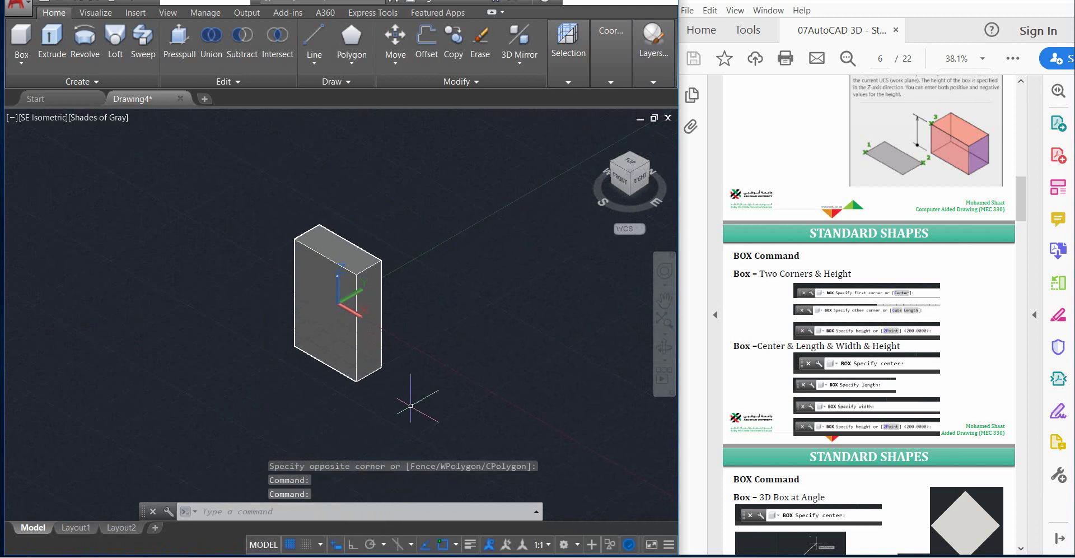
- Switch to the PDF lecture notes and bring up the "3D Box at Angle" slide
left_click(860, 317)
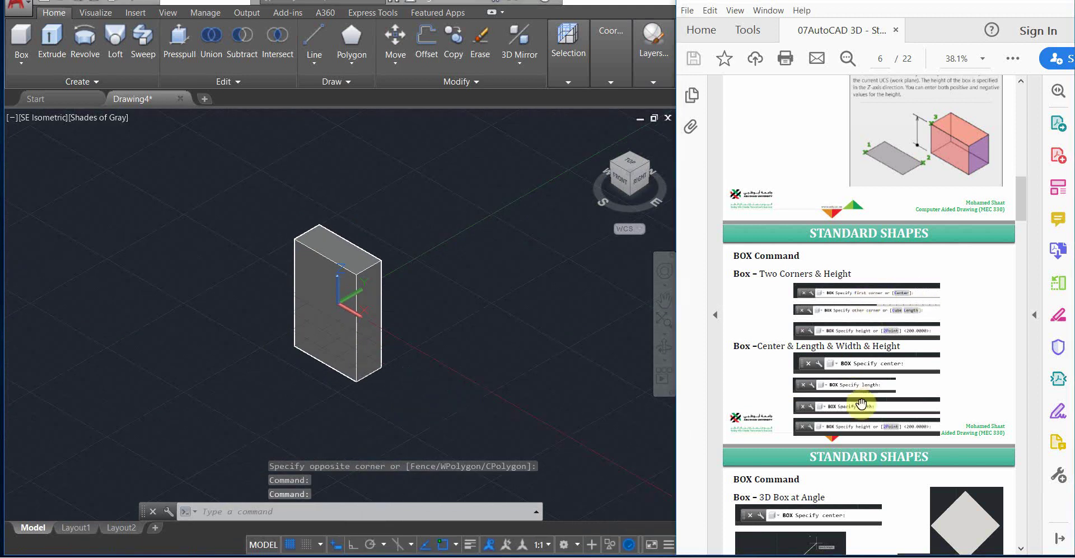
scroll(862, 392, "down", 5)
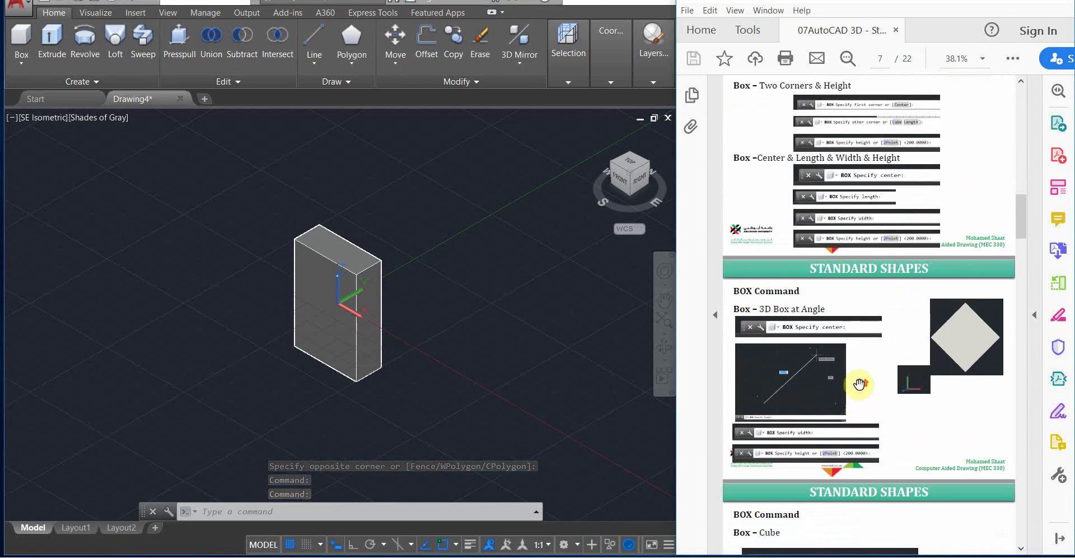
scroll(828, 384, "down", 1)
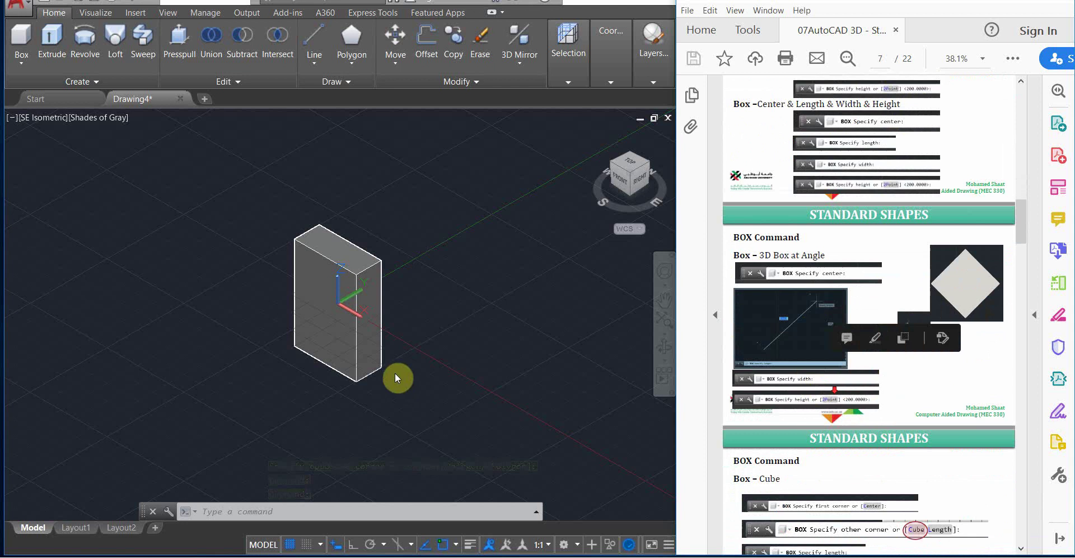
- Erase the 200 by 80 by 300 box from the AutoCAD drawing
left_click(323, 273)
left_click(321, 271)
key("Delete")
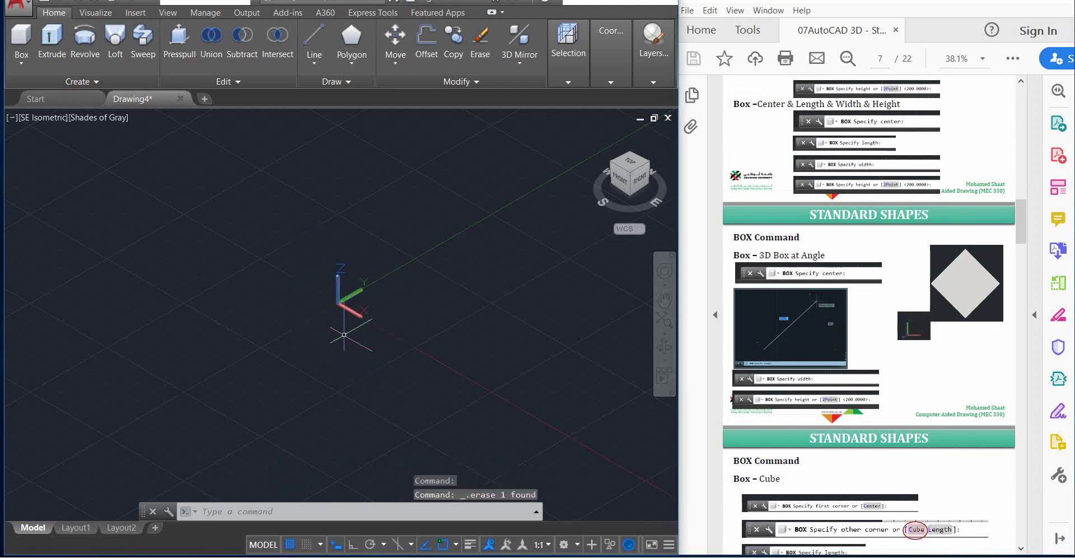
- Set the visual style to 2D Wireframe and return it to Shades of Gray
left_click(652, 77)
left_click(611, 119)
left_click(446, 148)
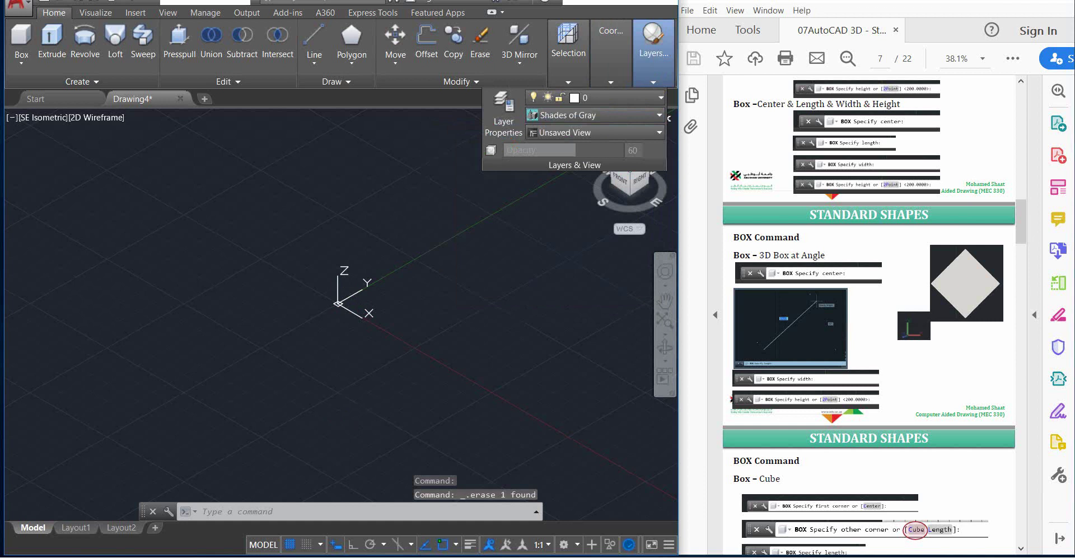
left_click(598, 116)
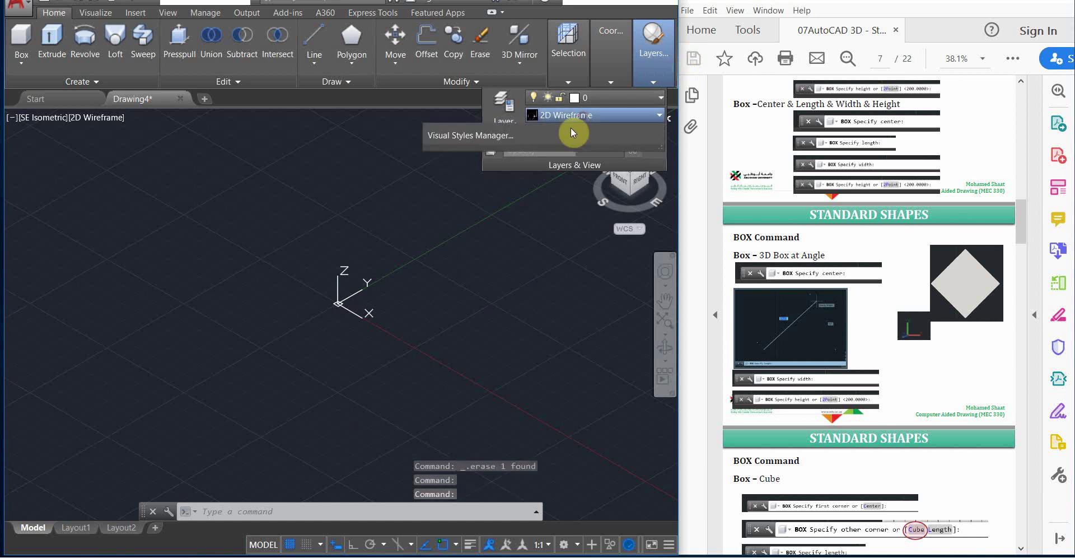
left_click(576, 211)
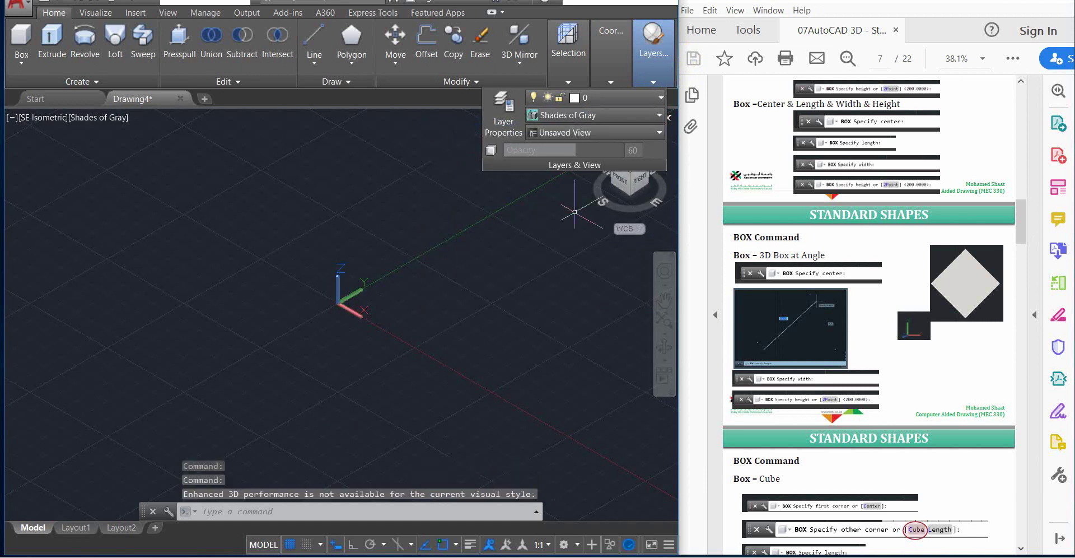
- Show the empty drawing in the Top view
left_click(499, 312)
left_click(626, 168)
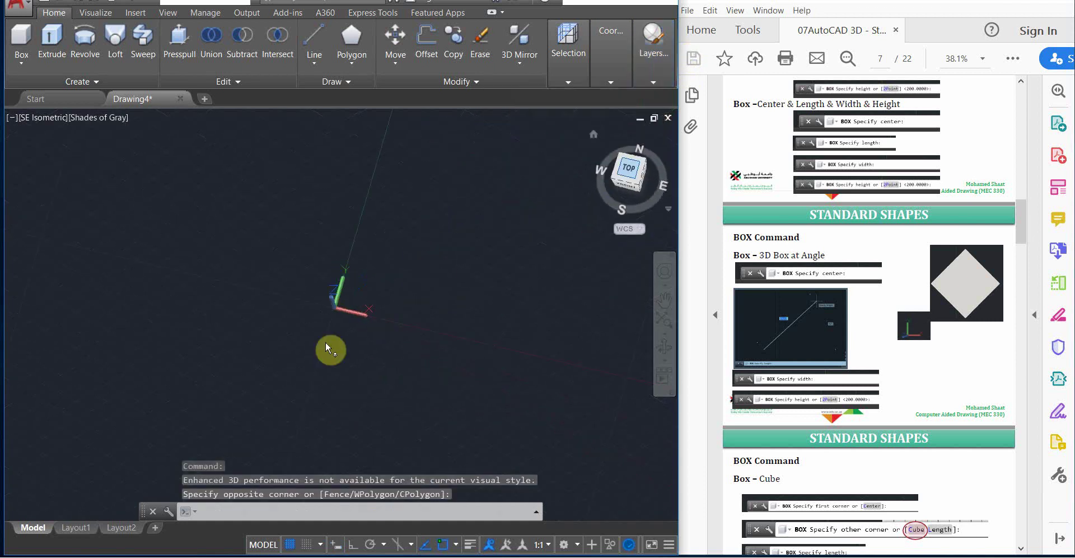
middle_click_drag(411, 323, 234, 320)
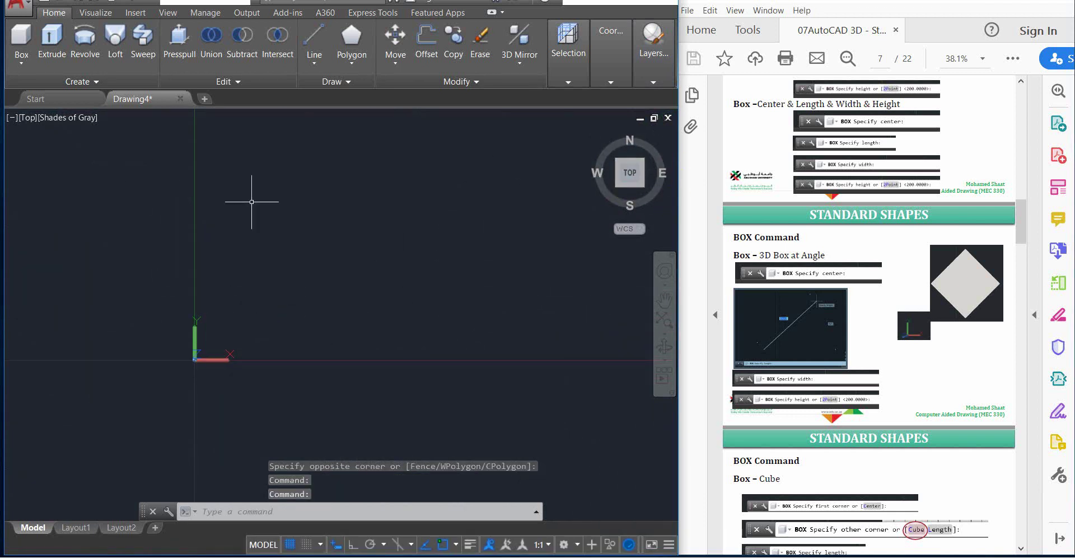
- Begin a new solid box with the Center option, placing its center at 0,0
left_click(21, 38)
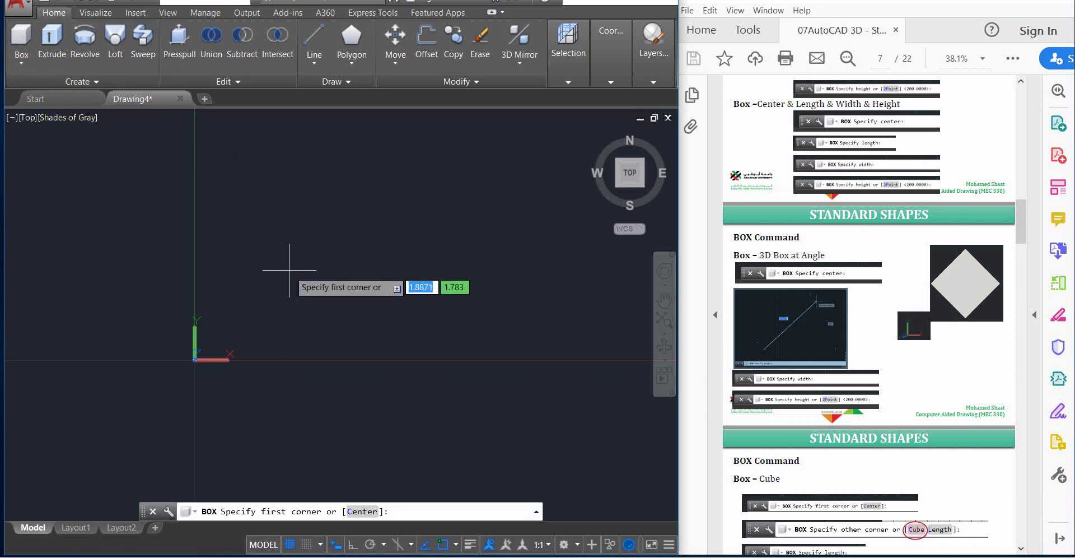
key("Escape")
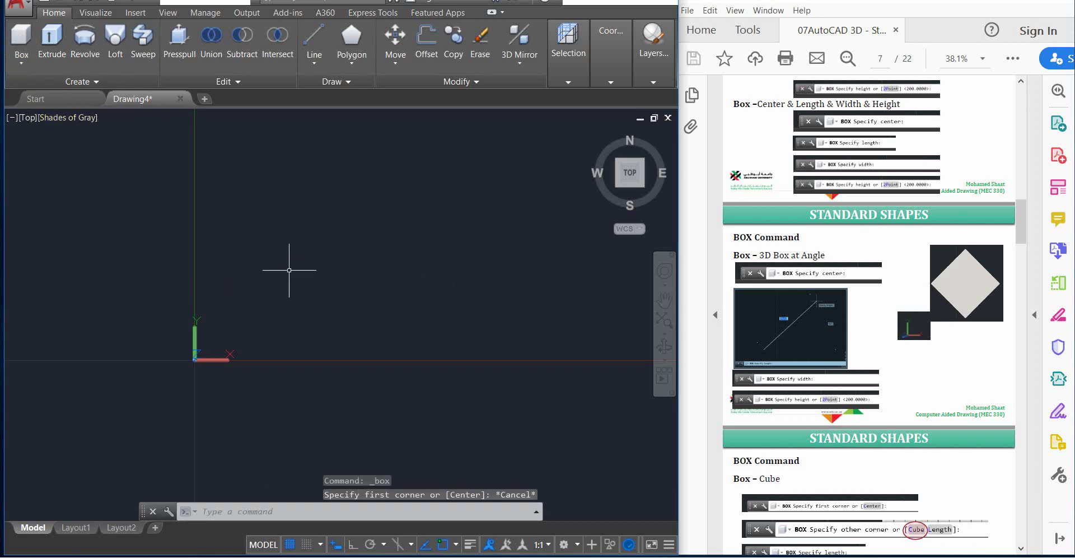
left_click(22, 38)
type("c")
key("Return")
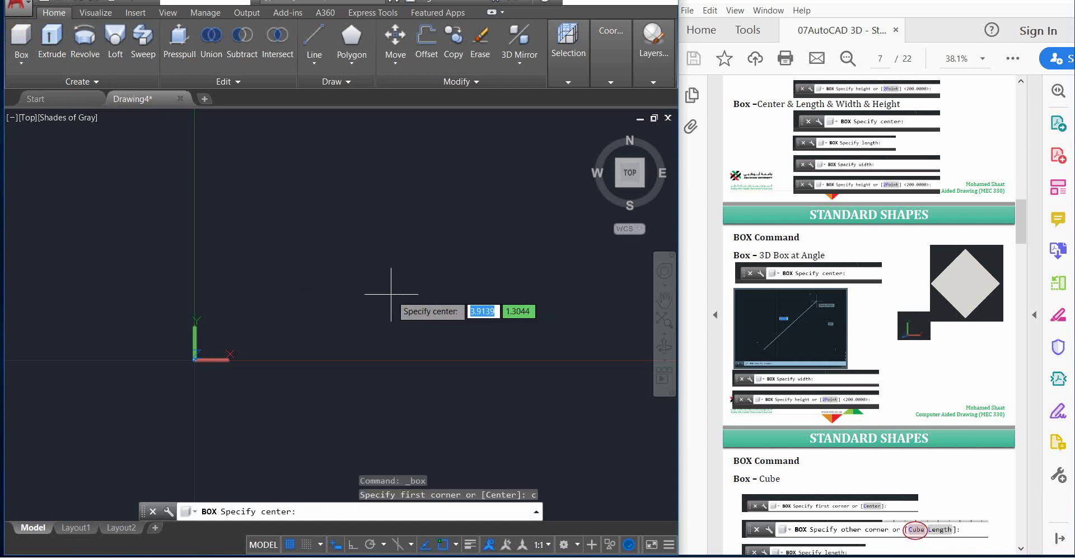
type("0,0")
key("Return")
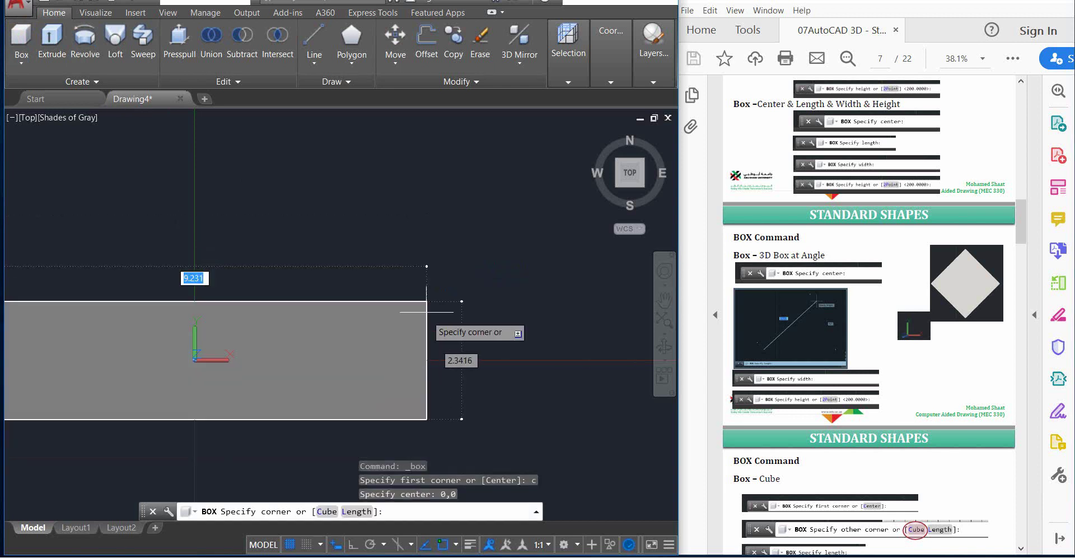
- Use the Length option with Ortho off to set the box's length to 15 at a 45° angle
type("l")
key("Return")
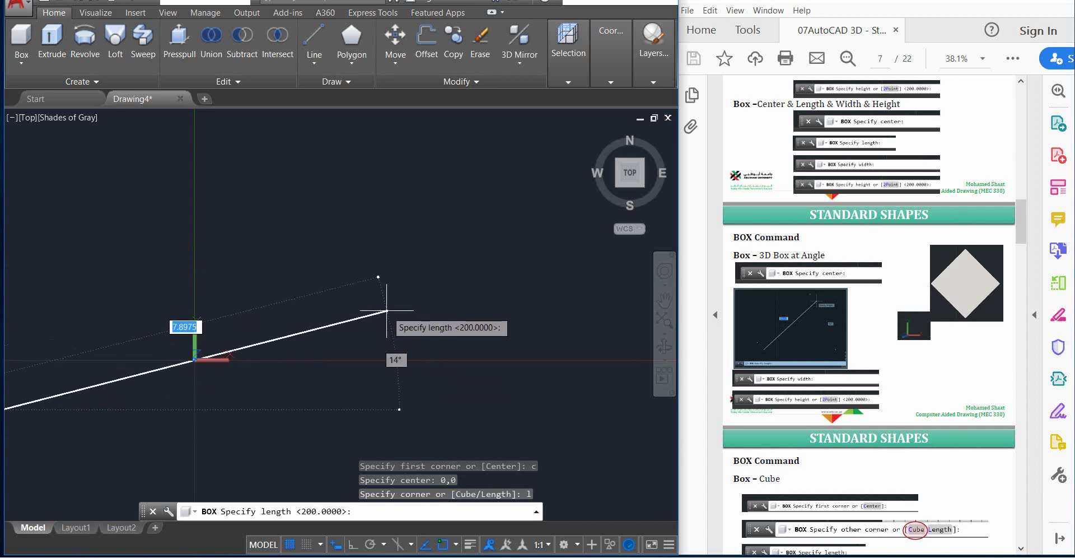
key("F8")
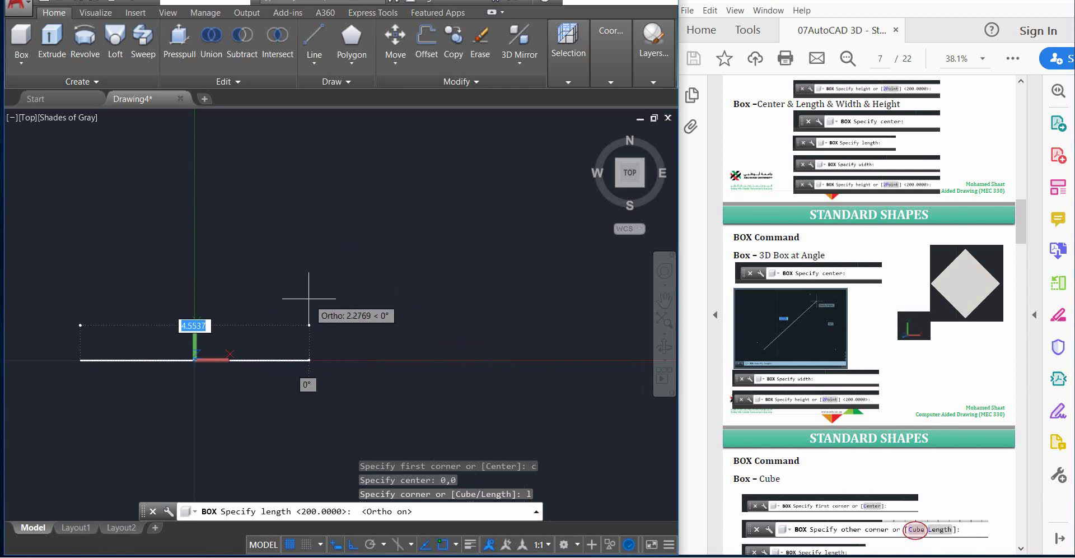
key("F8")
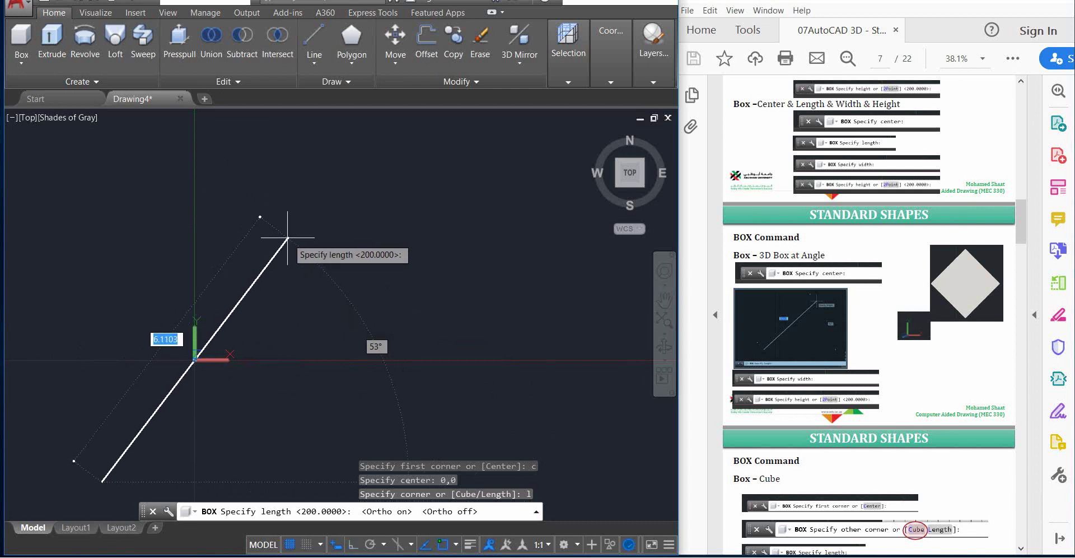
key("Tab")
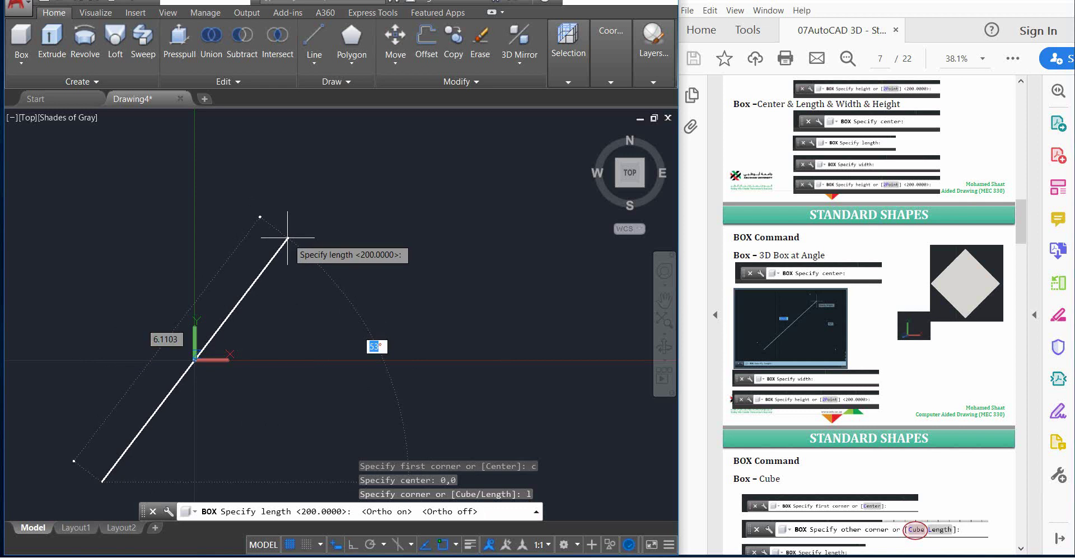
type("45")
key("Tab")
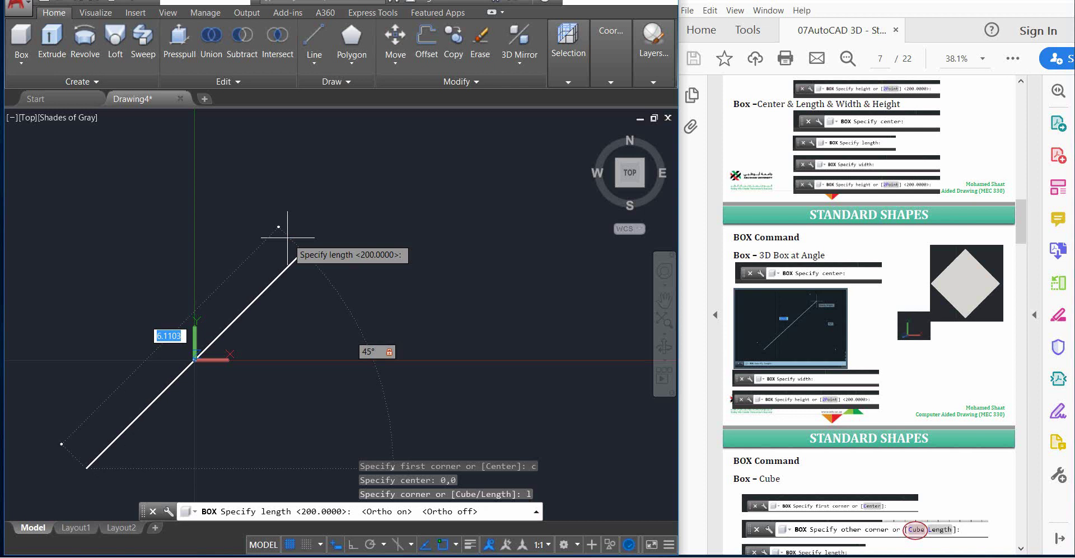
type("15")
key("Return")
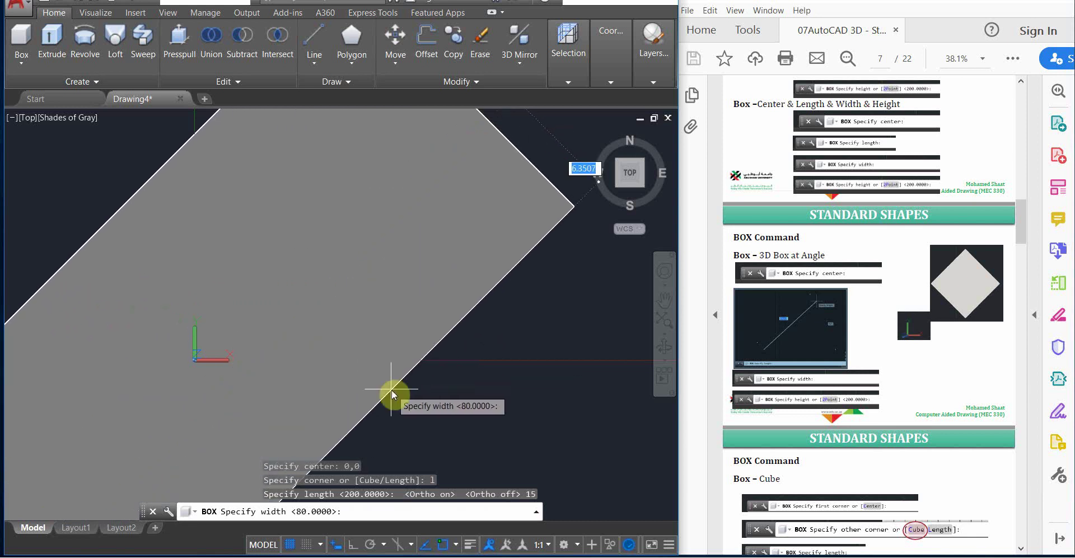
- Finish the angled box with a width of 6 and a height of 10
type("6")
key("Return")
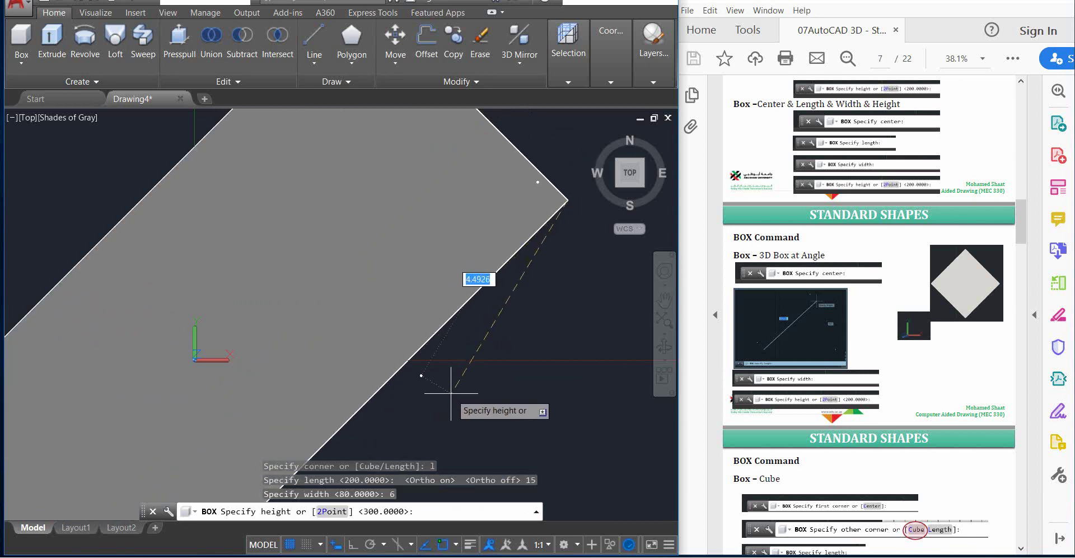
type("10")
key("Return")
scroll(504, 375, "down", 4)
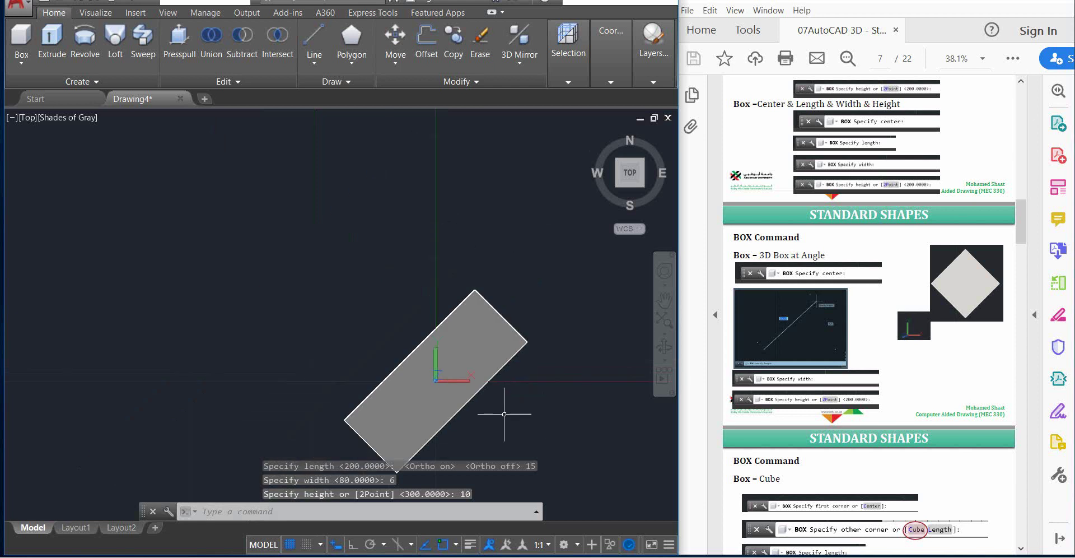
mouse_move(504, 414)
middle_mouse_down()
mouse_move(497, 343)
mouse_move(362, 353)
middle_mouse_up()
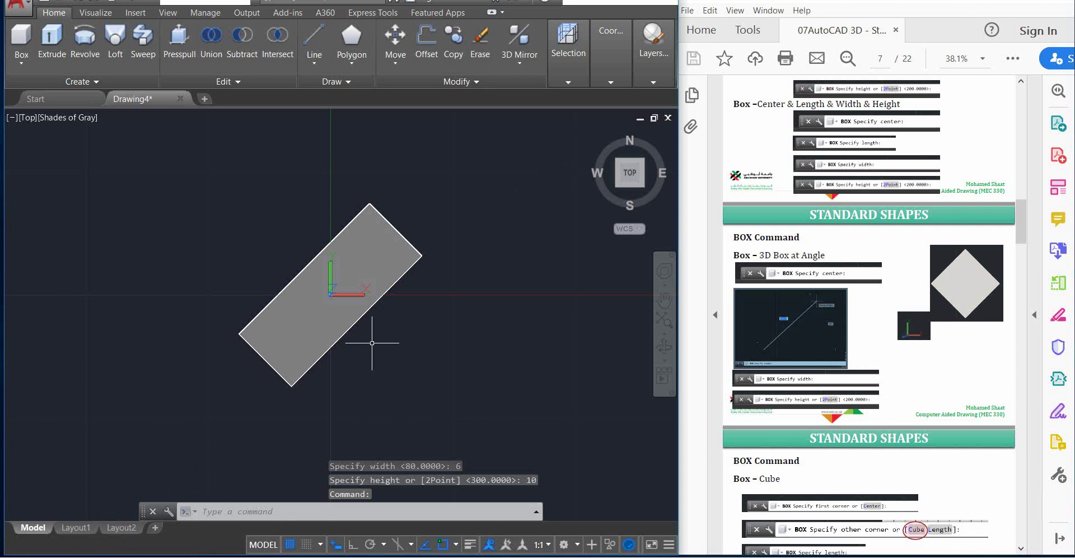
- Show the angled box in the NW Isometric view, and bring the Box – Cube slide into view in the PDF notes
left_click(618, 162)
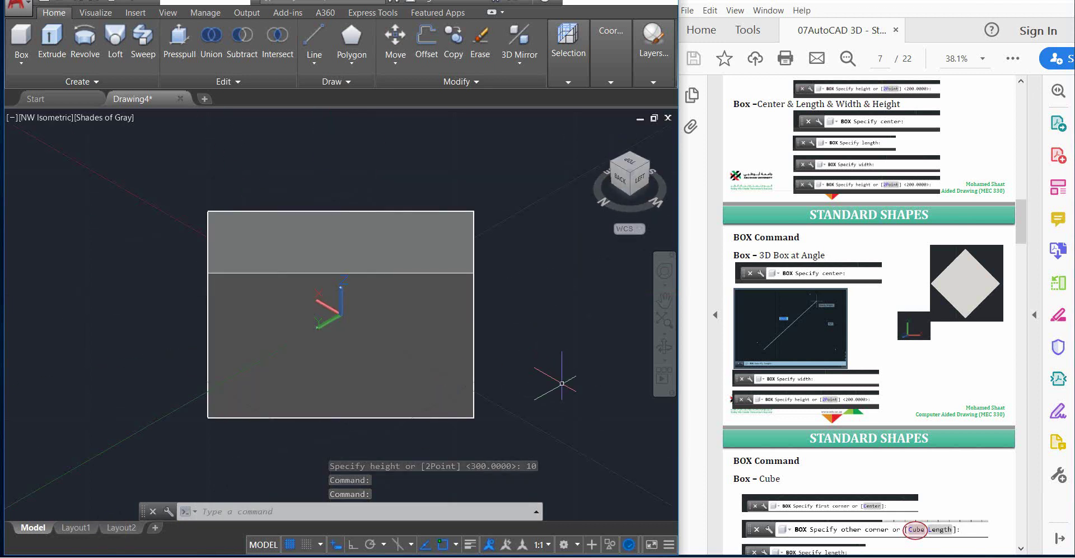
left_click(834, 403)
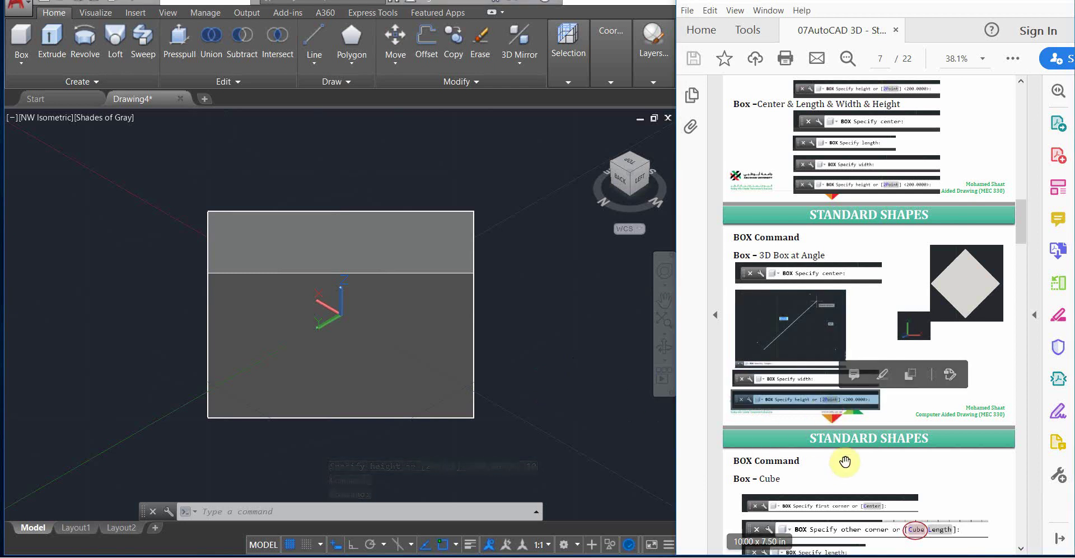
scroll(821, 476, "down", 3)
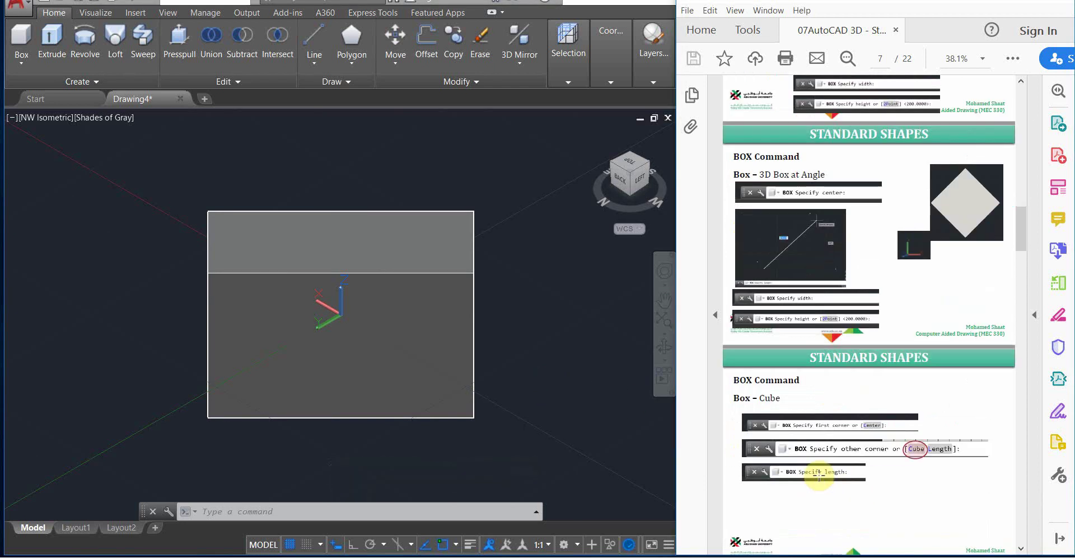
- Delete the angled box from the drawing
left_click(396, 341)
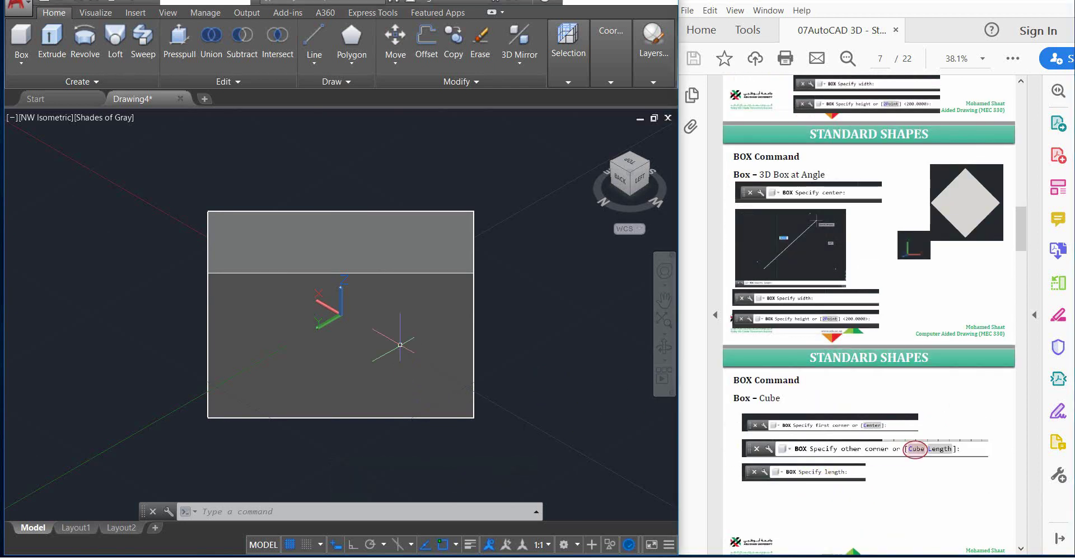
left_click(361, 367)
key("Delete")
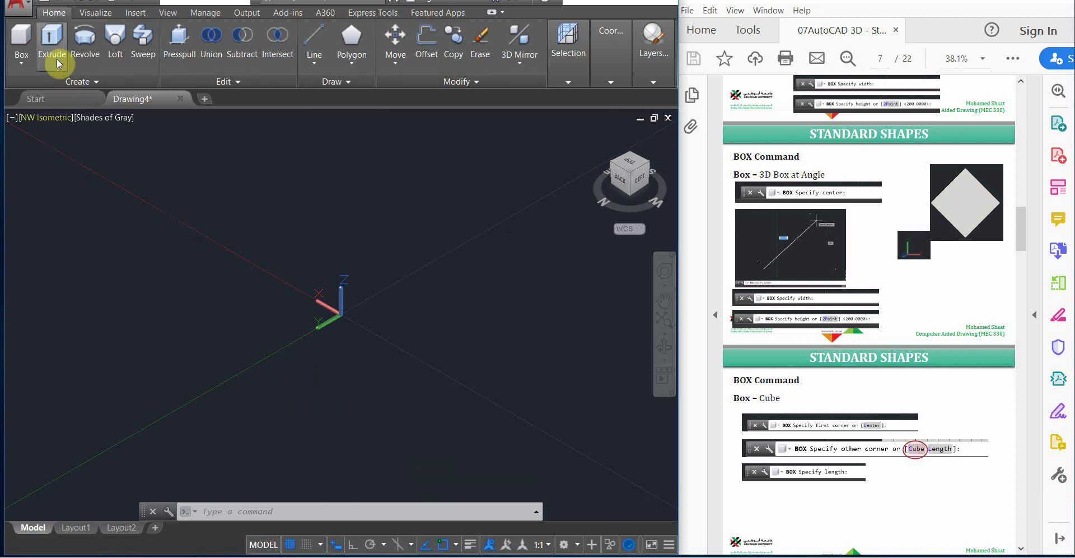
- Begin a new solid box, placing its first corner freehand beside the X axis near the origin
left_click(20, 47)
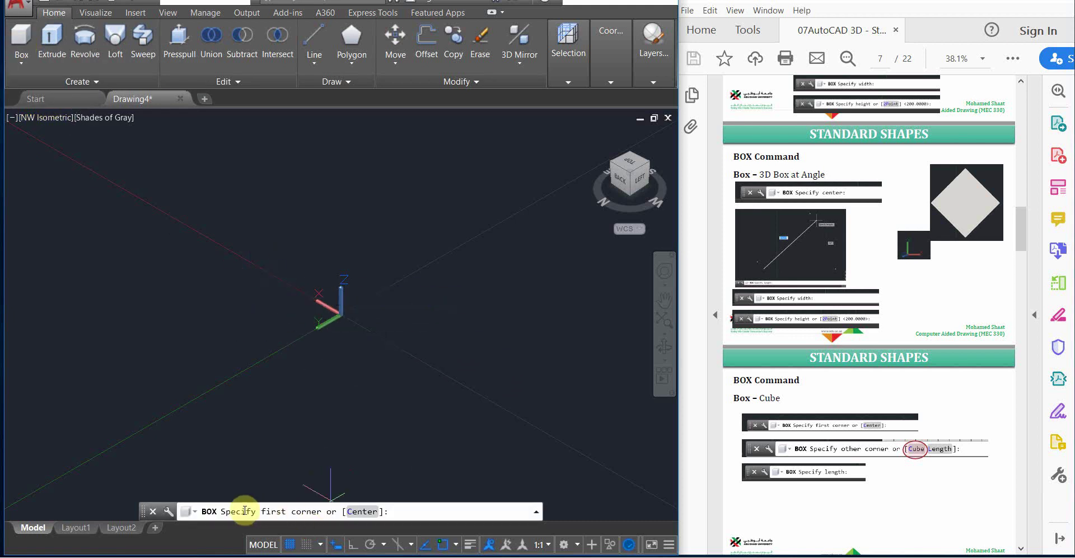
left_click(237, 217)
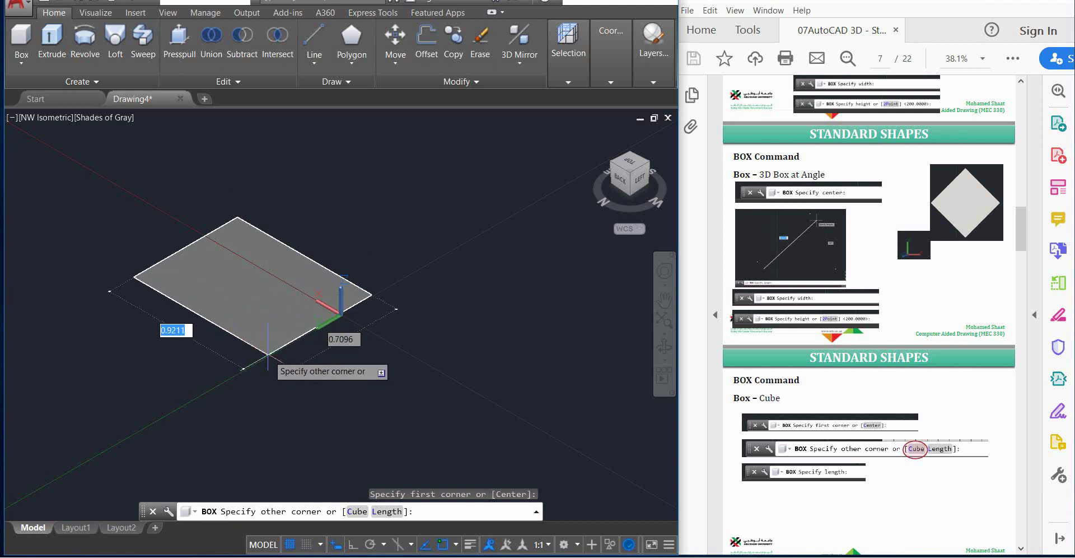
- Create a box with the Cube option, using a direction angle of 135° and a side length of 10
left_click(355, 512)
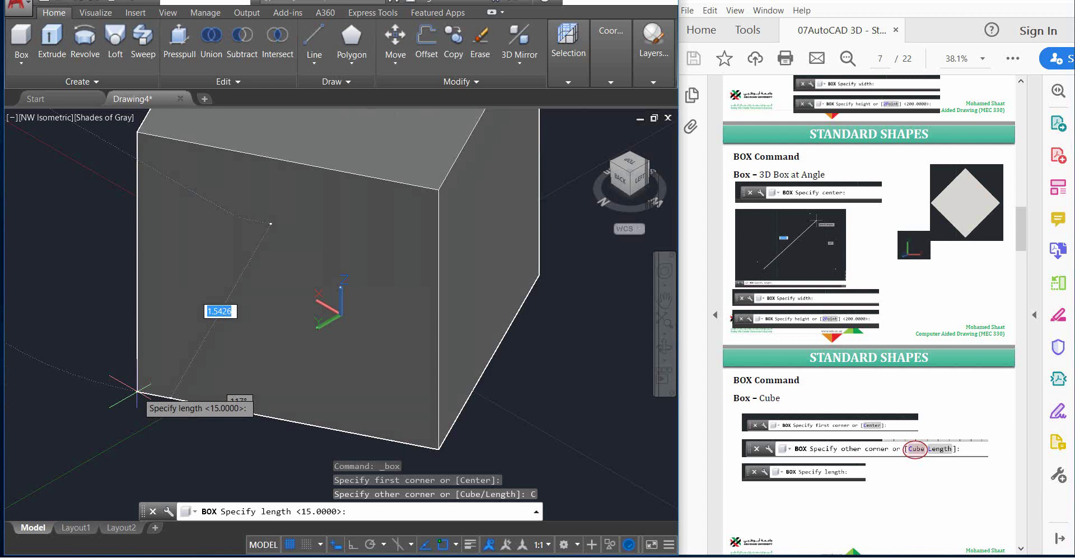
type("10")
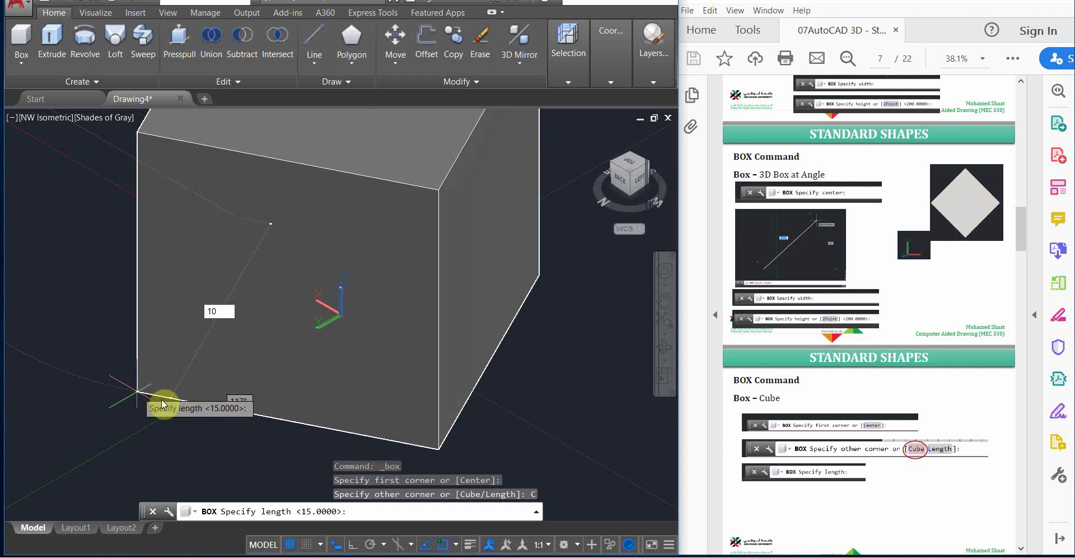
key("Escape")
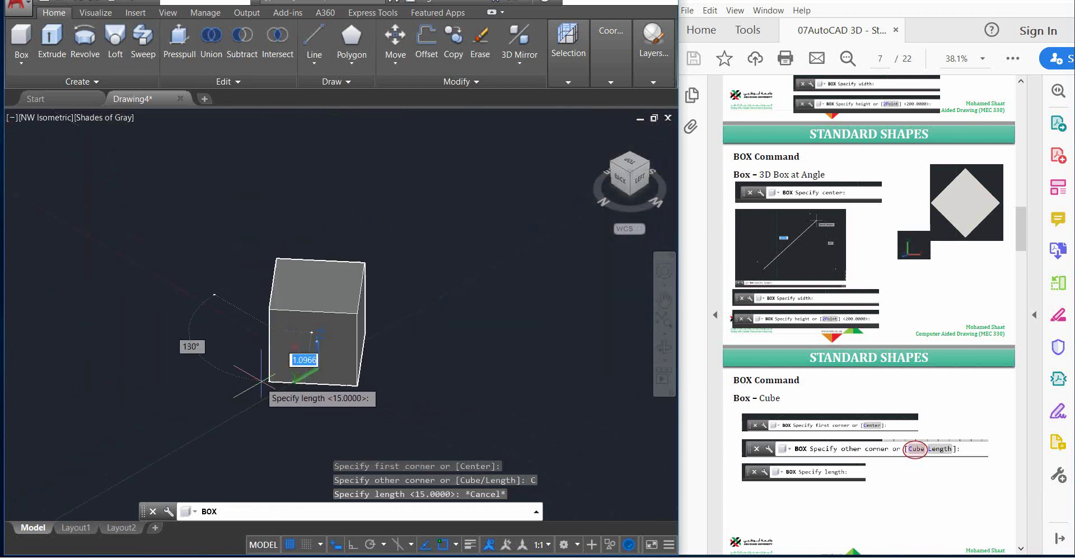
key("Tab")
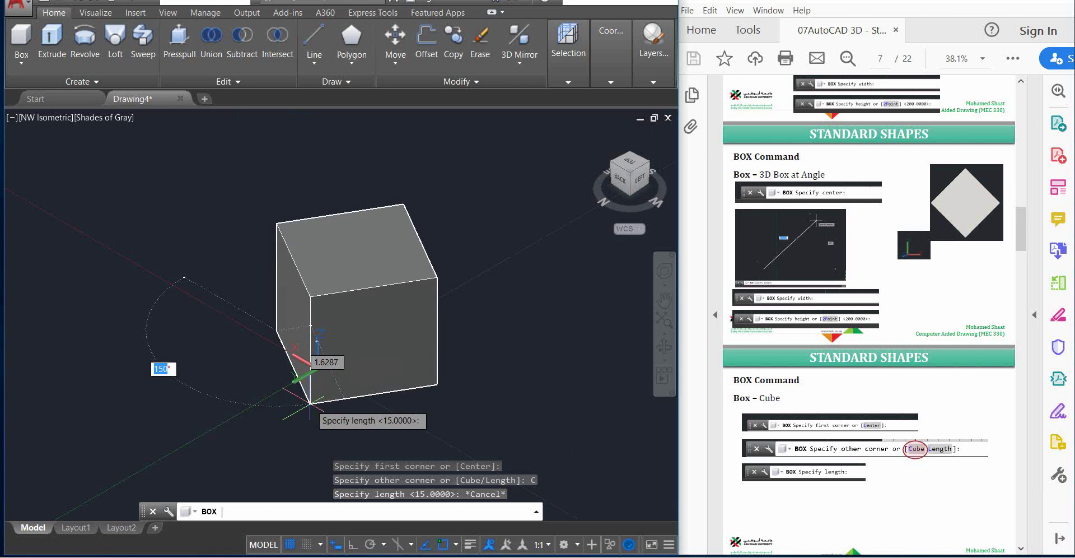
type("135")
key("Tab")
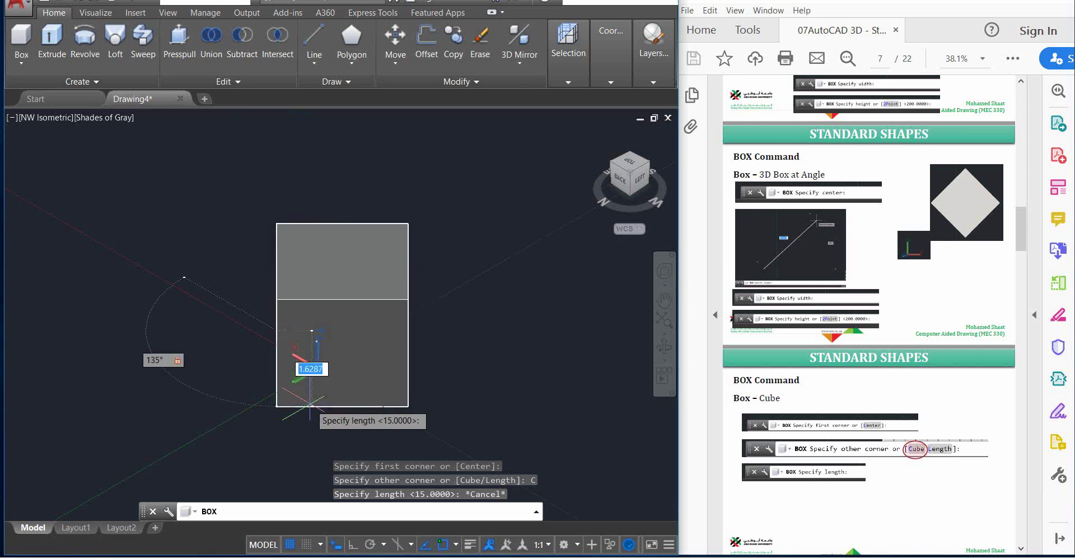
type("10")
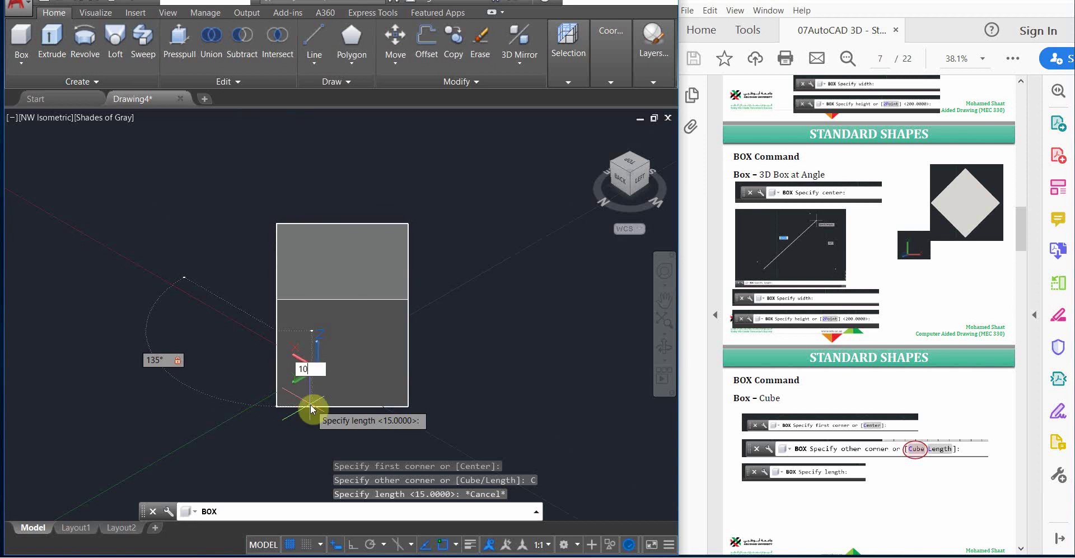
key("Return")
- Examine the cube's shape and orientation up close and from a higher viewpoint
scroll(347, 380, "down", 4)
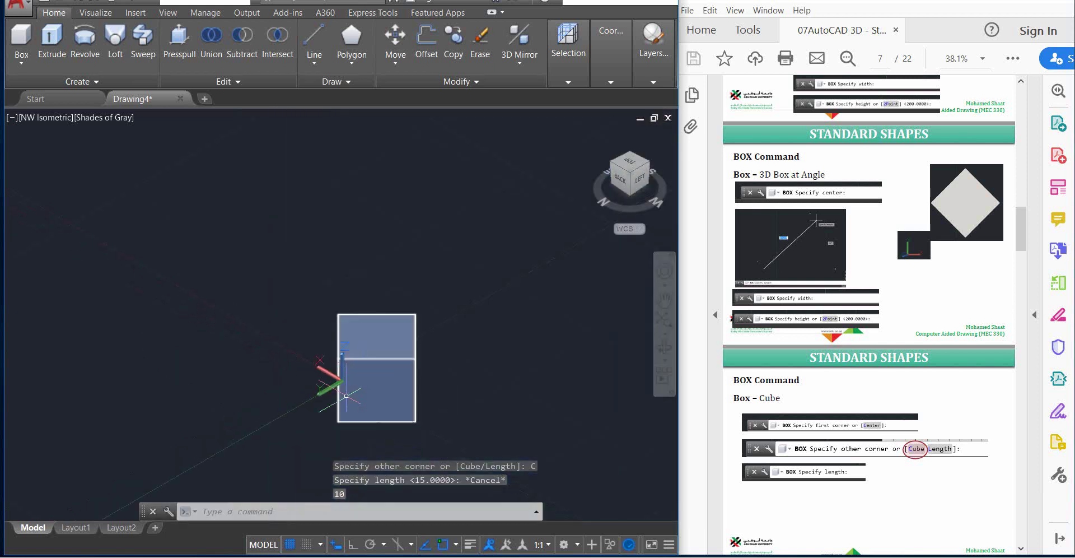
middle_click_drag(386, 379, 358, 313)
scroll(357, 319, "up", 1)
scroll(320, 257, "up", 5)
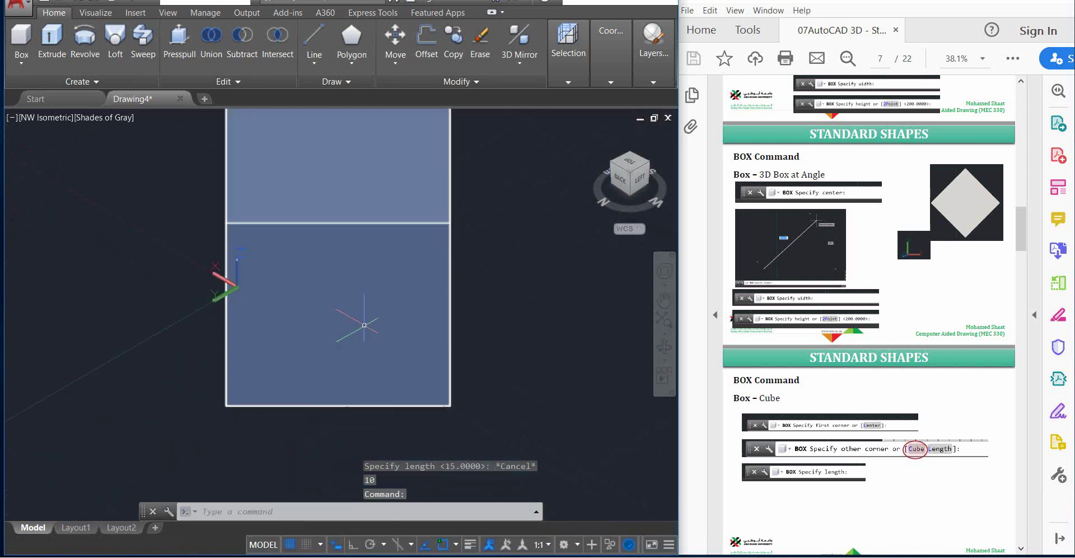
scroll(364, 274, "down", 6)
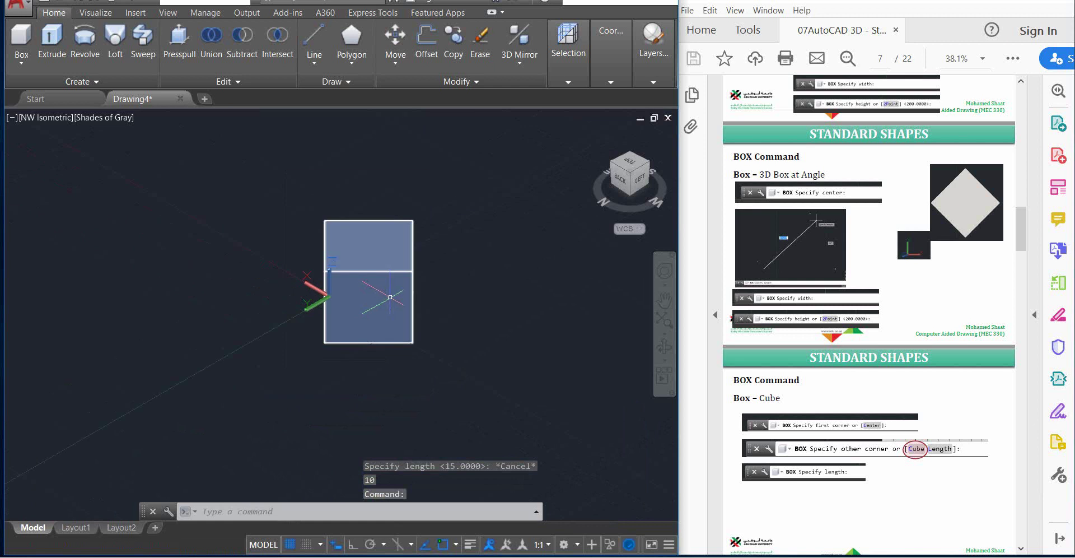
left_click(664, 347)
left_click_drag(456, 360, 425, 386)
key("Escape")
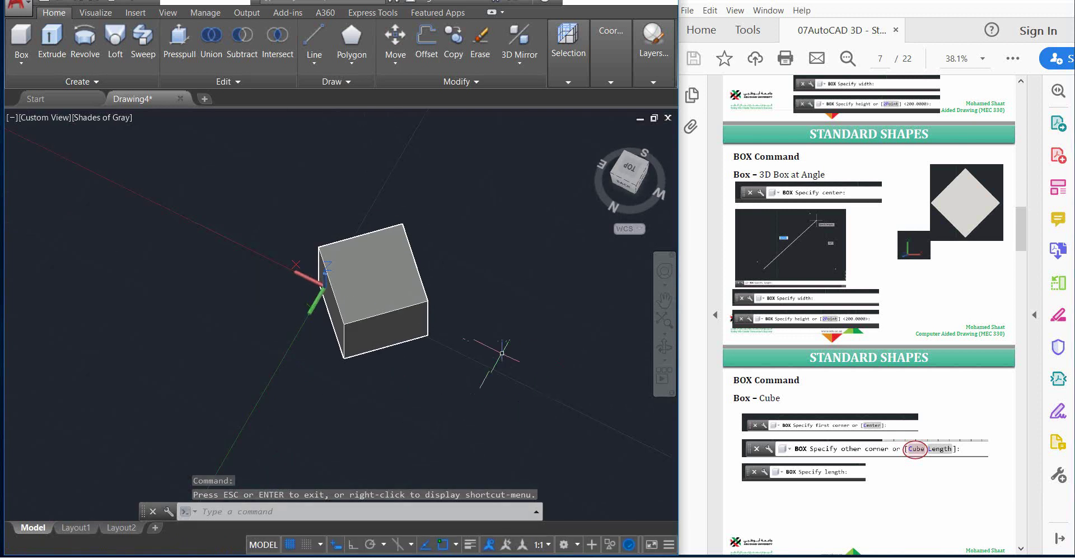
- Bring up the Cylinder command slide in the PDF notes and erase the cube from the drawing
left_click(803, 400)
scroll(824, 399, "down", 2)
scroll(823, 398, "down", 2)
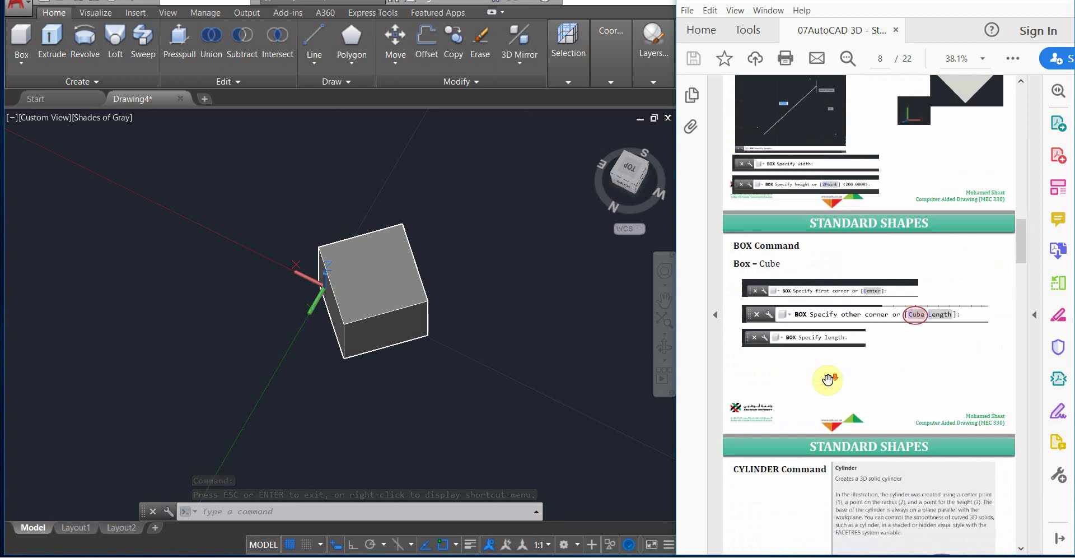
scroll(823, 367, "down", 5)
scroll(823, 363, "down", 5)
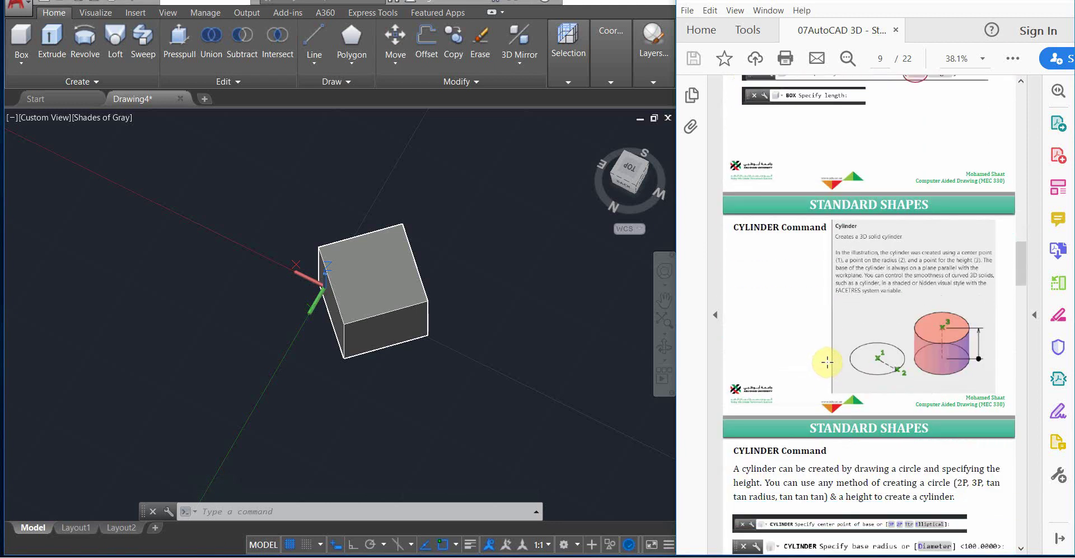
left_click(355, 263)
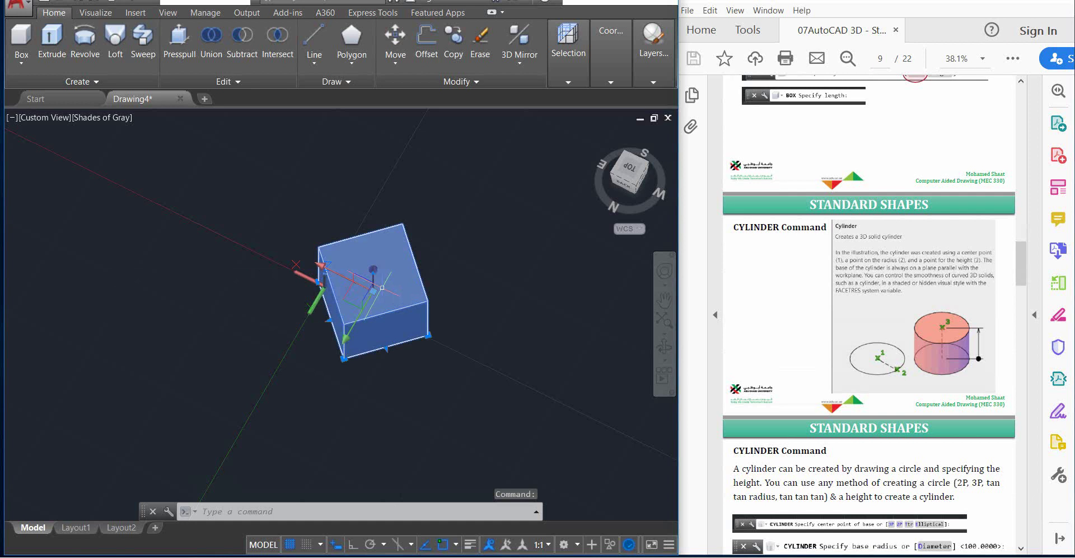
key("Delete")
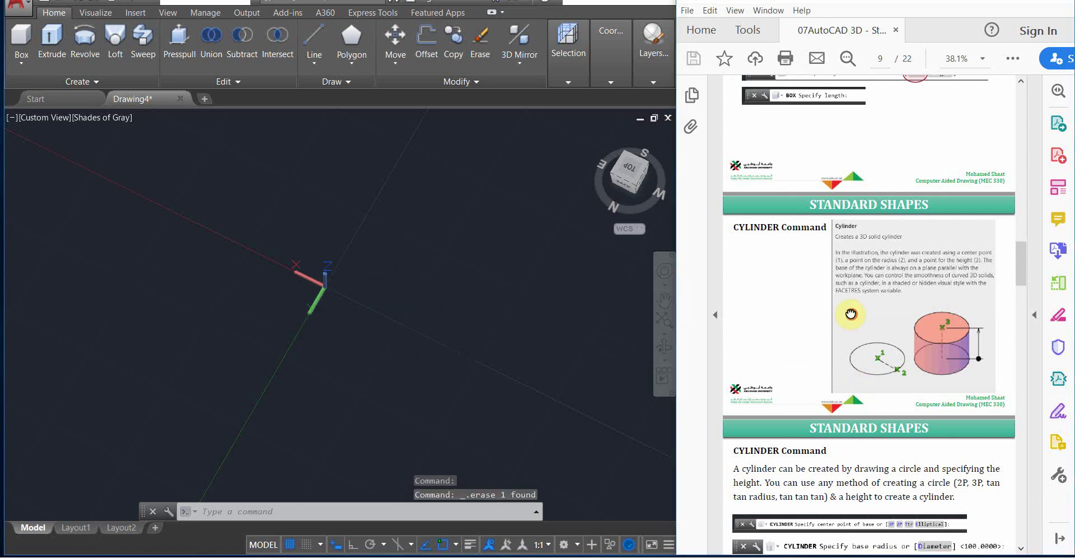
- Review the PDF slides on the Box command's Cube option and the Cylinder command
scroll(751, 345, "up", 9)
scroll(871, 307, "up", 3)
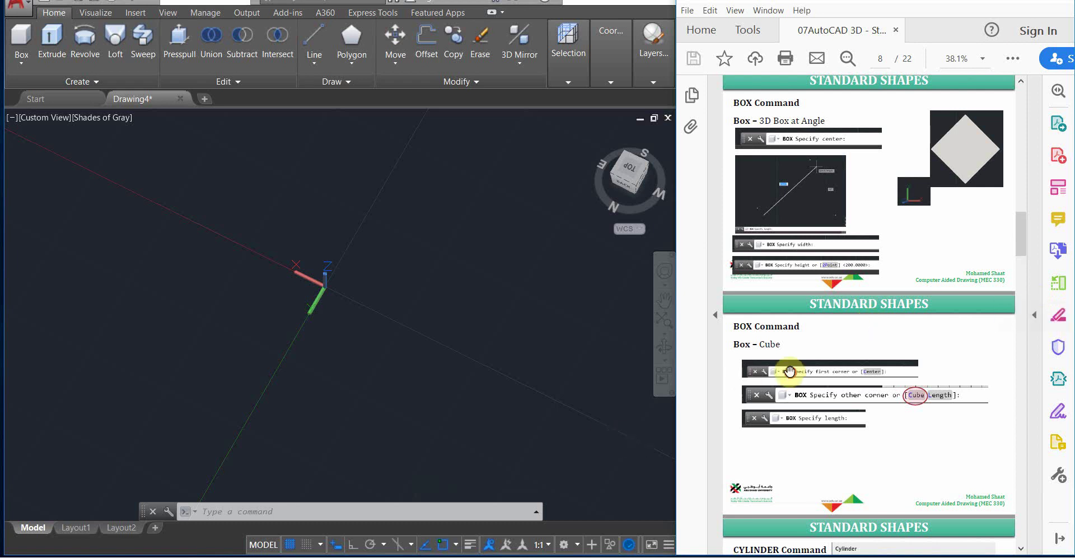
scroll(794, 386, "down", 5)
scroll(795, 388, "down", 2)
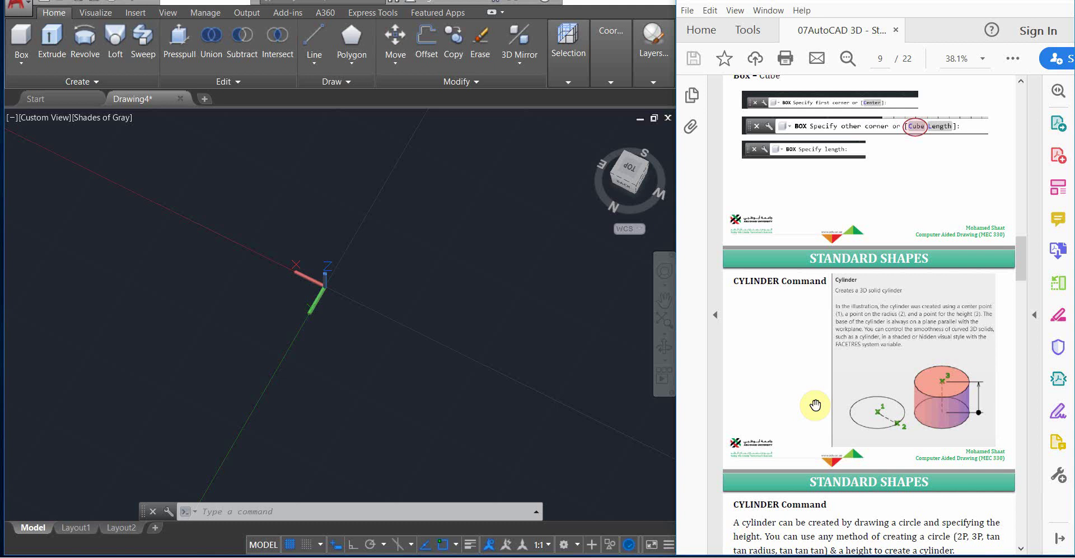
scroll(819, 336, "up", 3)
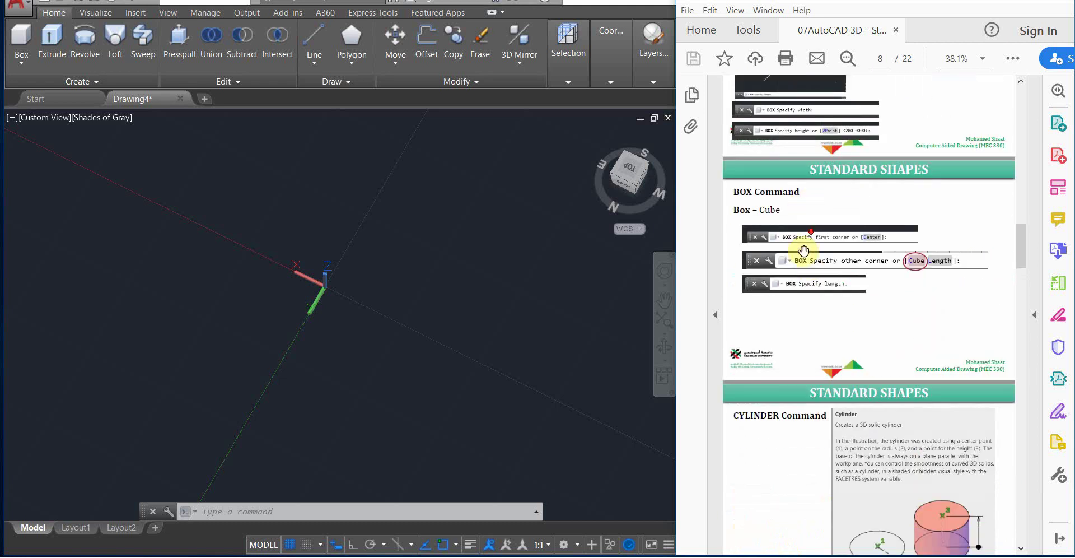
scroll(804, 250, "down", 3)
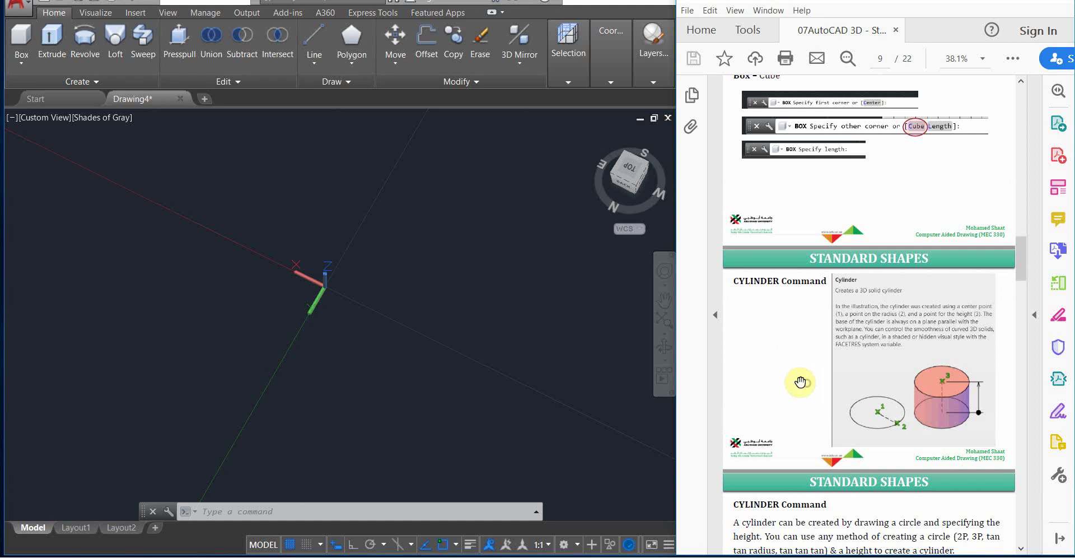
- Switch the drawing's viewpoint to NE Isometric
left_click(22, 61)
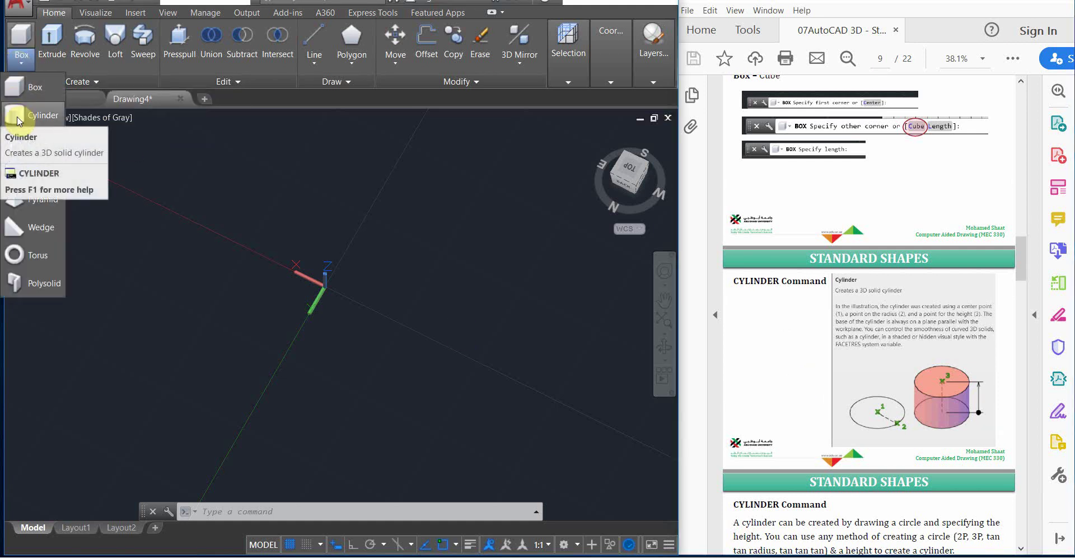
left_click(509, 418)
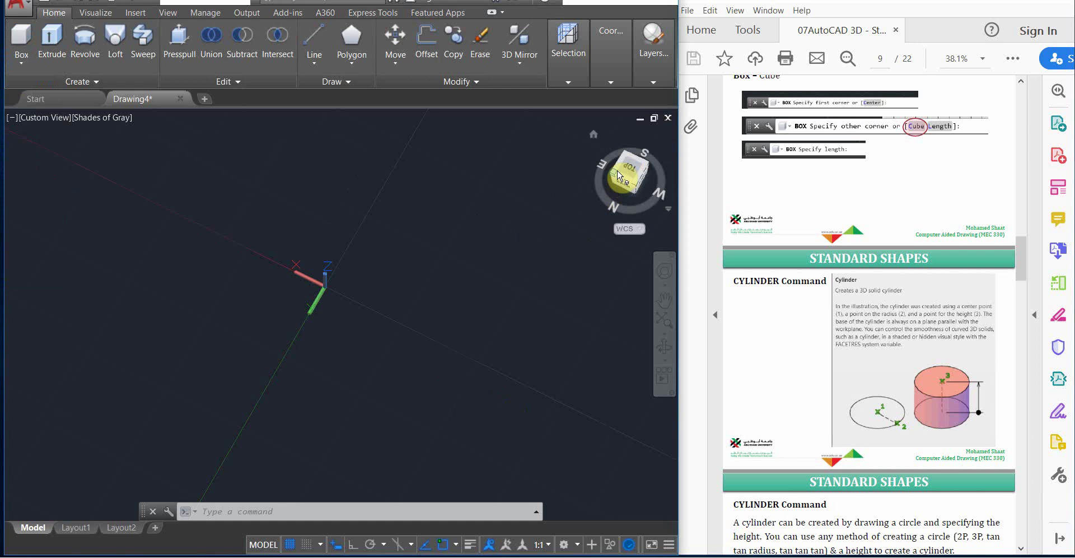
left_click(614, 174)
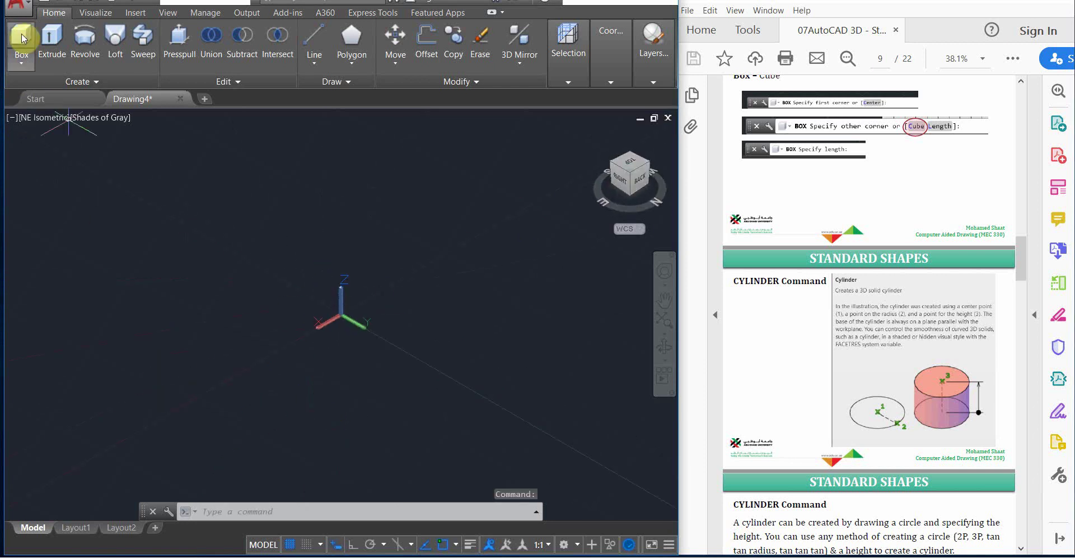
- Try an upward cylinder centred at 0,0 with base radius 2 and height 5, and undo it
left_click(23, 64)
left_click(37, 115)
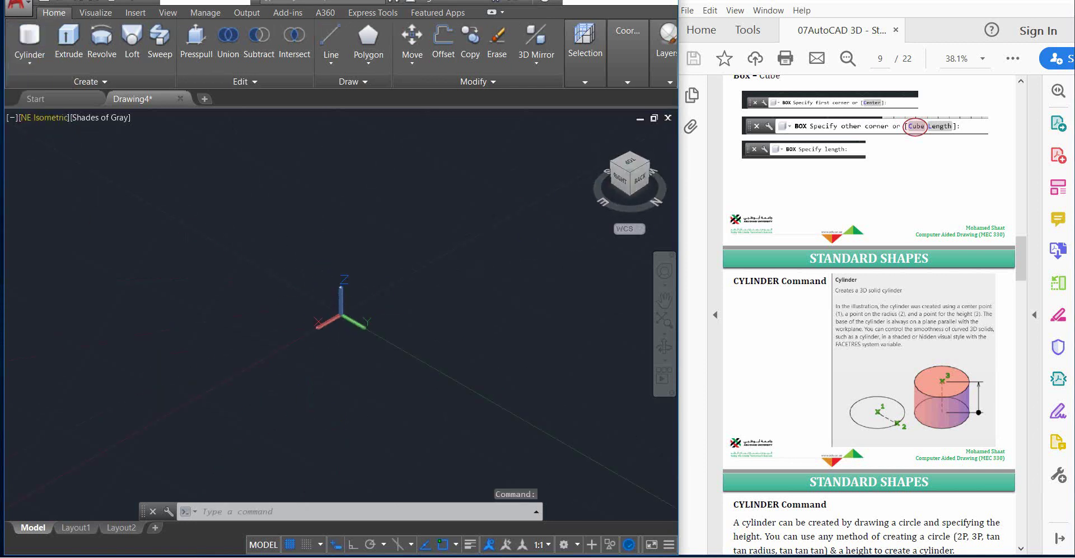
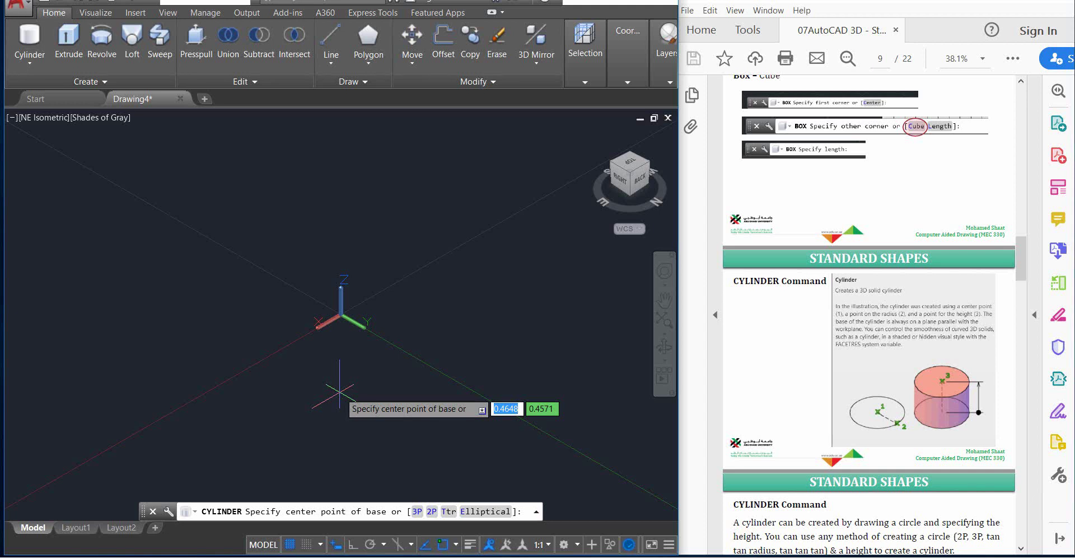
type("0")
key("Tab")
type("0")
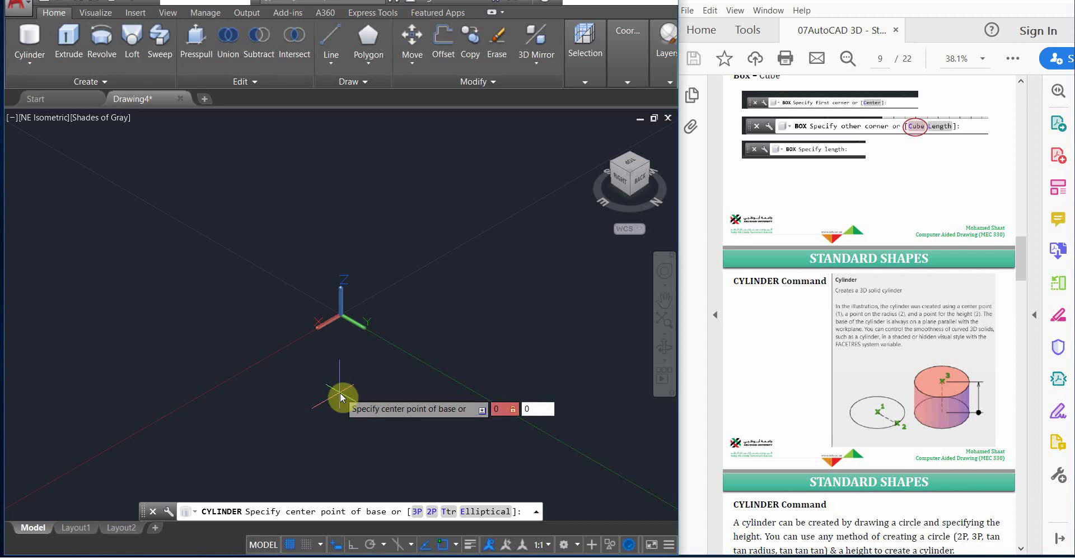
key("Return")
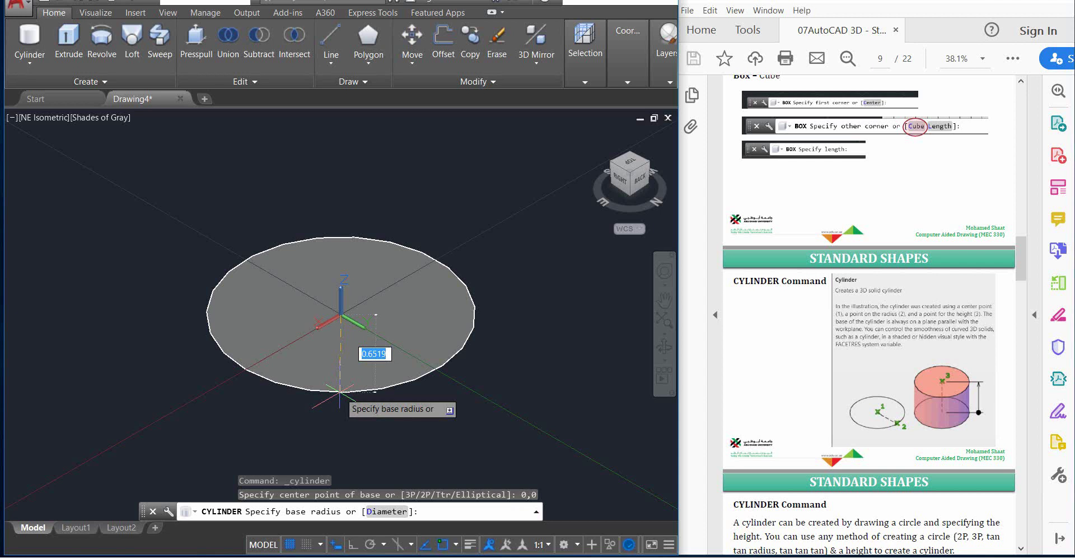
type("2")
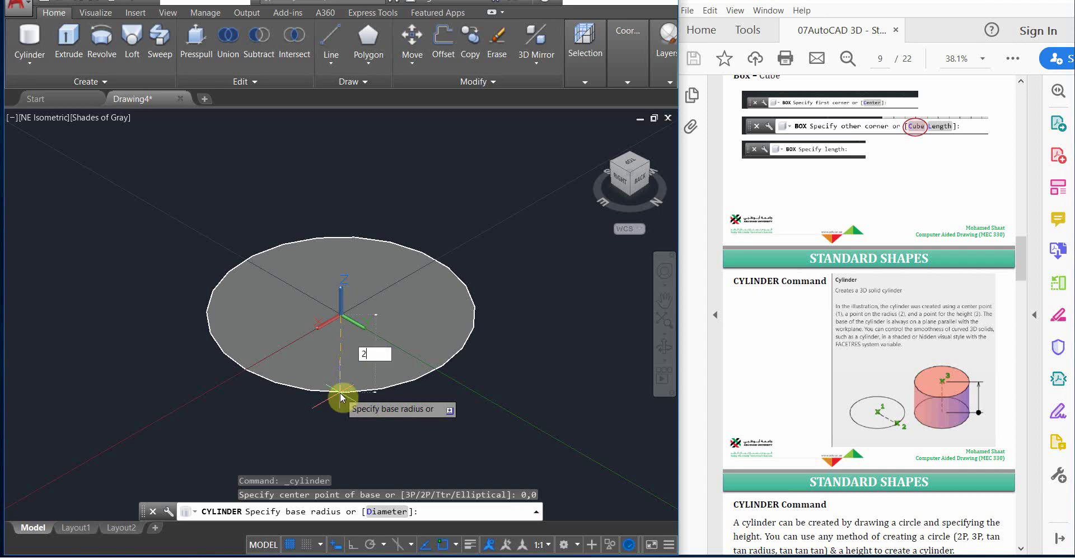
key("Return")
scroll(382, 403, "down", 3)
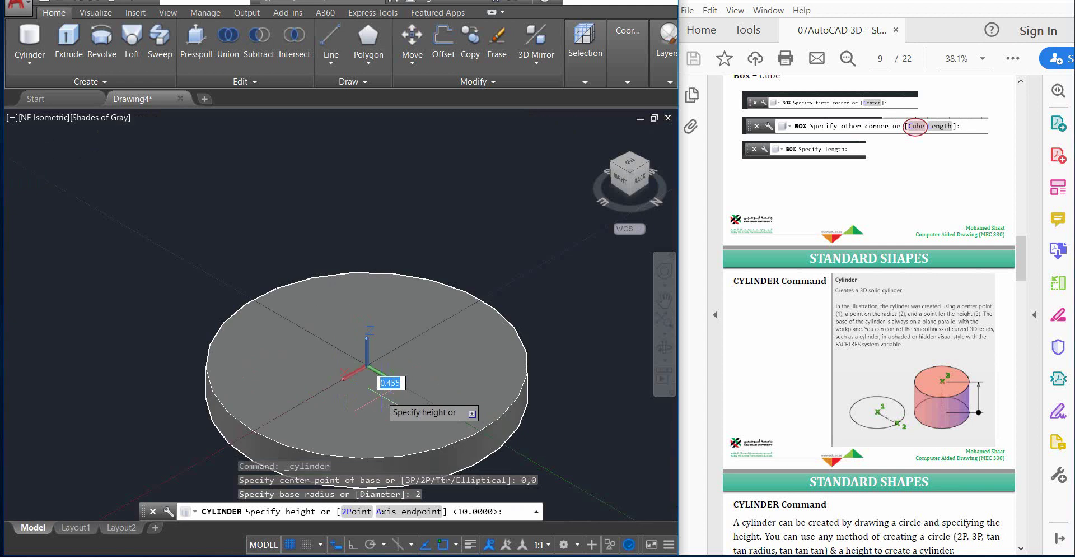
scroll(386, 431, "down", 3)
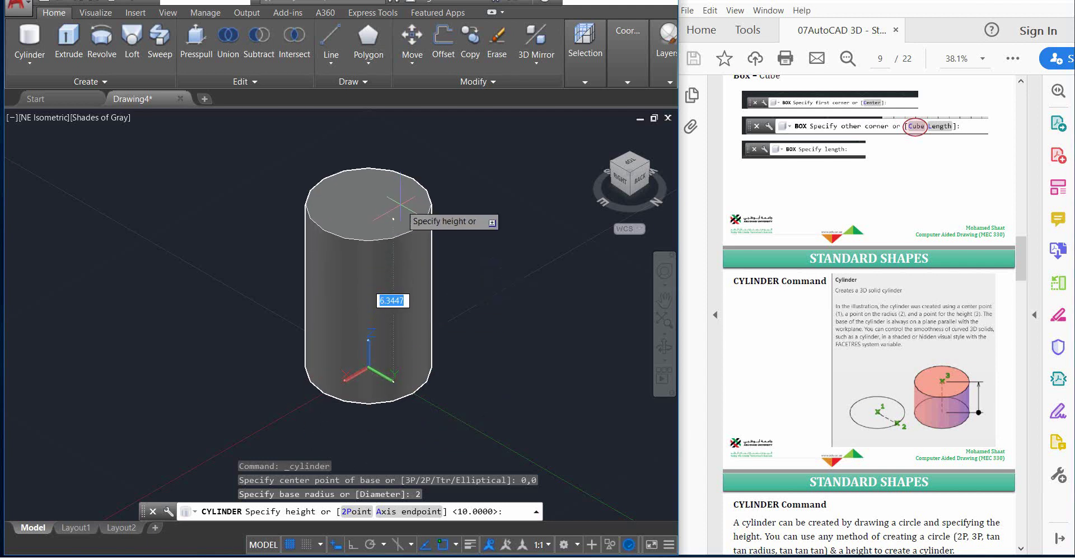
type("5")
key("Return")
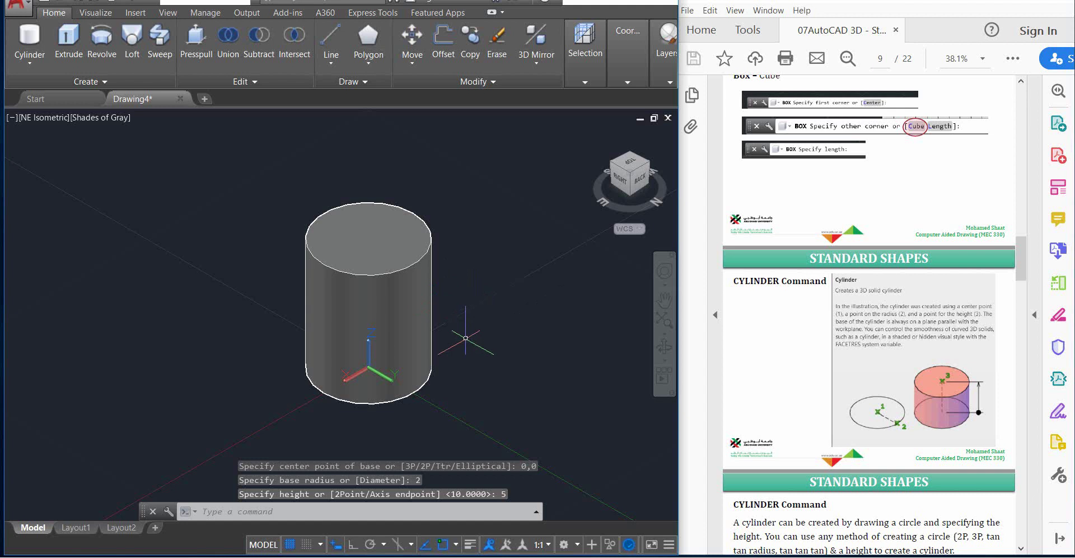
key("ctrl+z")
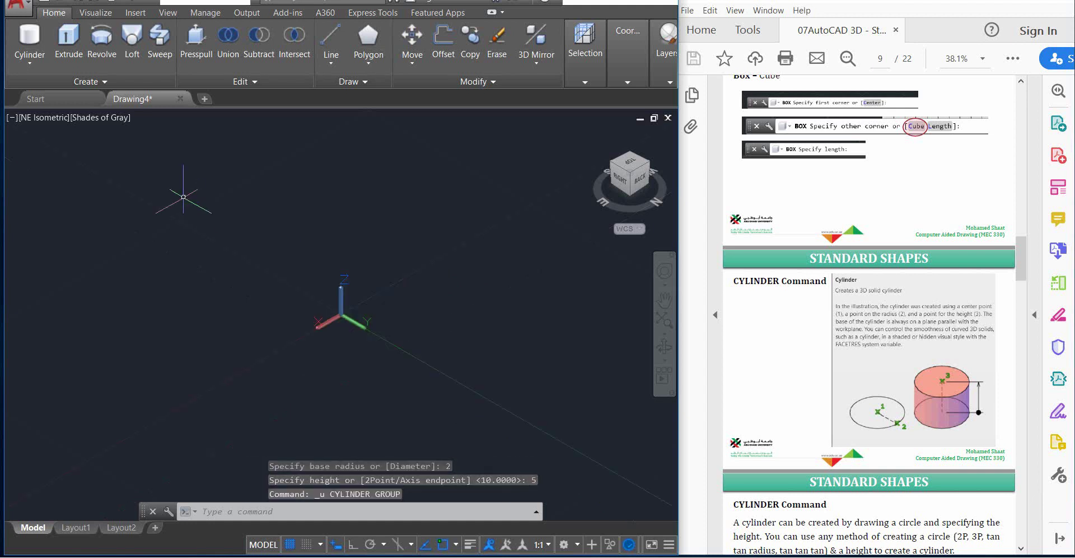
- Create a cylinder centred at 0,0 with base radius 2 and height 5, extending downward from the origin
left_click(30, 40)
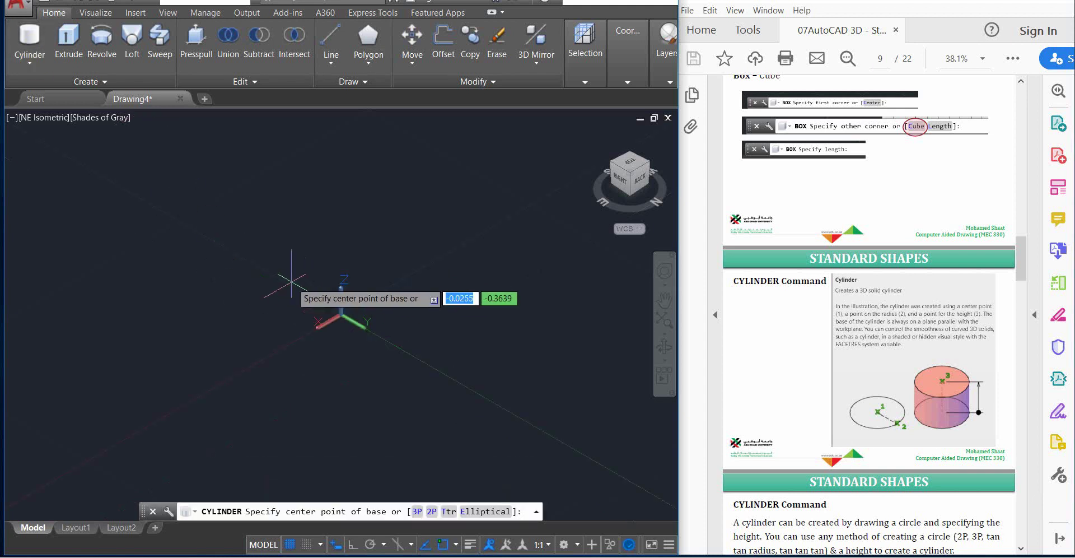
type("0,0")
key("Return")
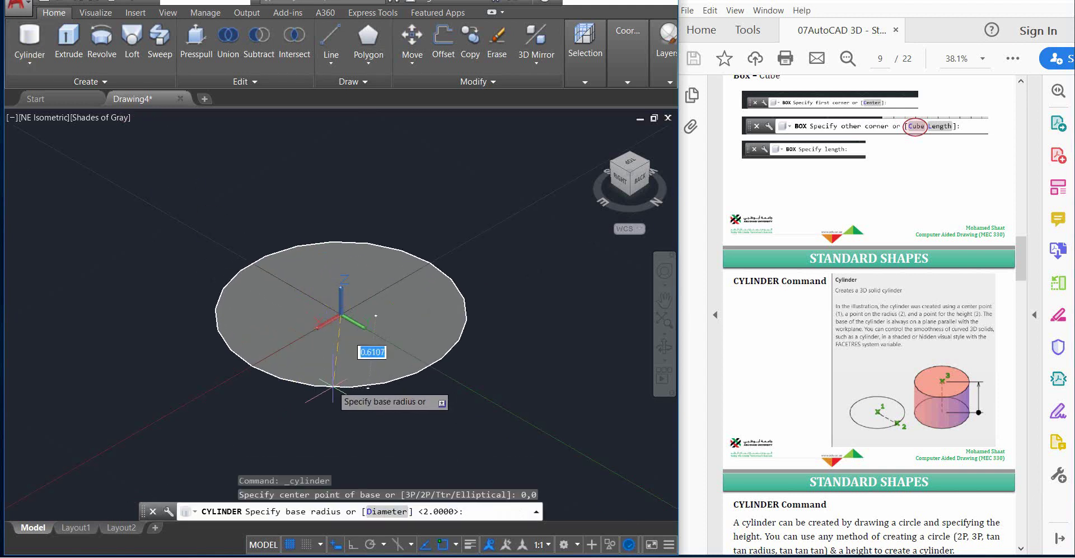
type("2")
key("Return")
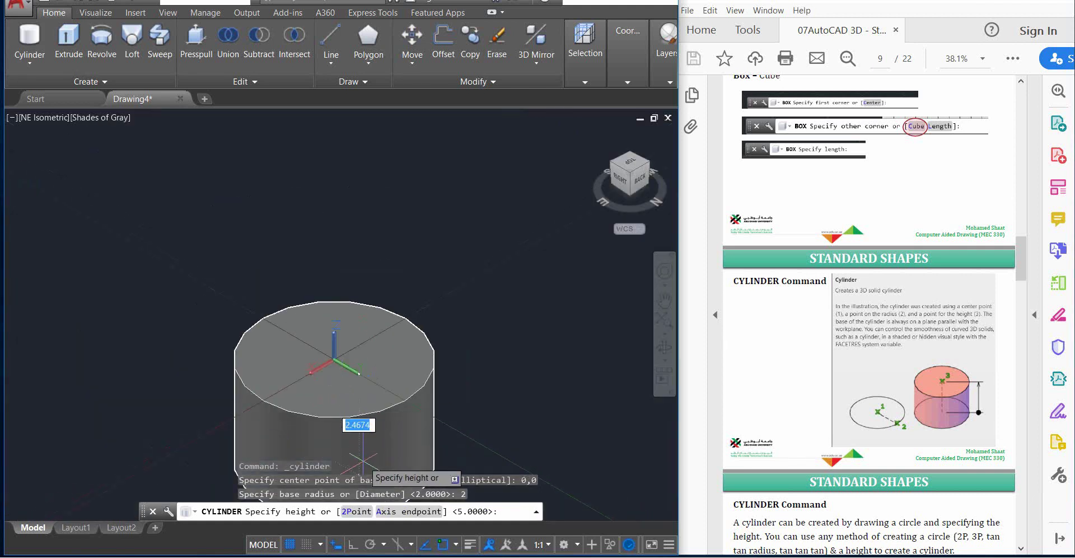
type("5")
key("Return")
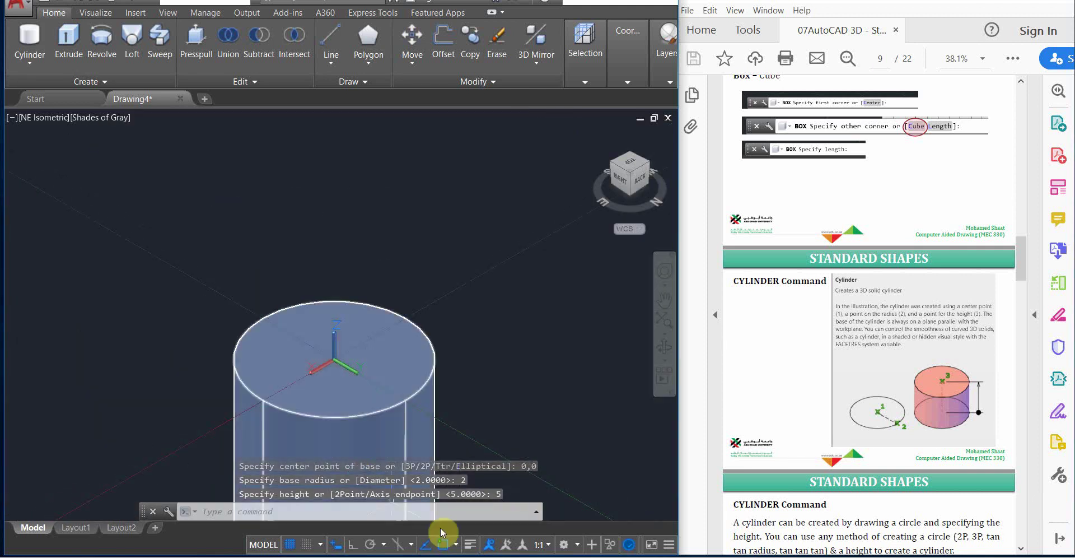
middle_click_drag(549, 386, 502, 213)
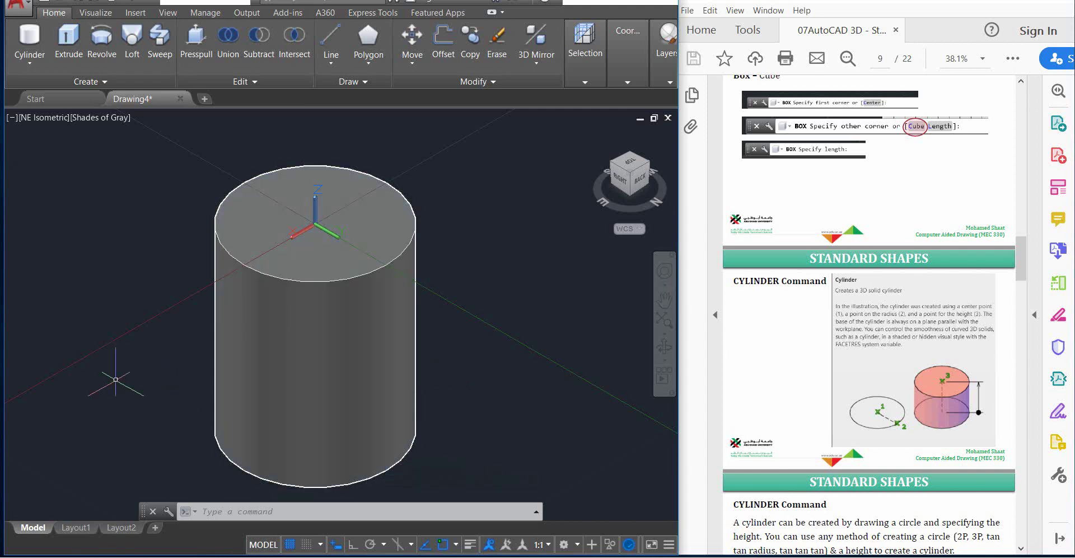
- Review the PDF slides on the Cylinder options and on the Polysolid command's height, width and justification setup
scroll(789, 386, "down", 5)
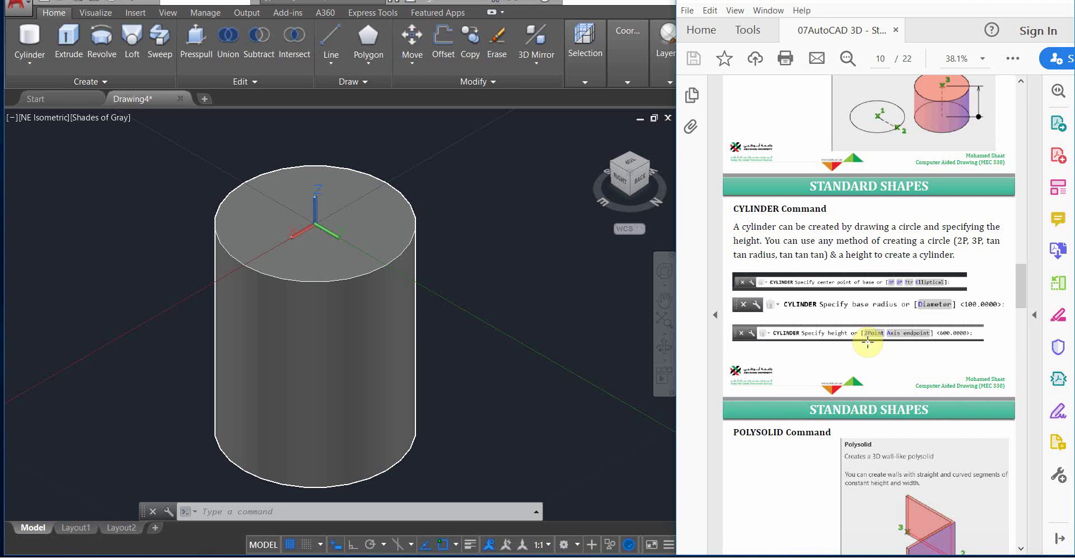
scroll(867, 341, "down", 5)
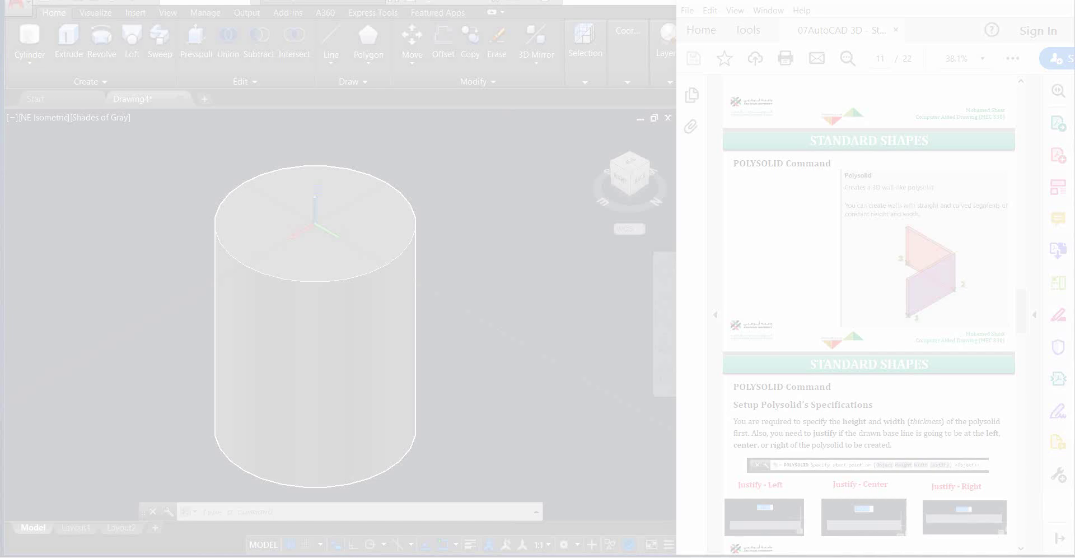
scroll(543, 203, "down", 3)
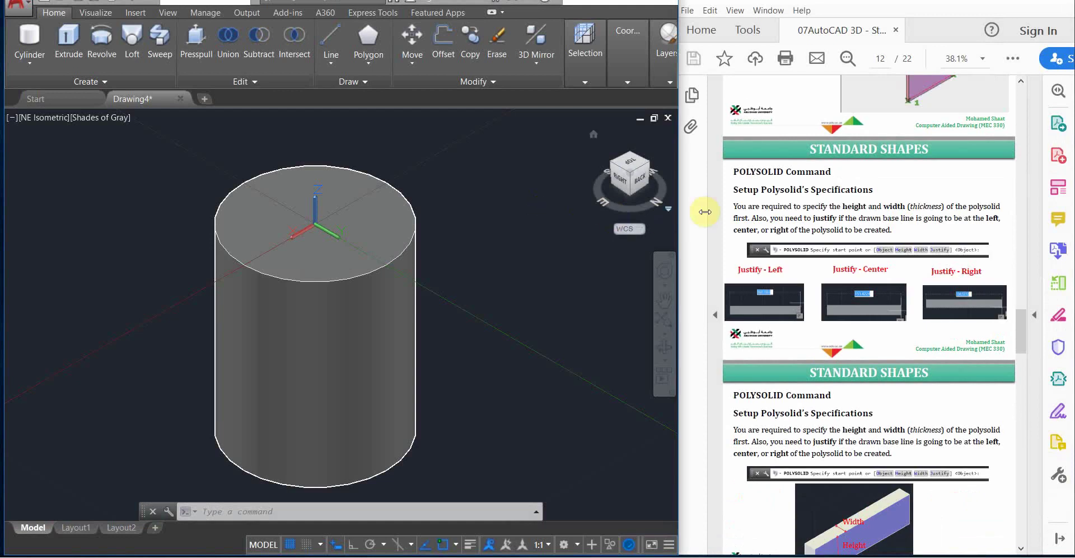
- Delete the cylinder from the drawing
left_click(31, 59)
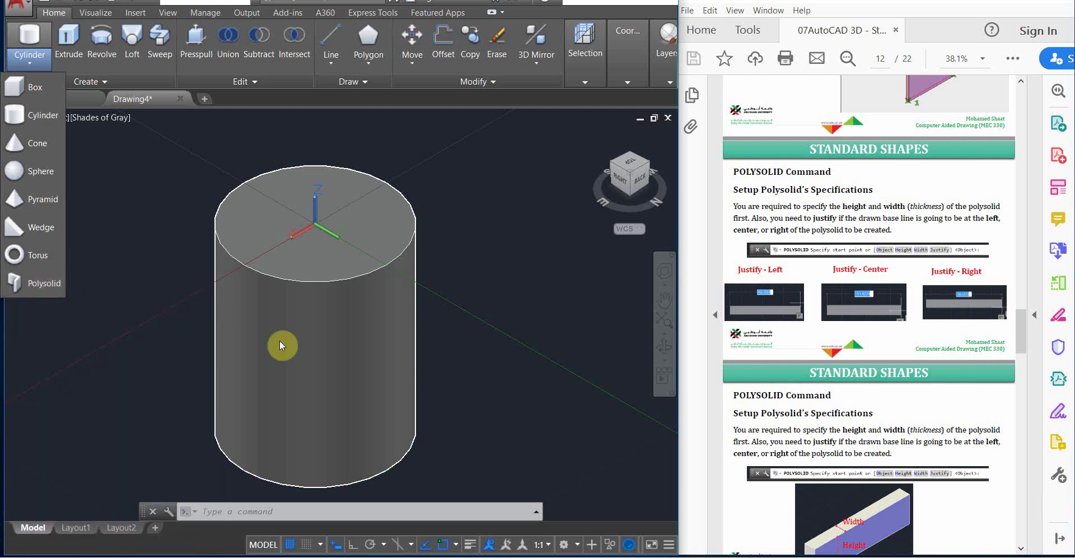
left_click(282, 342)
left_click(283, 341)
key("Delete")
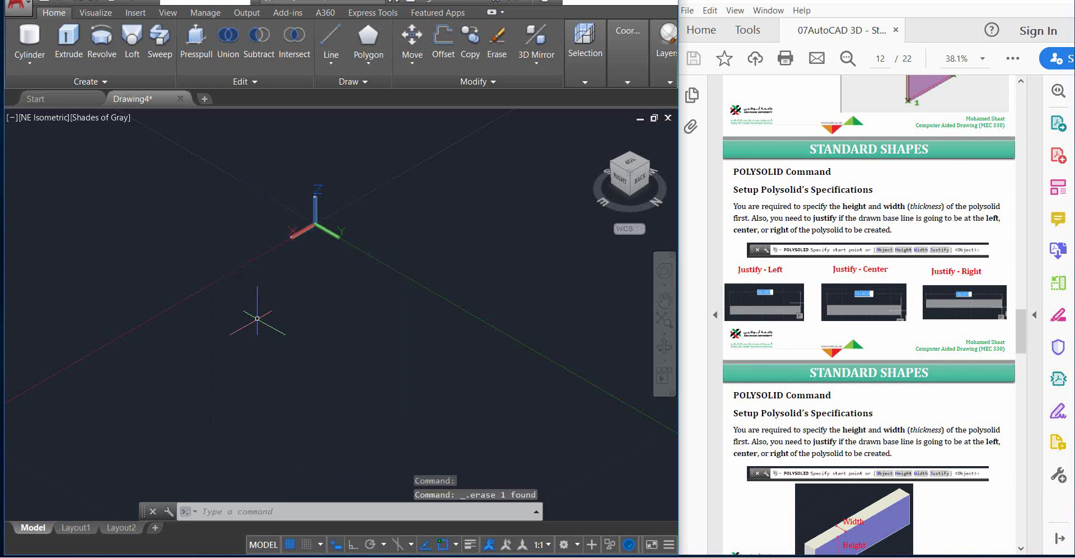
- Create a freehand, wall-like polysolid from six straight segments around the origin, using the Close option for the last one
left_click(32, 63)
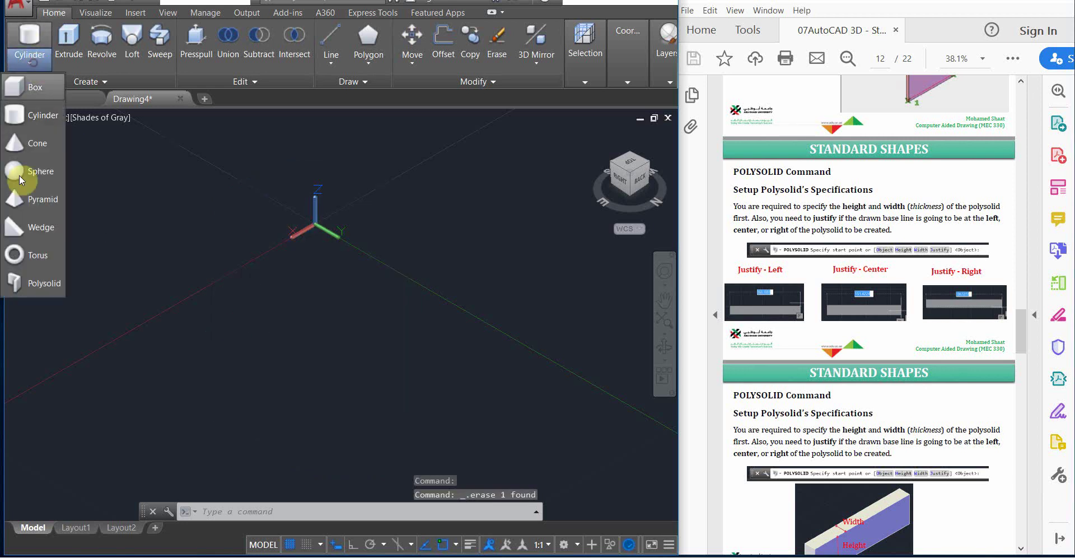
left_click(21, 284)
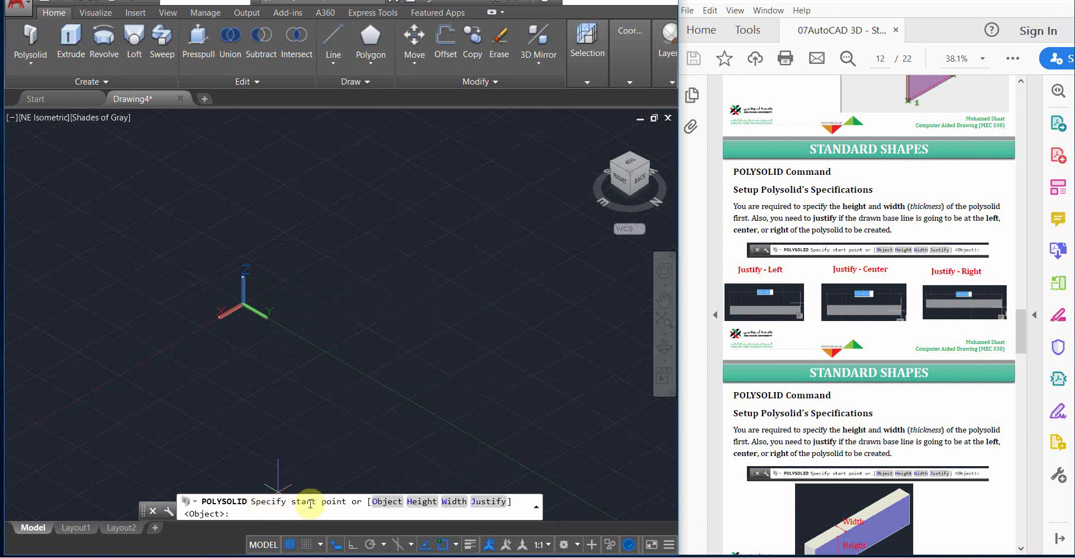
left_click(413, 242)
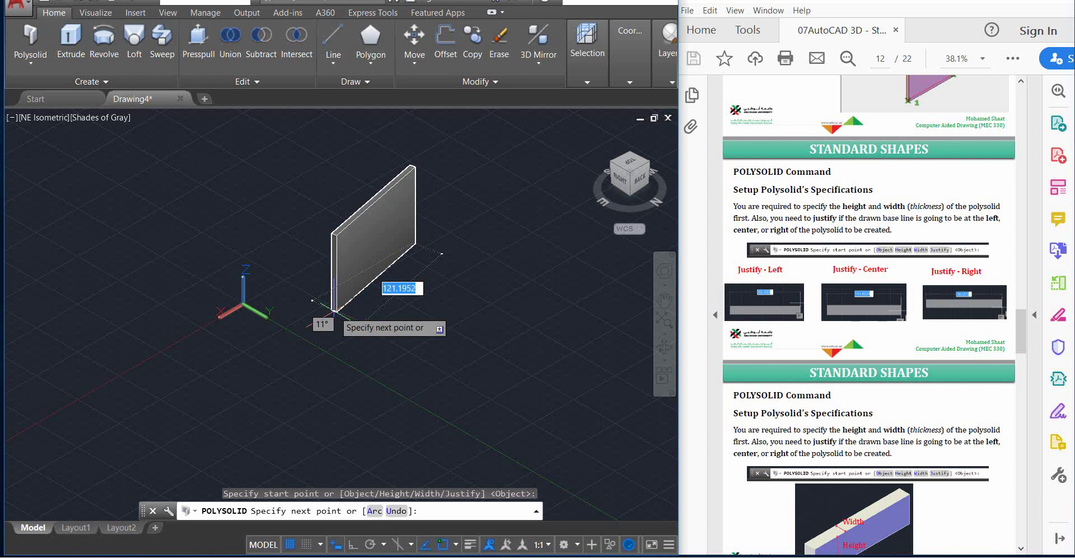
left_click(334, 364)
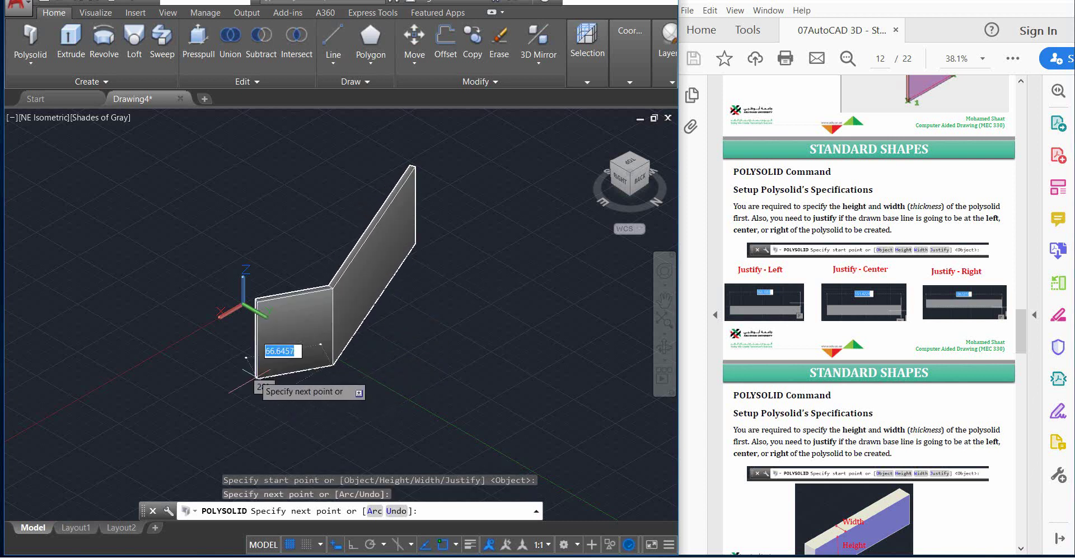
left_click(150, 288)
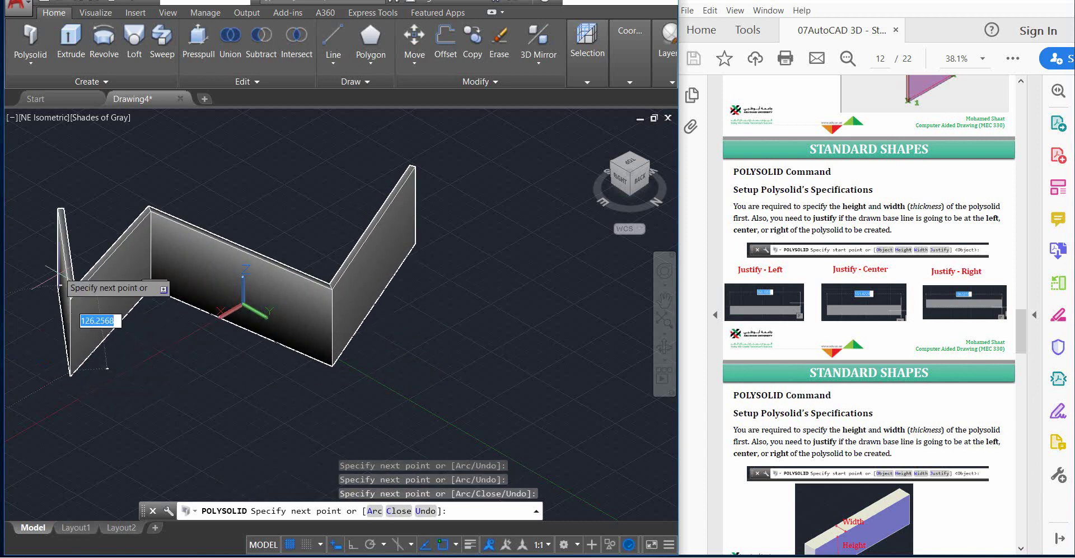
left_click(73, 369)
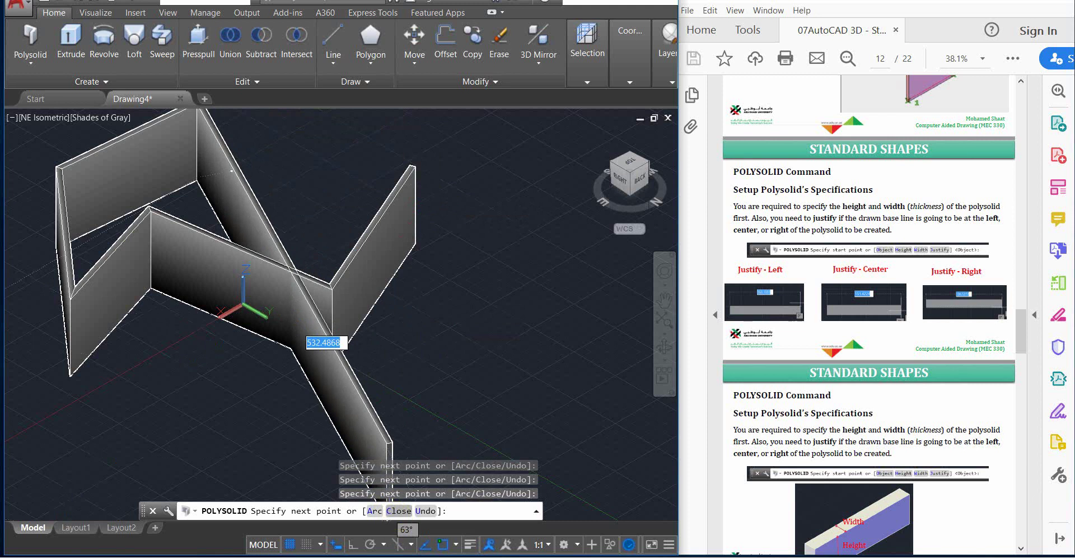
type("c")
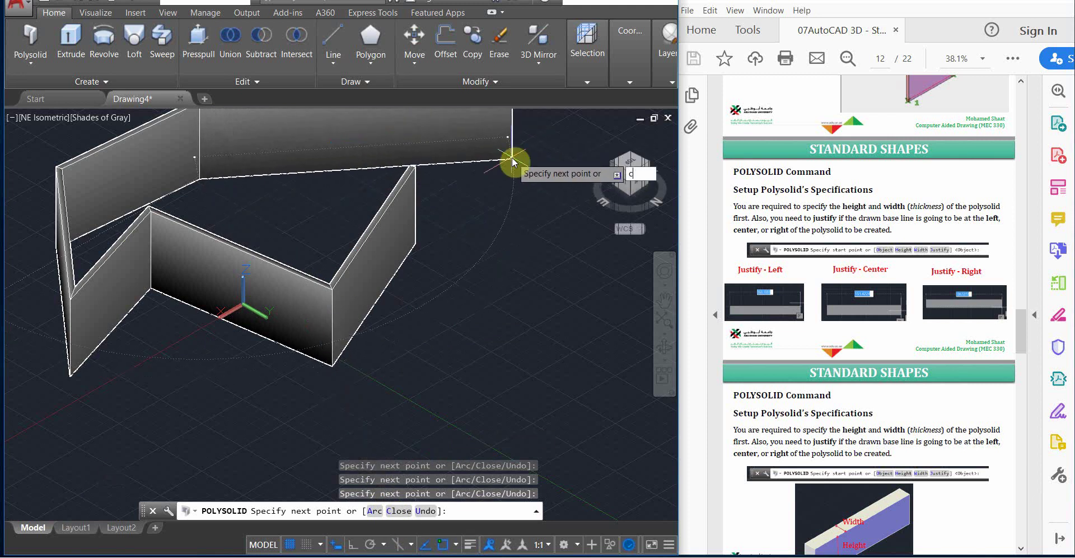
key("Return")
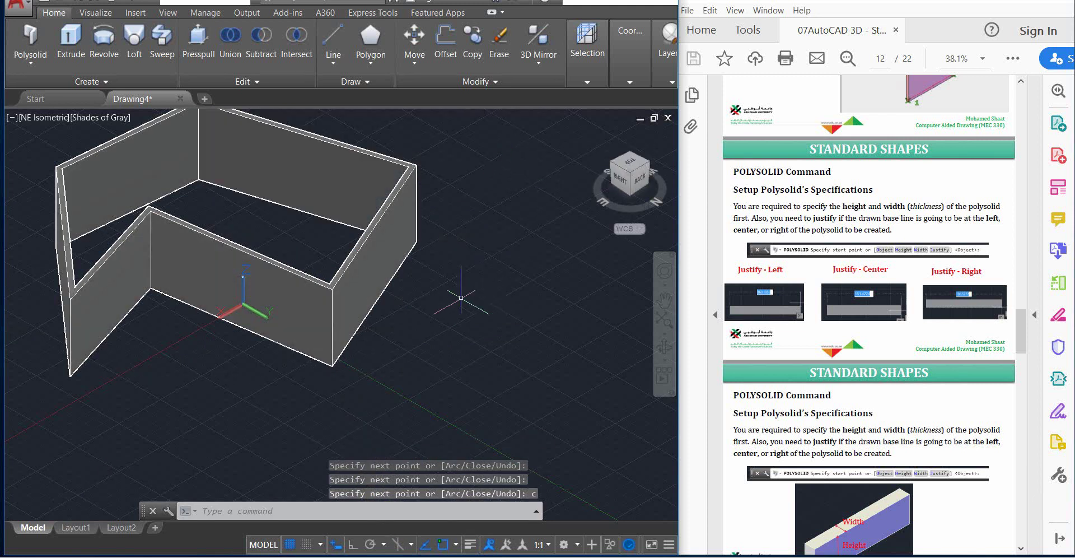
- Delete the straight-segment polysolid
scroll(461, 361, "down", 2)
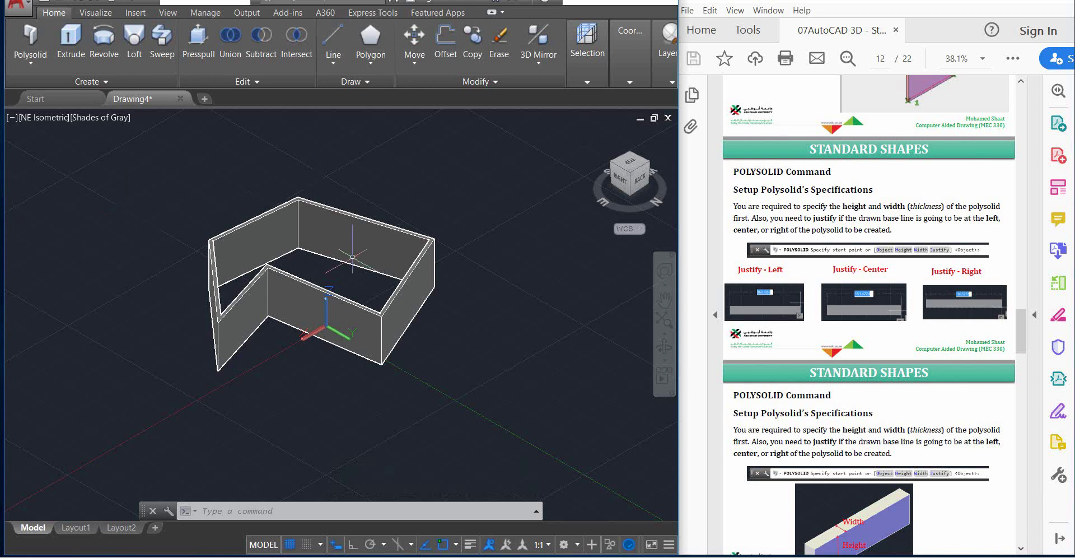
left_click(502, 202)
left_click(145, 359)
key("Delete")
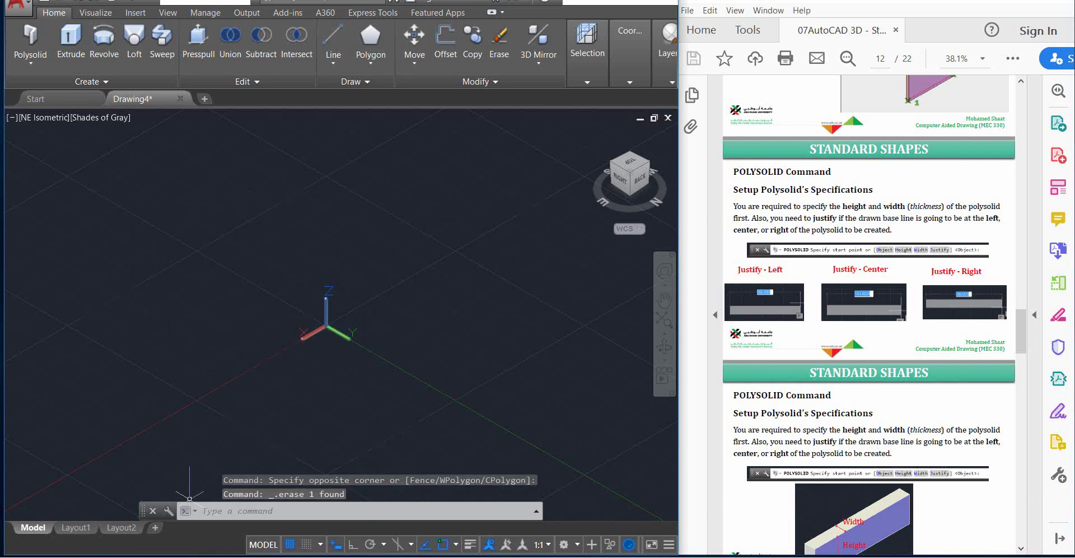
- In the Top view, start a polysolid with Ortho on and draw a stepped run of perpendicular straight segments
left_click(629, 162)
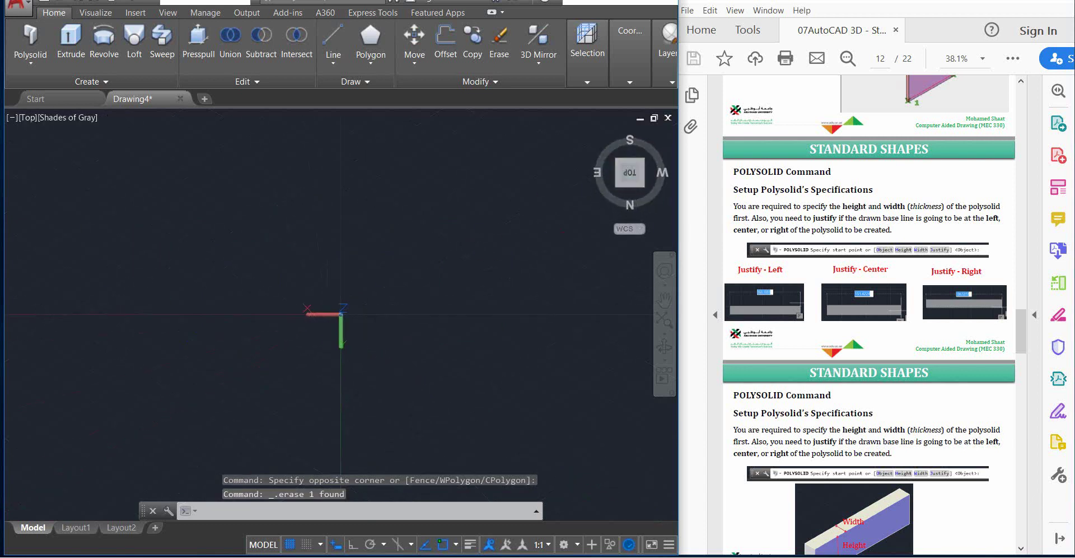
middle_click_drag(408, 307, 203, 317)
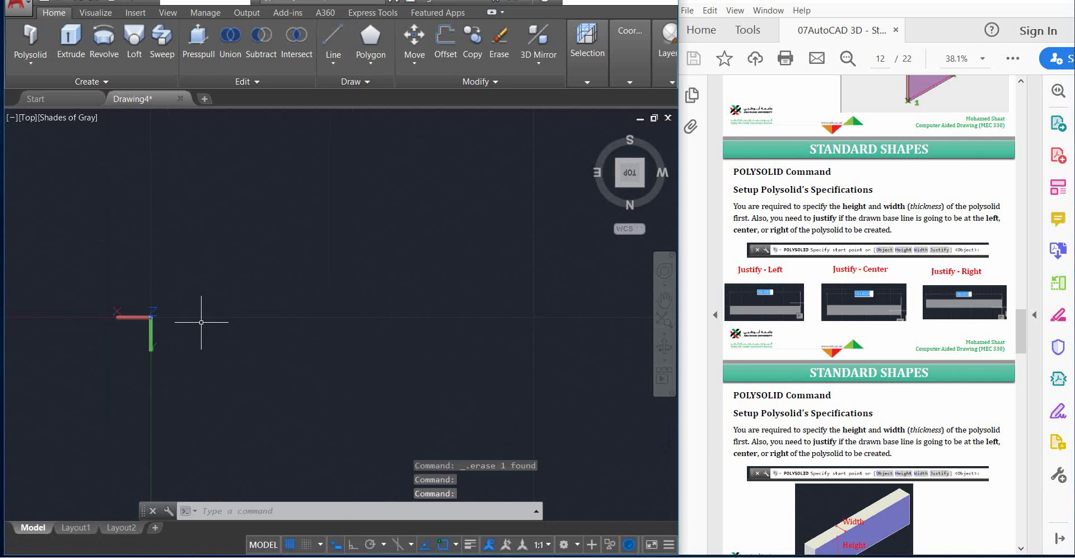
left_click(31, 37)
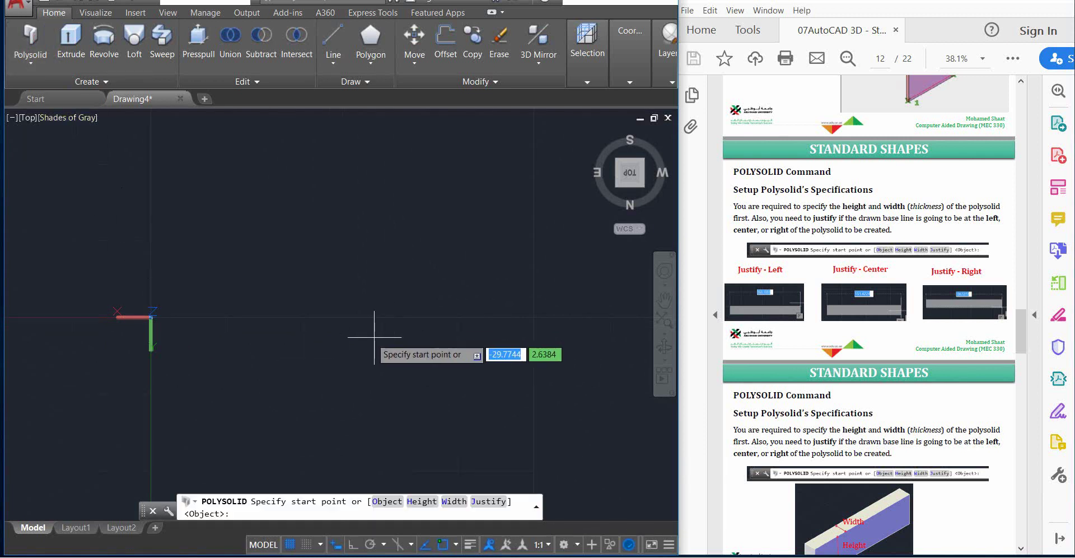
left_click(492, 342)
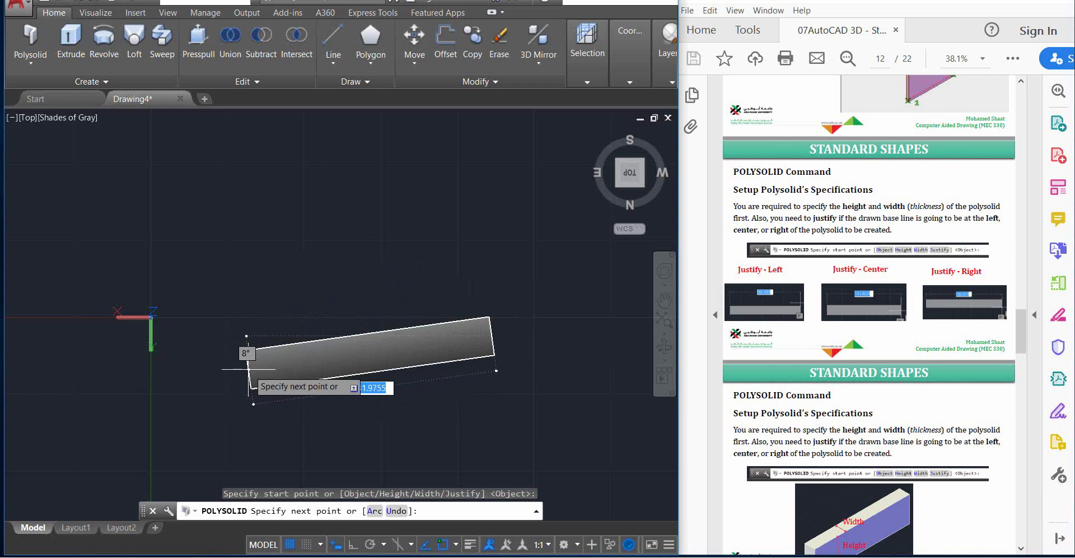
key("F8")
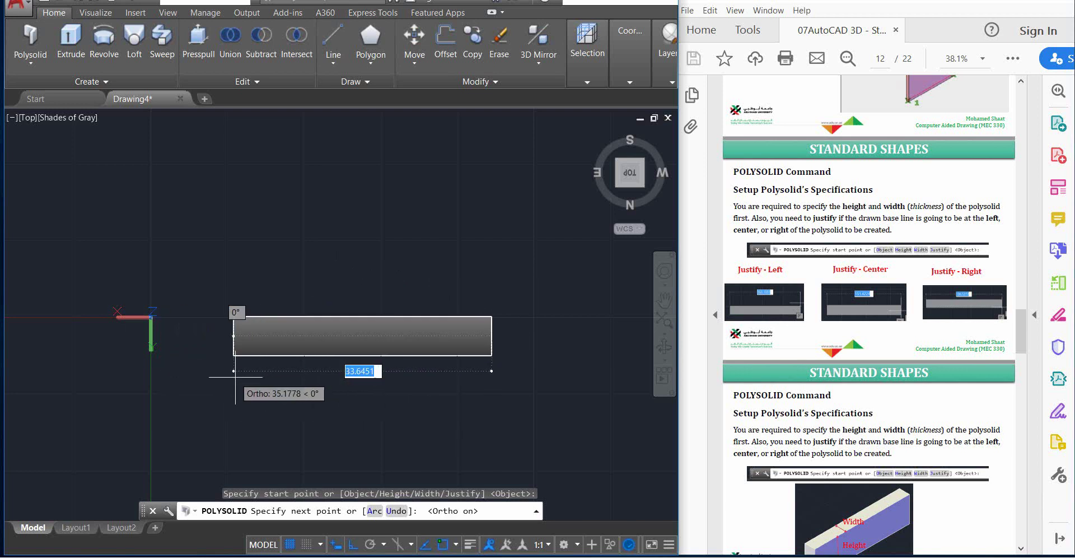
scroll(241, 372, "down", 4)
mouse_move(216, 383)
middle_mouse_down()
mouse_move(386, 376)
mouse_move(400, 359)
middle_mouse_up()
left_click(329, 353)
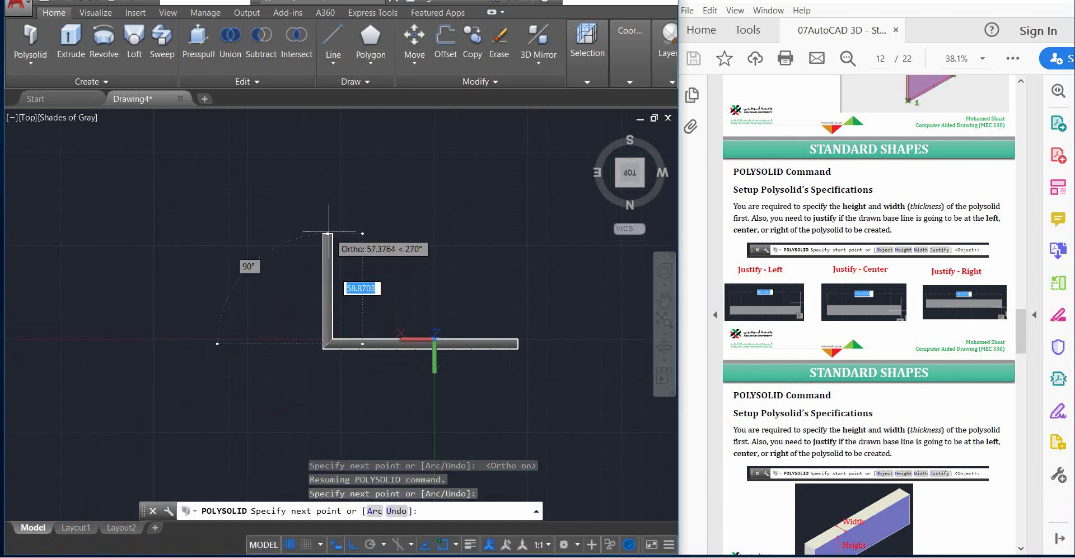
left_click(327, 223)
left_click(216, 224)
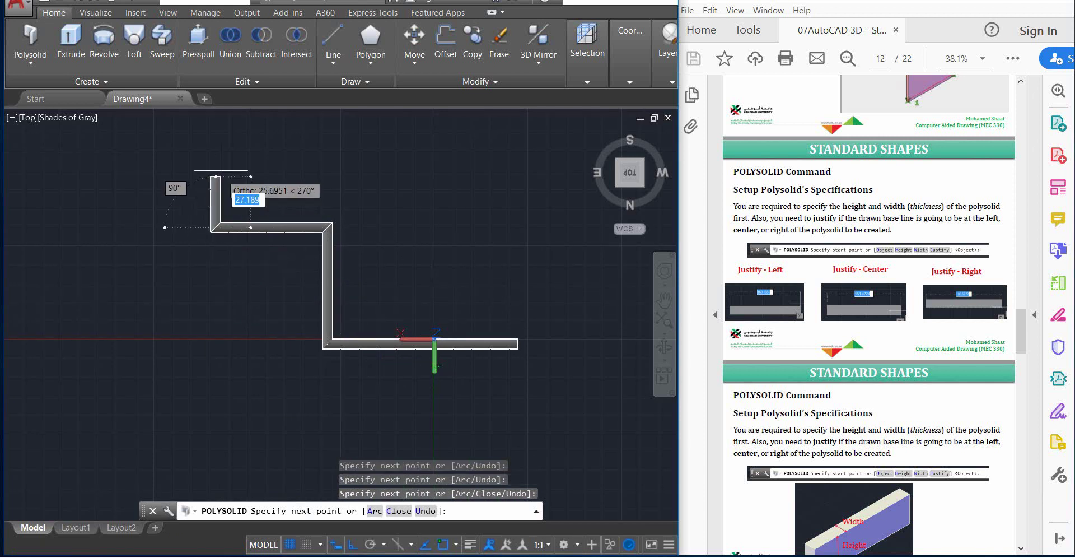
left_click(216, 152)
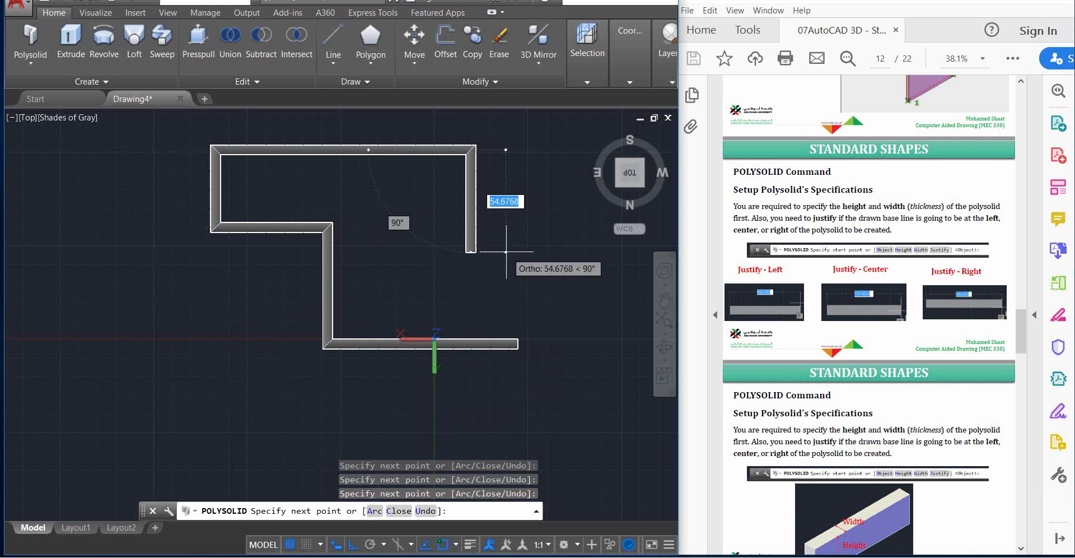
- Continue the polysolid in Arc mode with Ortho off, adding three freehand arcs and closing the outline with a final arc
type("a")
key("Return")
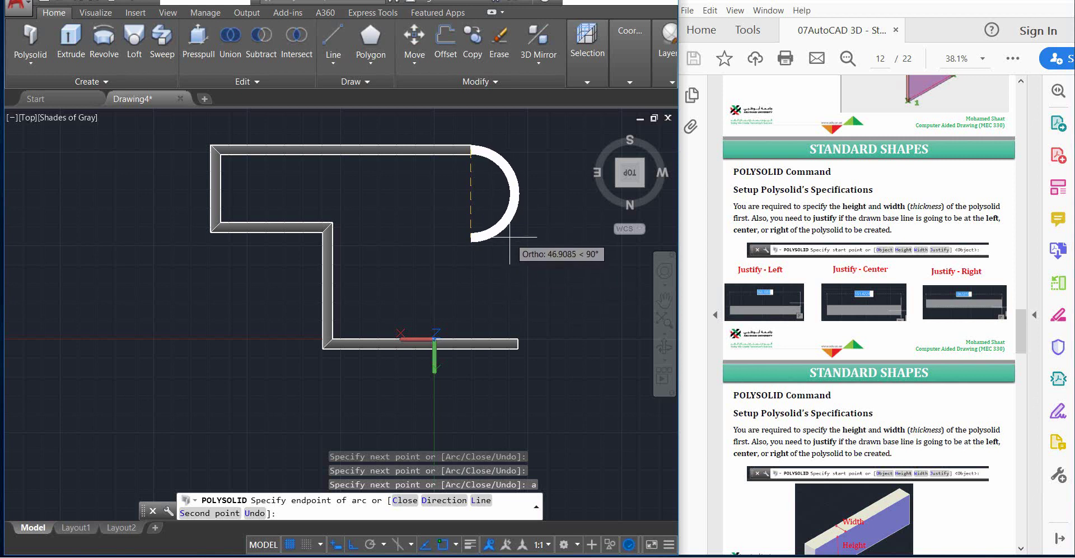
key("F8")
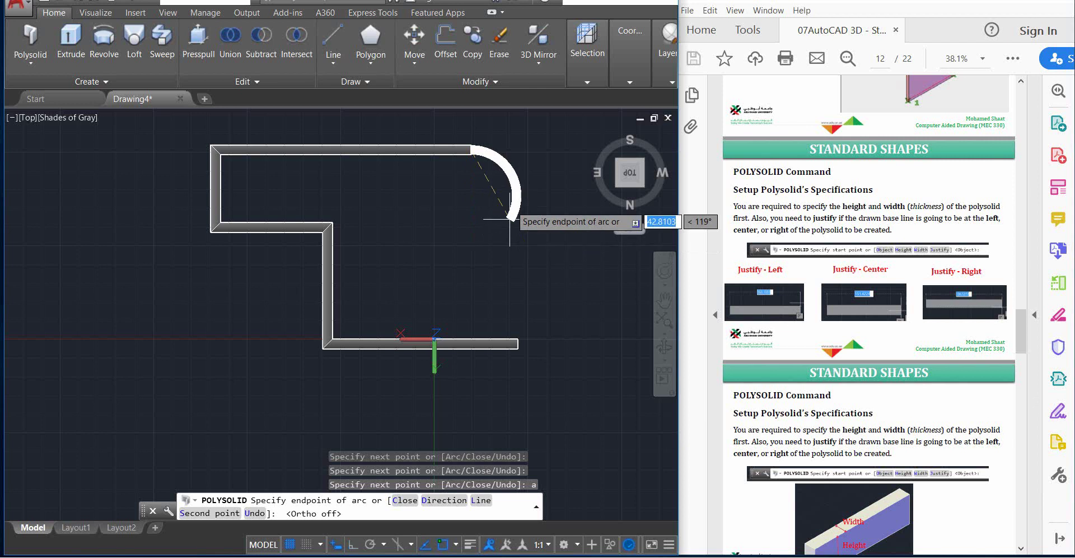
left_click(525, 213)
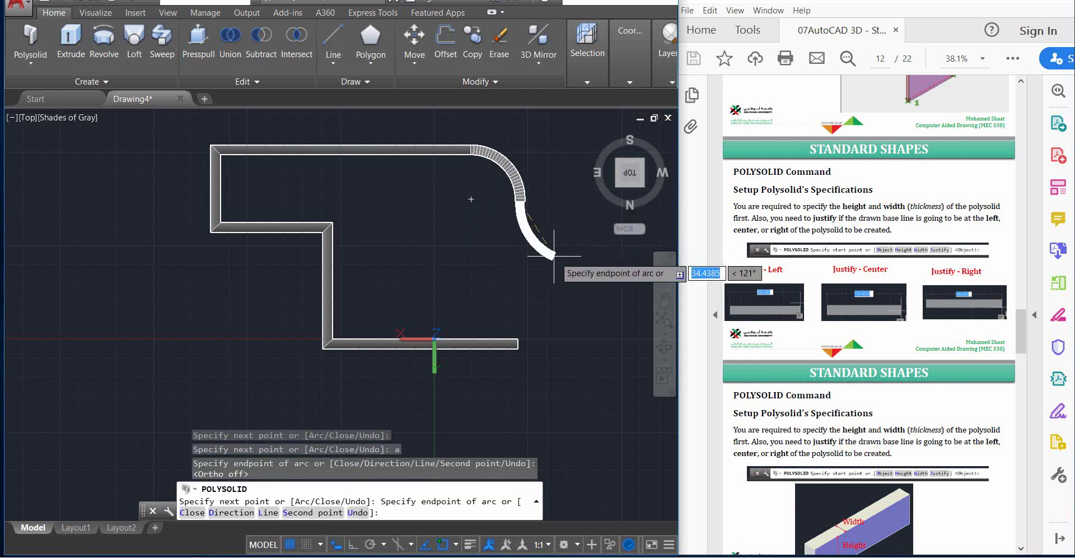
left_click(574, 263)
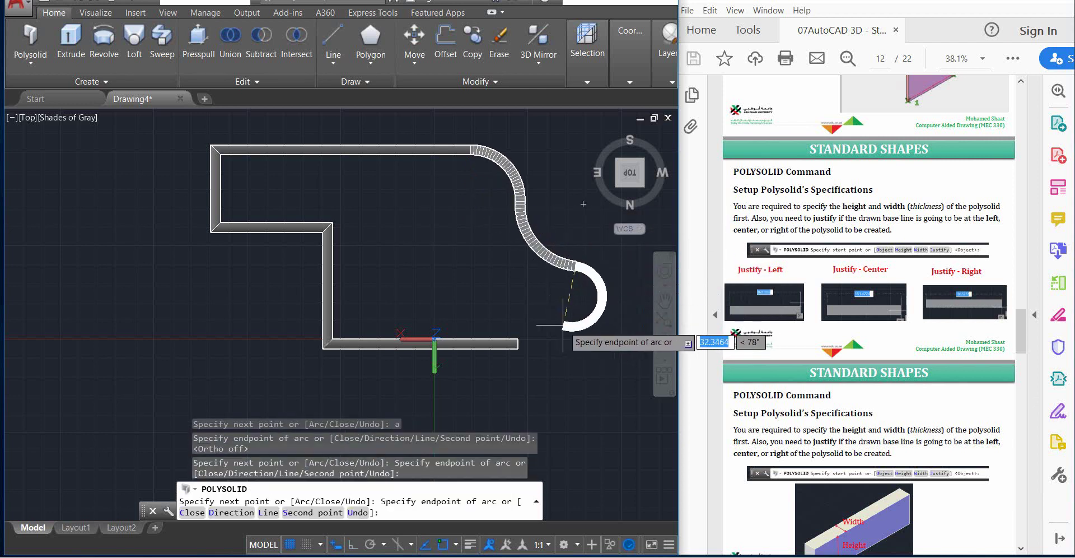
left_click(608, 363)
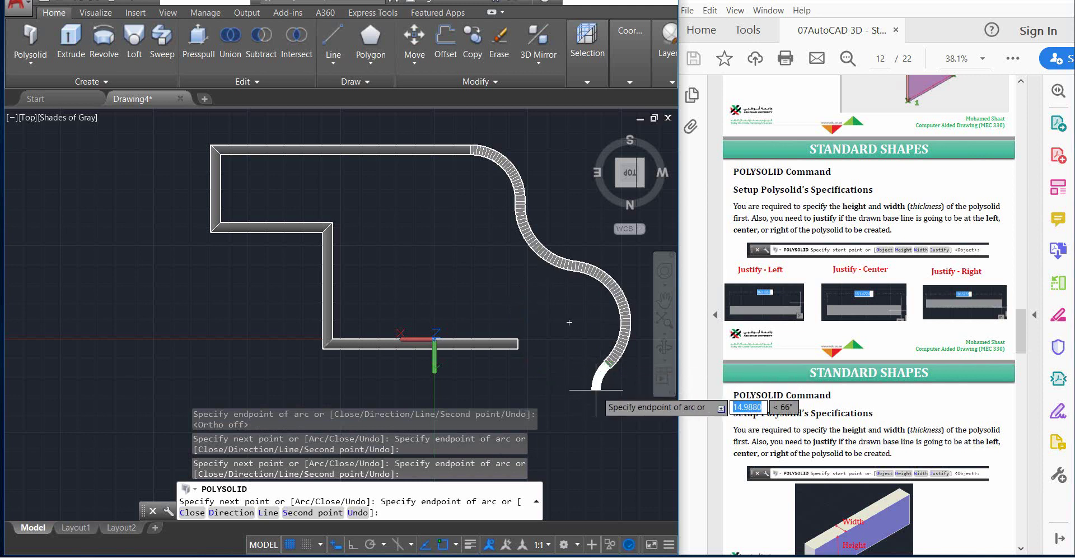
type("c")
key("Return")
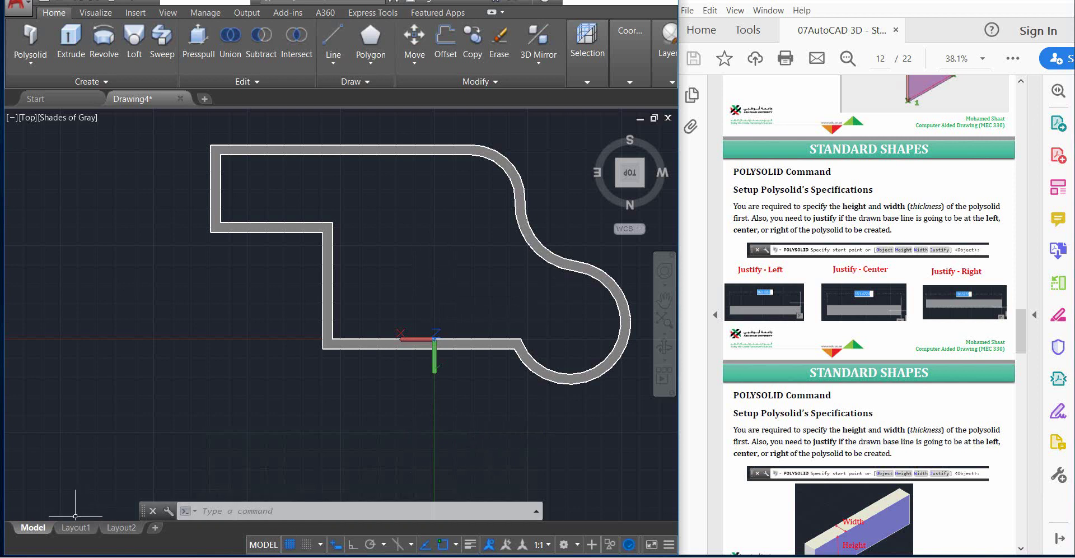
- Switch the viewpoint to SE Isometric and delete the closed polysolid with arcs
left_click(621, 178)
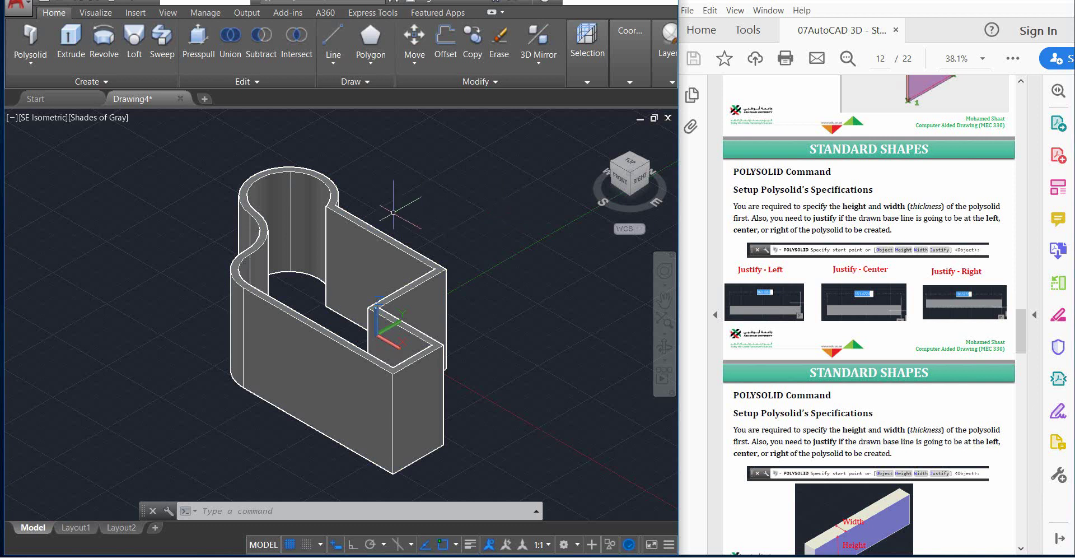
left_click(424, 194)
left_click(337, 295)
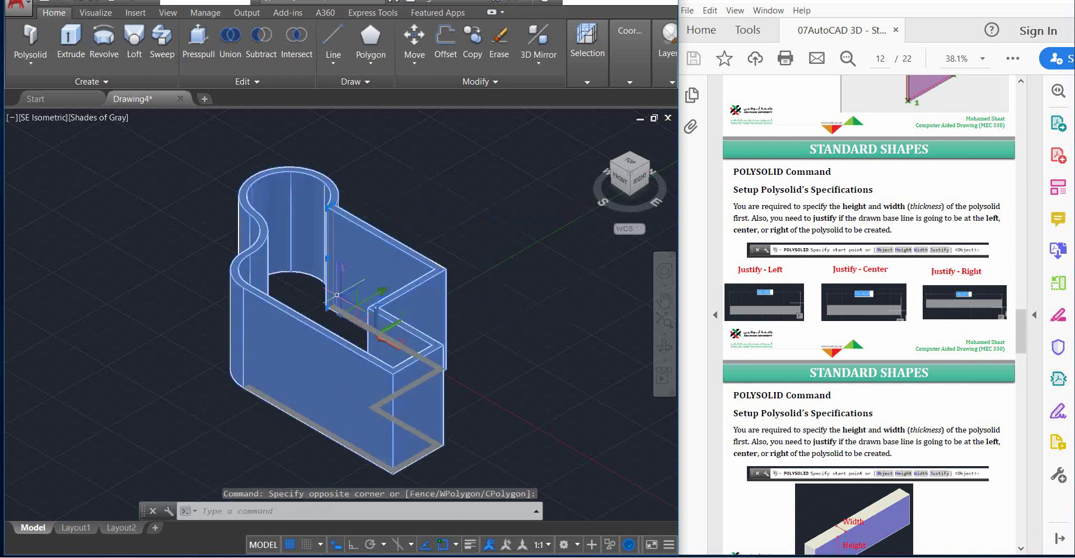
key("Delete")
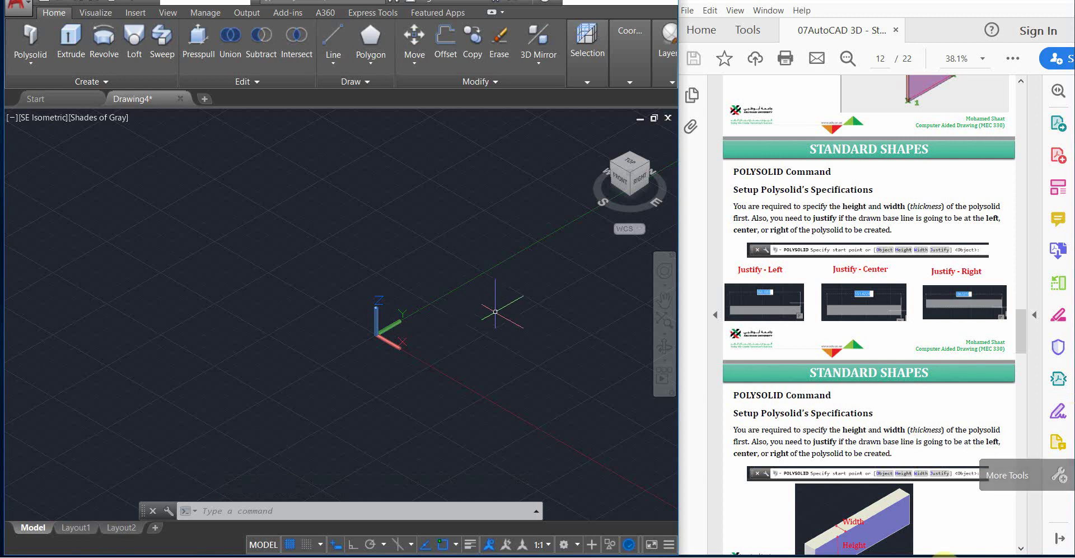
- Review the PDF slide illustrating the width and height of a polysolid
scroll(867, 458, "down", 2)
scroll(867, 458, "down", 3)
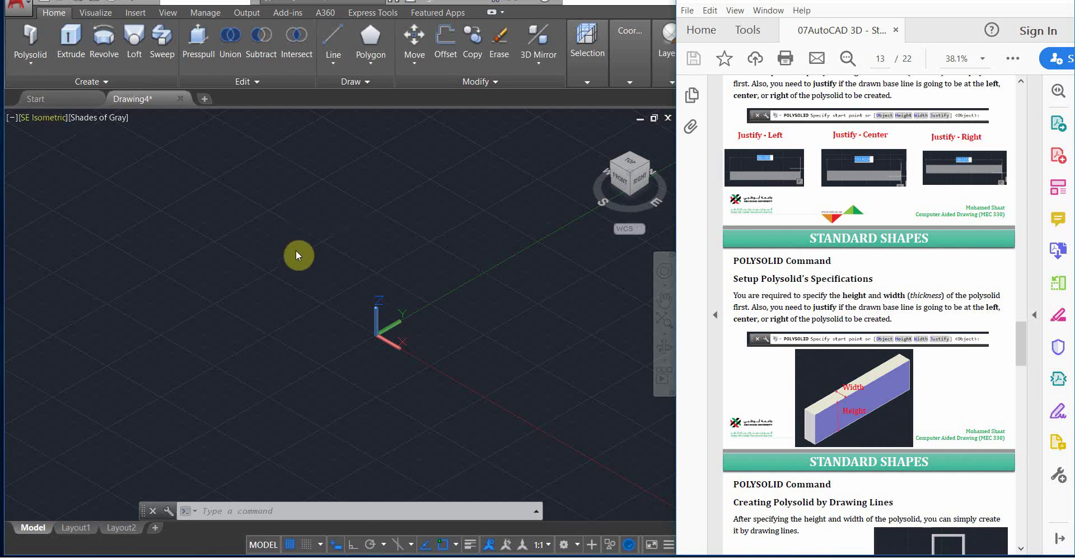
scroll(412, 324, "down", 5)
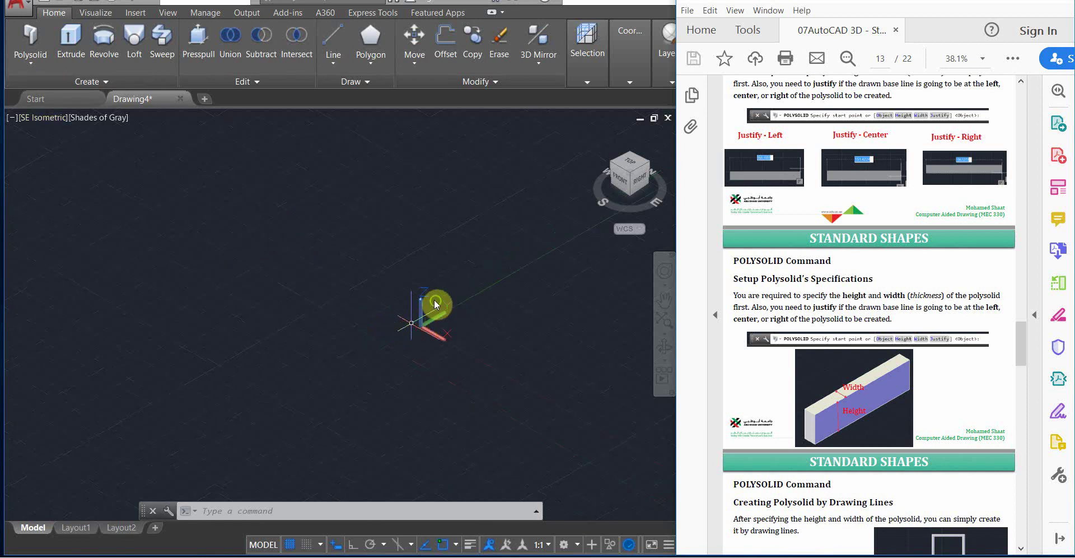
left_click(434, 302)
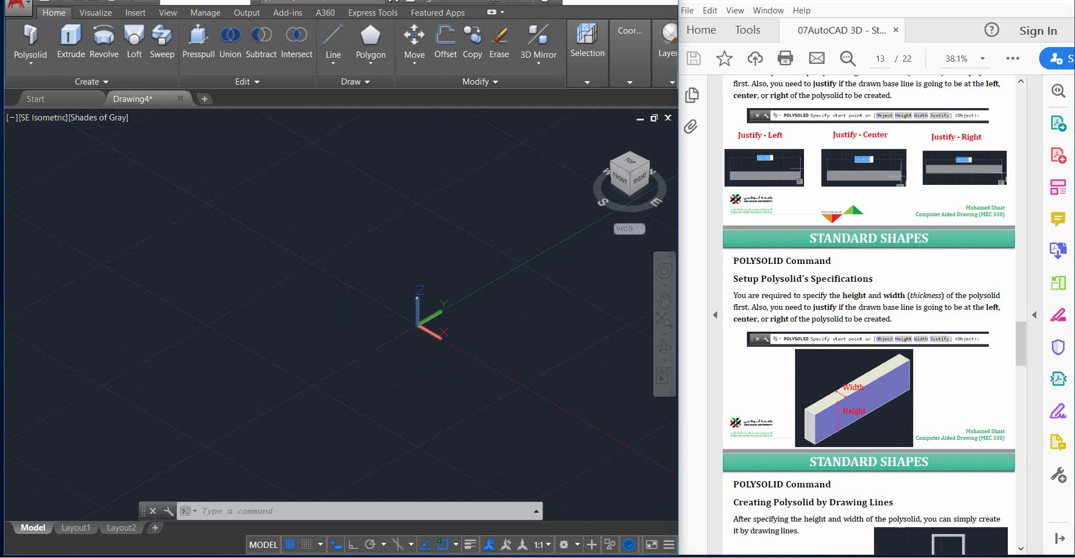
- Start a polysolid and set its height to 100 and its width to 4
left_click(32, 34)
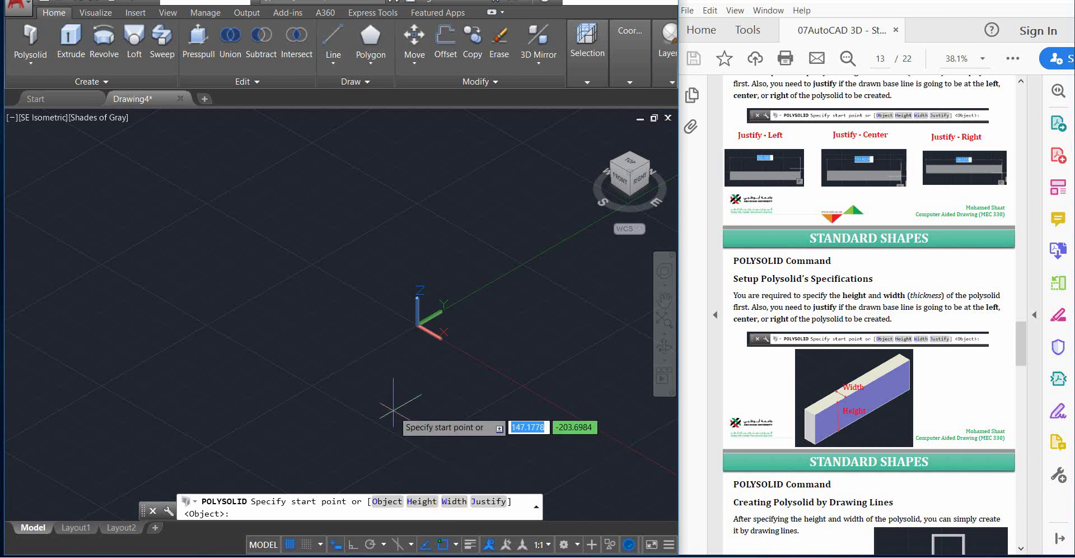
type("h")
key("Return")
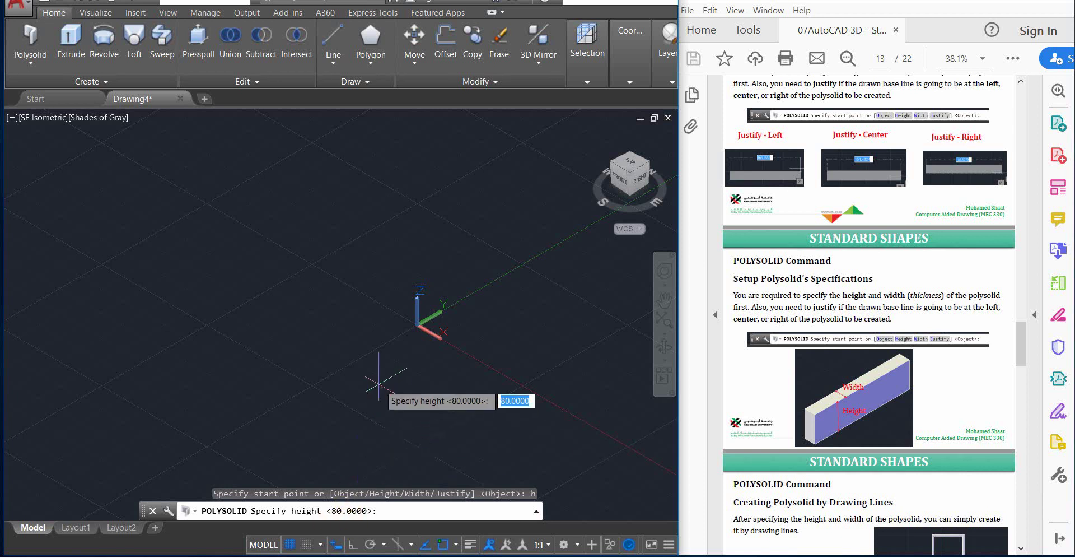
type("100")
key("Return")
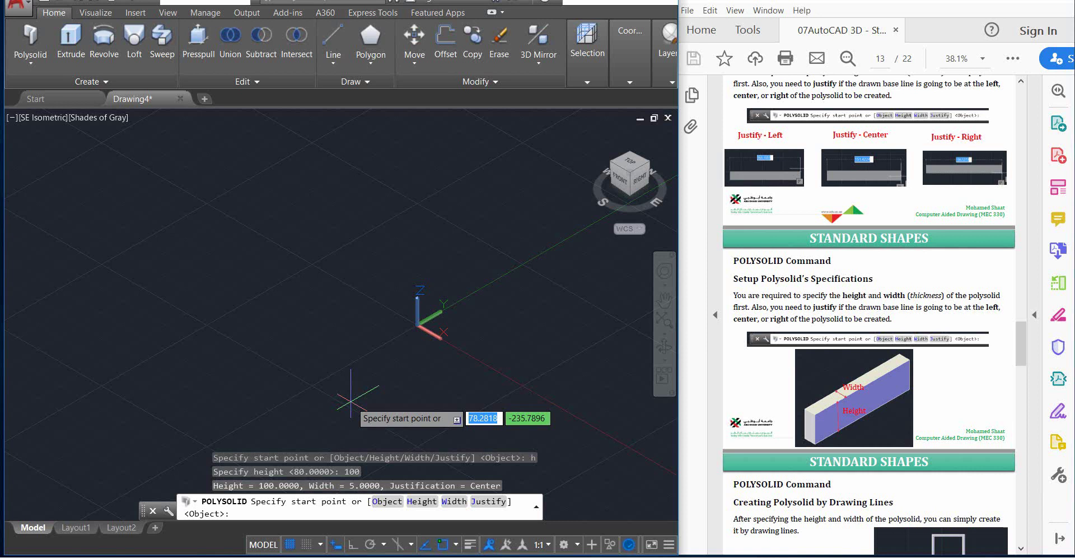
type("w")
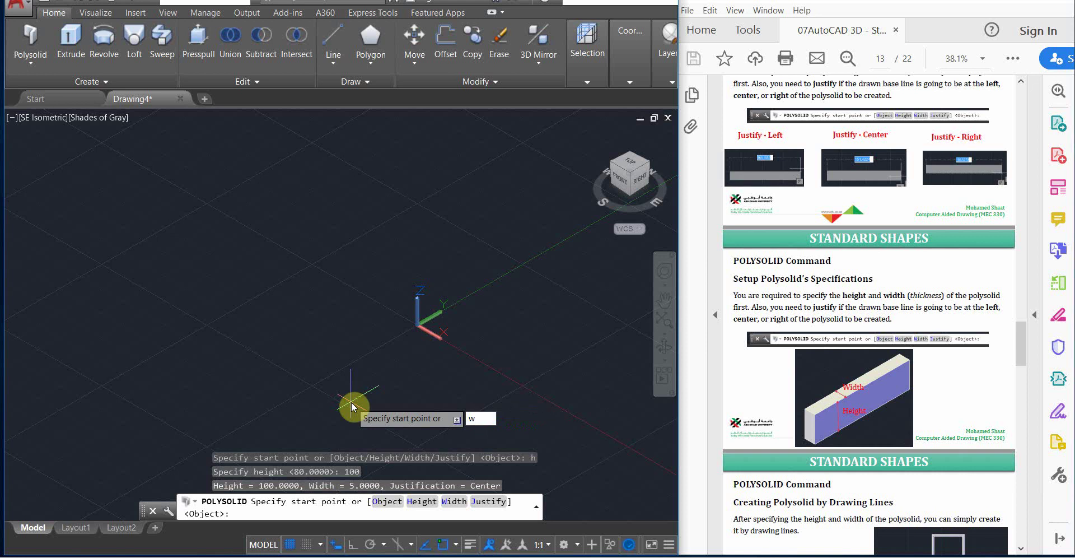
key("Return")
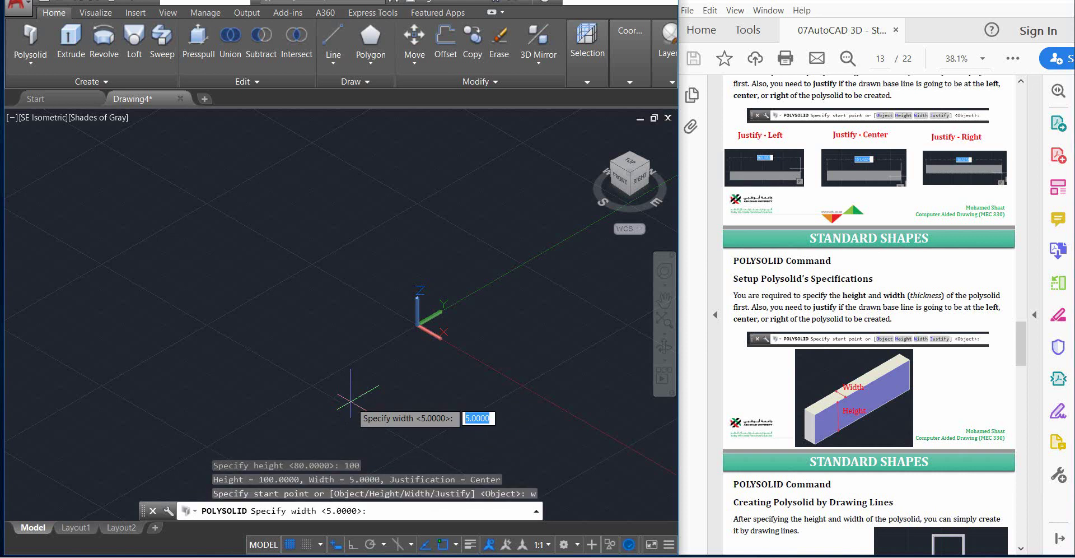
type("4")
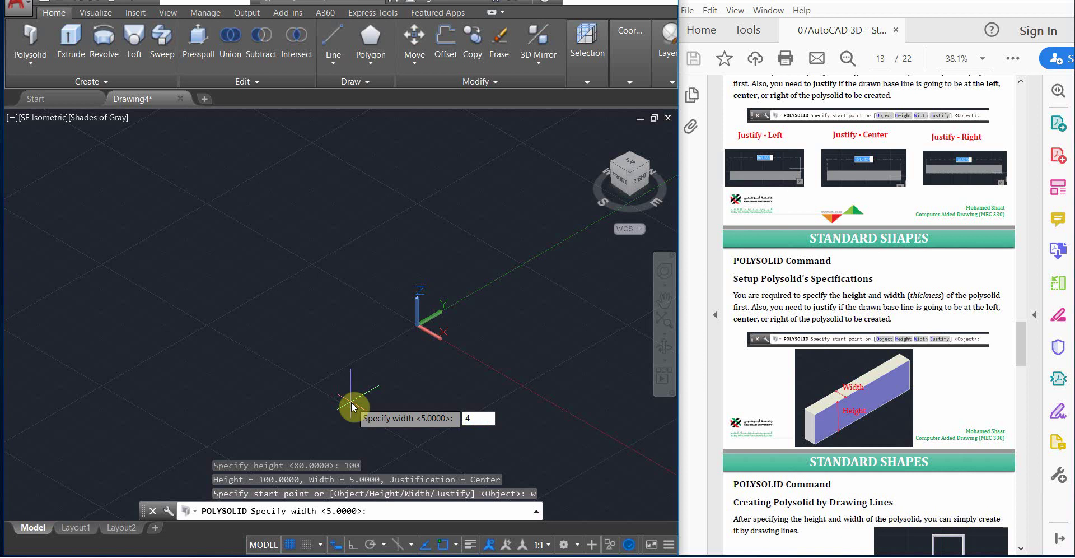
key("Return")
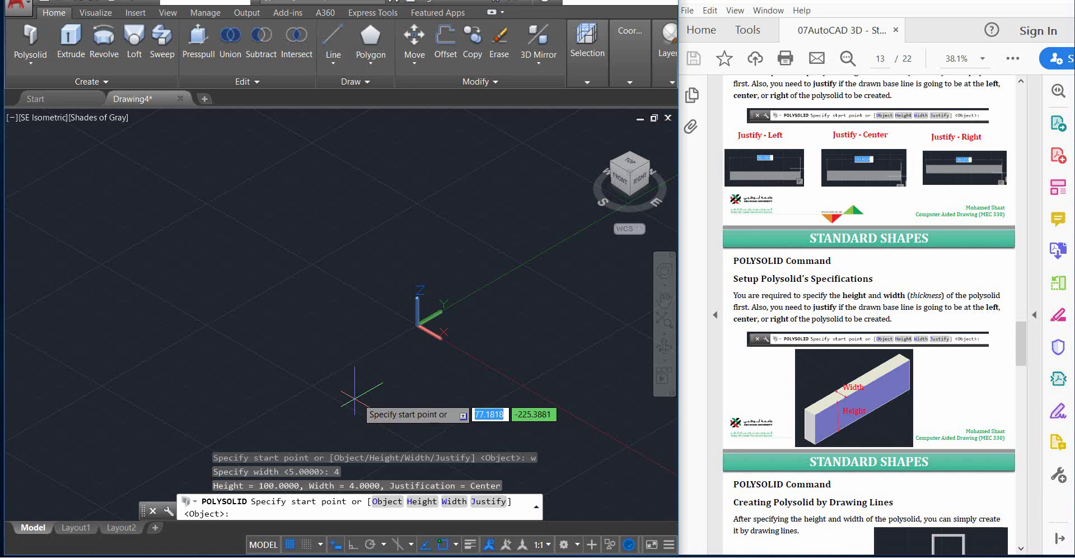
- Draw a freehand five-sided outline of straight polysolid segments in the SE Isometric view and close it
left_click(386, 338)
left_click(189, 374)
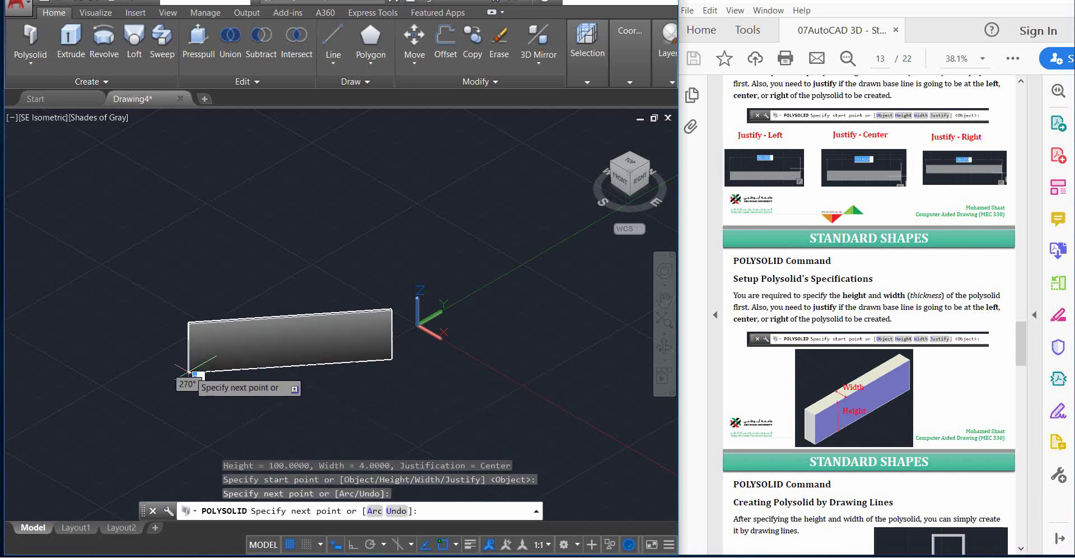
left_click(98, 256)
left_click(271, 205)
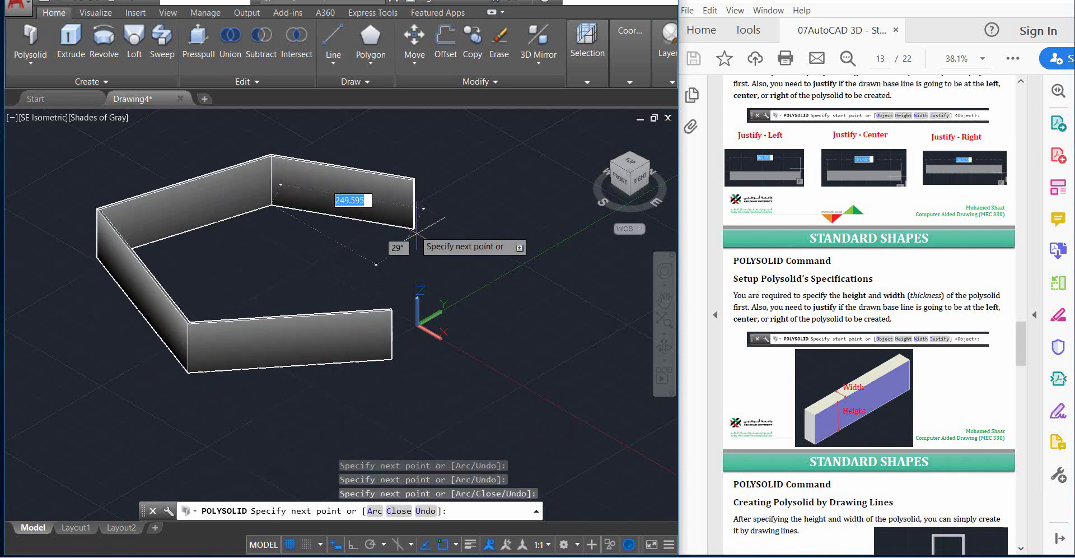
left_click(432, 251)
type("c")
key("Return")
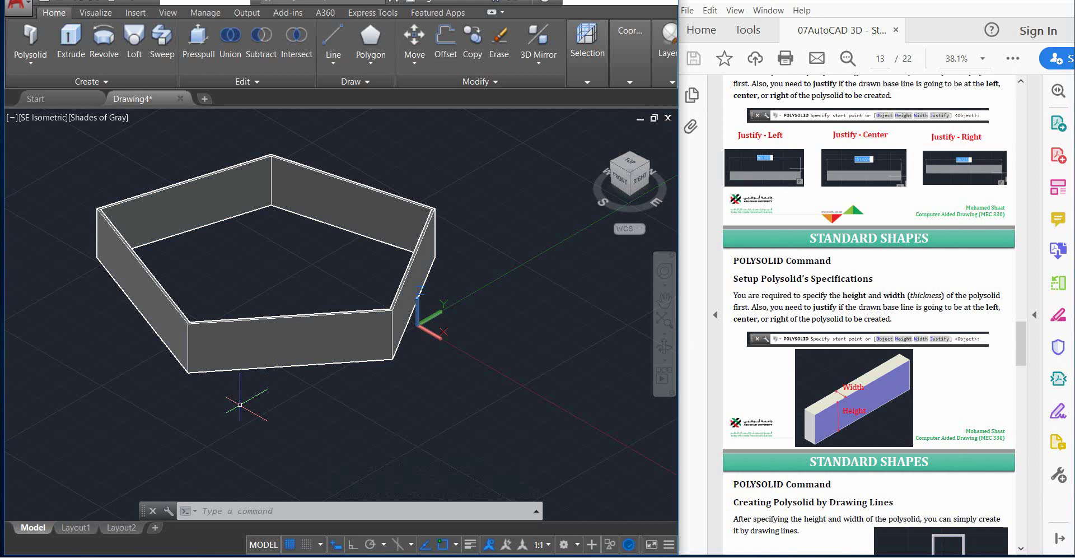
- Delete the closed five-sided polysolid
left_click(818, 307)
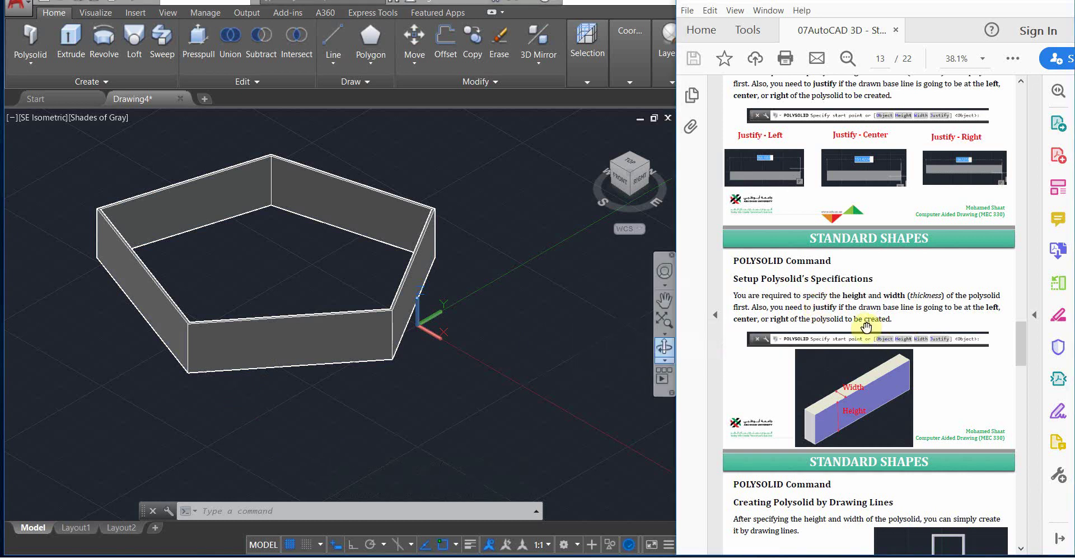
left_click(428, 361)
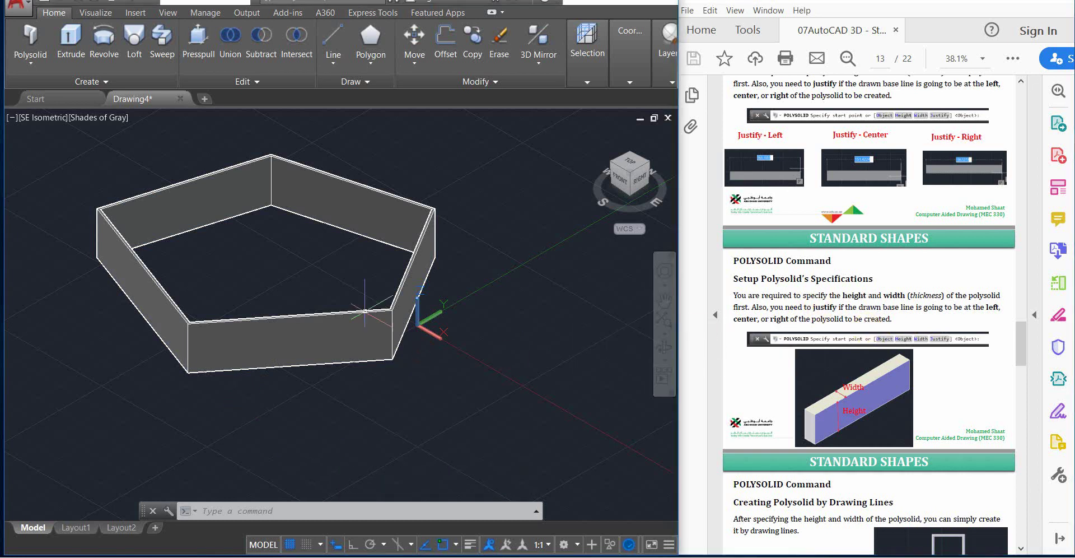
left_click(303, 331)
key("Delete")
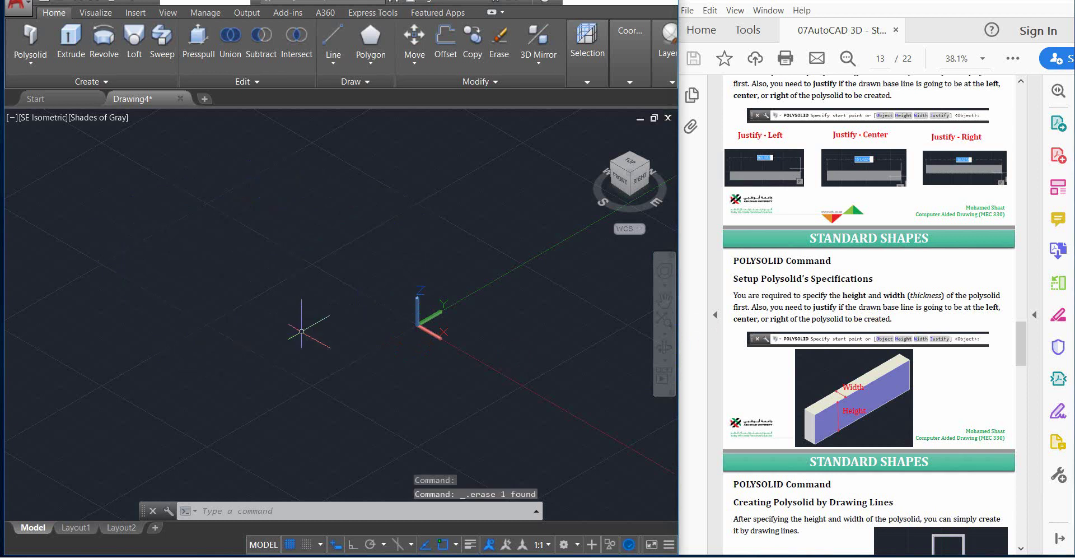
- In the Top view, start a centre-justified polysolid at 0,0 and turn Ortho on
left_click(28, 33)
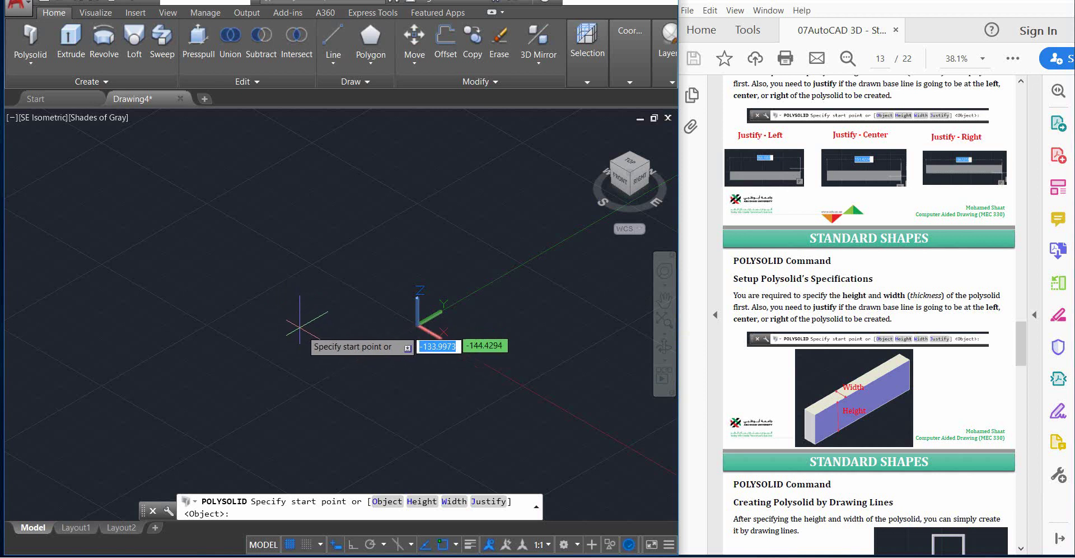
left_click(634, 166)
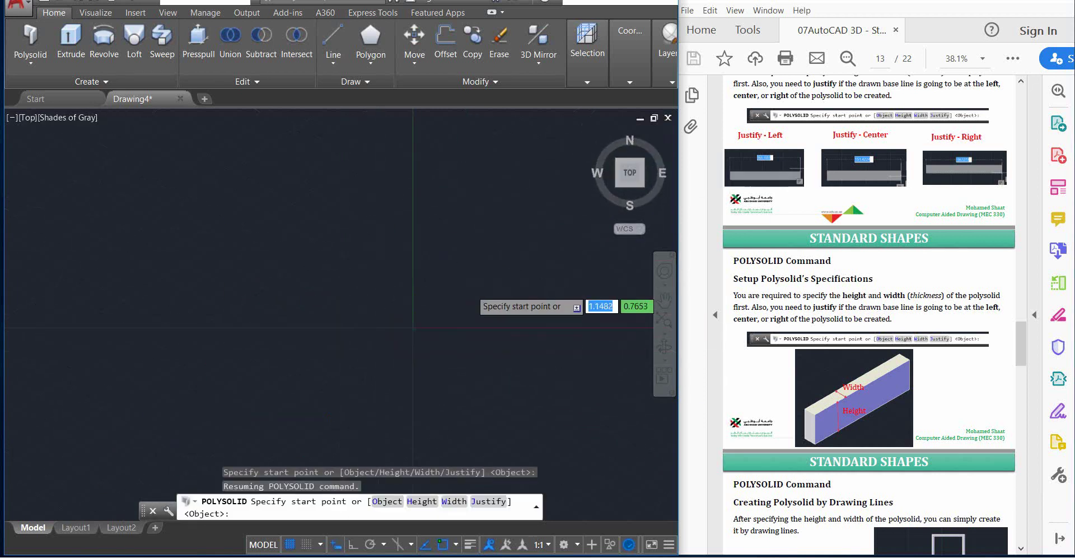
middle_click_drag(156, 276, 259, 324)
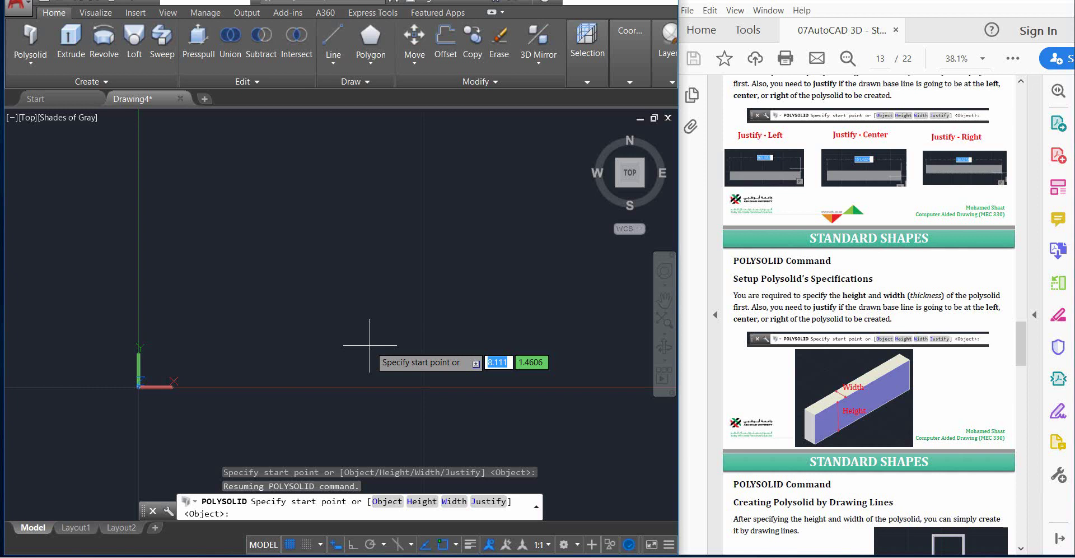
type("0")
key("Tab")
type("0")
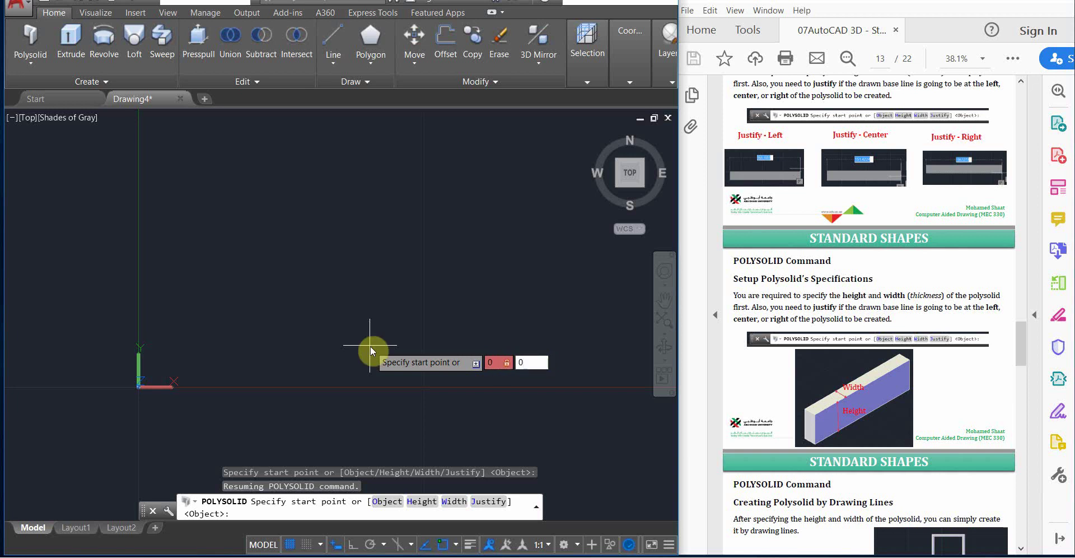
key("Return")
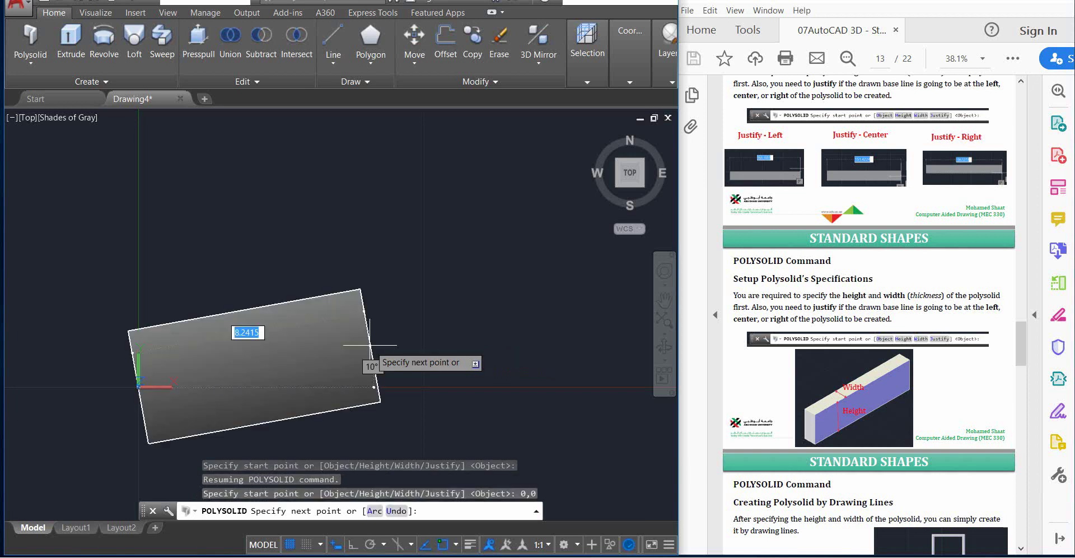
key("F8")
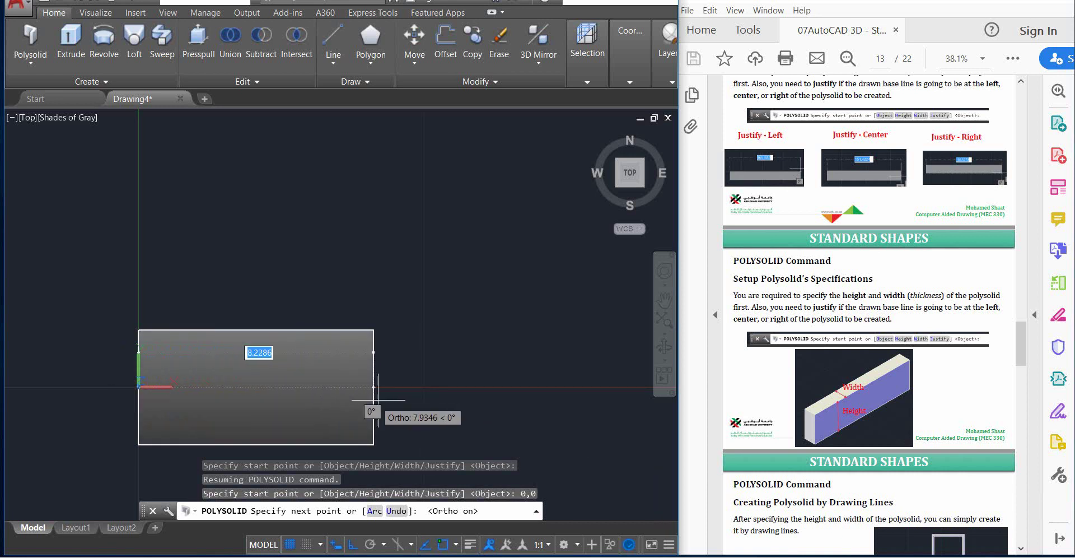
- Try a horizontal polysolid segment along the positive X axis followed by a perpendicular one, and cancel the command
left_click(418, 388)
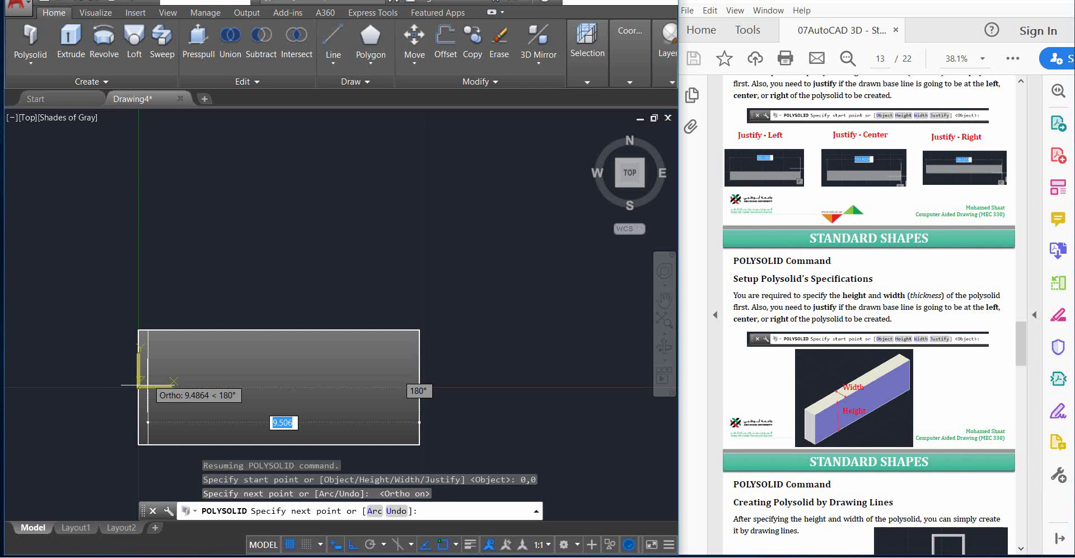
left_click(384, 386)
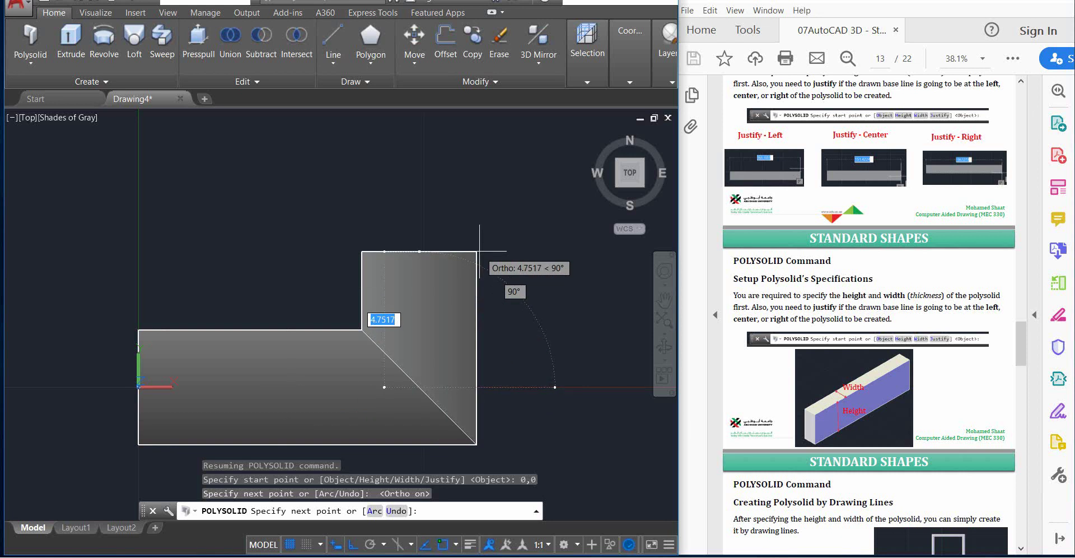
key("Escape")
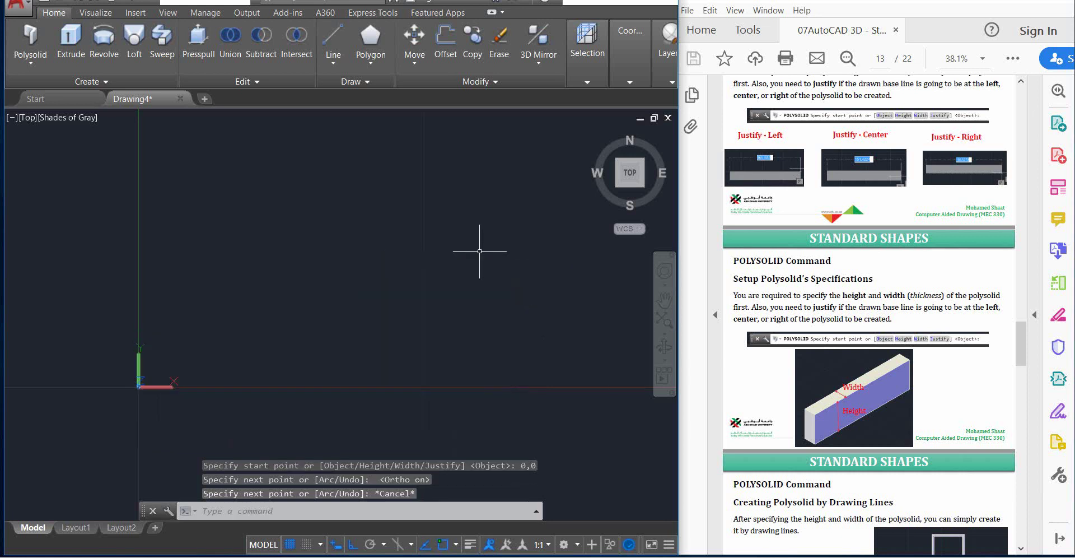
- Try a polysolid with Left justification from 0,0, running about 14 units along the X axis and turning upward, and cancel it
left_click(30, 47)
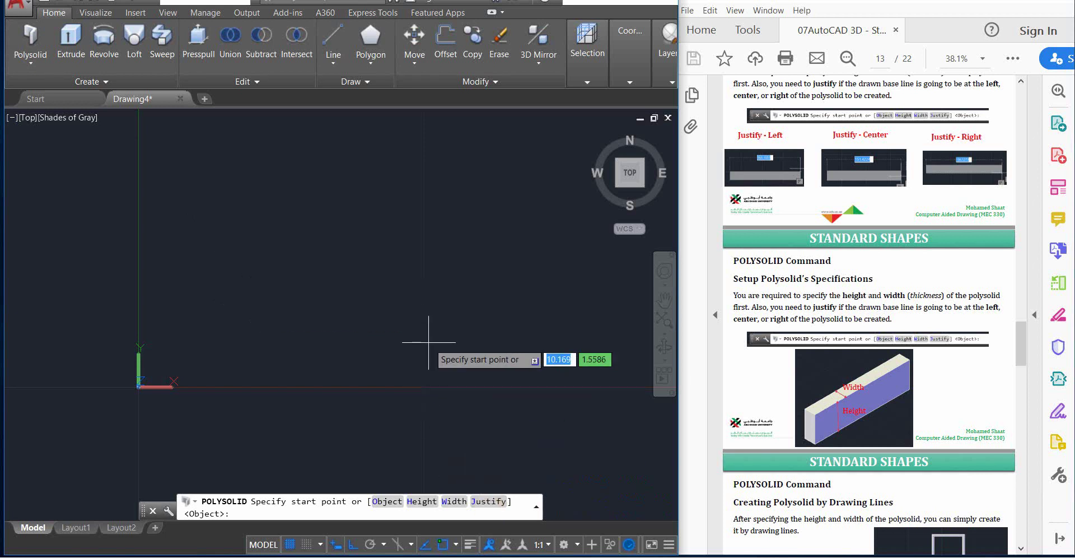
type("j")
key("Return")
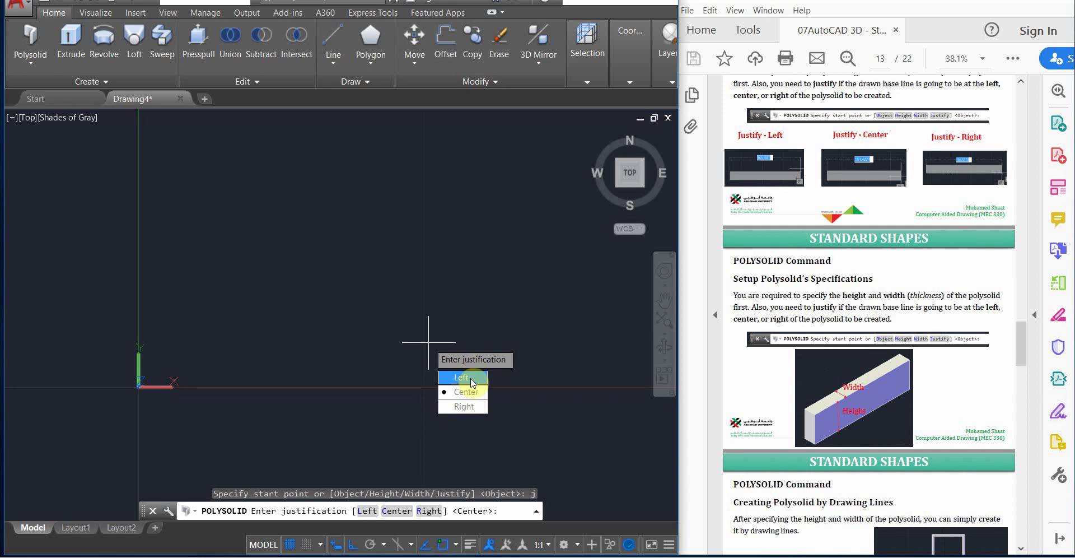
left_click(471, 382)
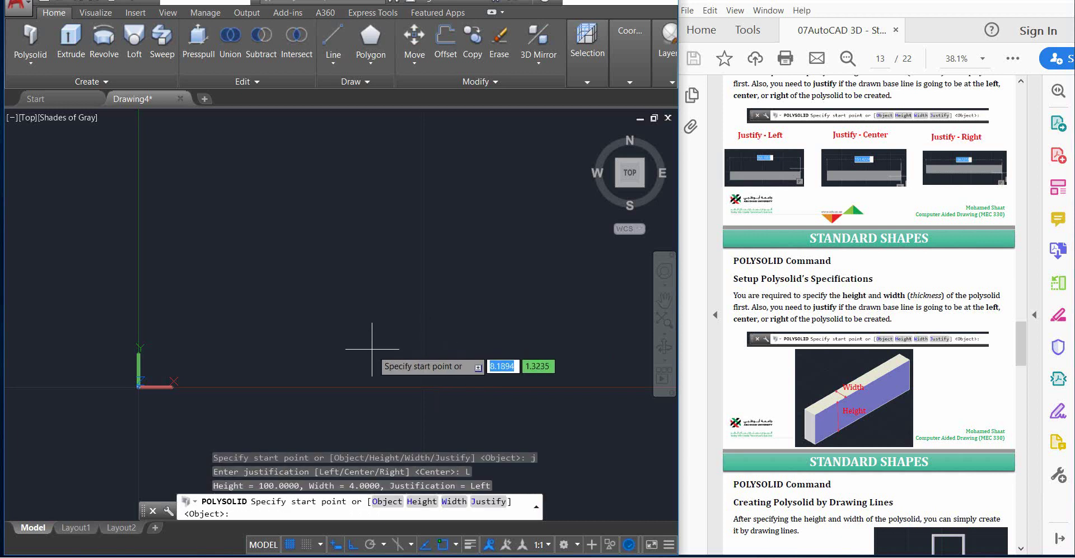
type("0,0")
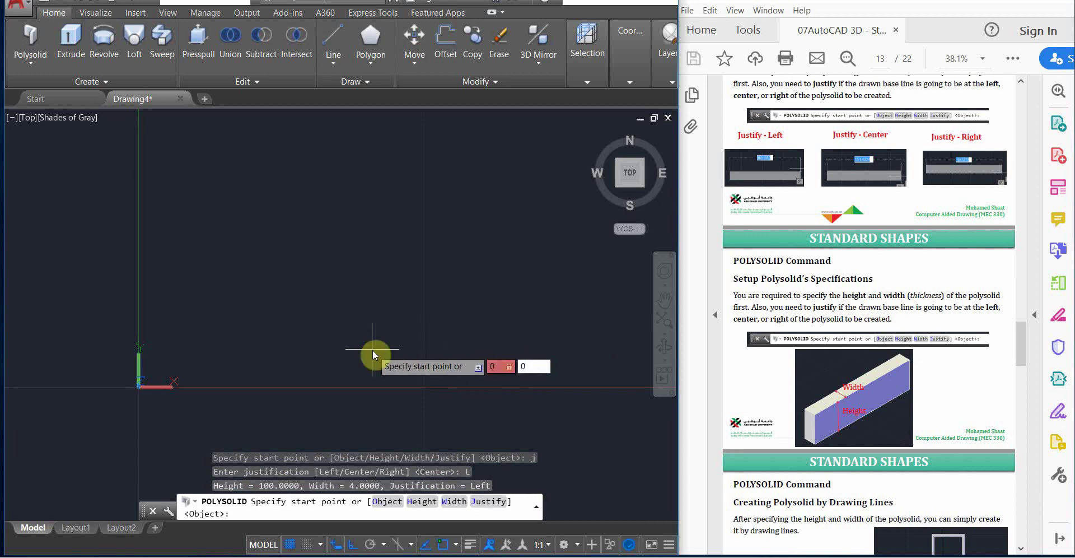
key("Return")
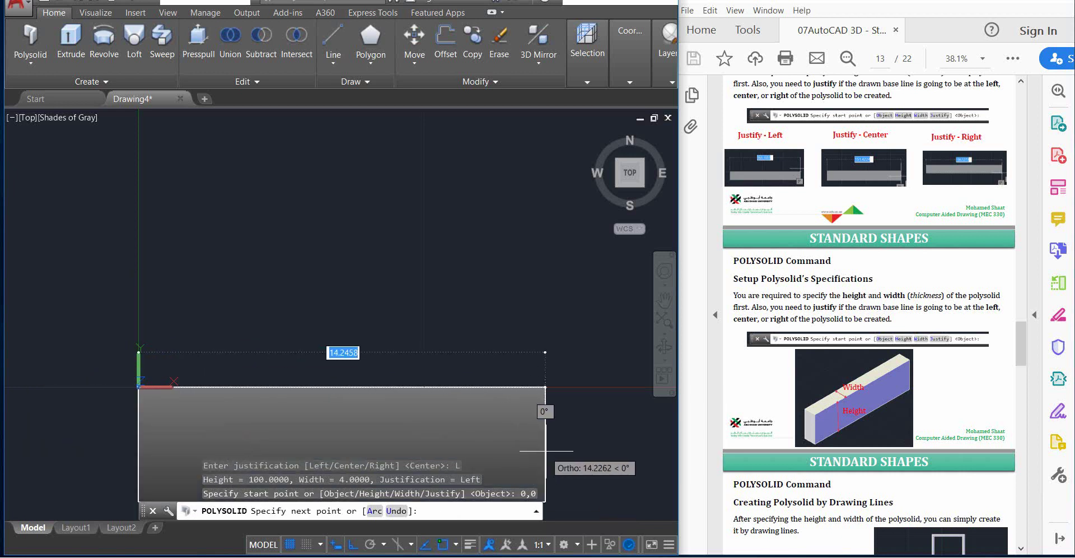
left_click(507, 392)
left_click(554, 226)
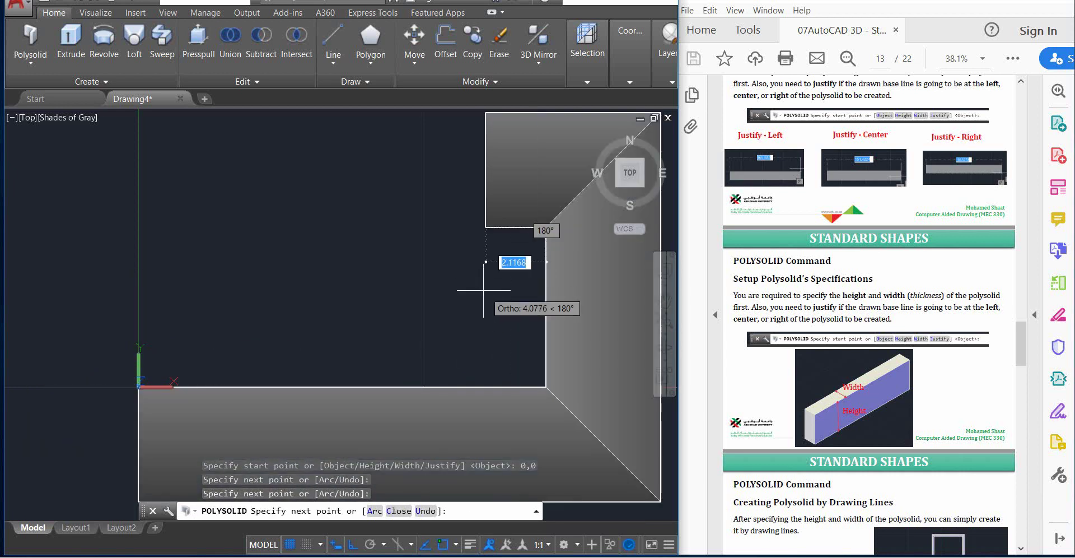
key("Escape")
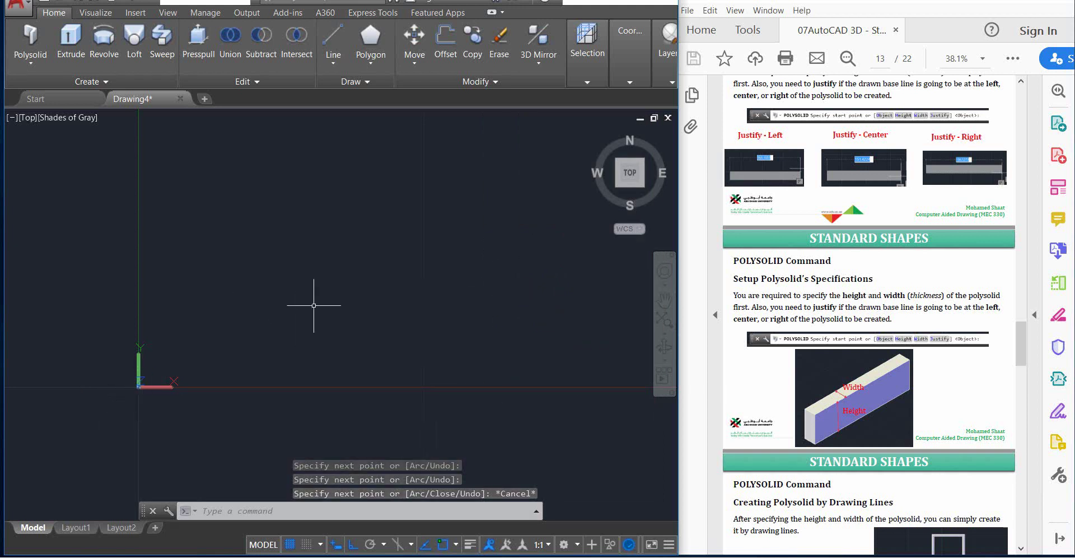
- Start a polysolid with Right justification at 0,0
left_click(34, 39)
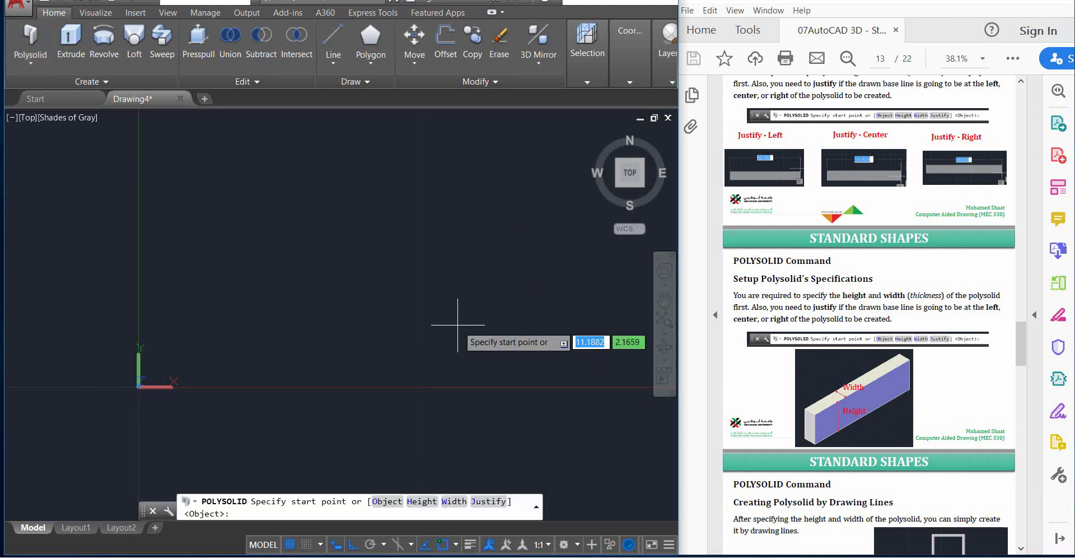
type("j")
key("Return")
left_click(491, 389)
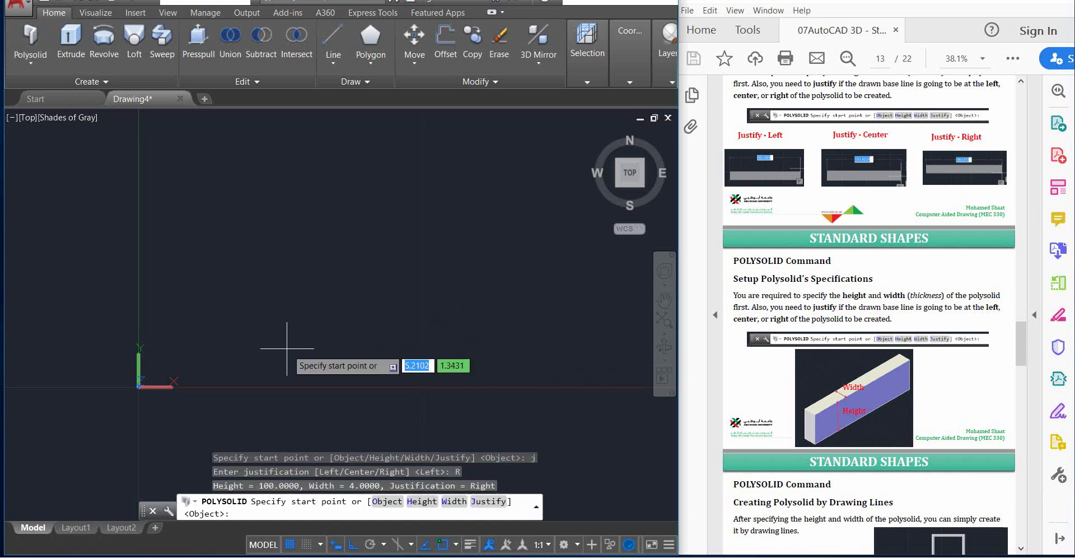
type("0,0")
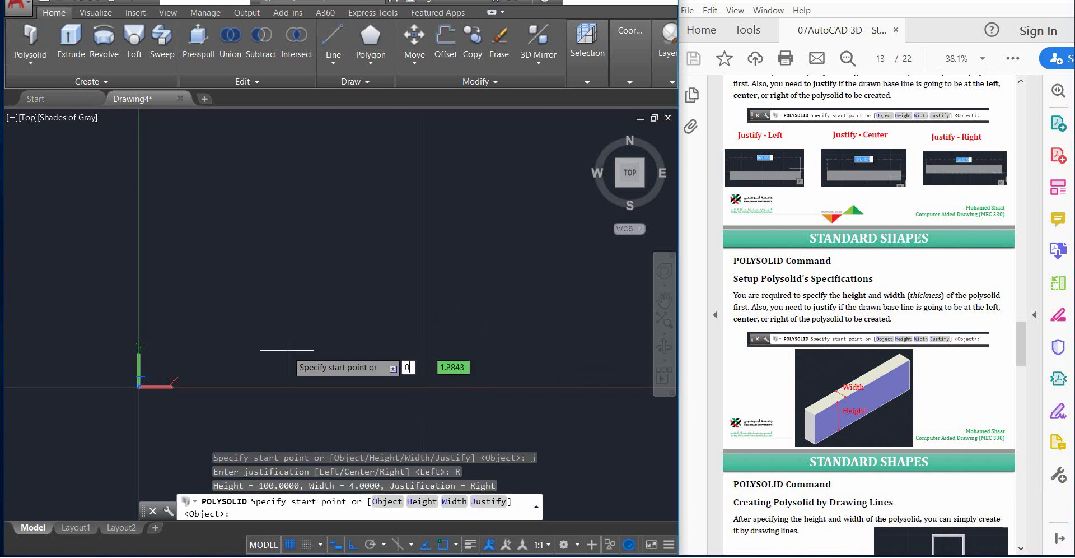
key("Return")
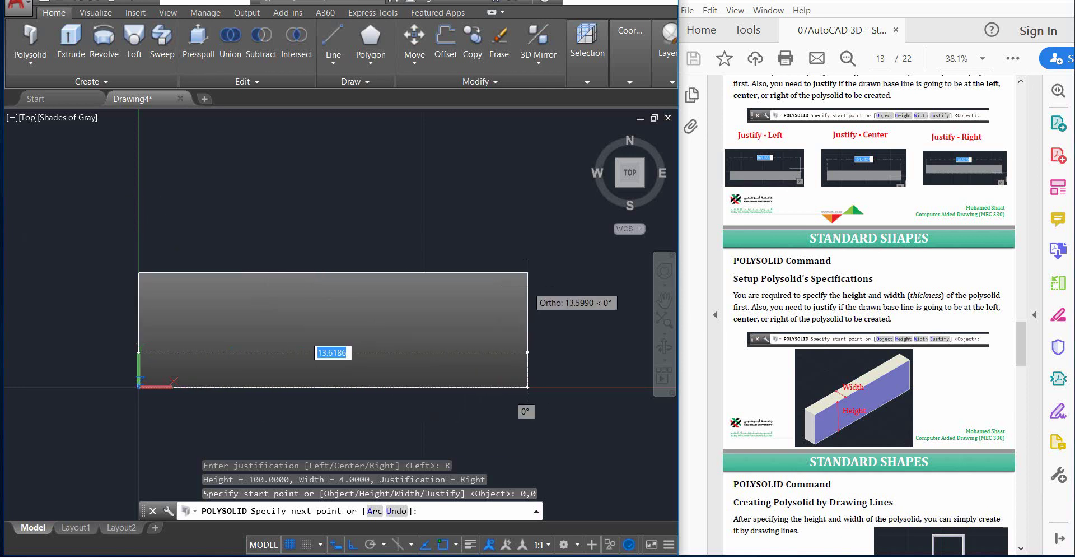
- Draw polysolid segments along the positive X axis, up along Y and back toward the Y axis, and close the four-sided outline at its start
scroll(151, 325, "down", 3)
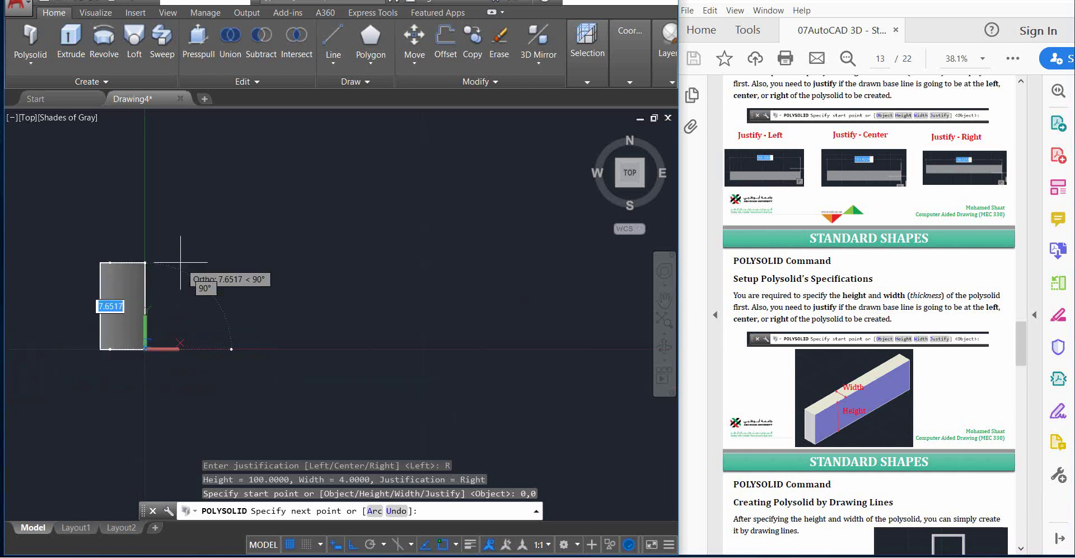
middle_click_drag(181, 266, 471, 300)
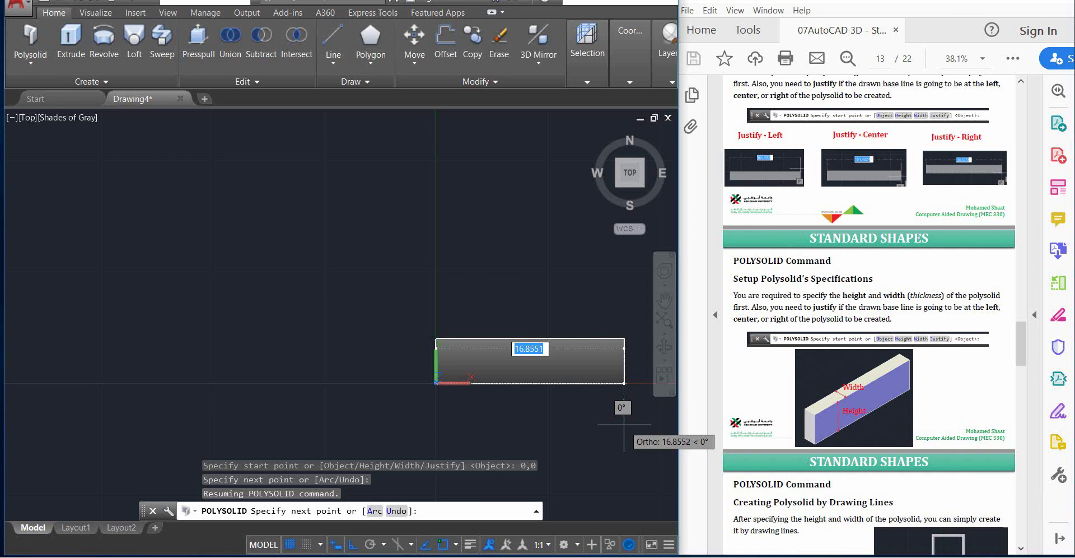
scroll(476, 356, "down", 3)
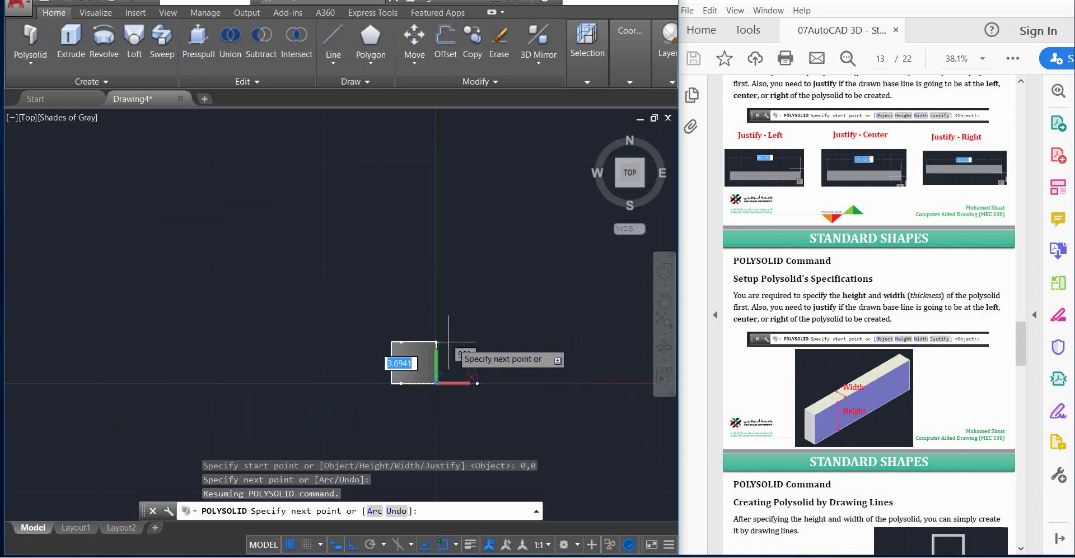
middle_click_drag(453, 289, 79, 319)
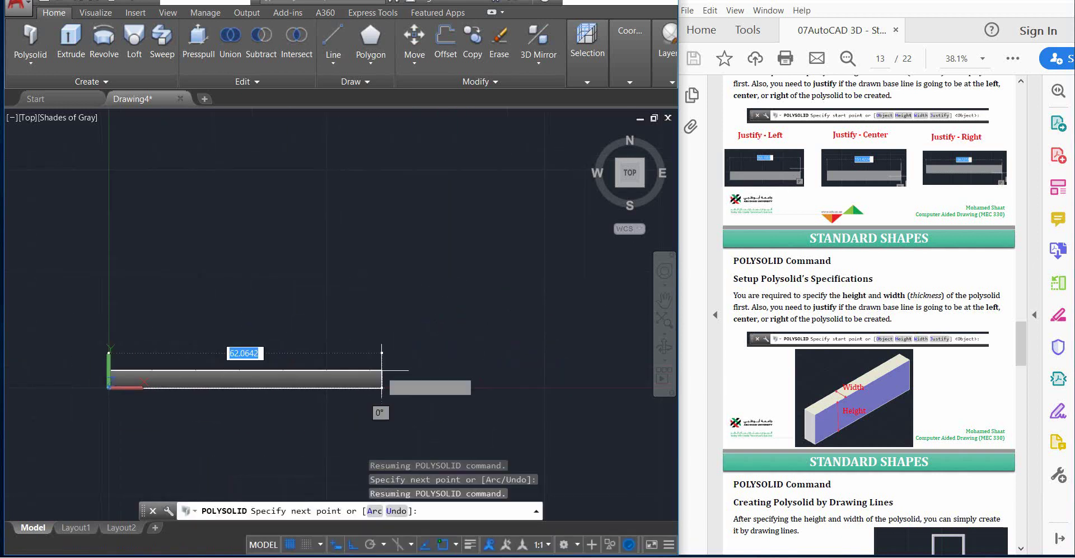
left_click(396, 374)
left_click(380, 197)
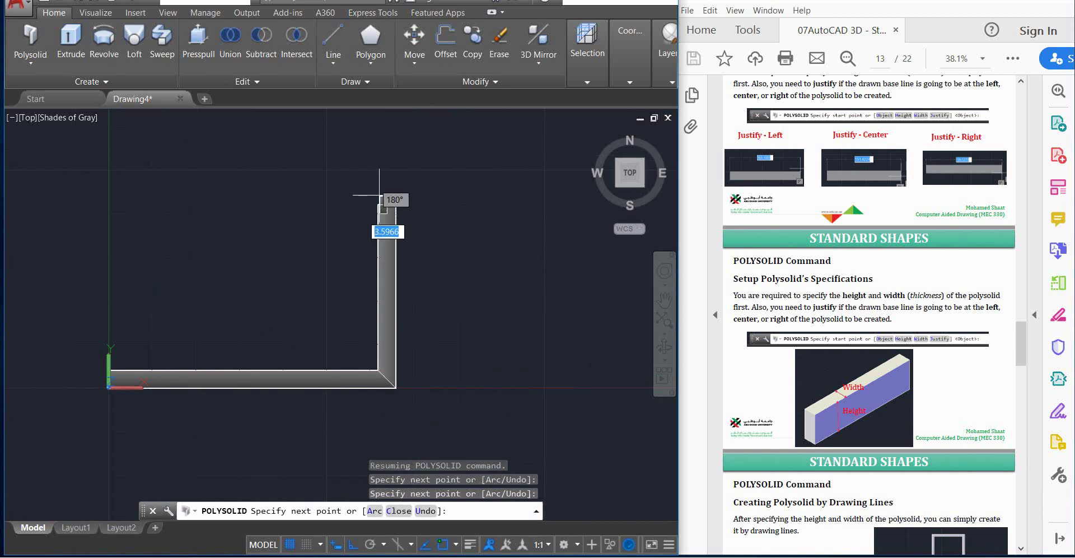
left_click(207, 197)
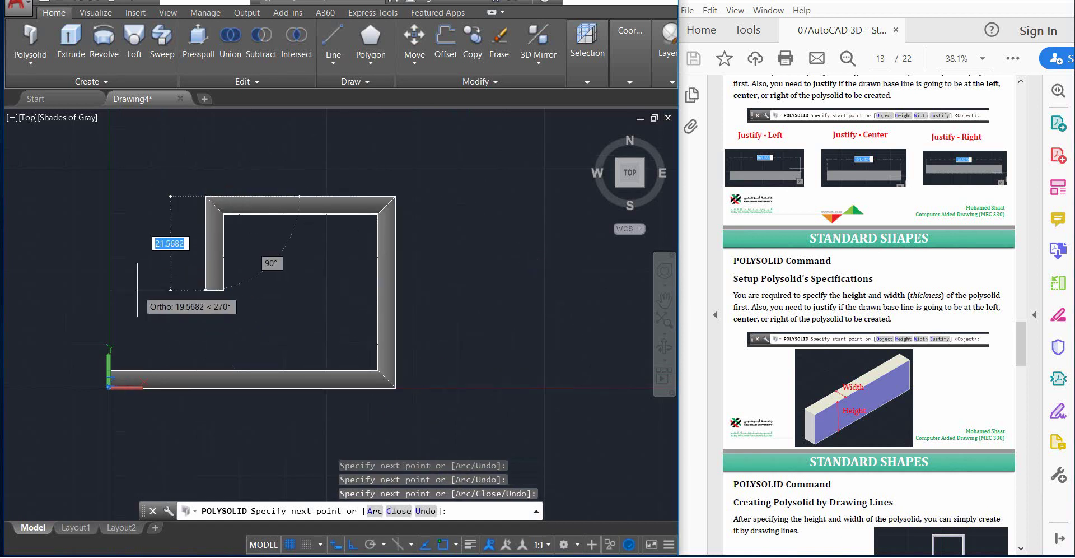
type("c")
key("Return")
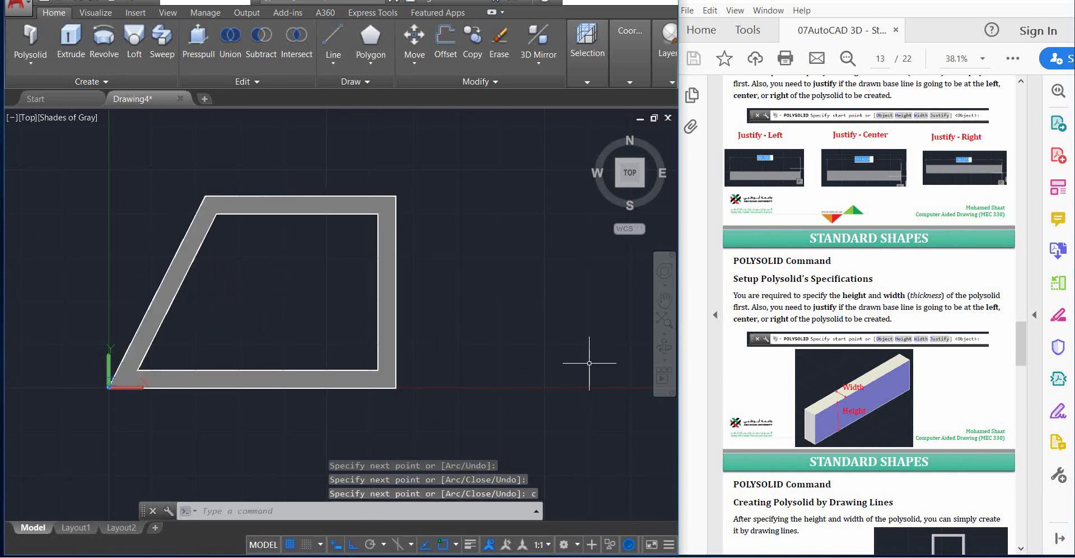
scroll(423, 329, "down", 2)
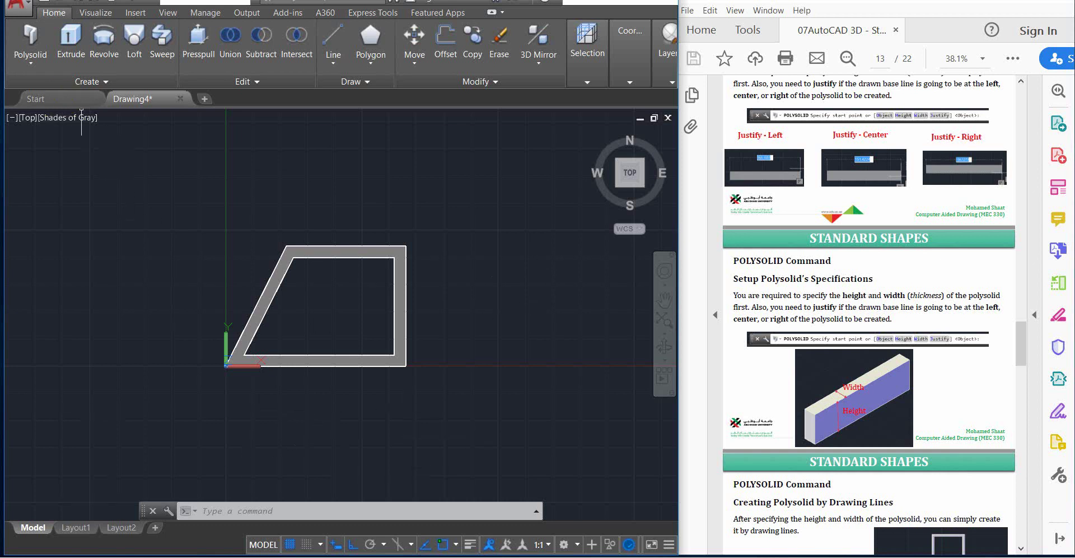
left_click(664, 346)
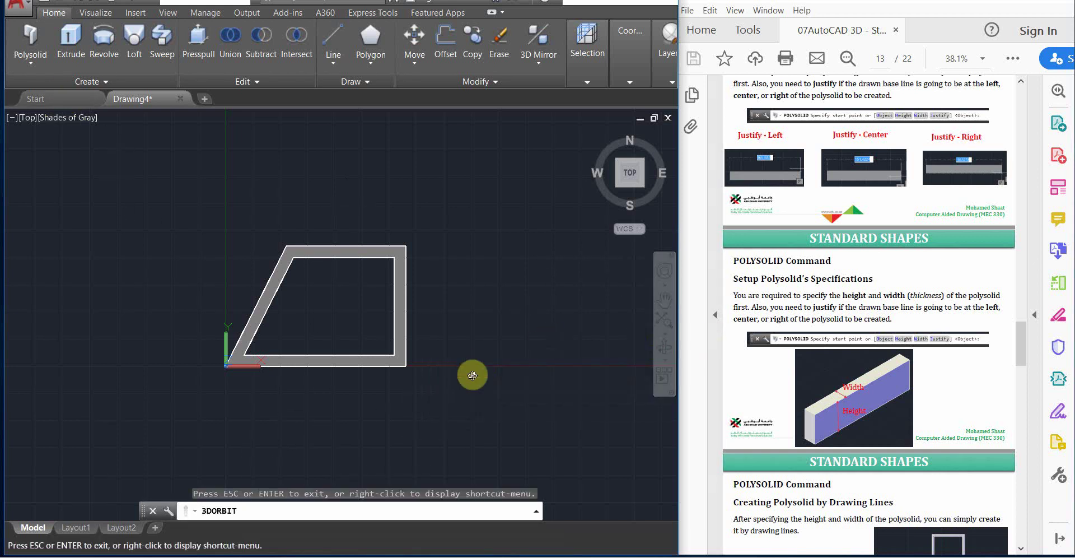
left_click_drag(473, 371, 428, 335)
key("Escape")
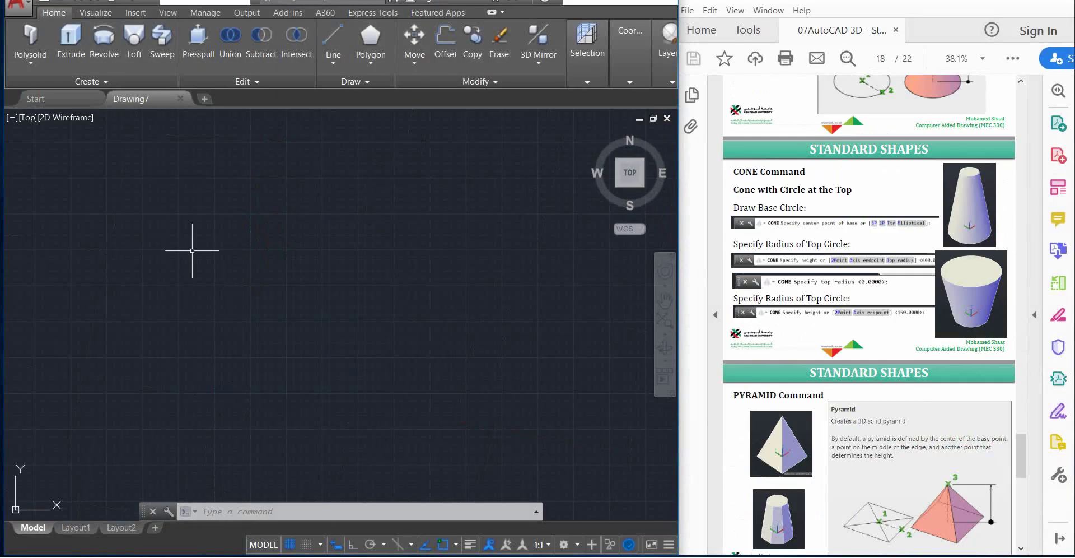
- In the new drawing's Top view, start a cone with its base centre at 0,0
left_click(31, 62)
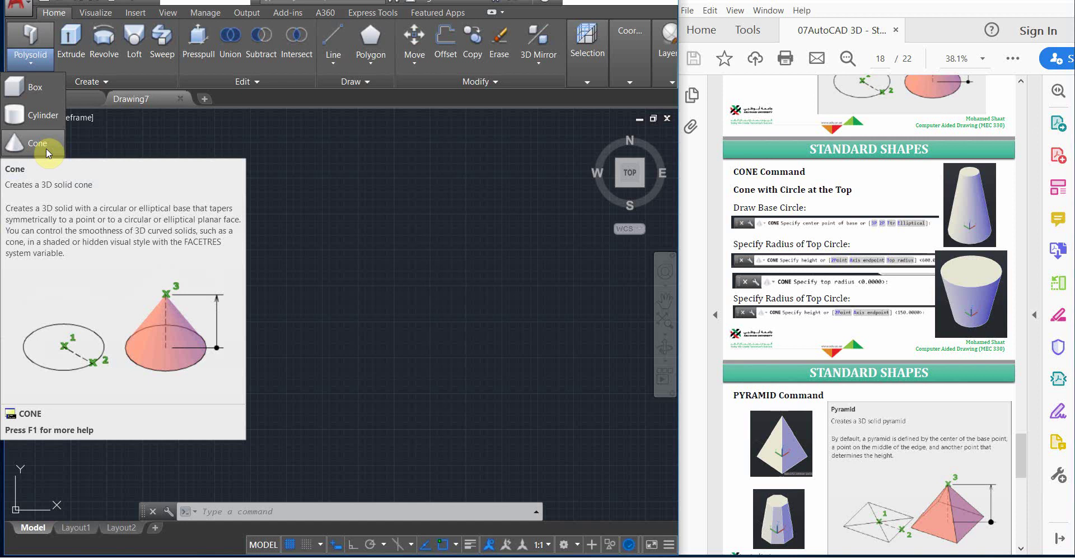
left_click(31, 143)
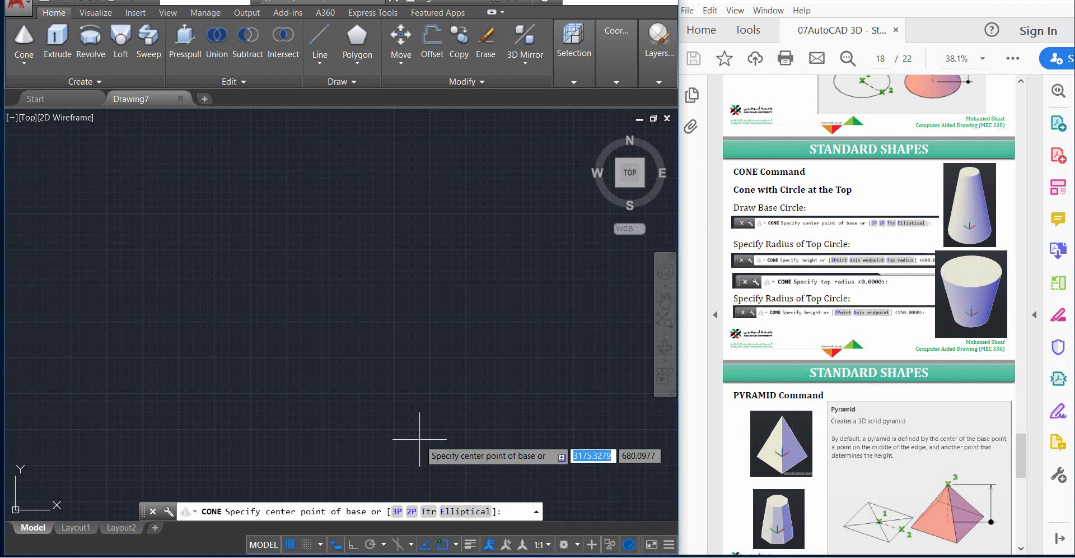
scroll(334, 405, "down", 2)
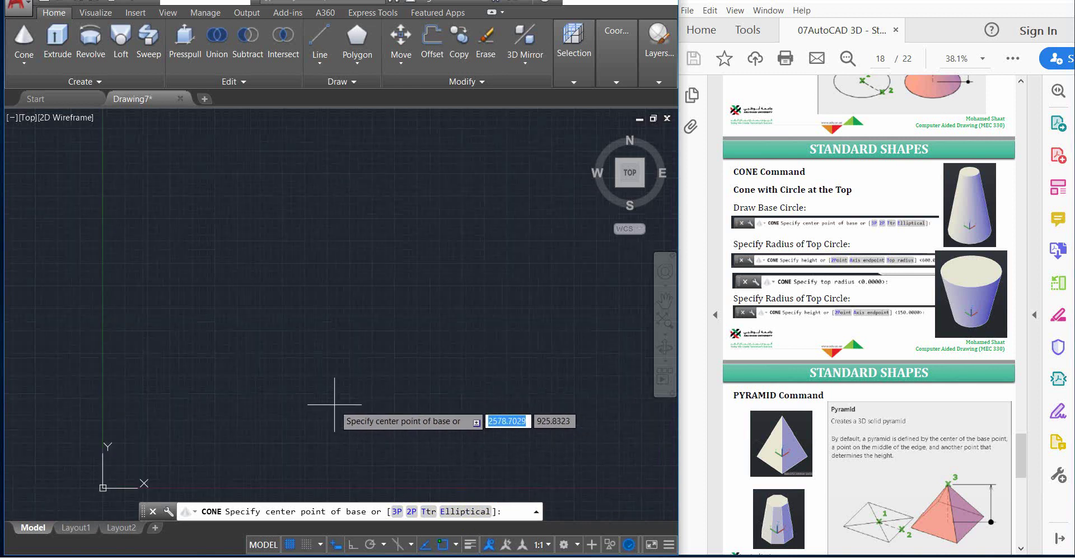
middle_click_drag(328, 379, 312, 330)
type("0")
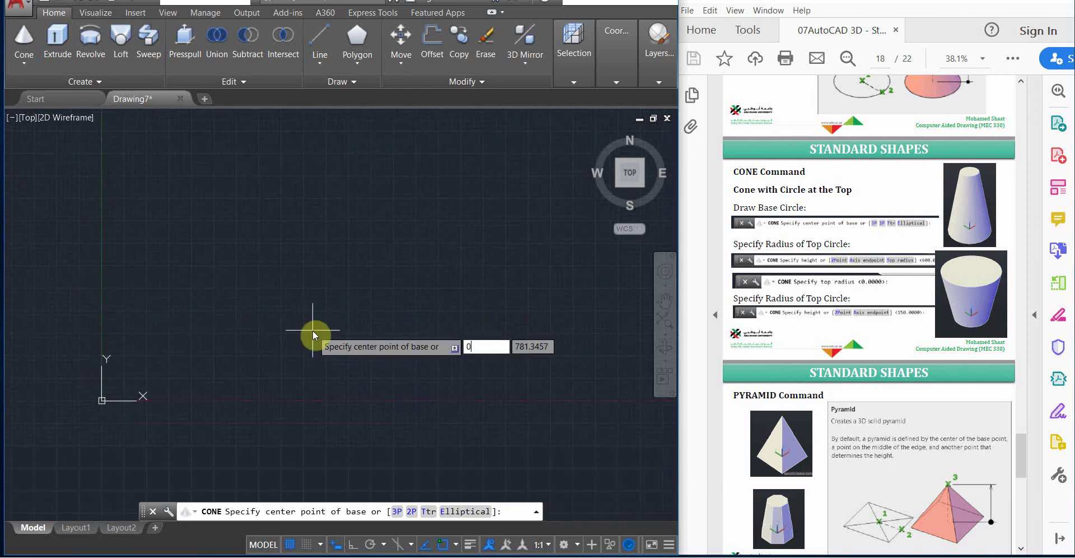
key("Tab")
type("0")
key("Return")
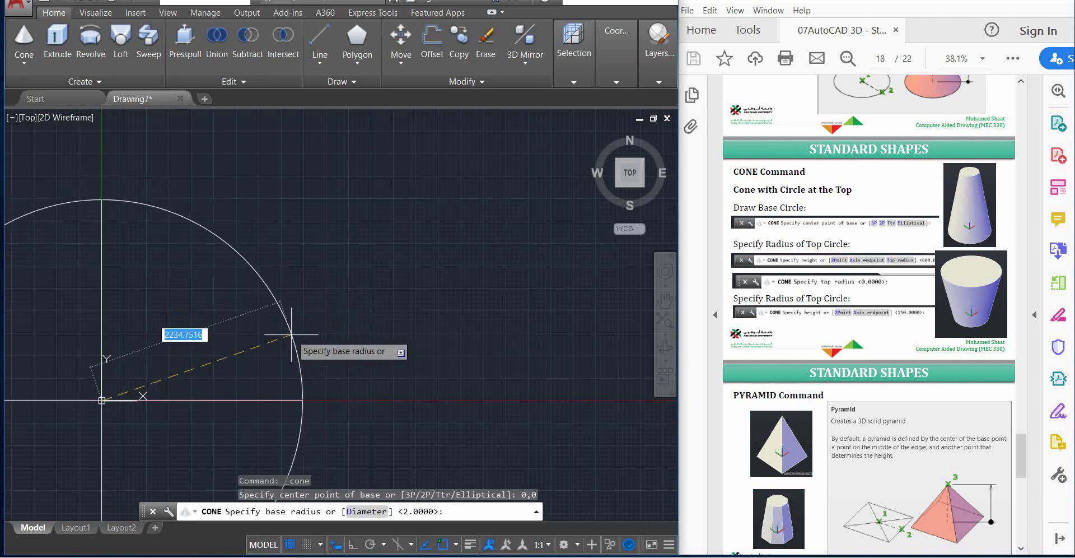
- Give the cone a base radius of 100 and a height of 200
scroll(296, 339, "down", 3)
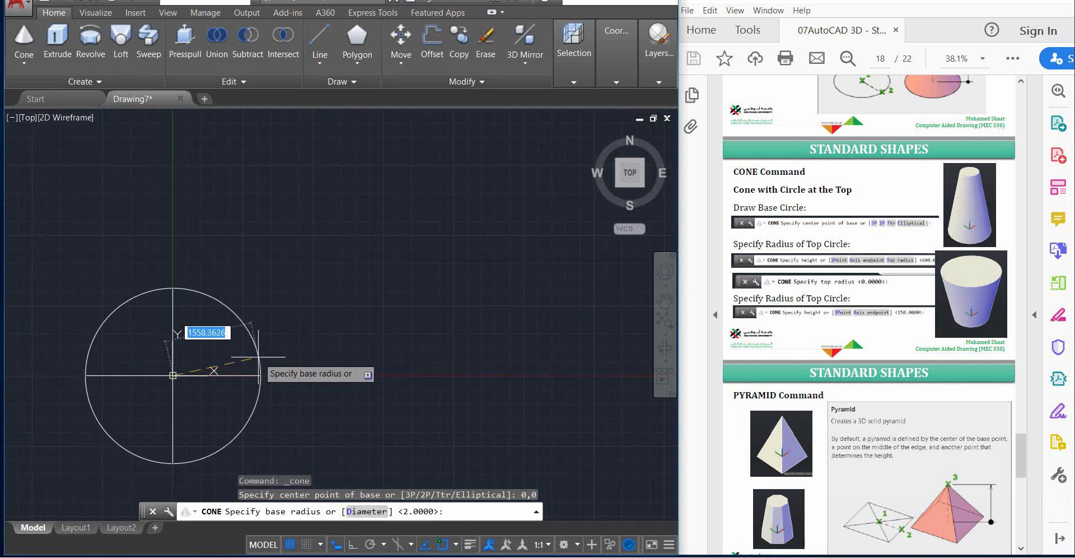
type("10")
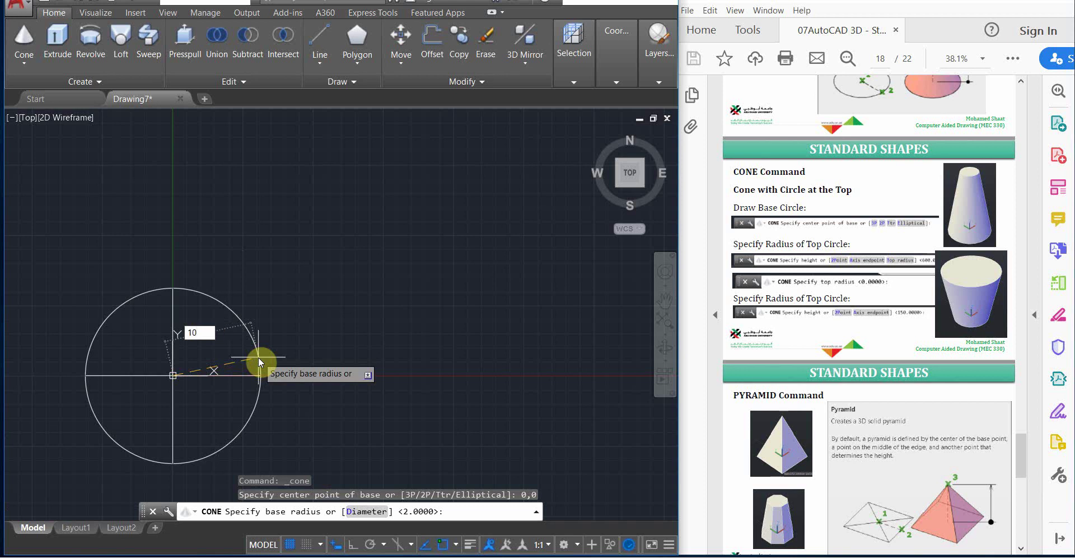
type("0")
key("Return")
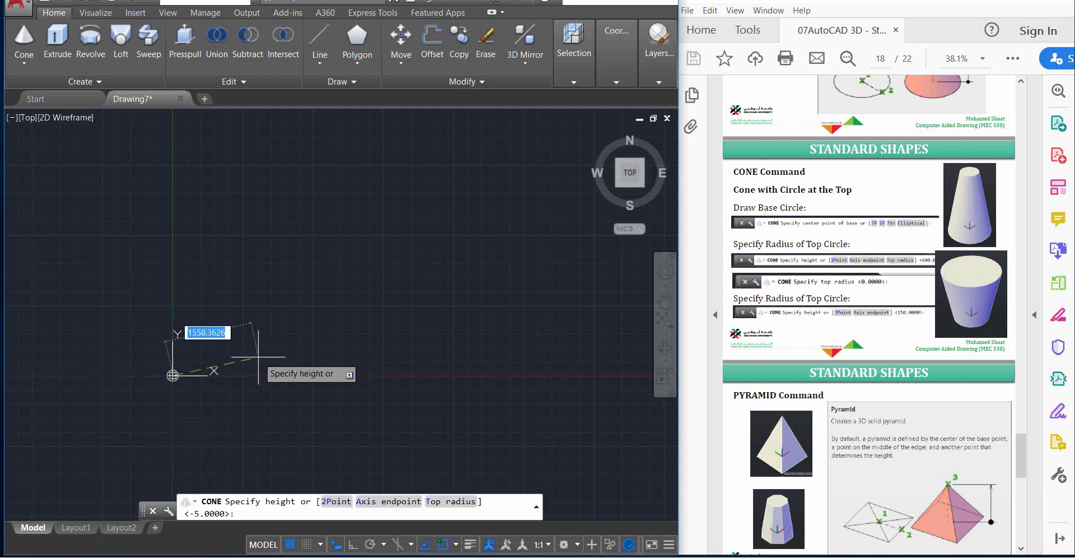
scroll(167, 388, "up", 8)
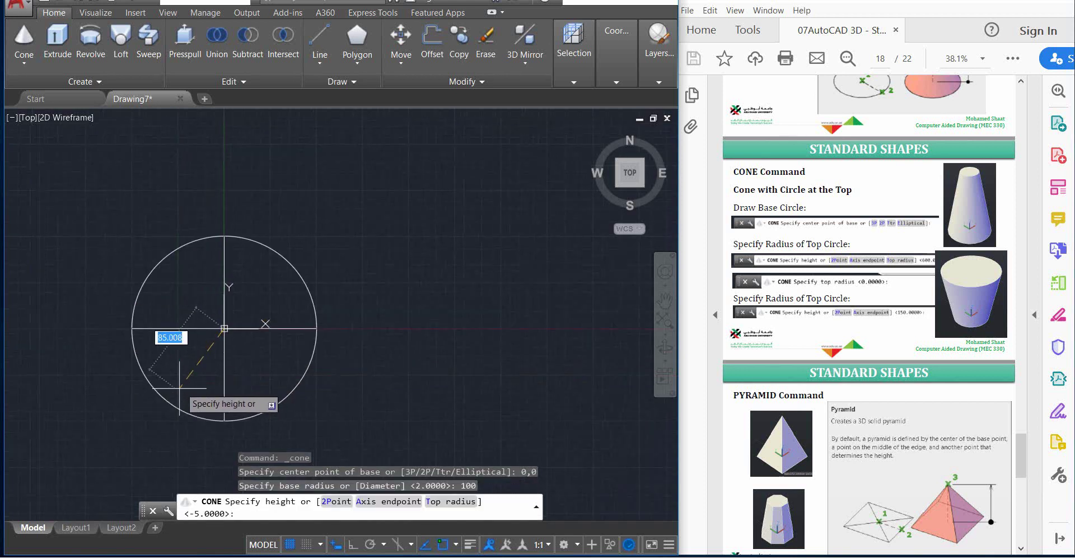
mouse_move(232, 351)
middle_mouse_down()
mouse_move(304, 314)
mouse_move(289, 312)
middle_mouse_up()
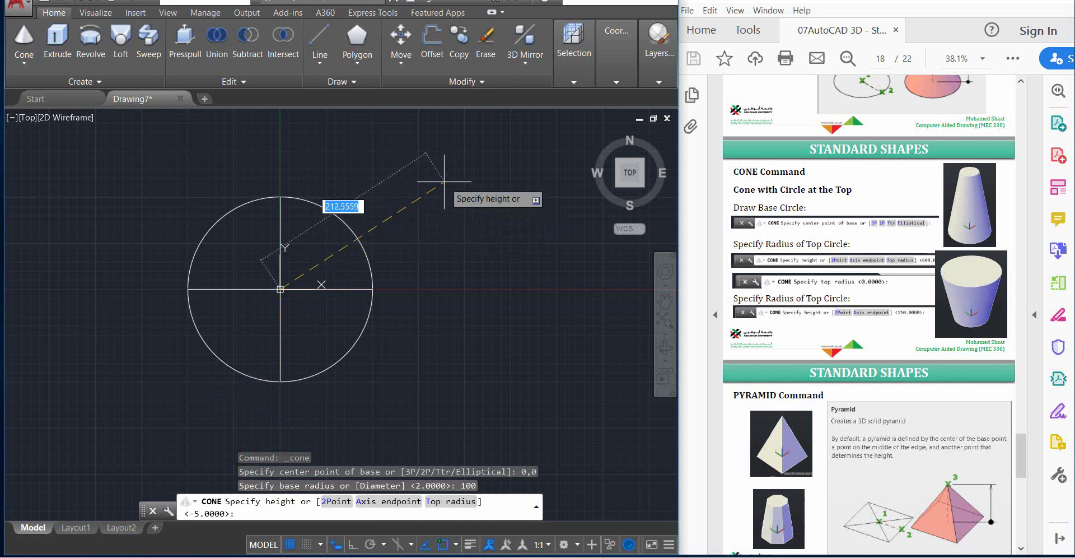
type("200")
key("Return")
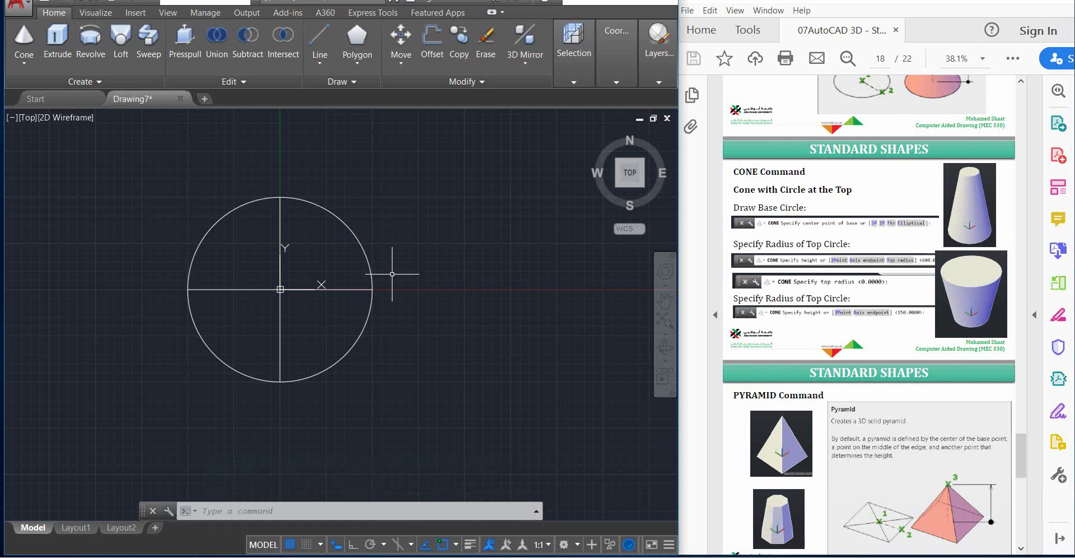
- Show the cone in the NW Isometric view with the Shades of Gray visual style
left_click(618, 166)
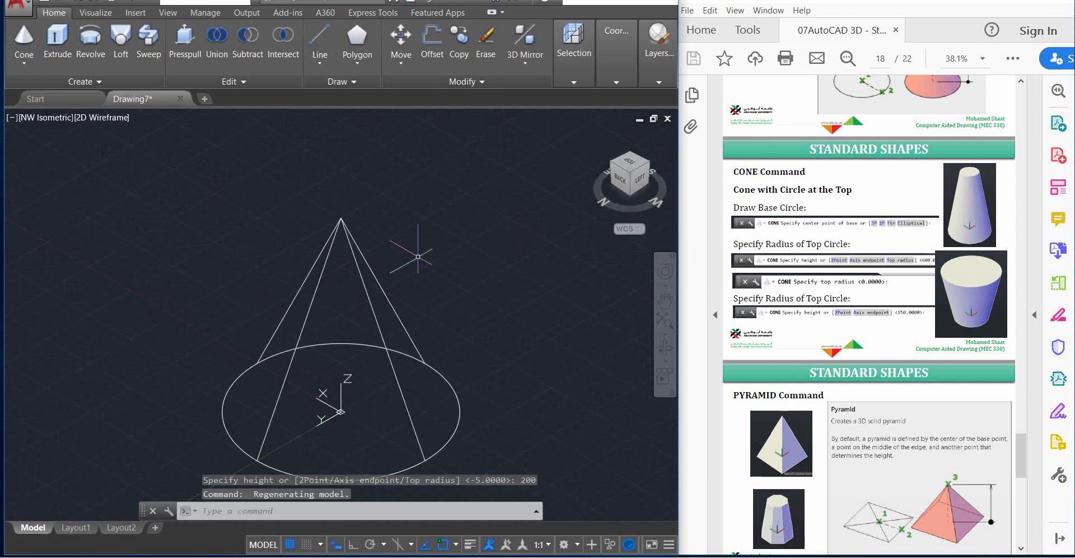
mouse_move(650, 66)
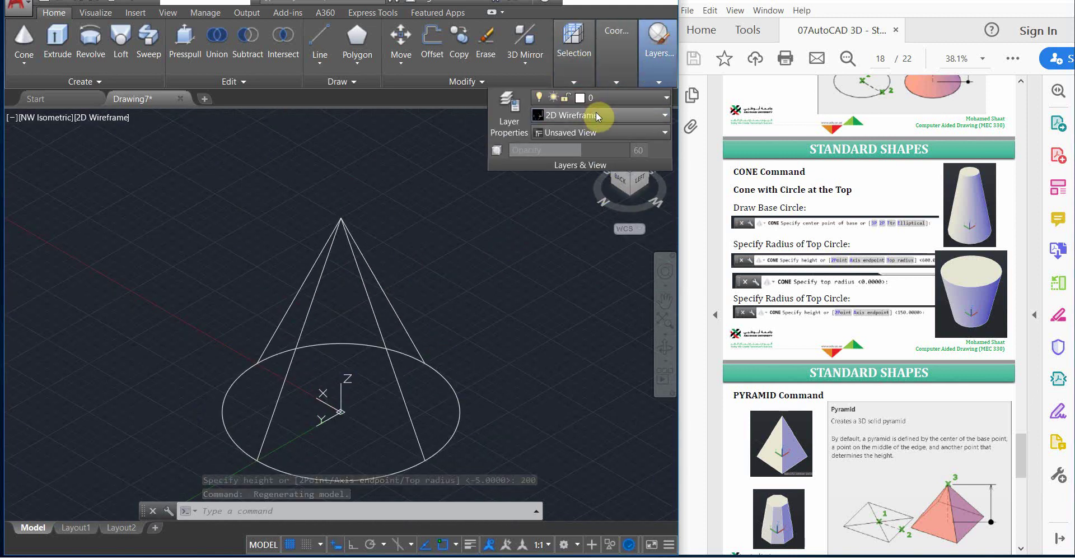
left_click(616, 115)
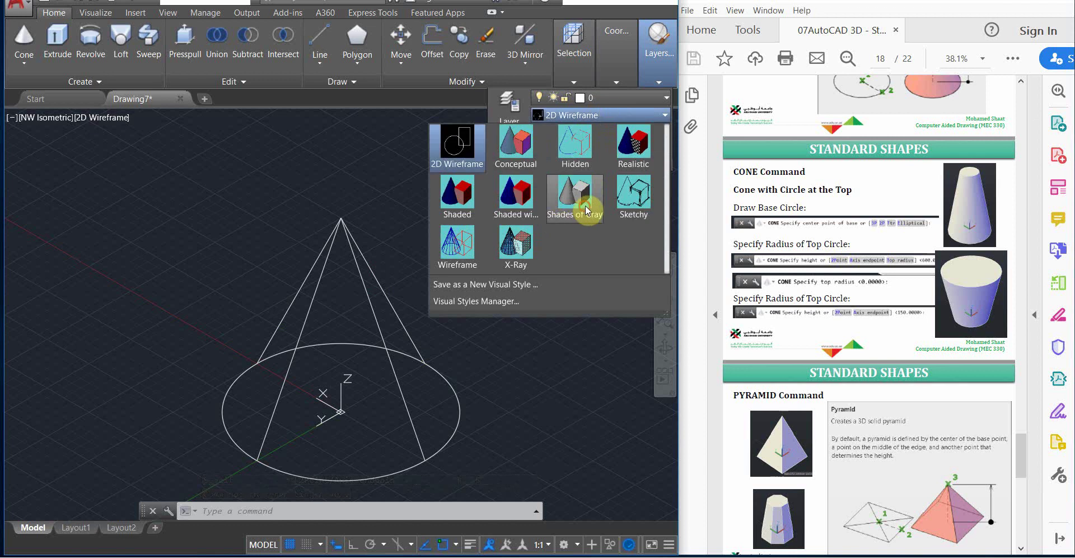
left_click(576, 196)
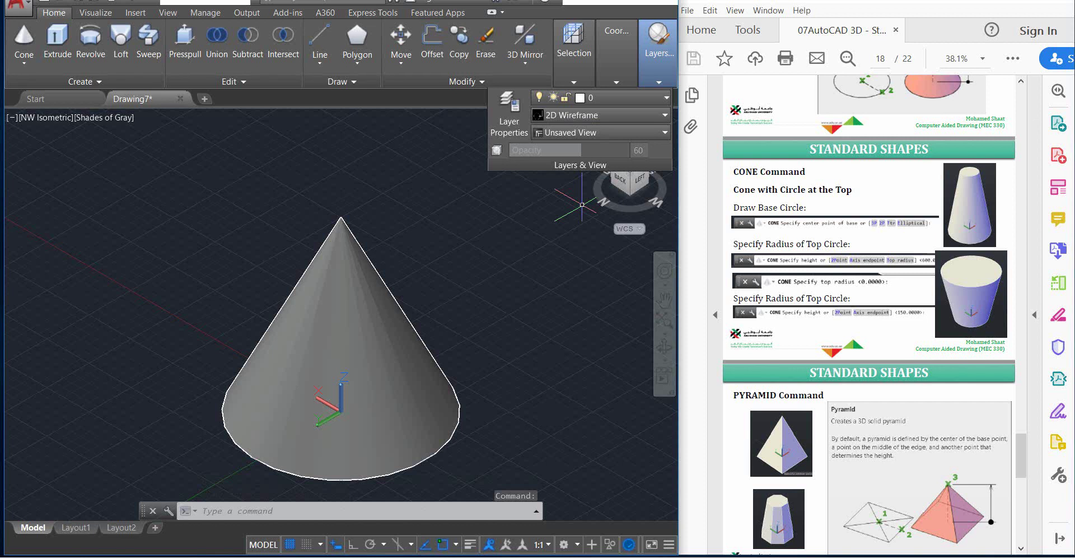
- Delete the solid cone
left_click(338, 313)
left_click(137, 386)
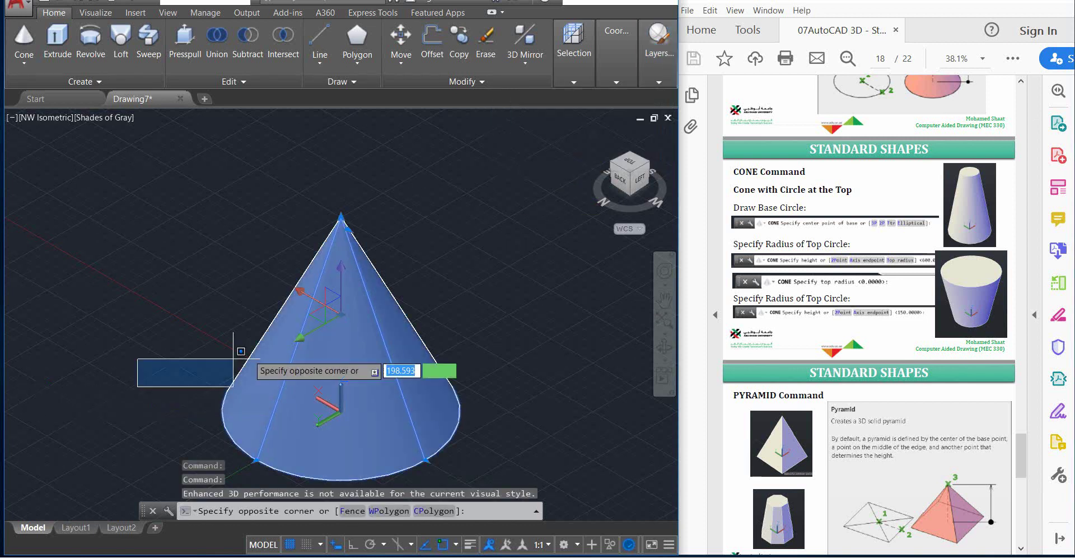
key("Escape")
key("Escape")
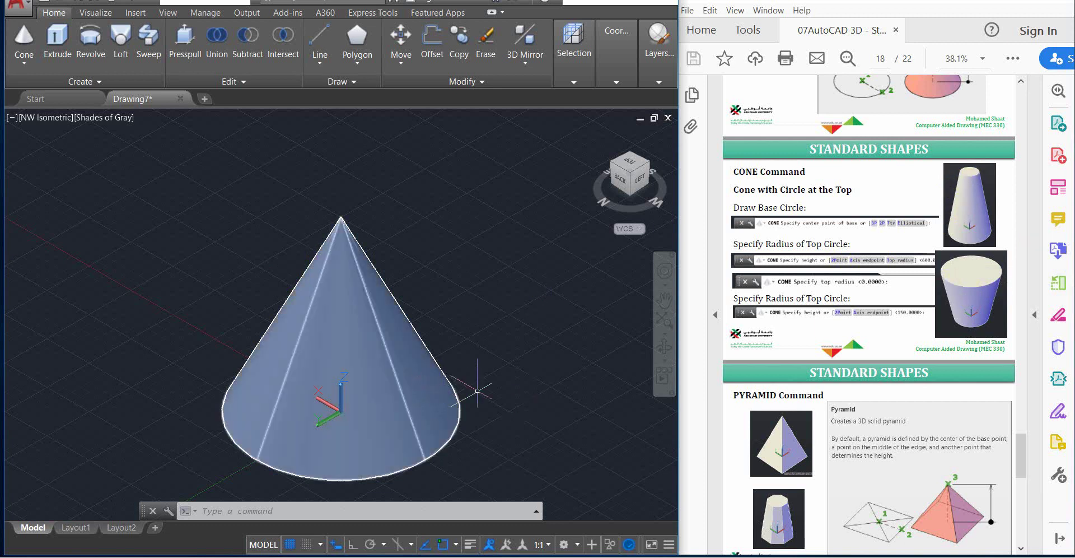
left_click(391, 373)
key("Delete")
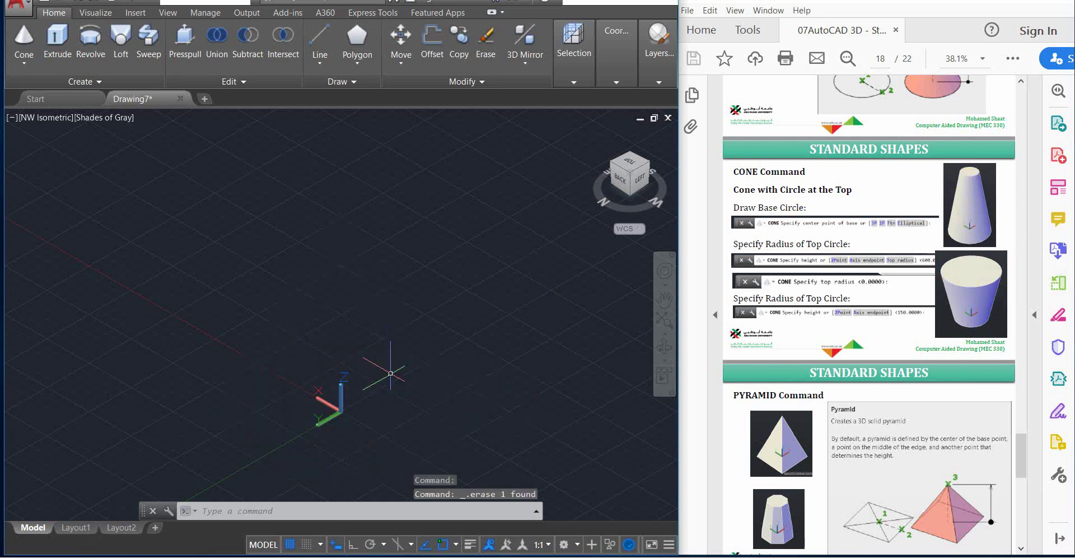
- Start a cone with its base centre at 0,0 and a base radius of 100
left_click(24, 42)
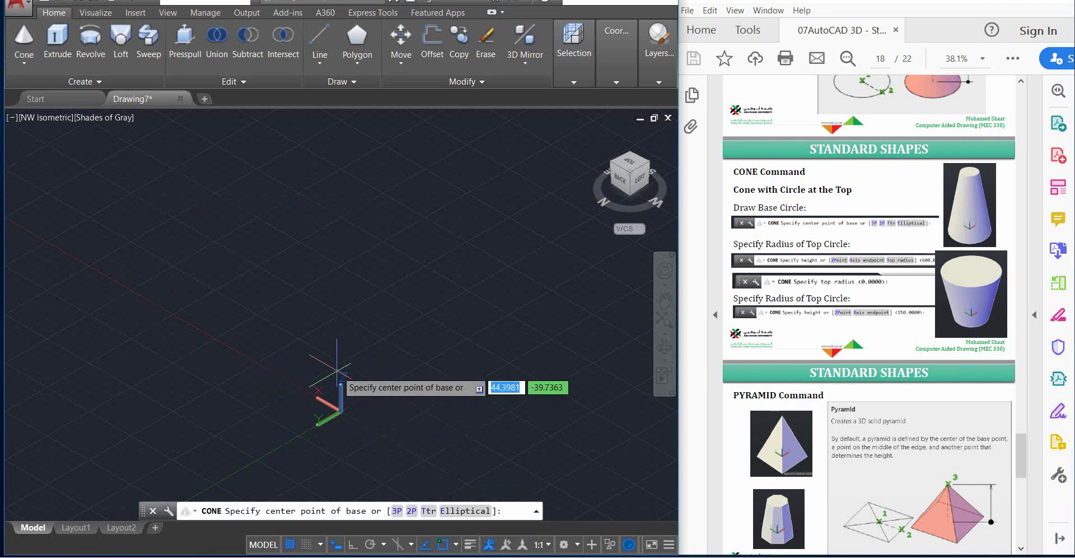
type("0,0")
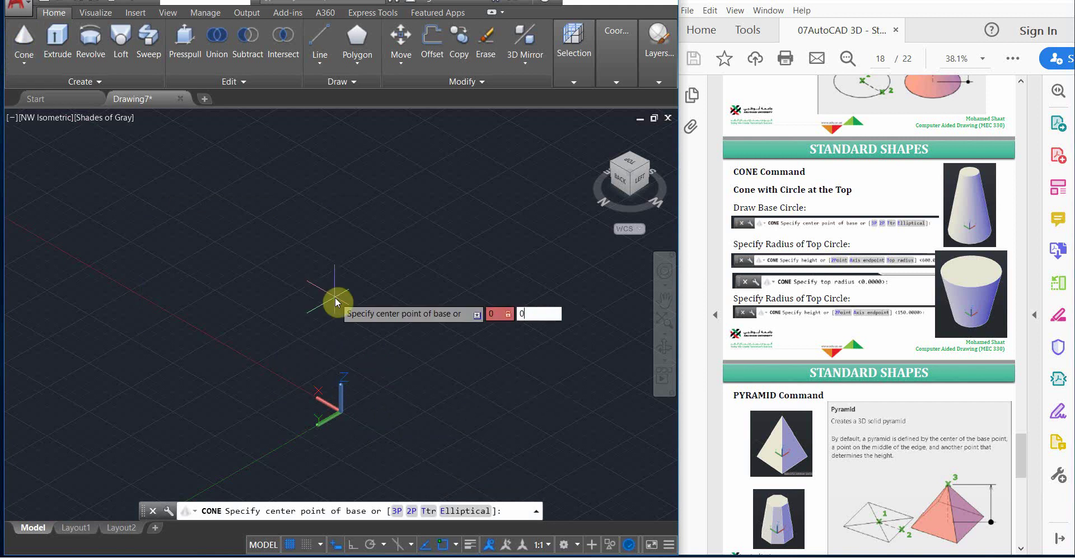
key("Return")
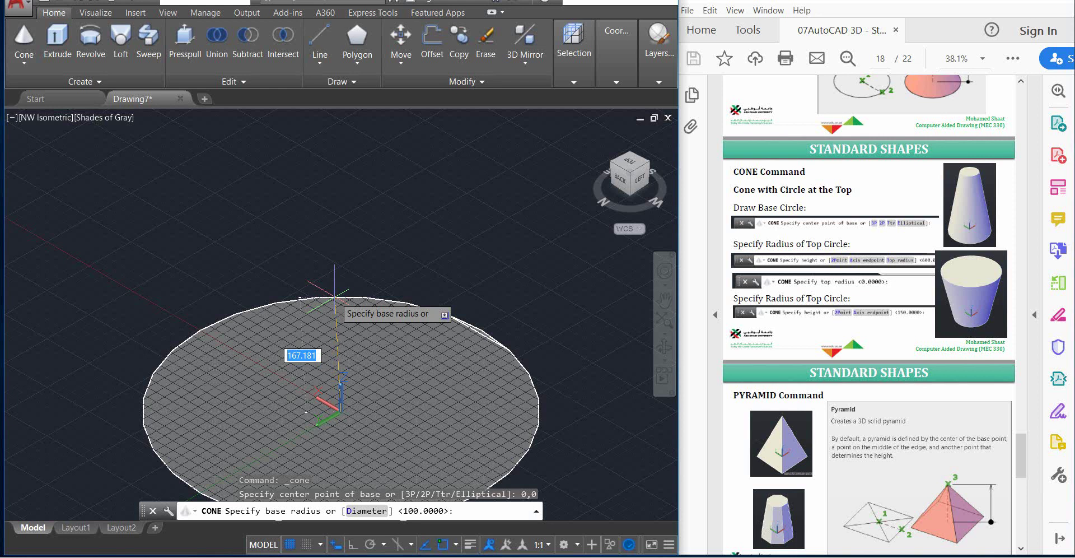
type("100")
key("Return")
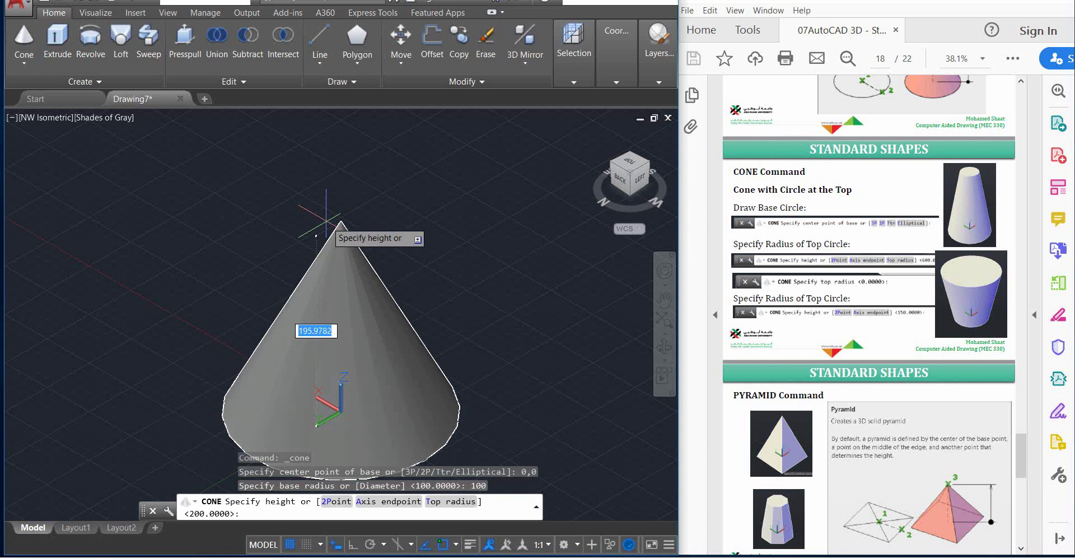
- Give the cone a top radius of 50 and a height of 200
left_click(445, 501)
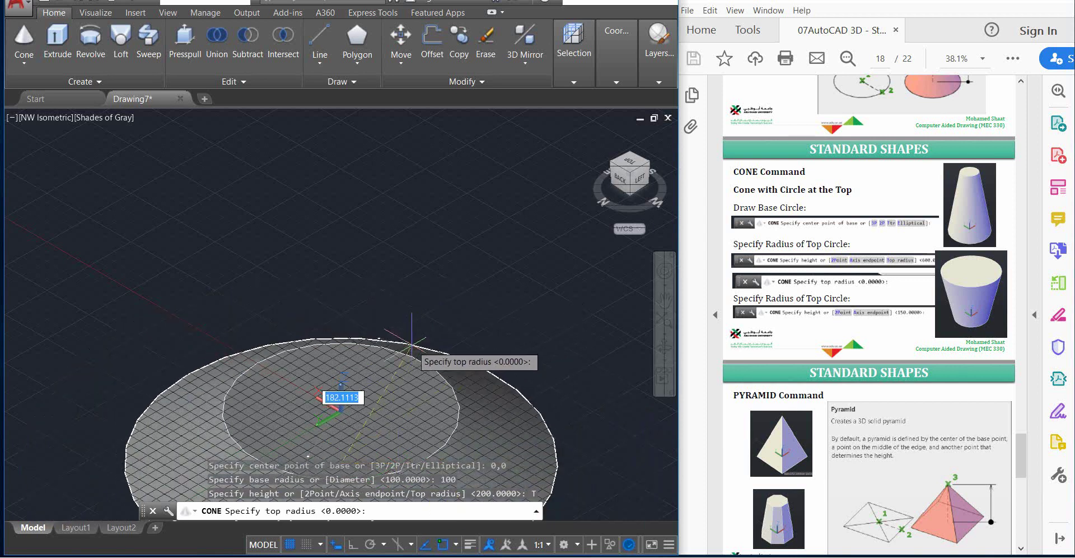
scroll(302, 263, "down", 3)
scroll(303, 269, "up", 2)
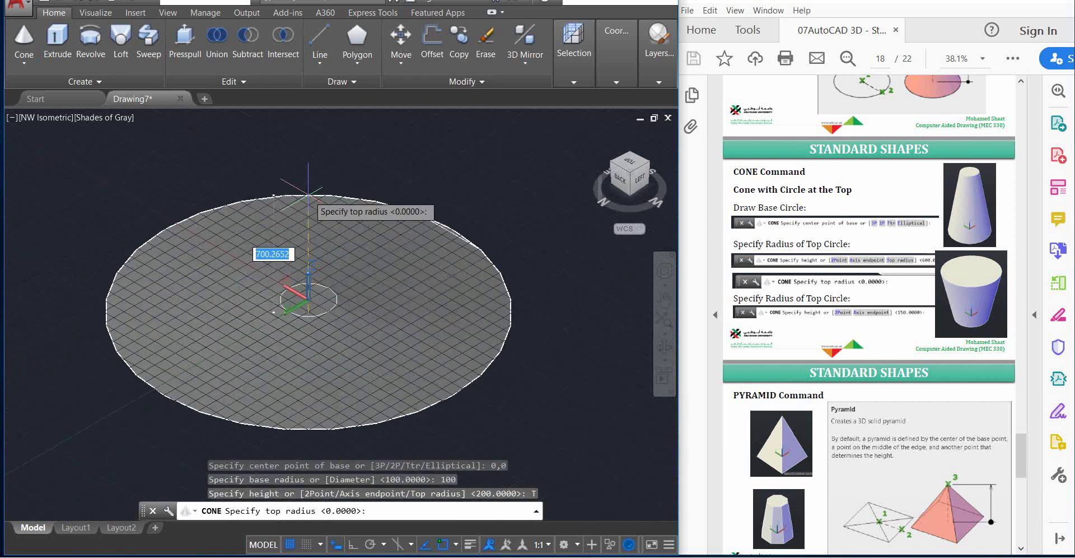
scroll(352, 302, "down", 4)
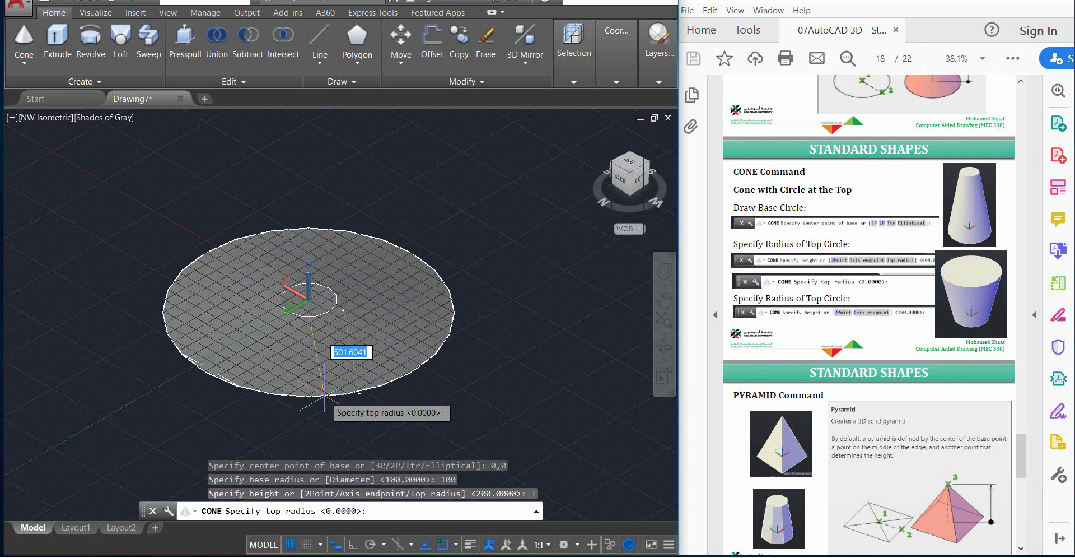
scroll(325, 395, "up", 2)
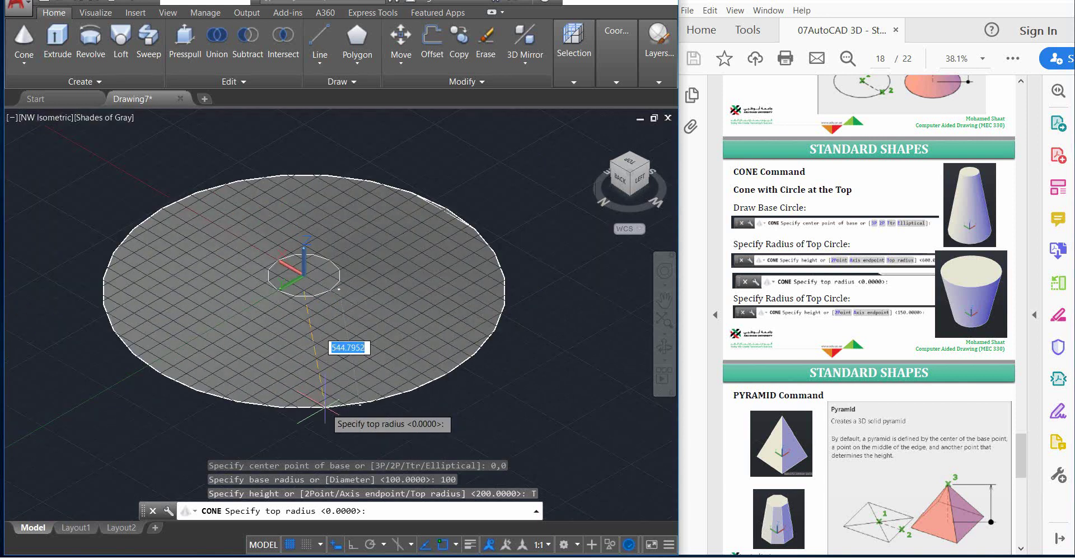
type("50")
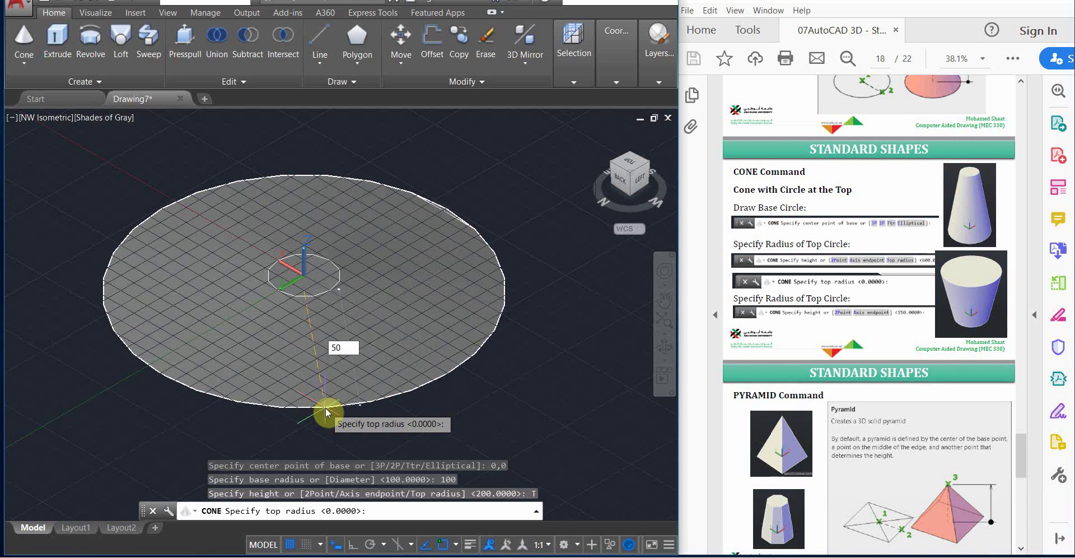
key("Return")
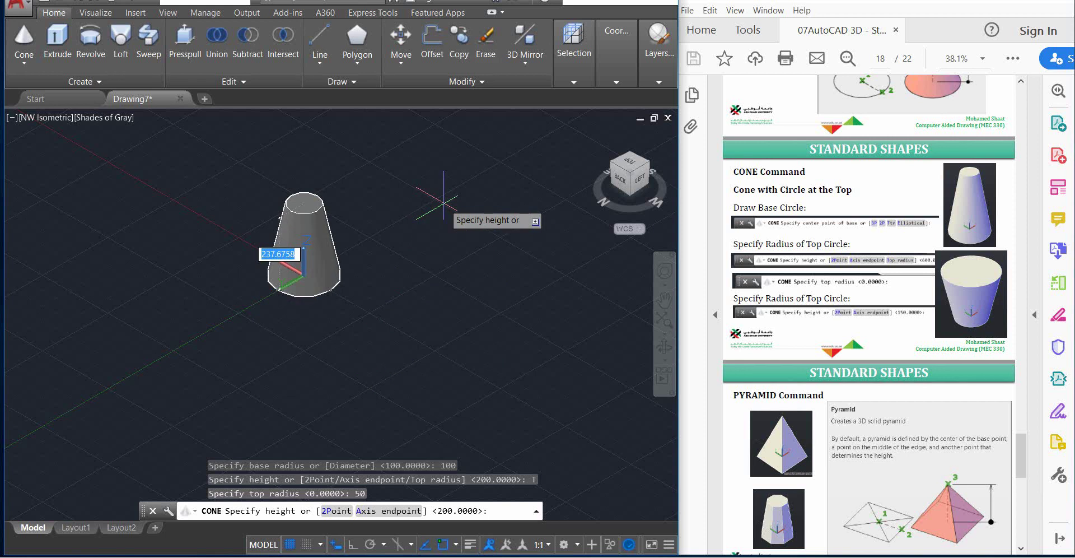
type("200")
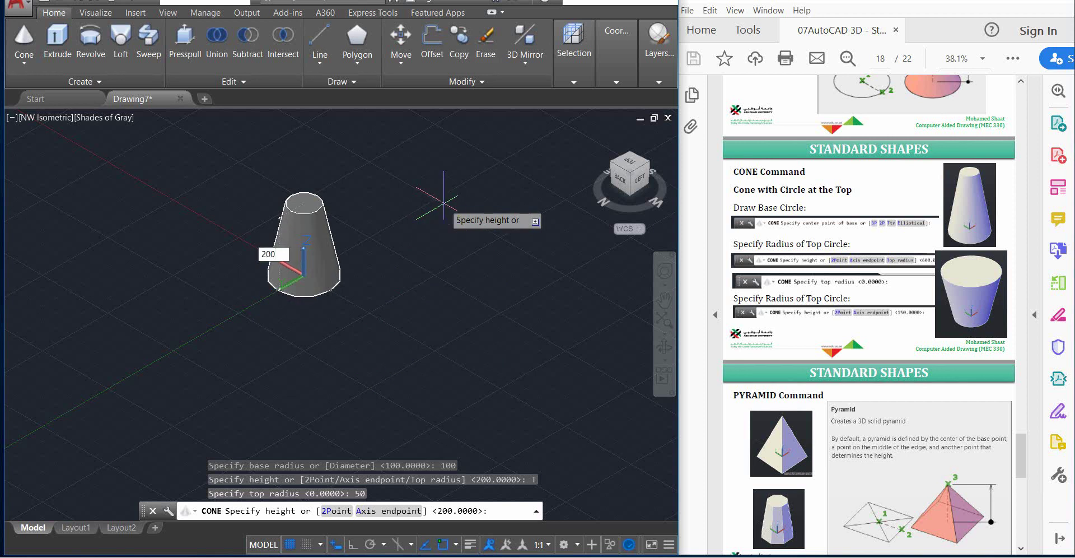
key("Return")
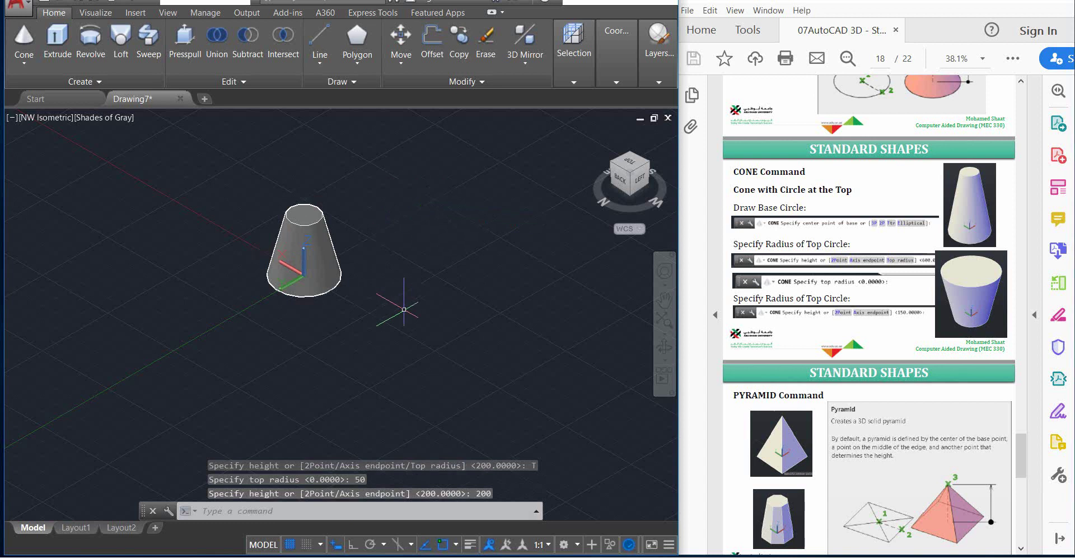
scroll(317, 255, "up", 5)
scroll(317, 255, "down", 3)
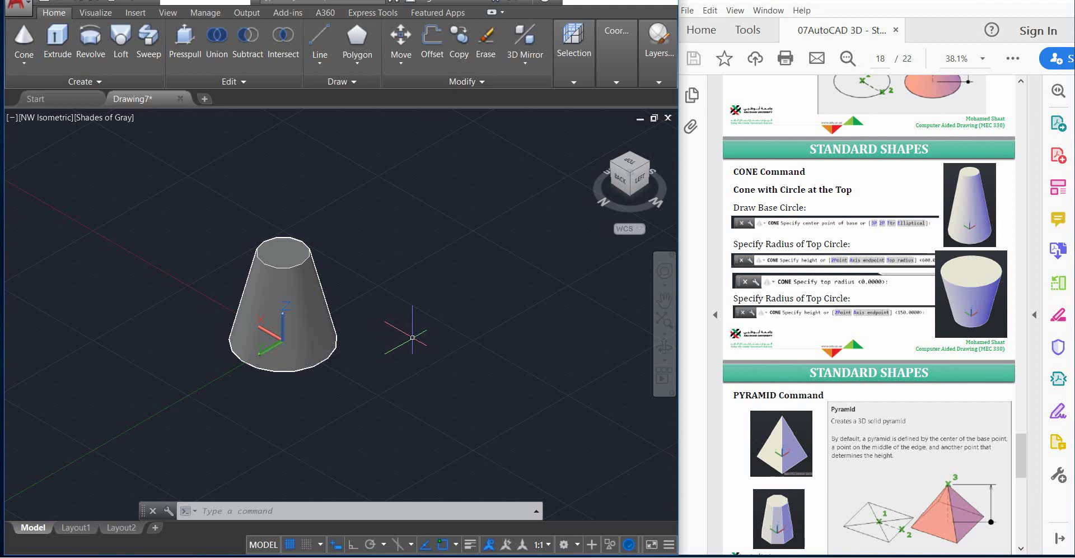
- Delete the truncated cone
left_click(324, 298)
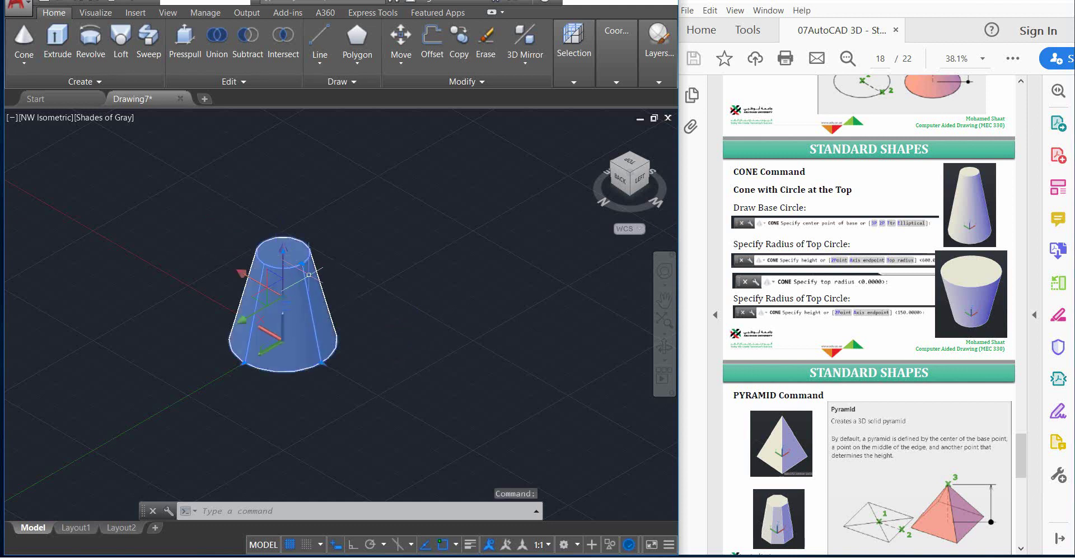
key("Escape")
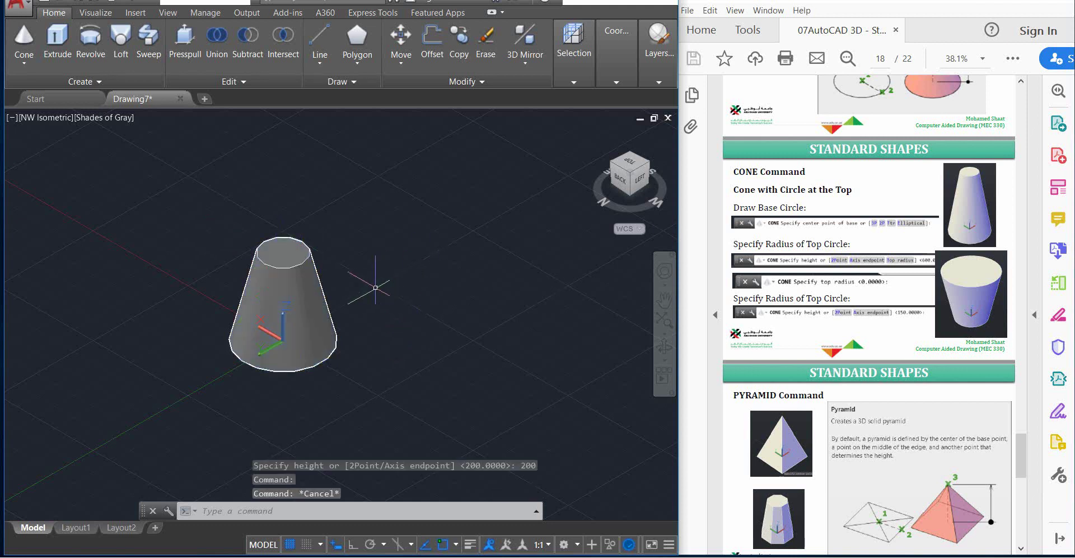
left_click(274, 303)
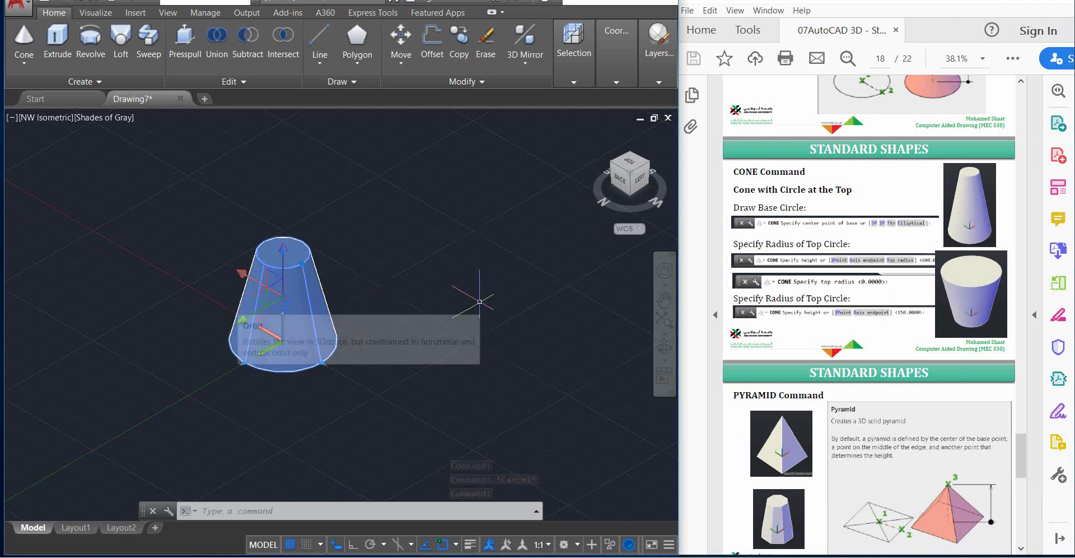
key("Escape")
left_click(272, 302)
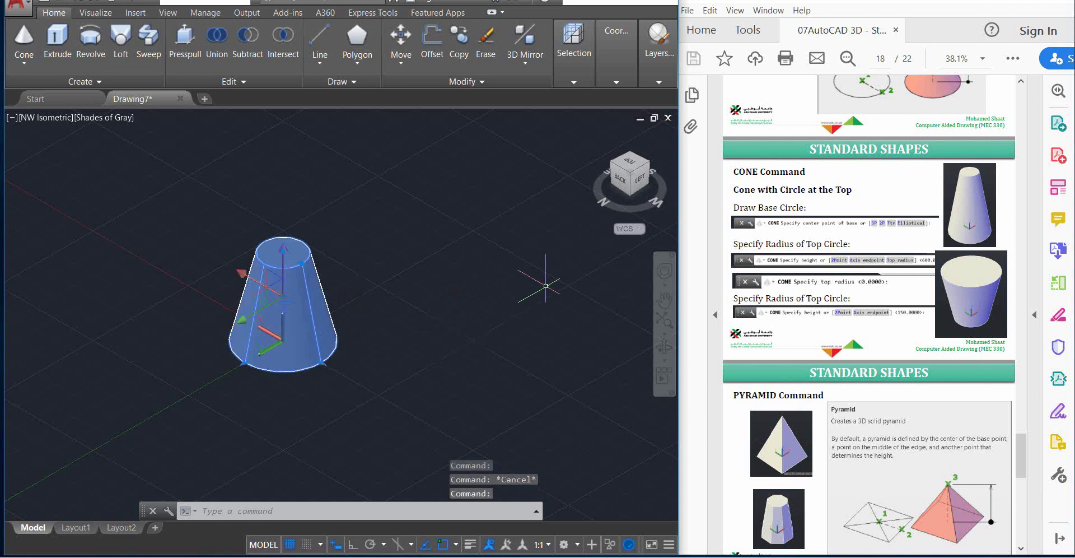
key("Delete")
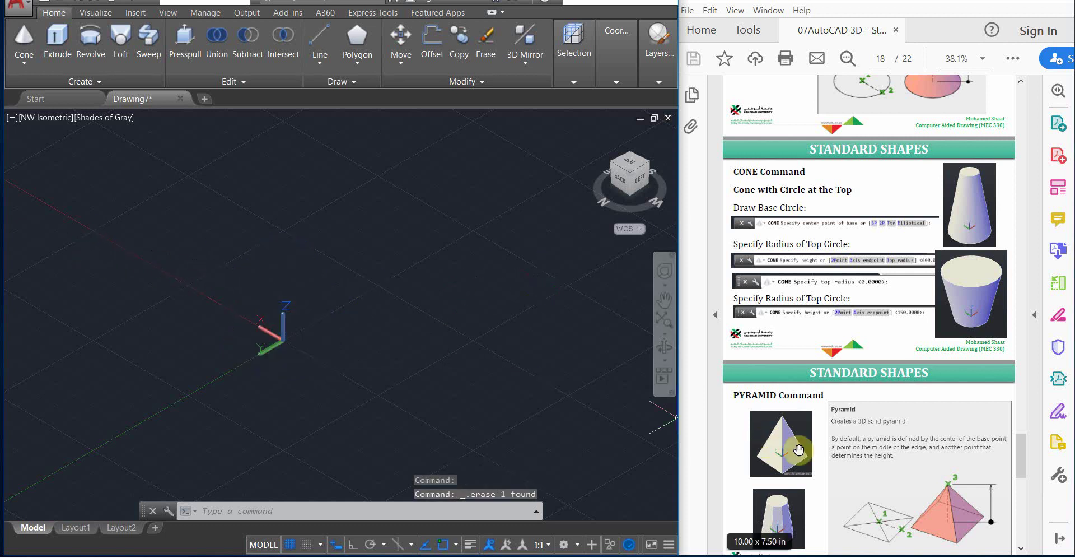
- Examine the PYRAMID Command slide in the lecture PDF alongside the cone slide
scroll(799, 448, "down", 4)
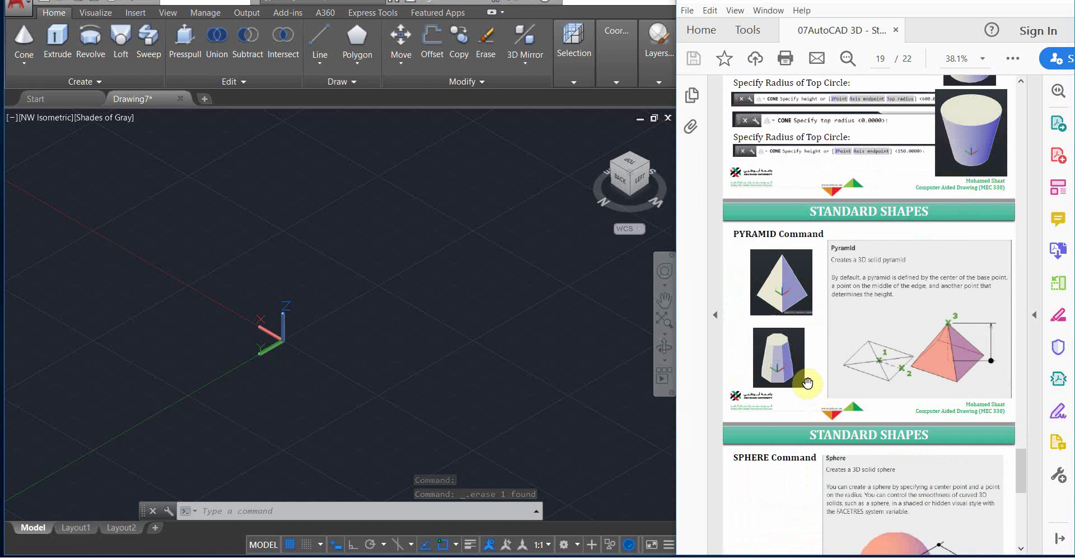
scroll(860, 365, "up", 1)
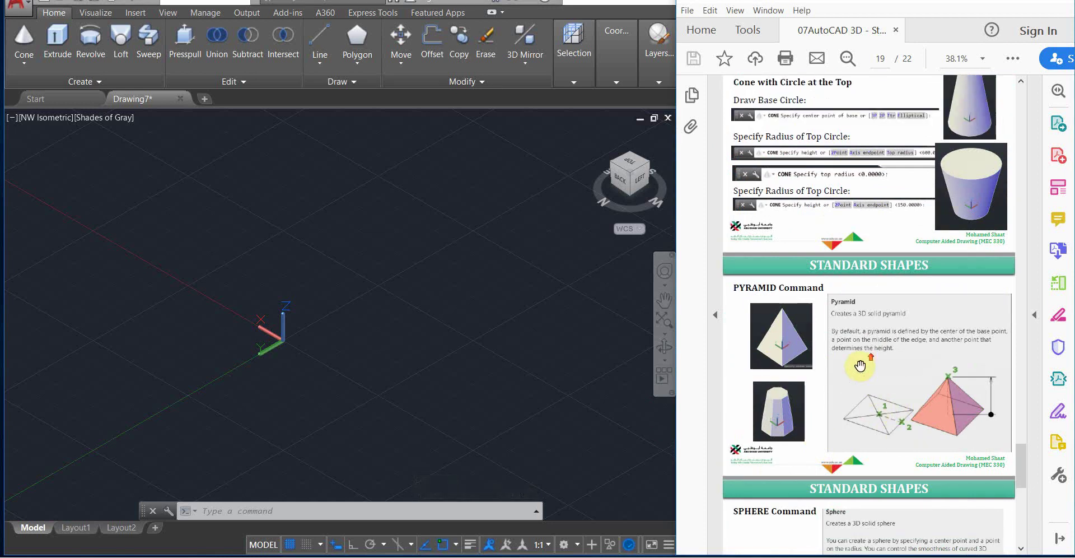
scroll(818, 224, "up", 1)
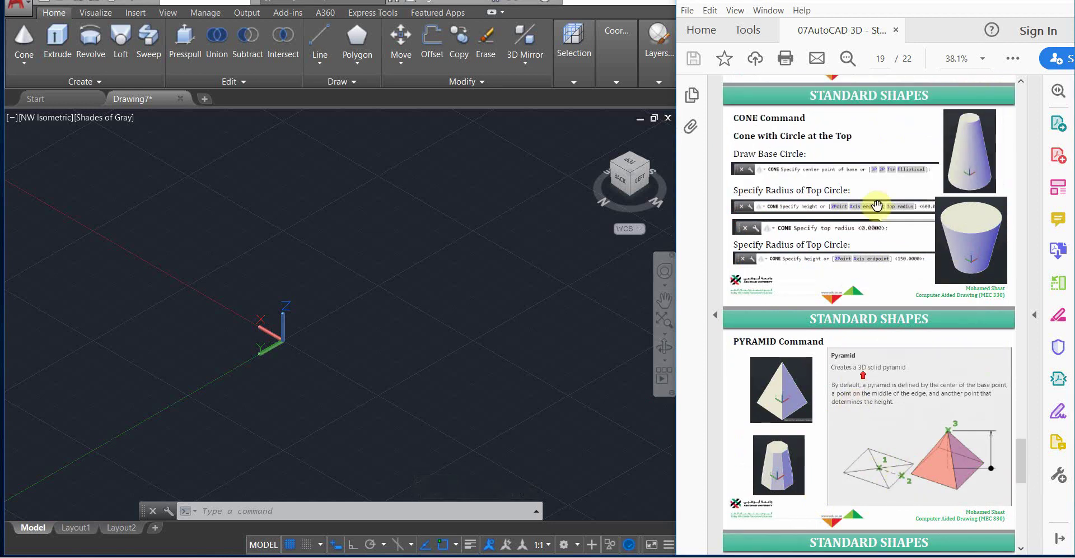
scroll(846, 317, "down", 1)
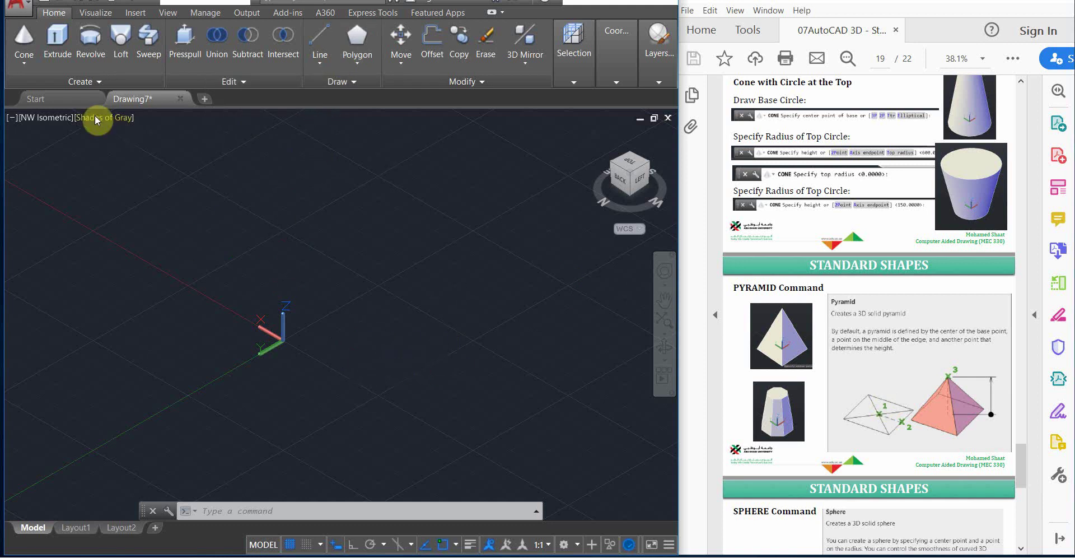
- Start a pyramid with its base centre at 0,0 and compare the Inscribed and Circumscribed base options, ending on Circumscribed
left_click(33, 67)
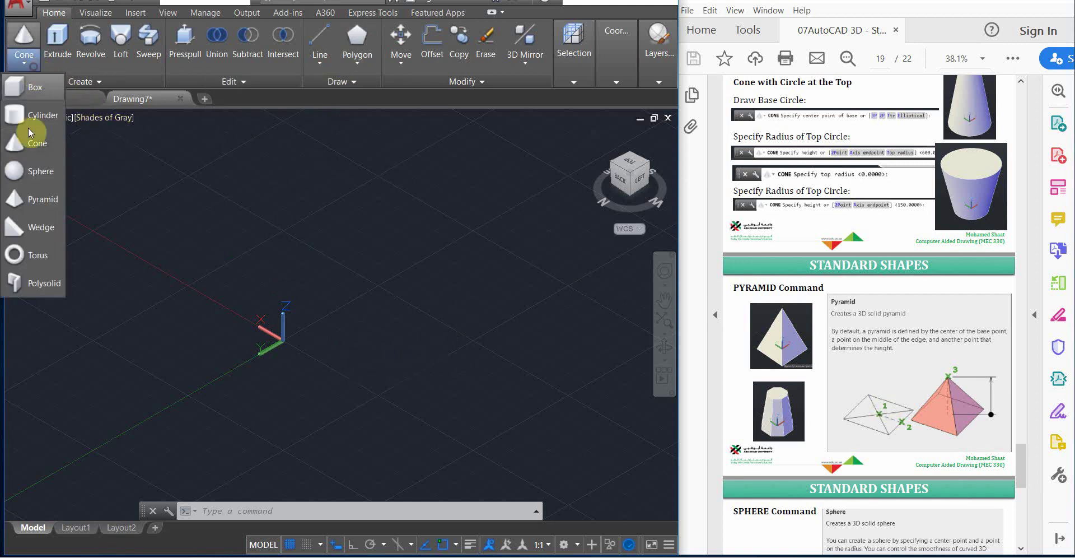
left_click(42, 199)
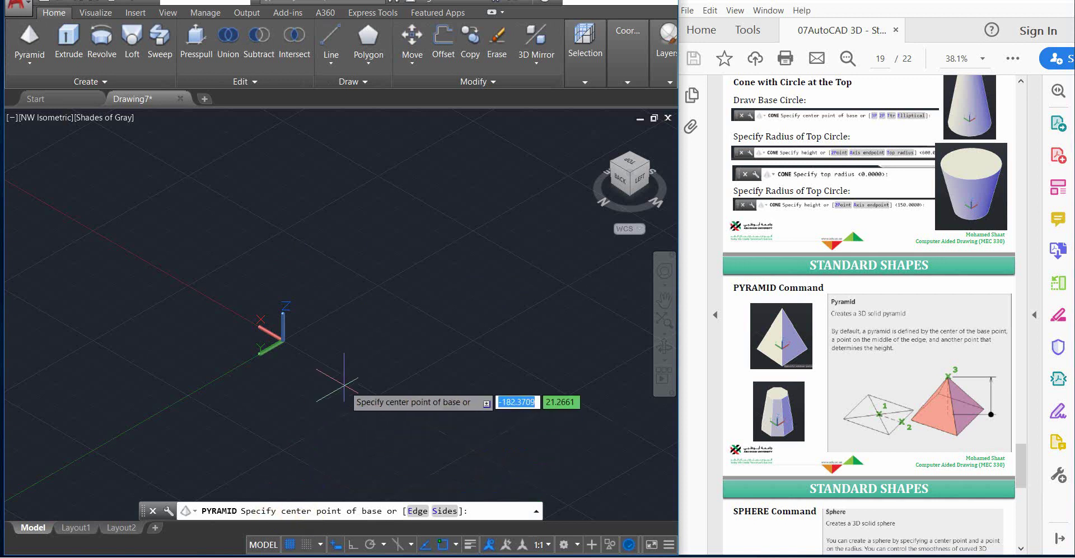
type("0,0")
key("Return")
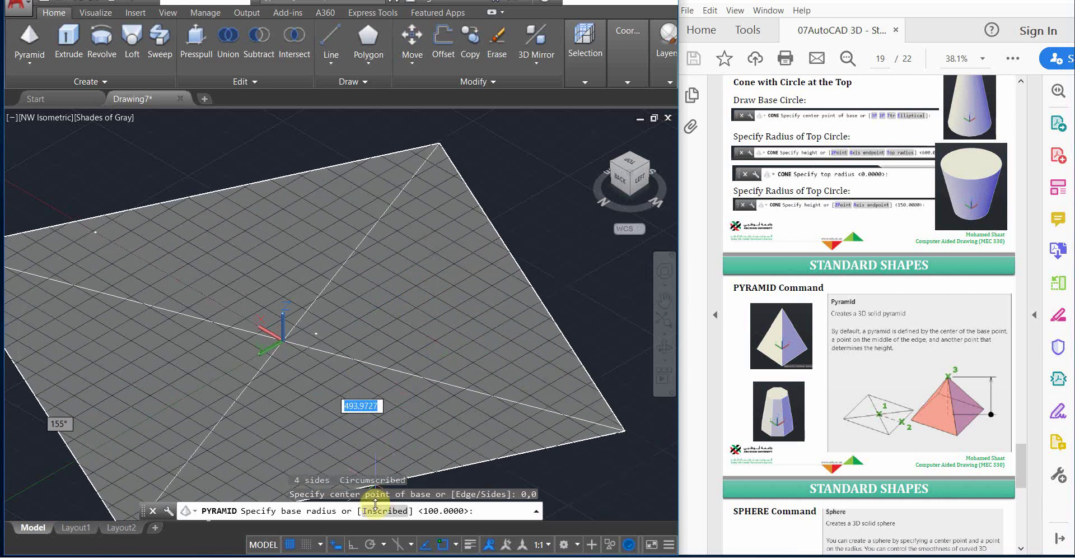
left_click(394, 511)
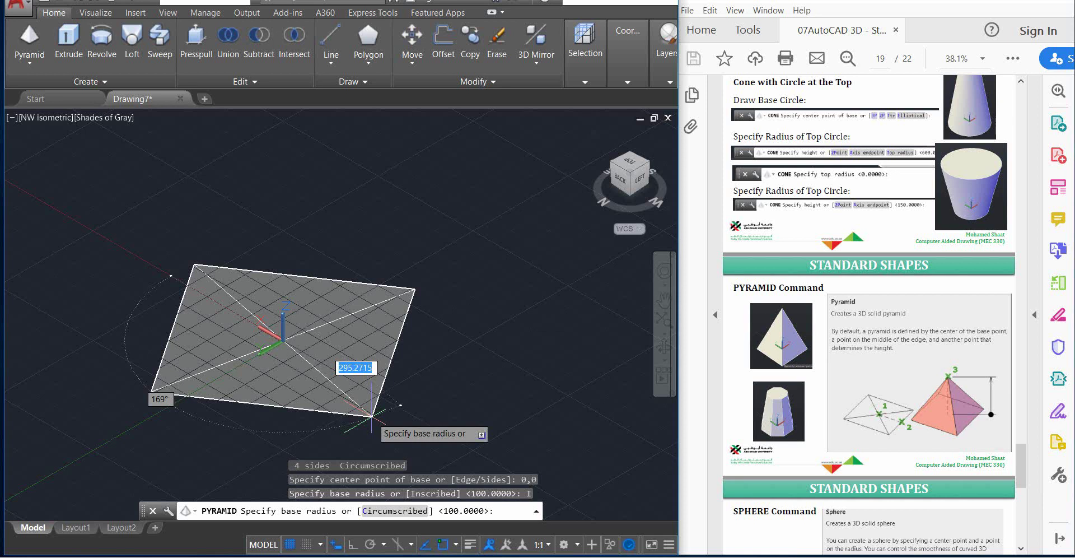
left_click(397, 511)
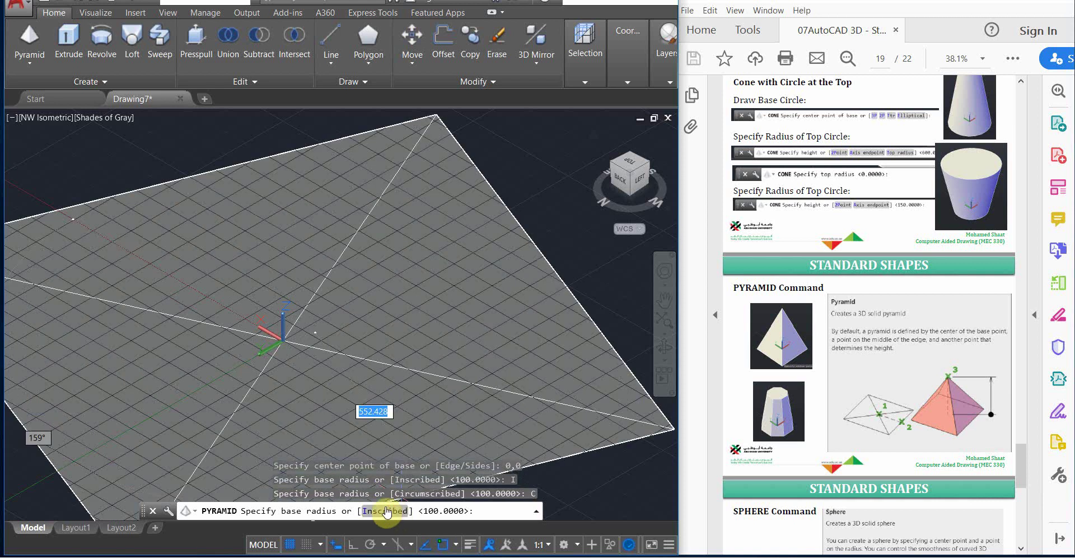
left_click(387, 511)
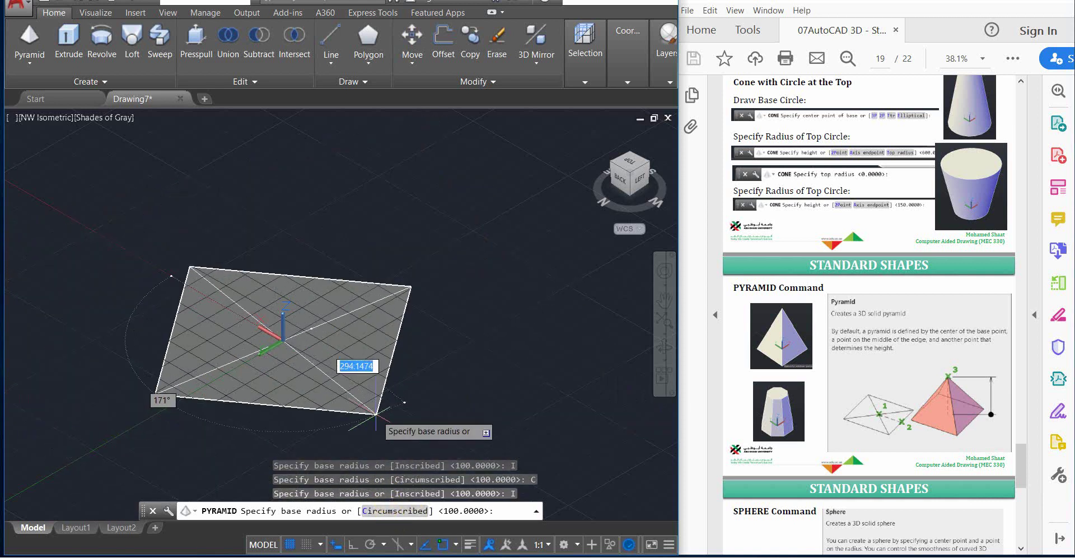
left_click(379, 510)
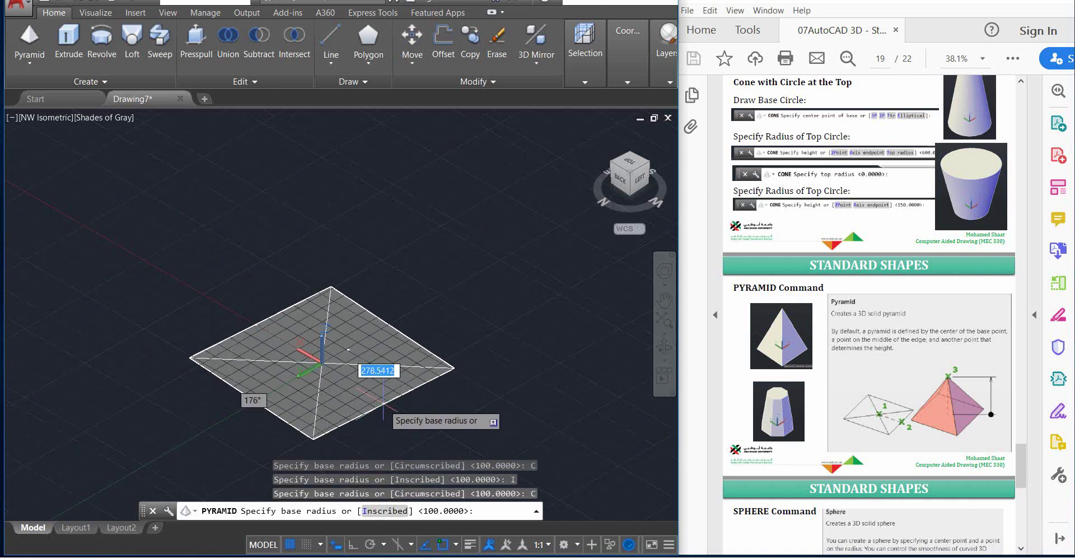
left_click(374, 511)
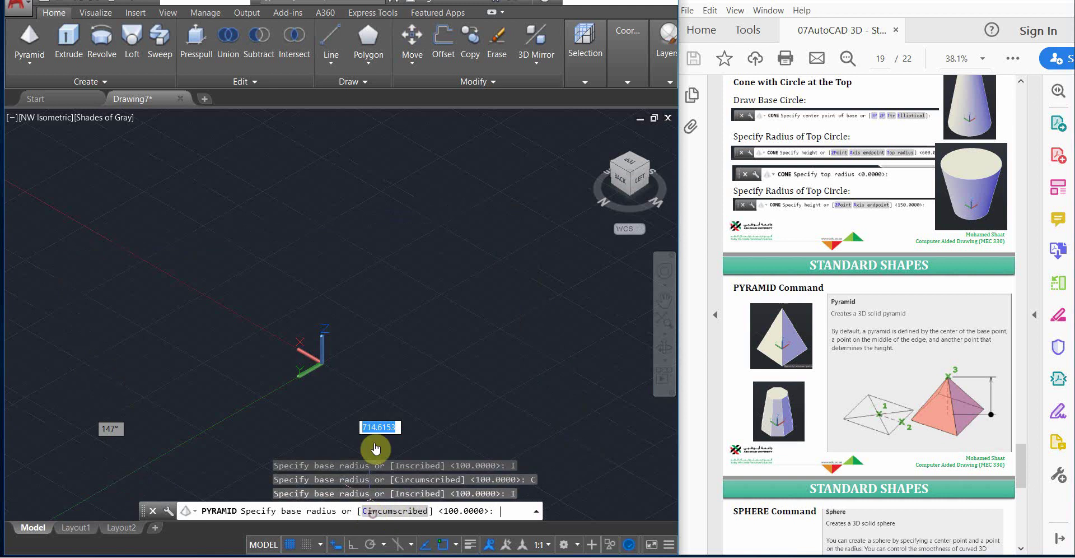
left_click(375, 511)
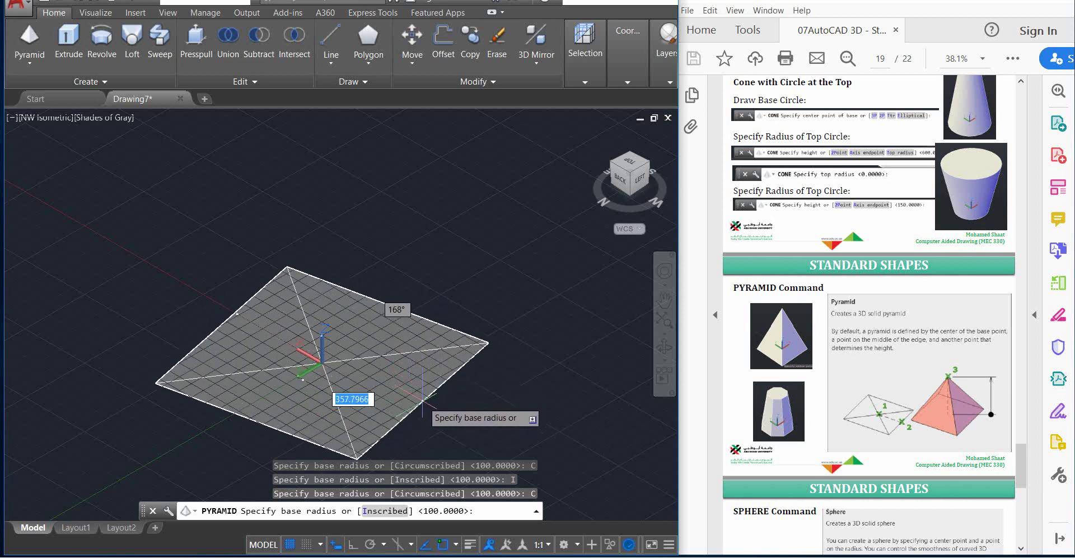
key("Tab")
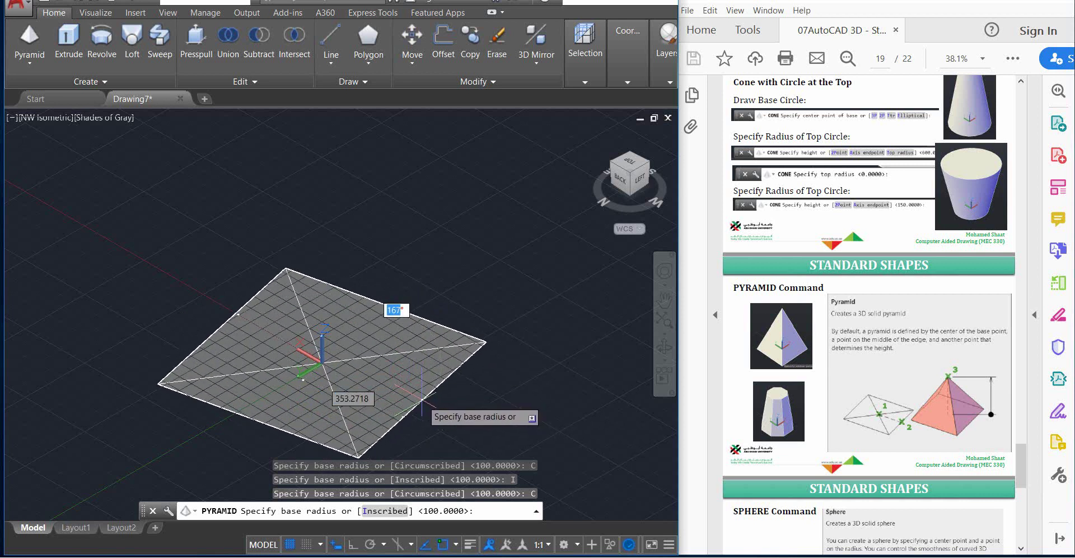
type("180")
key("Return")
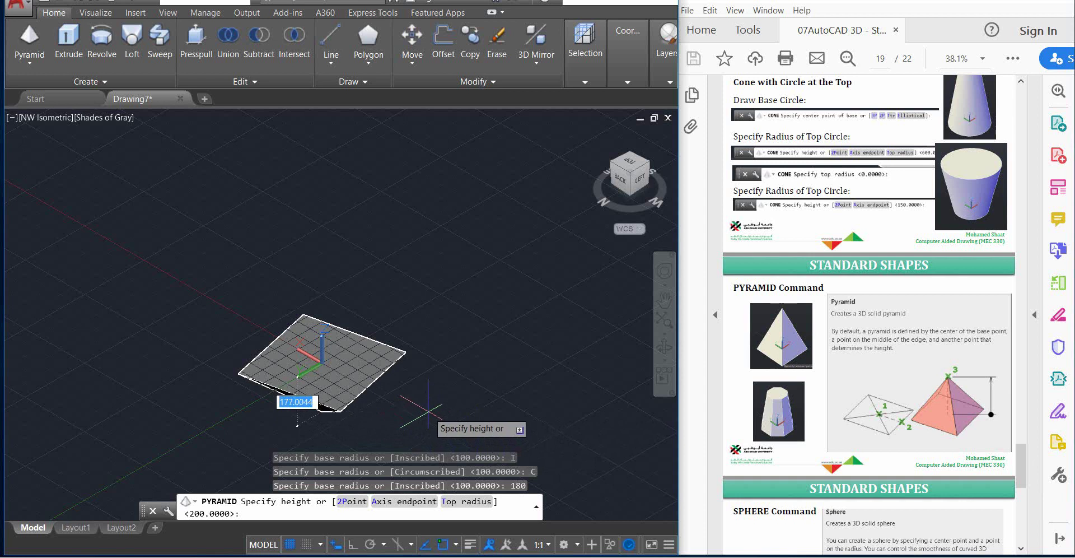
key("Escape")
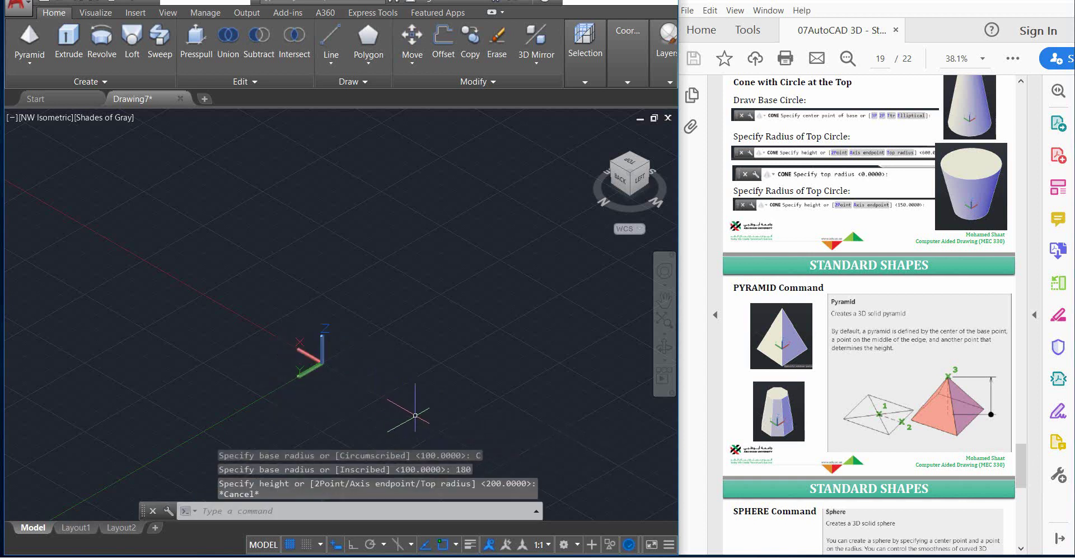
- Create a four-sided circumscribed pyramid centred at 0,0 with a base angle of 180°, a base radius of 200 and a height of 300
left_click(29, 41)
type("0,0")
key("Return")
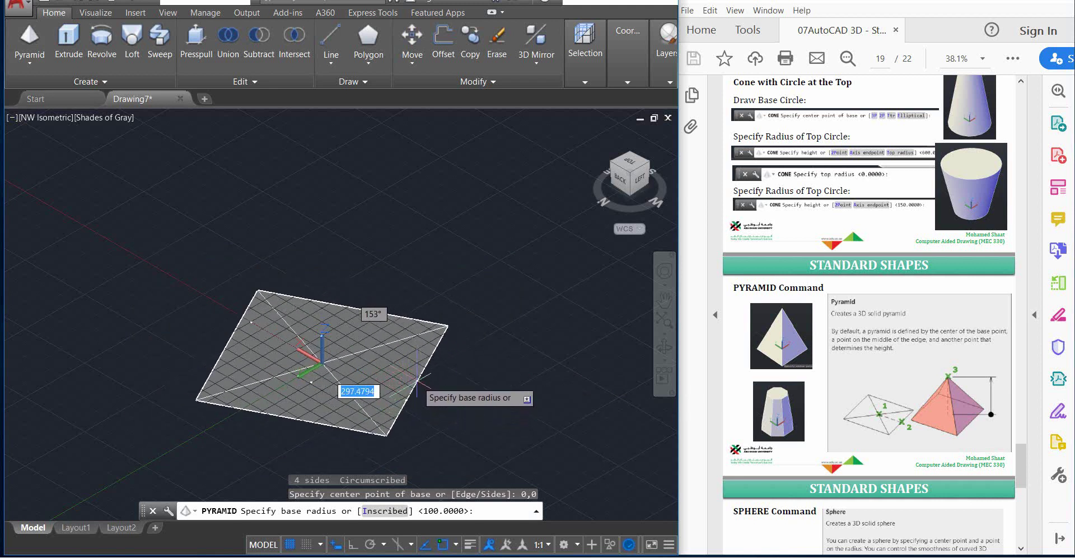
key("Tab")
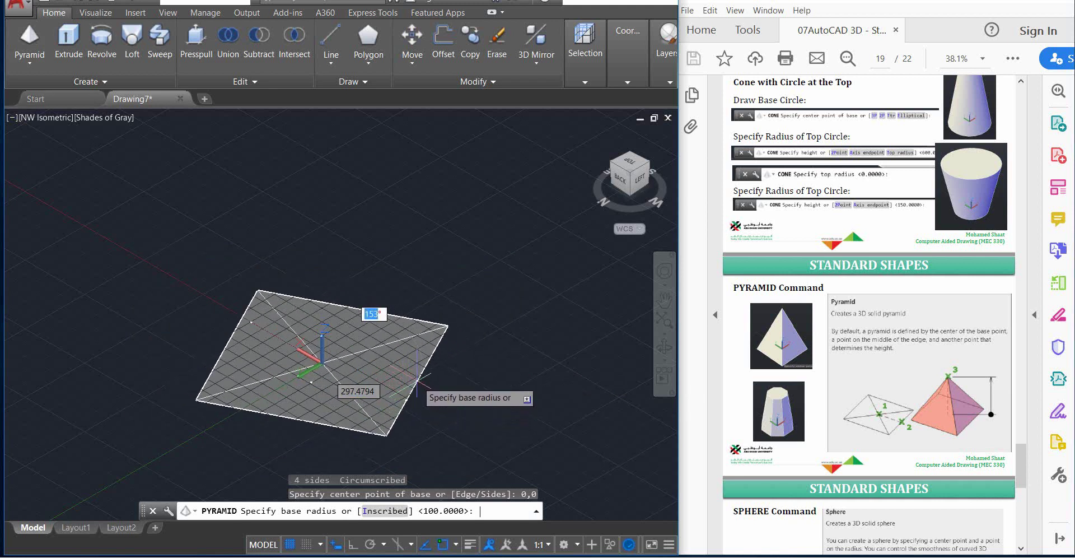
type("180")
key("Tab")
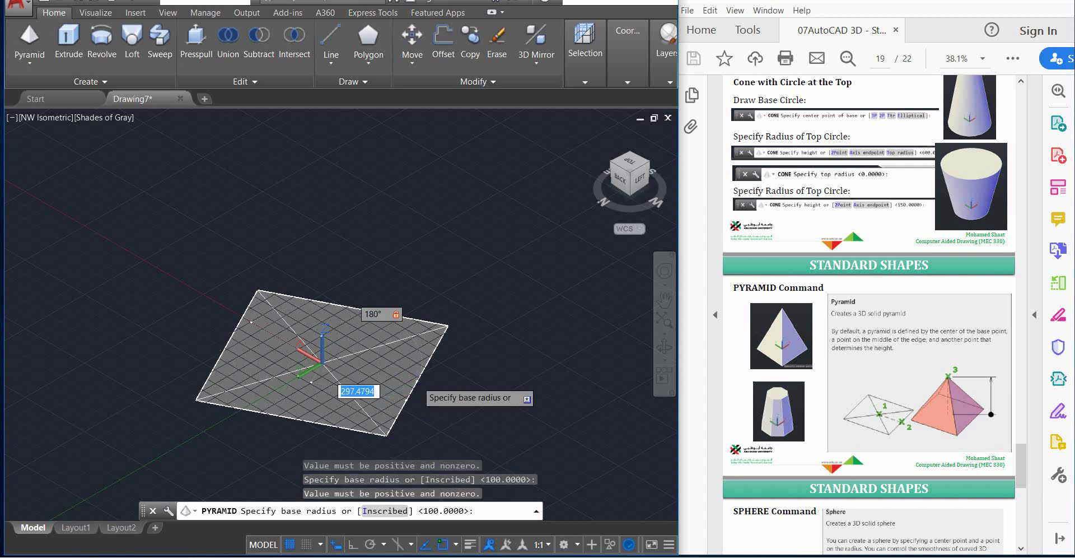
type("200")
key("Return")
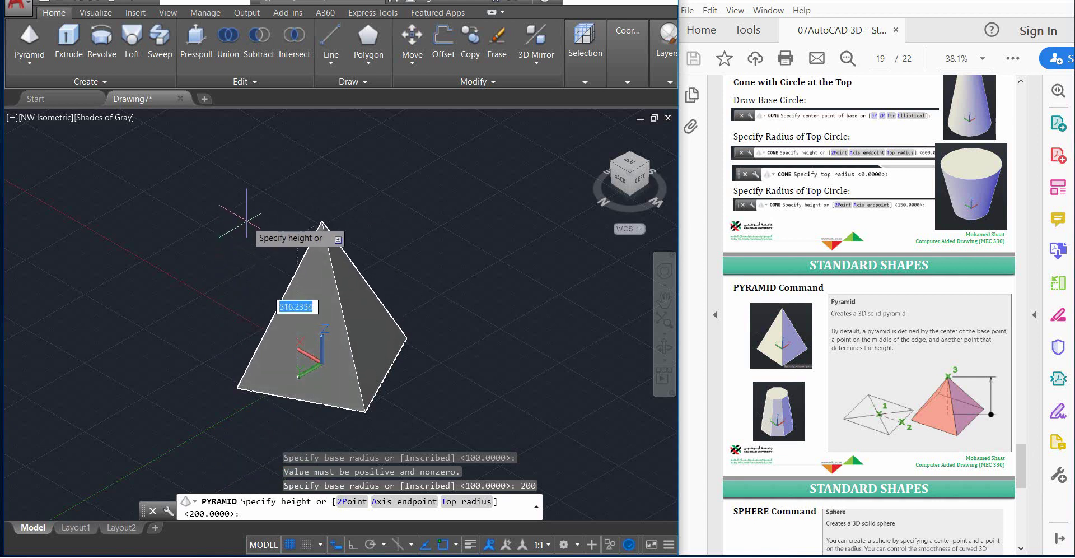
type("300")
key("Return")
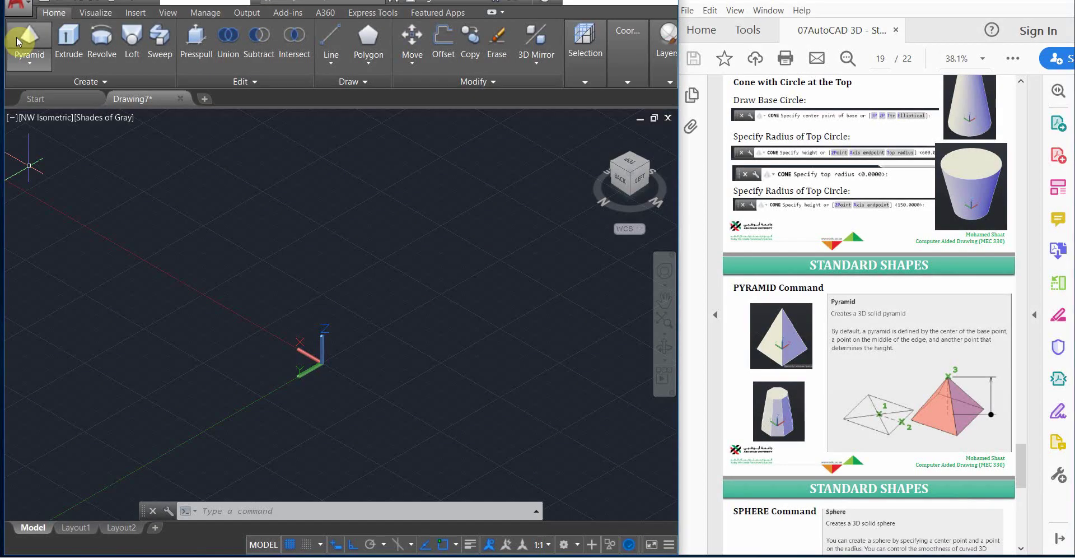
- Start another pyramid and set its number of sides to 6
left_click(23, 42)
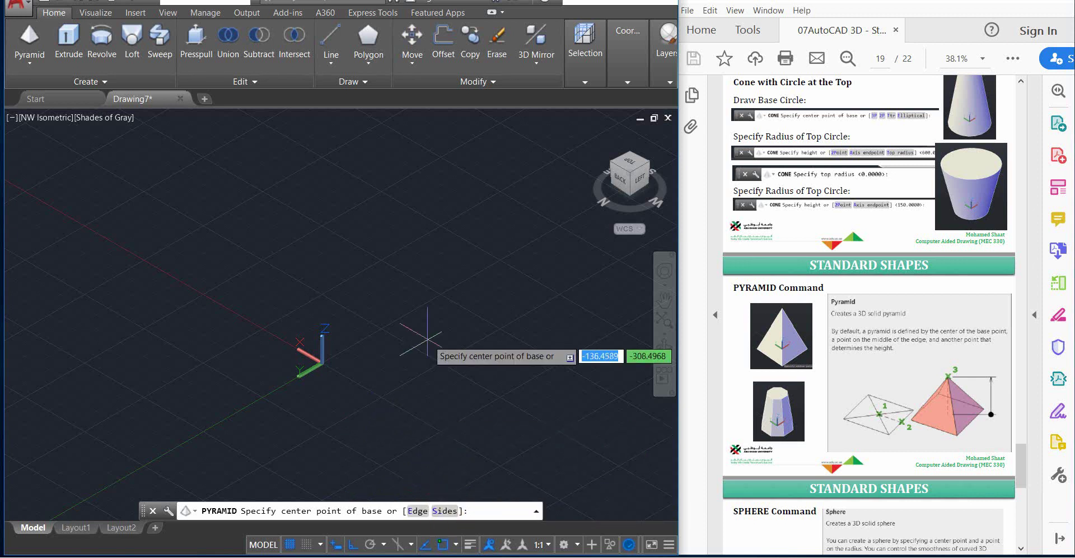
type("s")
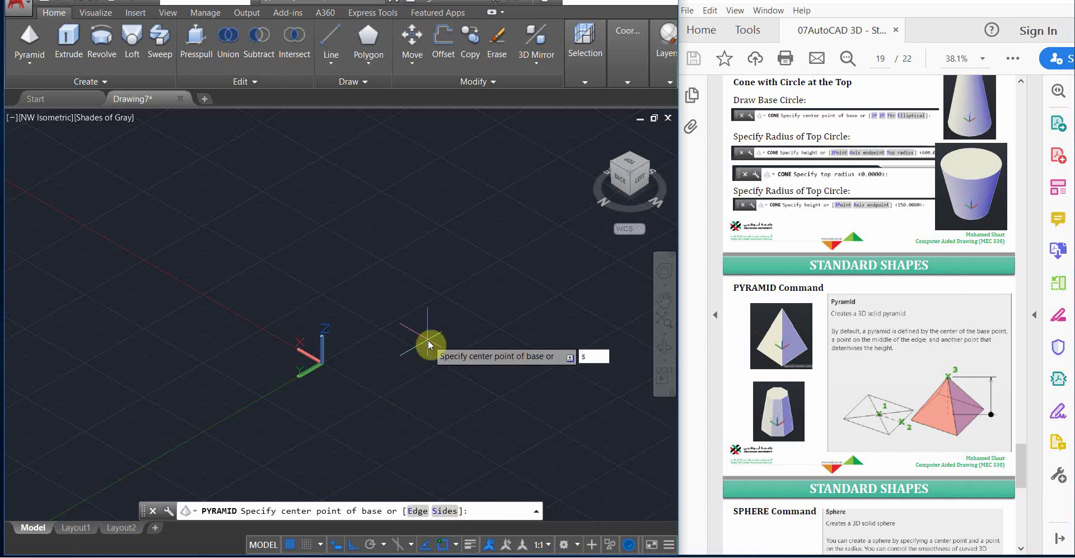
key("Return")
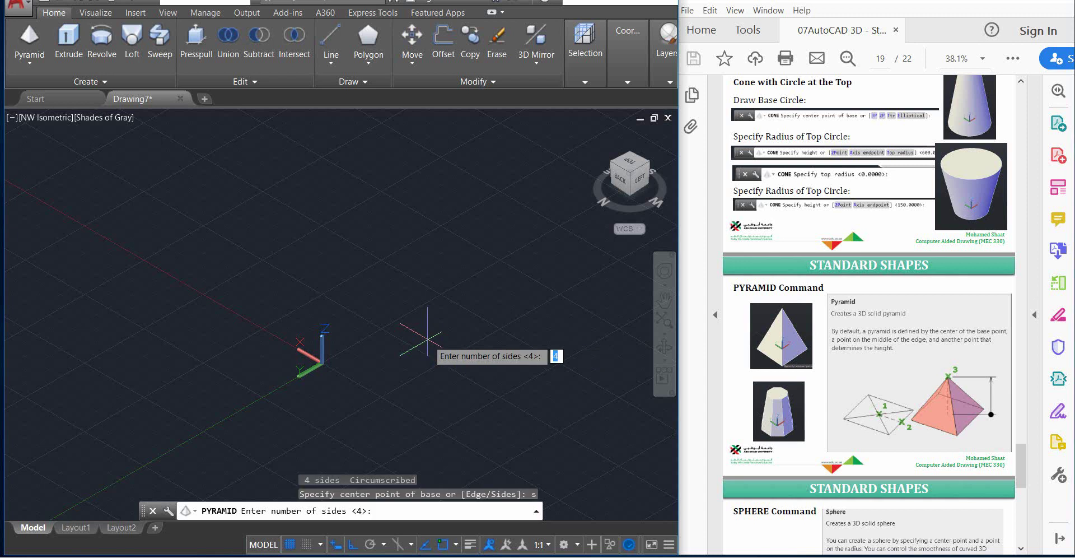
type("6")
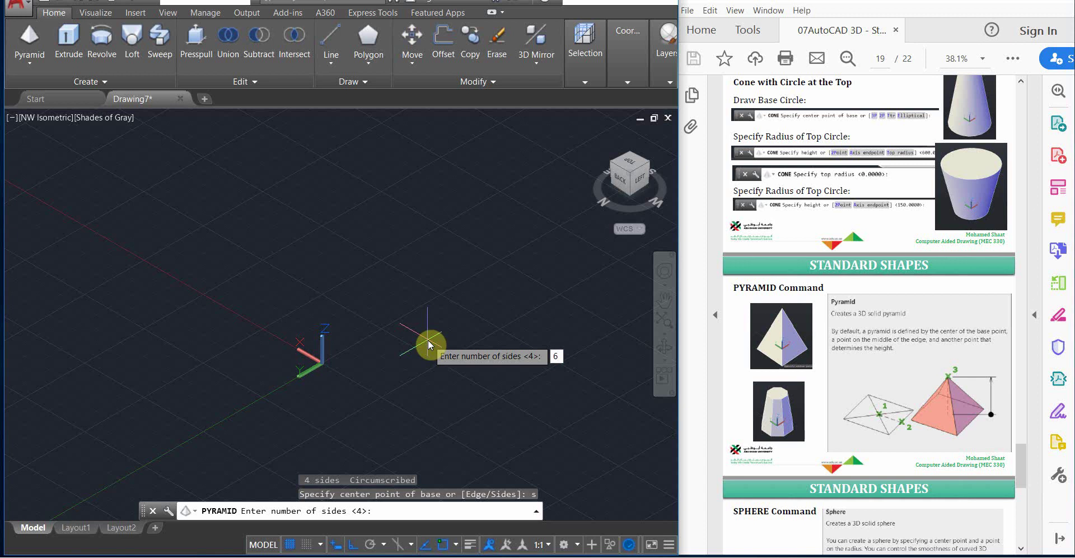
key("Return")
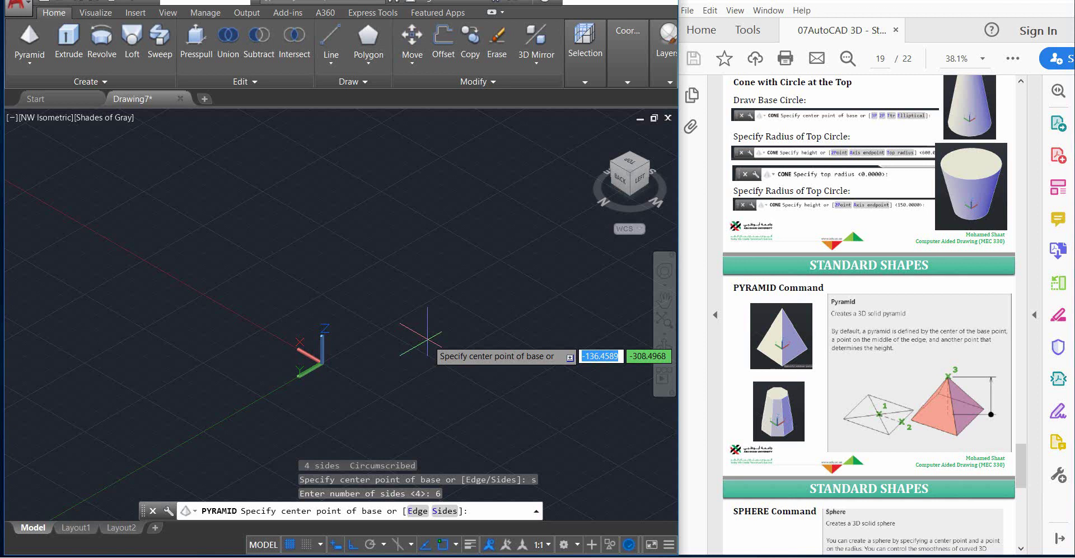
- Centre the six-sided pyramid's base at 0,0 and give it a base radius of 200 and a height of 200
type("0,0")
key("Return")
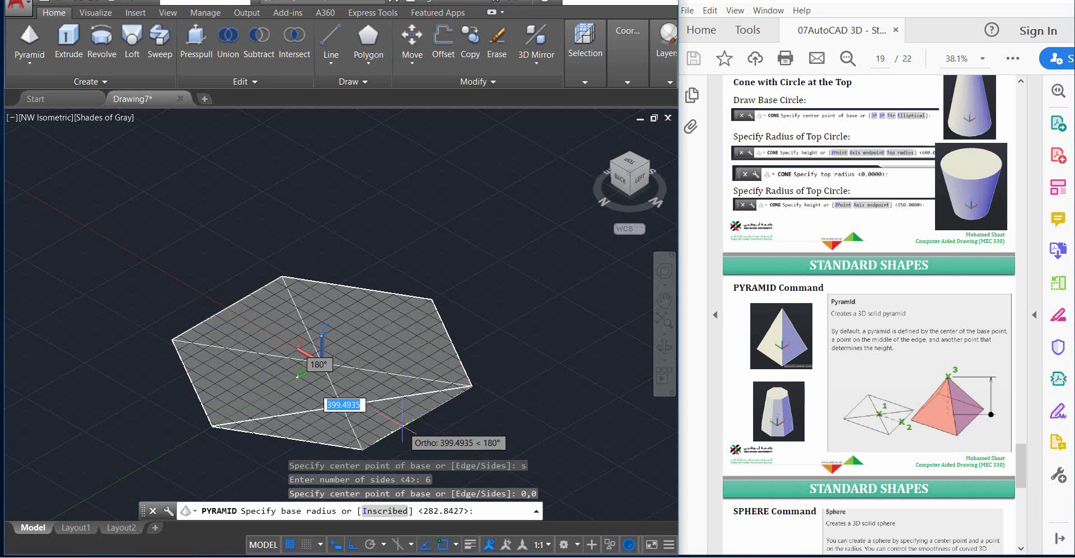
type("200")
key("Return")
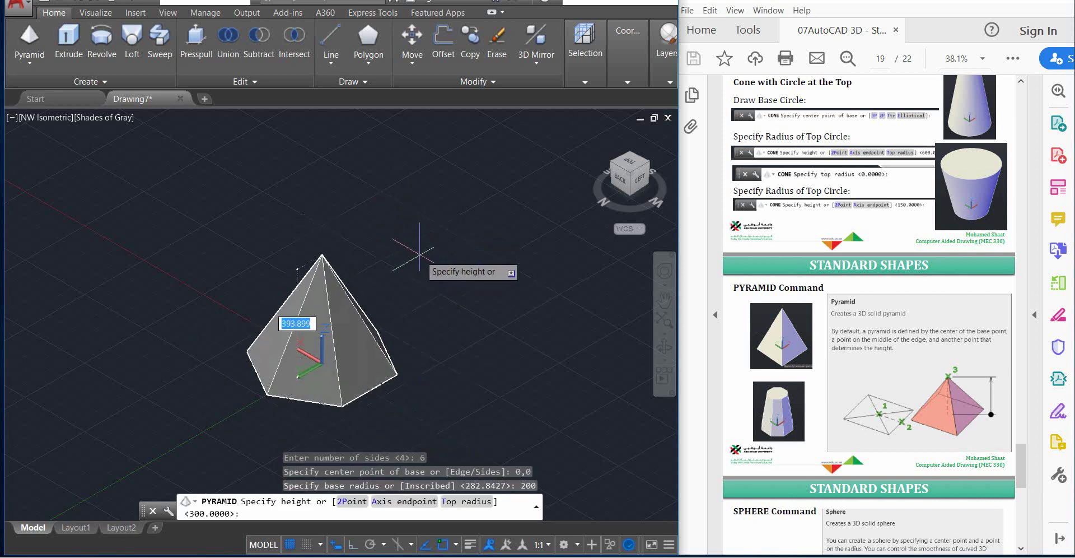
type("200")
key("Return")
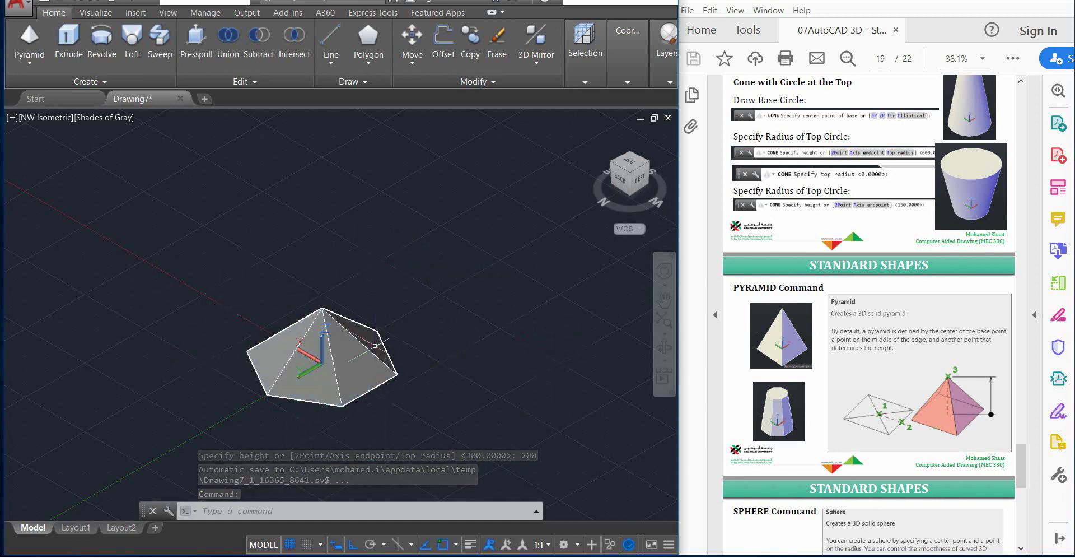
- Delete the six-sided pyramid
left_click(354, 367)
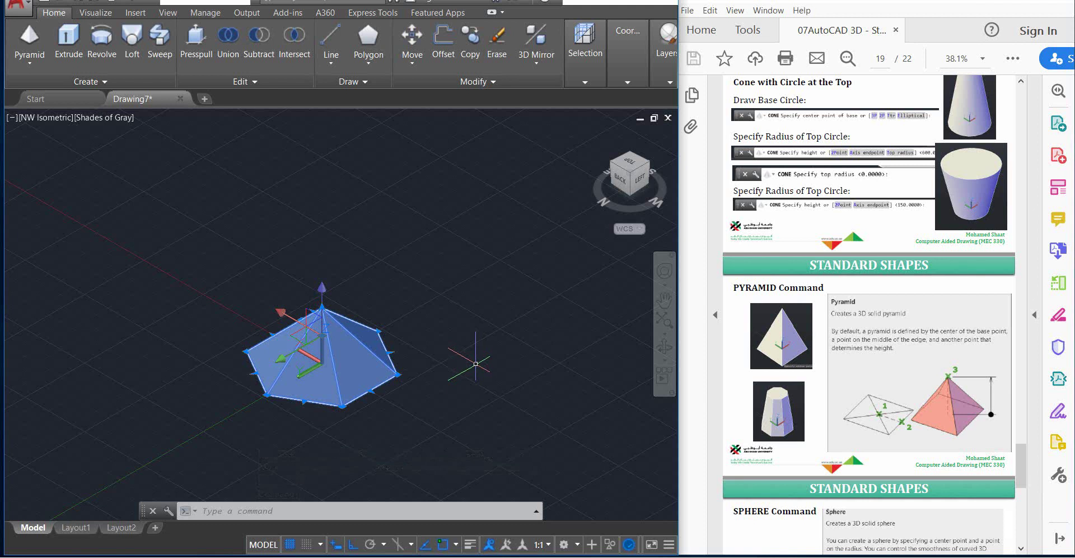
key("Escape")
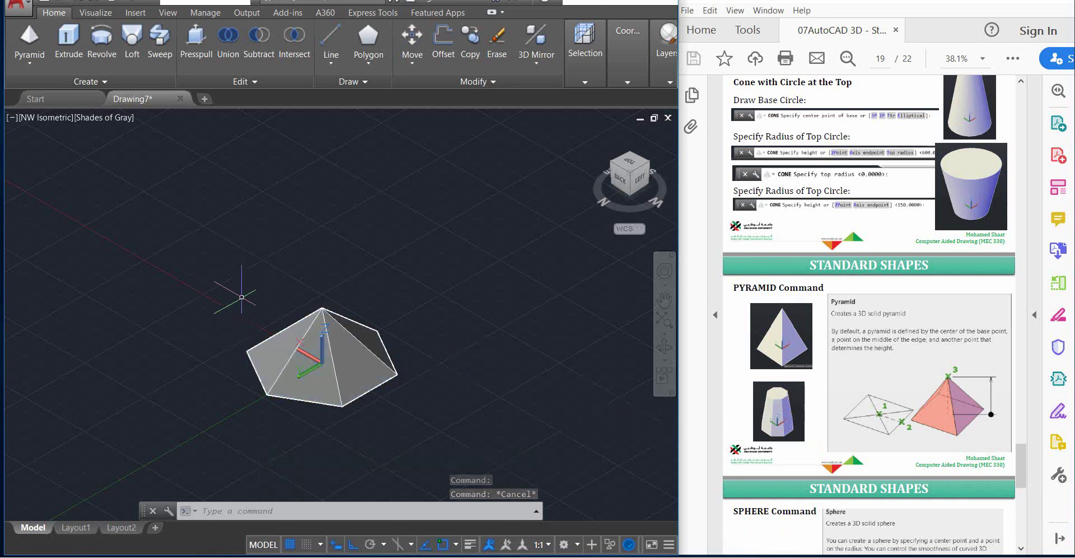
left_click(327, 322)
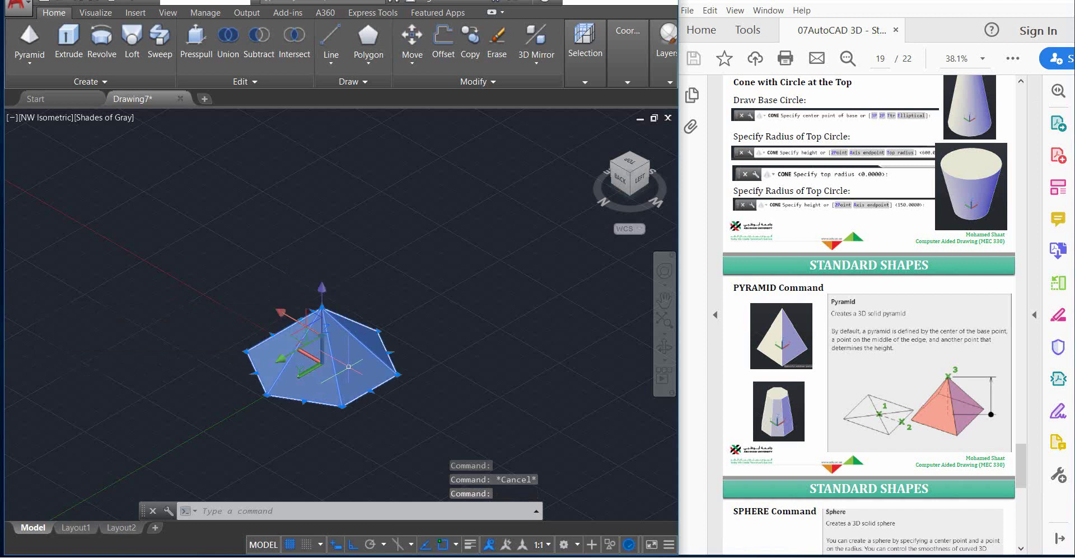
key("Delete")
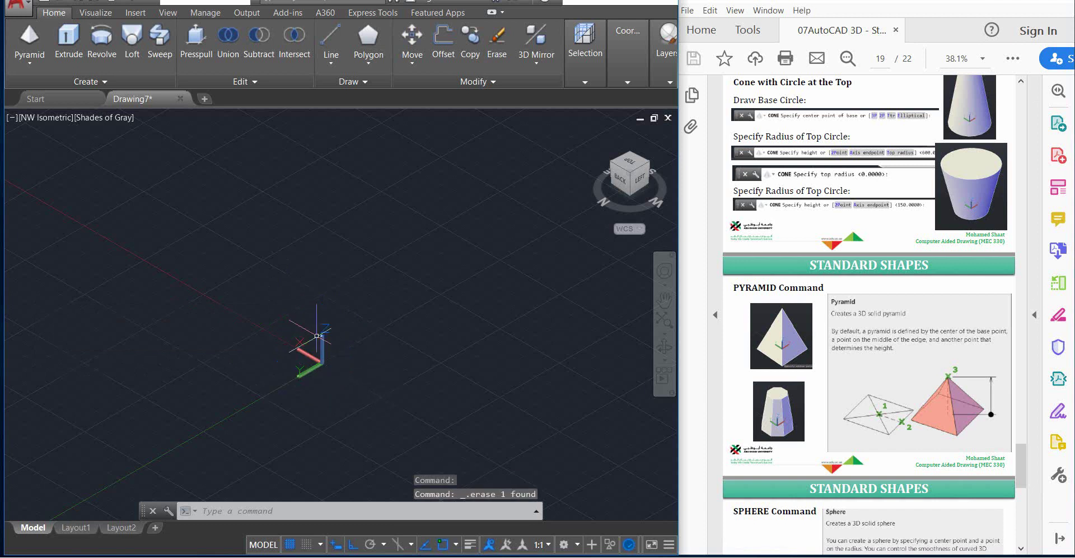
- Start a six-sided pyramid with its base centre at 0,0 and a base radius of about 347
left_click(36, 31)
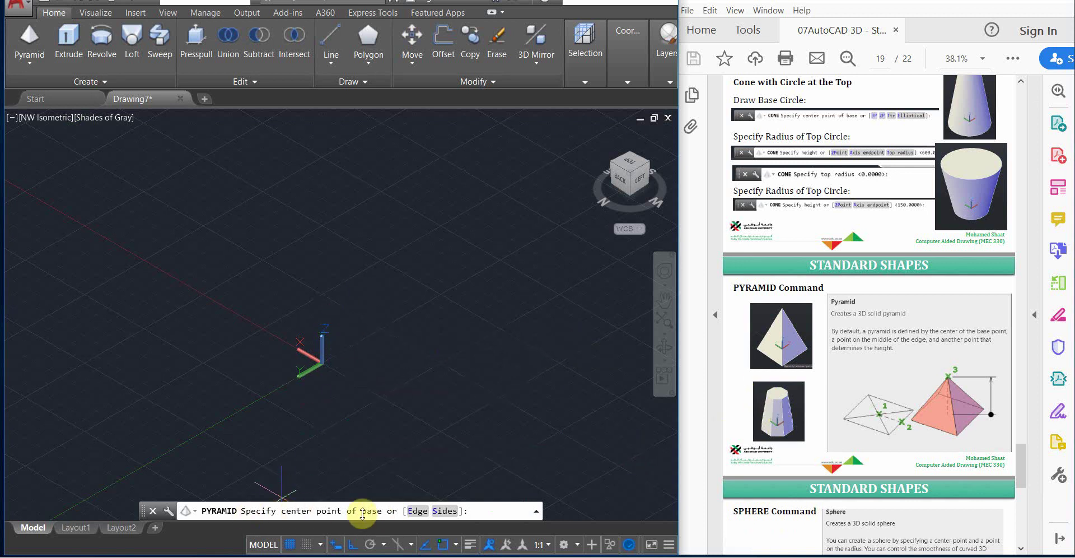
type("0,0")
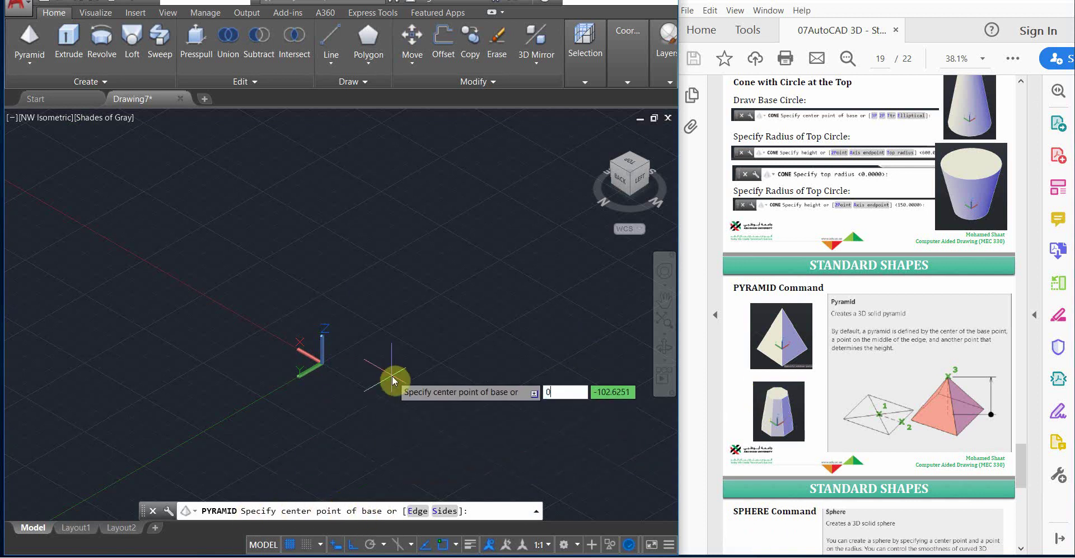
key("Return")
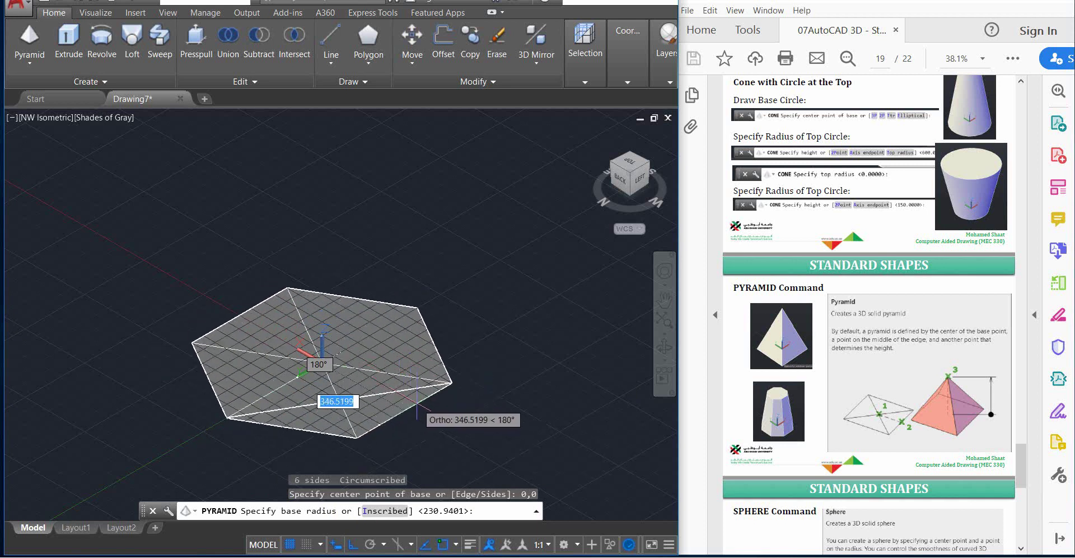
left_click(417, 402)
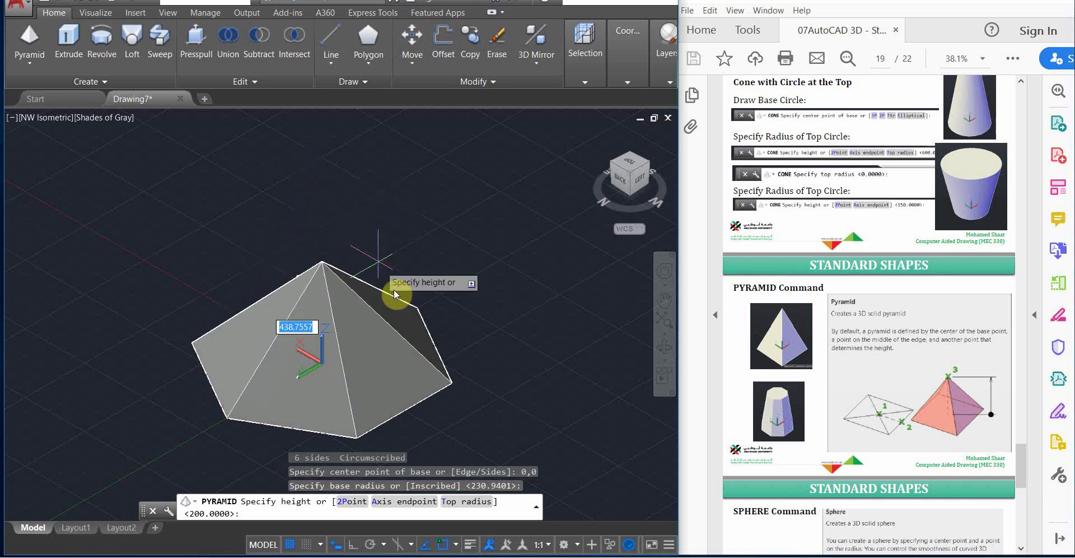
- Give the six-sided pyramid a top radius of 500 and a height of 300
left_click(454, 507)
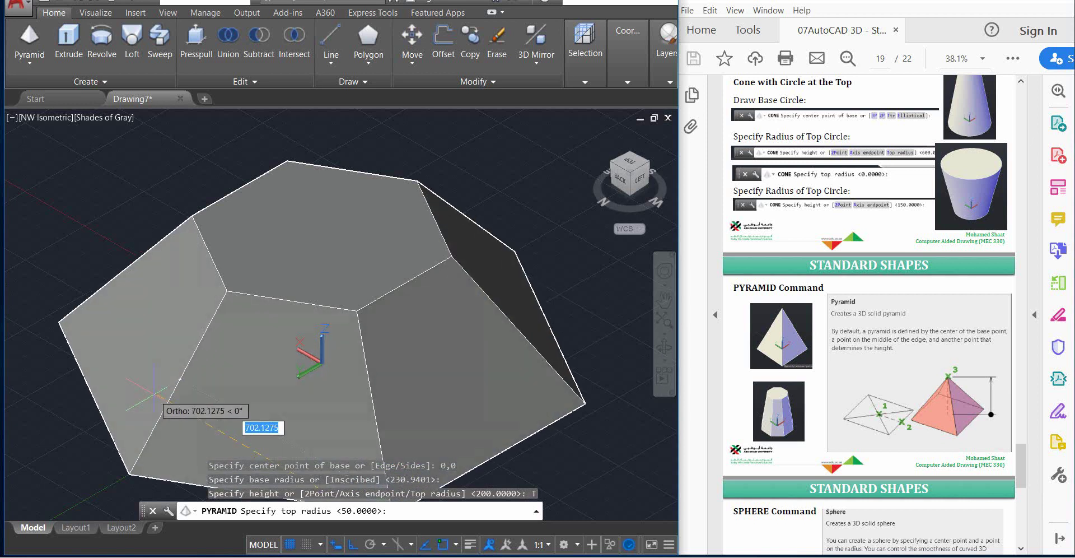
type("500")
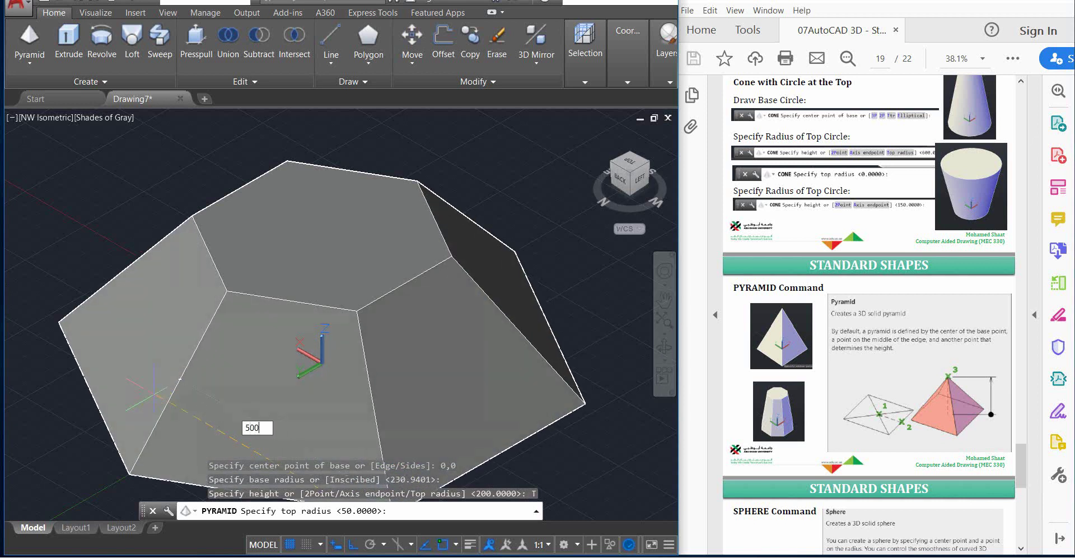
key("Return")
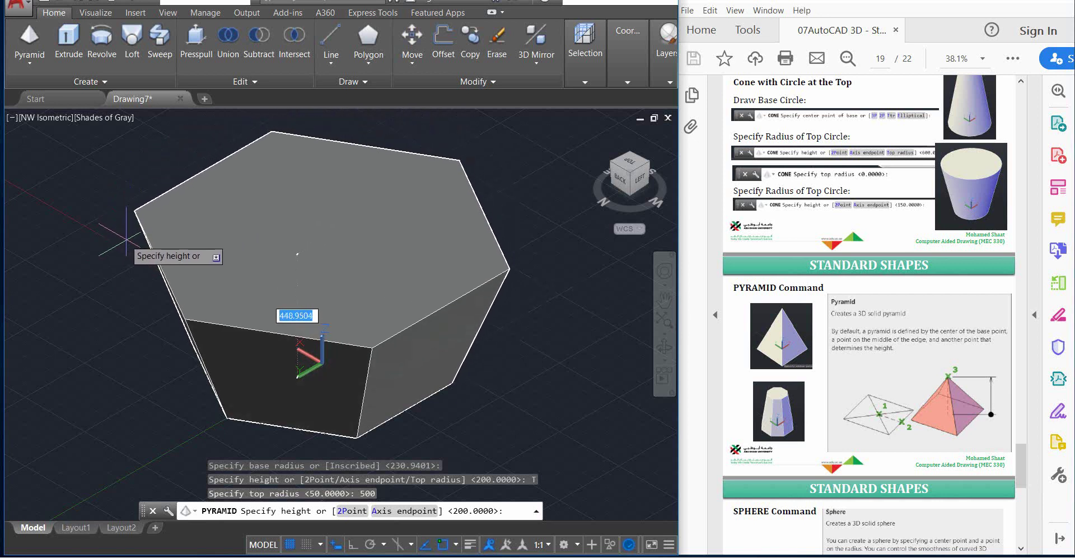
type("300")
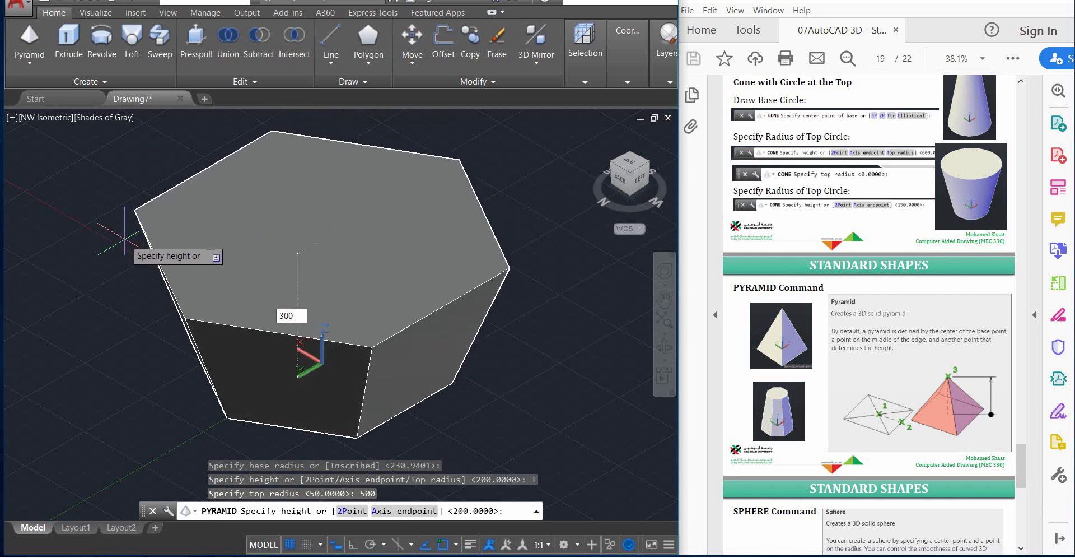
key("Return")
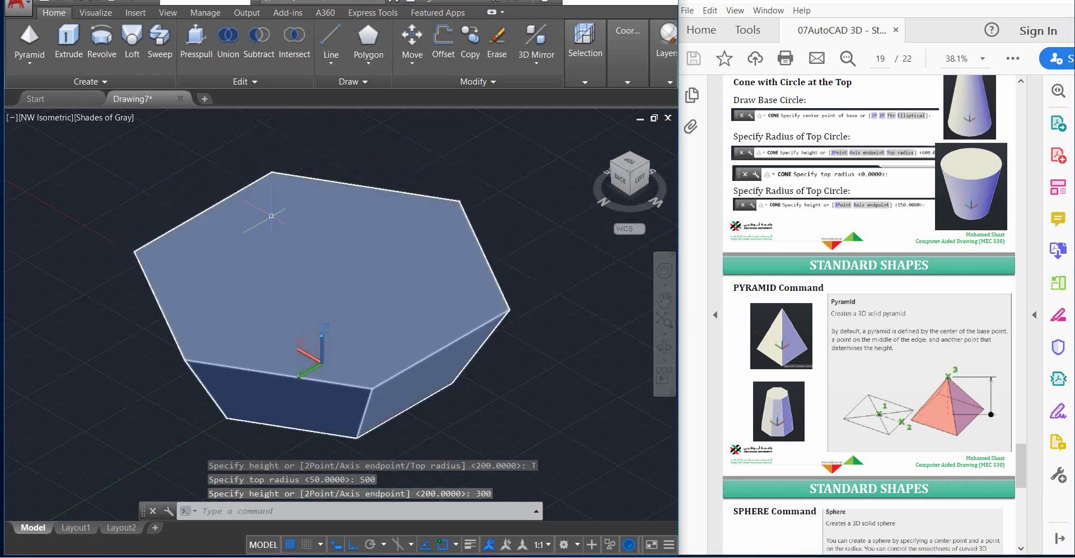
- Inspect the truncated pyramid from another side, and find the SPHERE Command slide in the lecture PDF
left_click(665, 346)
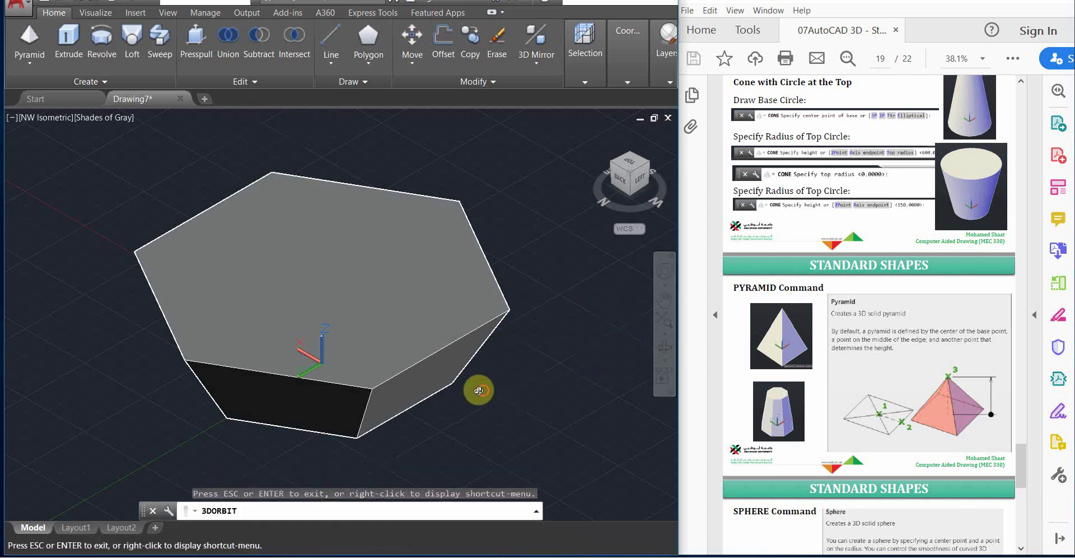
left_click_drag(479, 390, 348, 368)
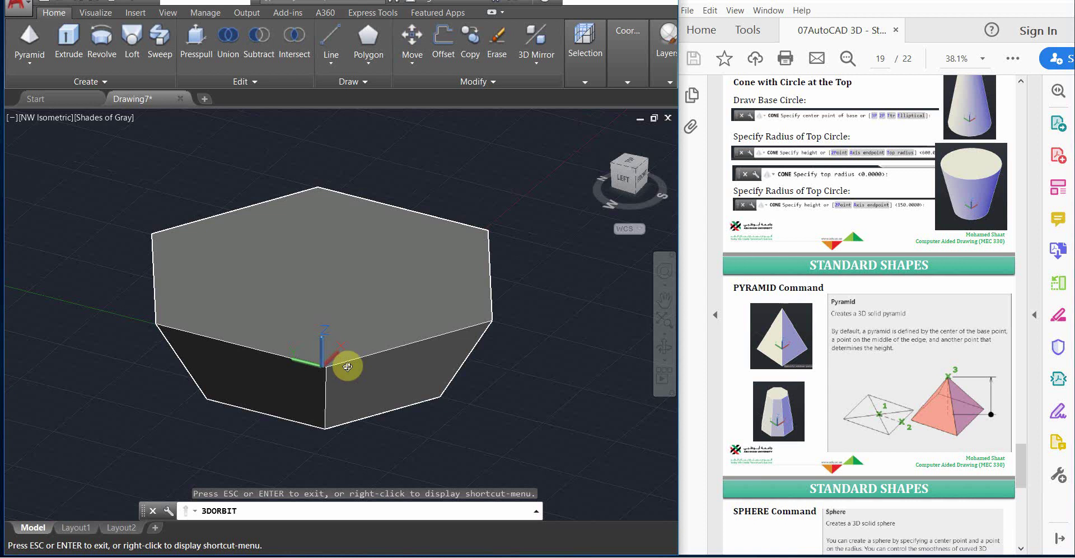
key("Escape")
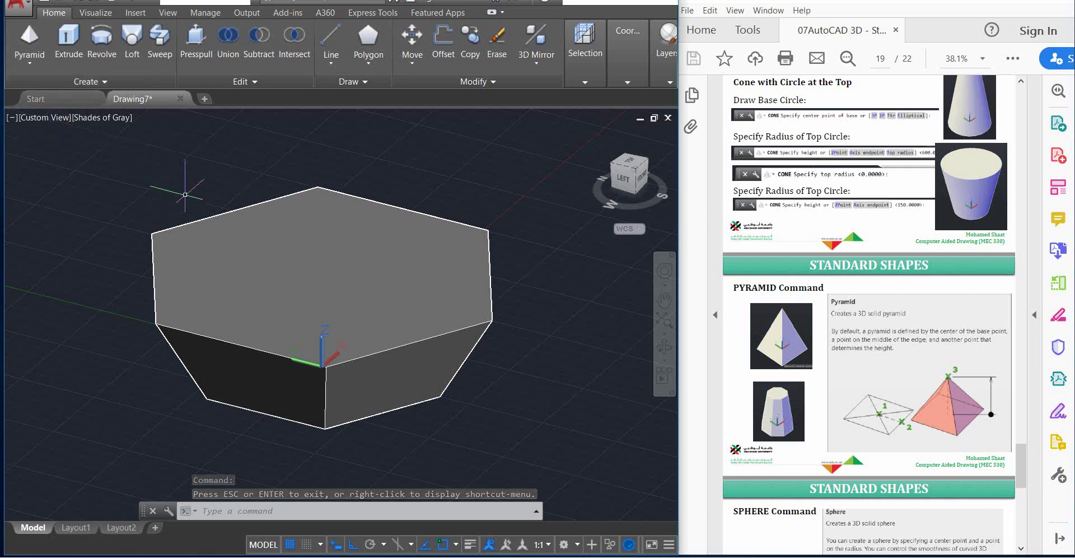
left_click(35, 59)
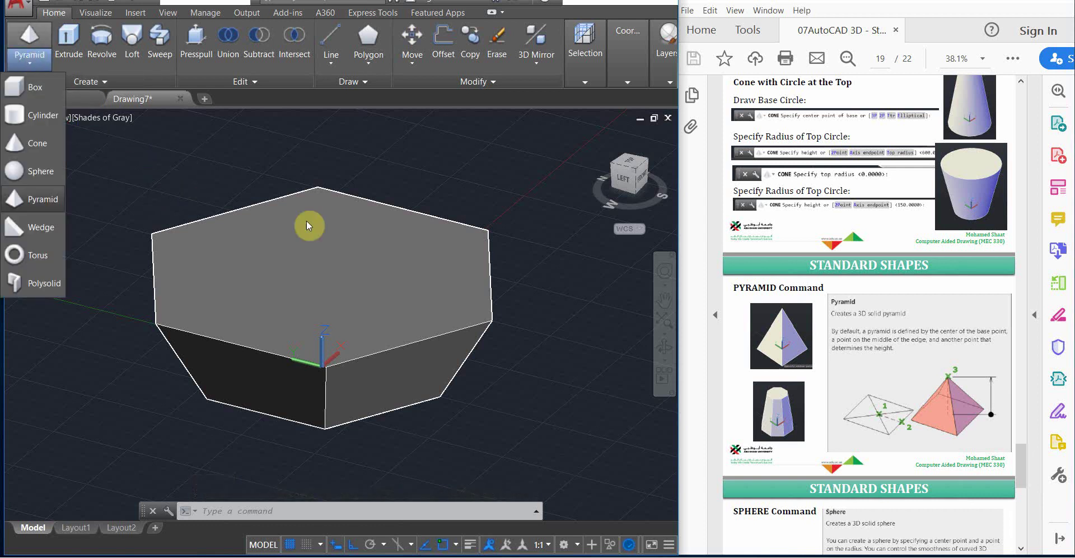
scroll(838, 380, "down", 4)
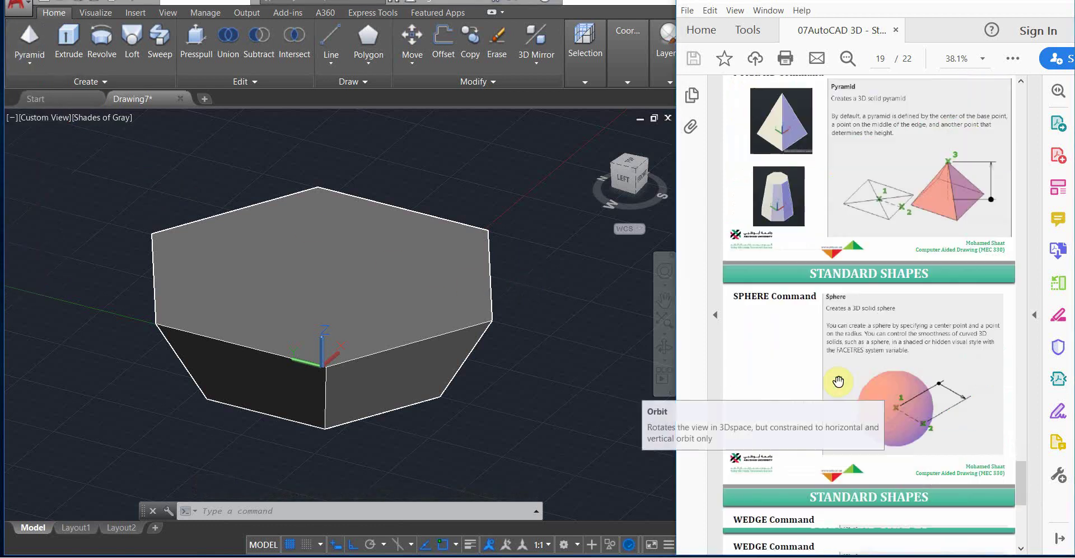
scroll(838, 380, "down", 2)
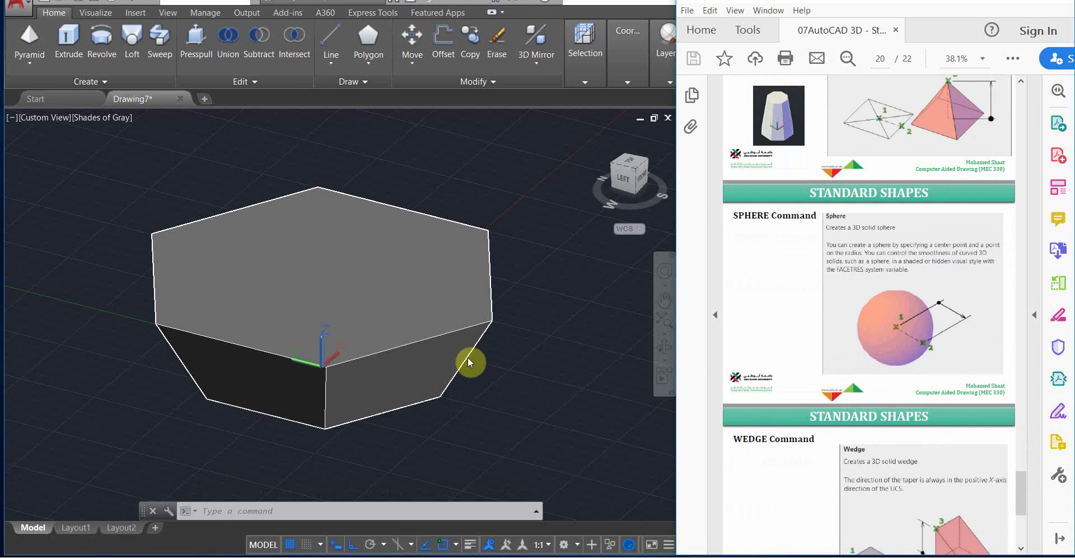
- Delete the truncated six-sided pyramid
left_click(327, 258)
key("Delete")
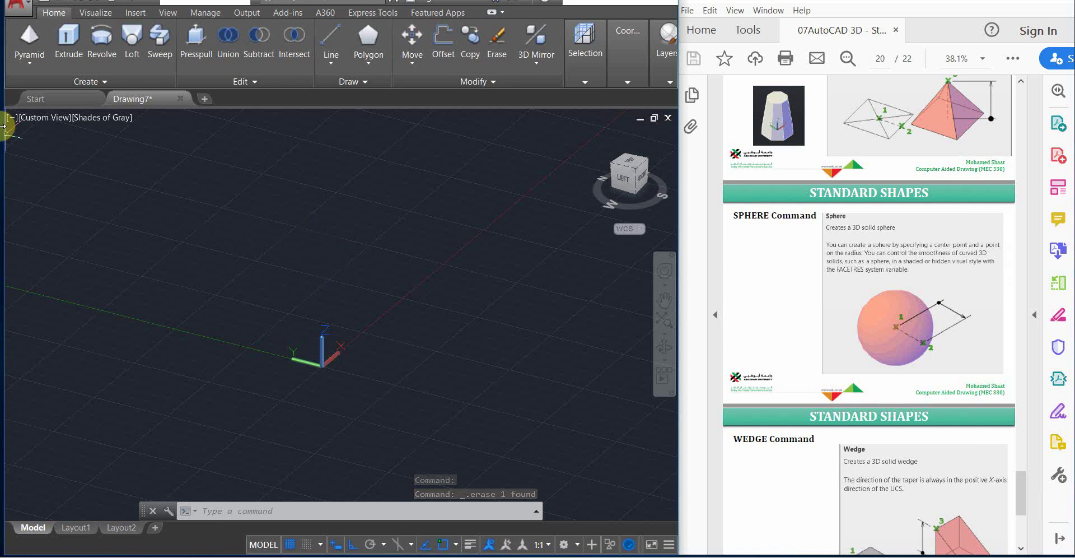
- Create a solid sphere centred at 0,0 with a radius of 200
left_click(30, 64)
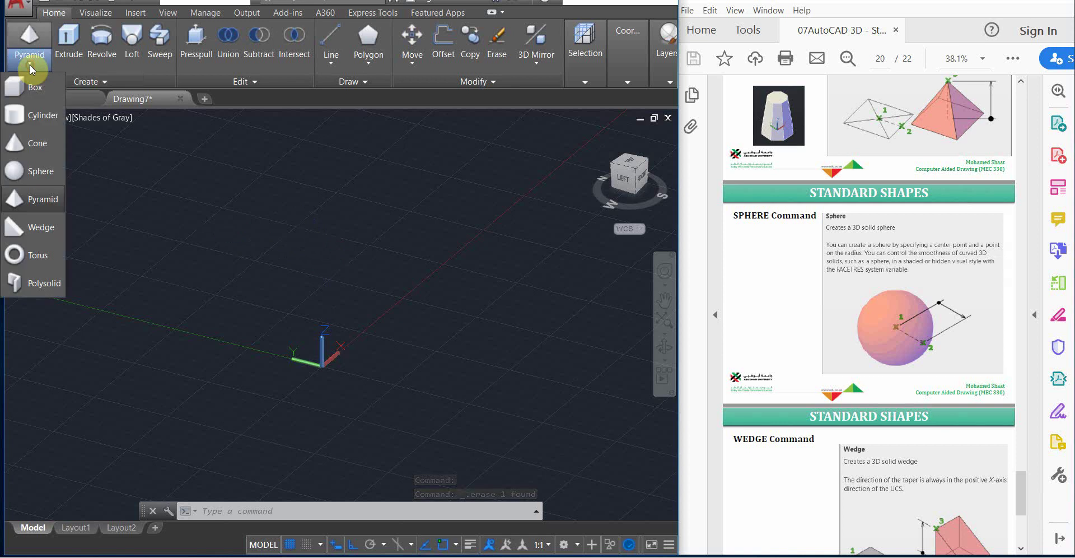
left_click(45, 171)
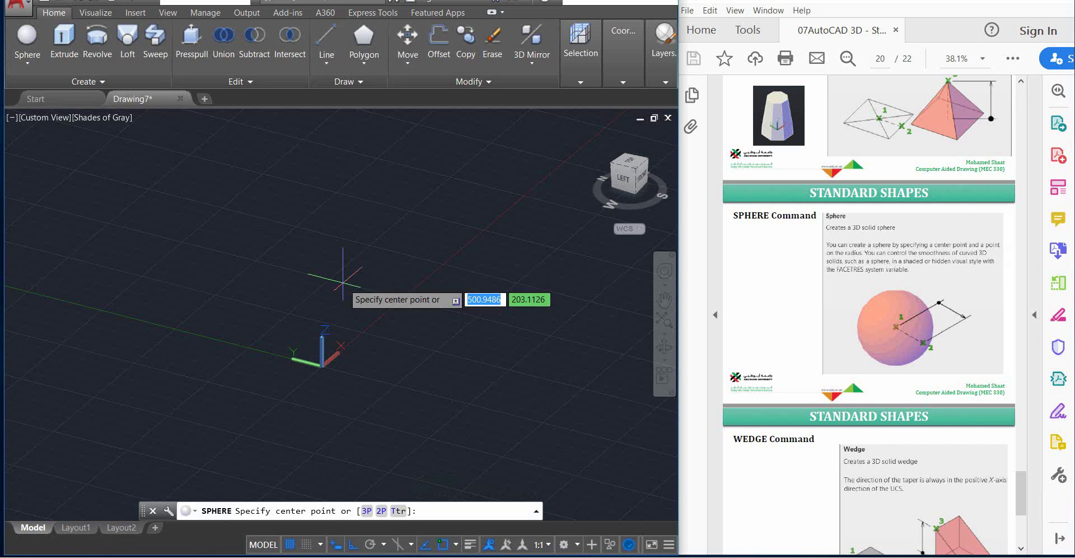
type("0,0")
key("Return")
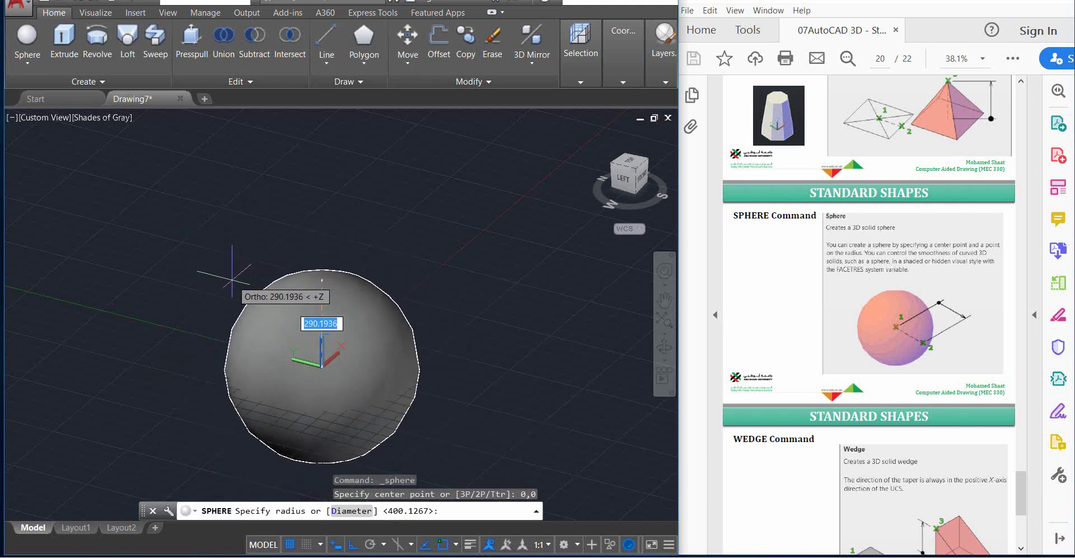
type("200")
key("Return")
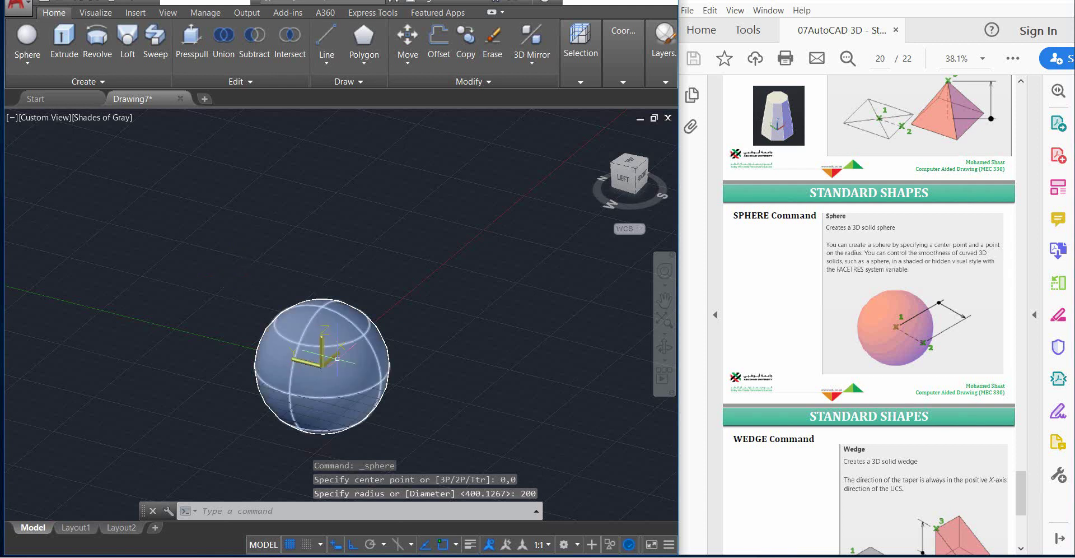
- Delete the sphere at the origin
left_click(283, 426)
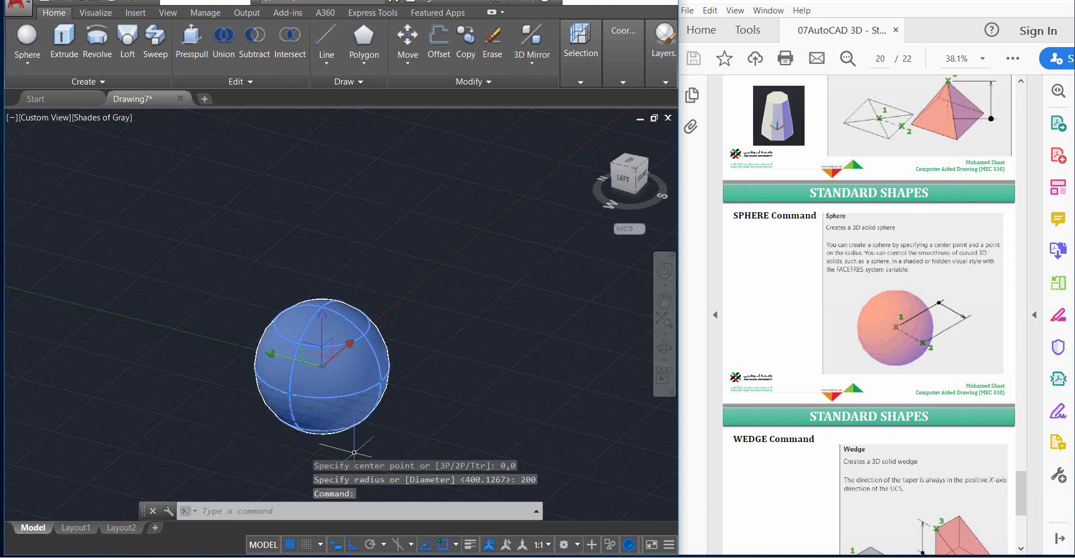
key("Escape")
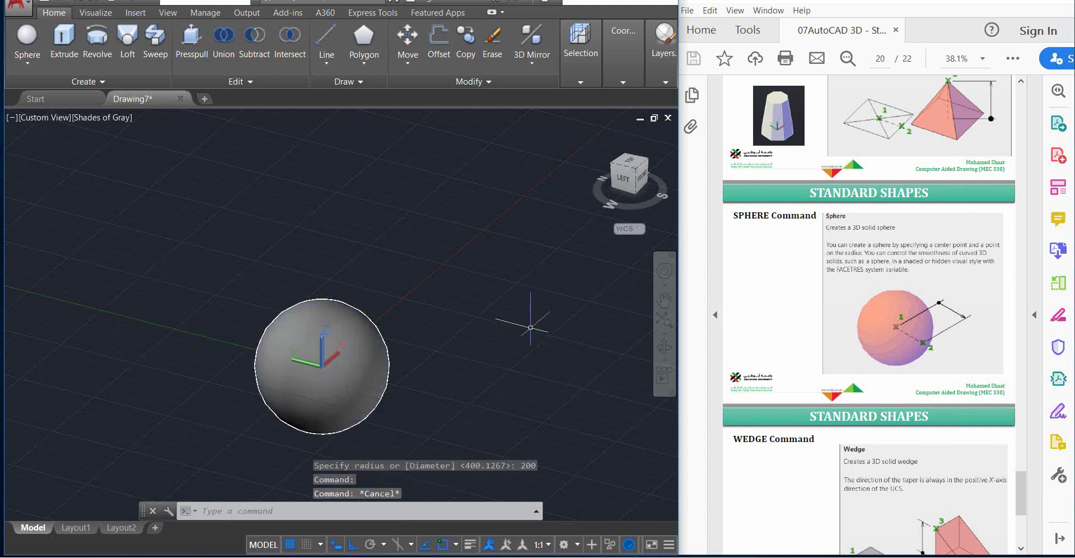
key("Escape")
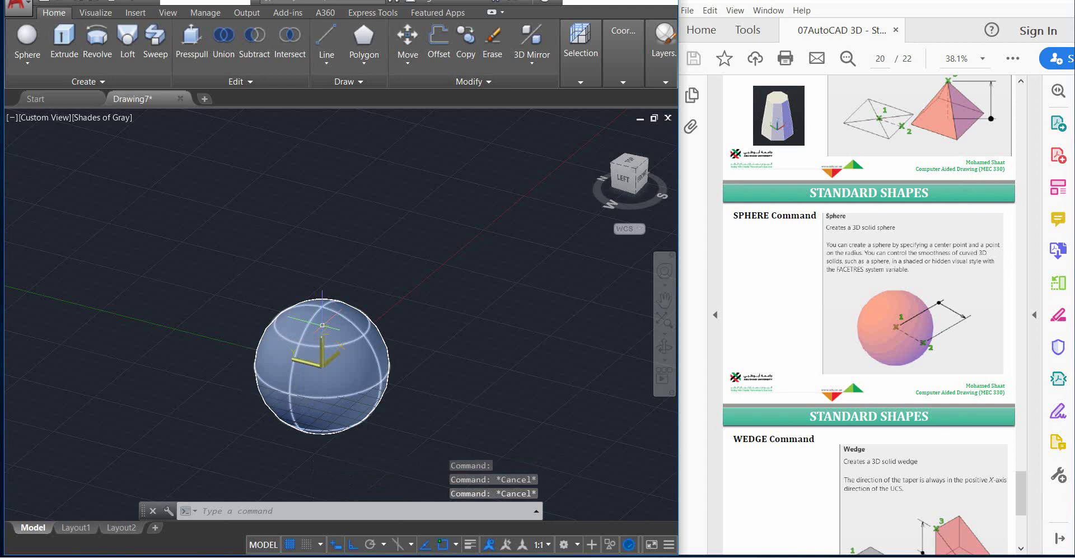
left_click(352, 325)
key("Delete")
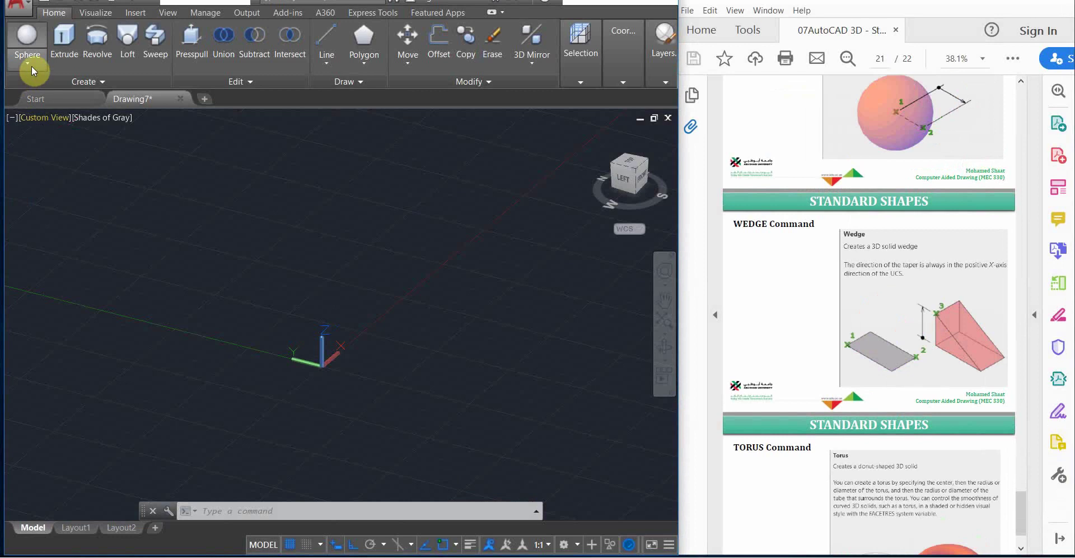
- Create a large solid wedge by freely picking two opposite base corners around the origin and a height above them
left_click(31, 65)
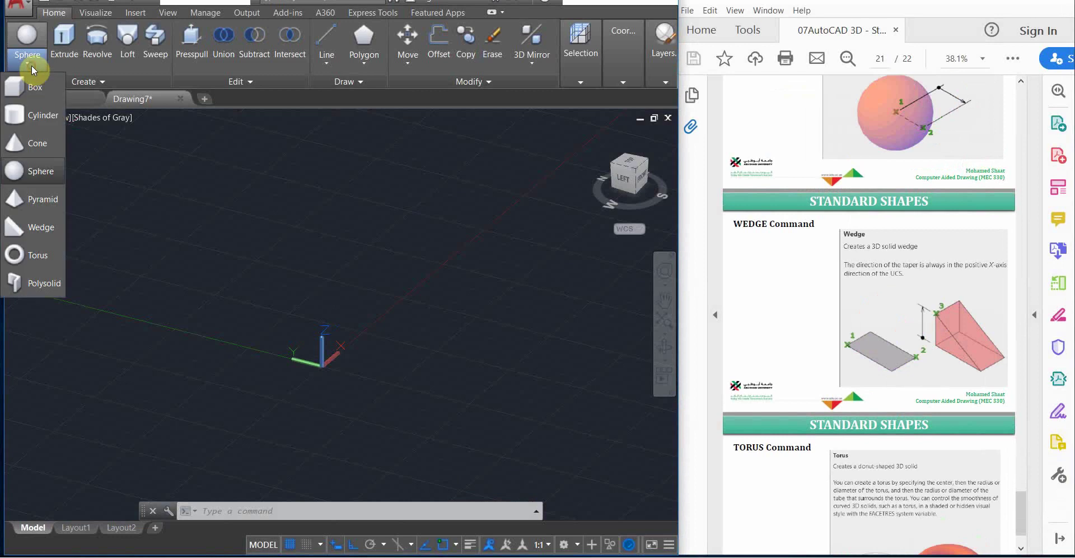
left_click(43, 228)
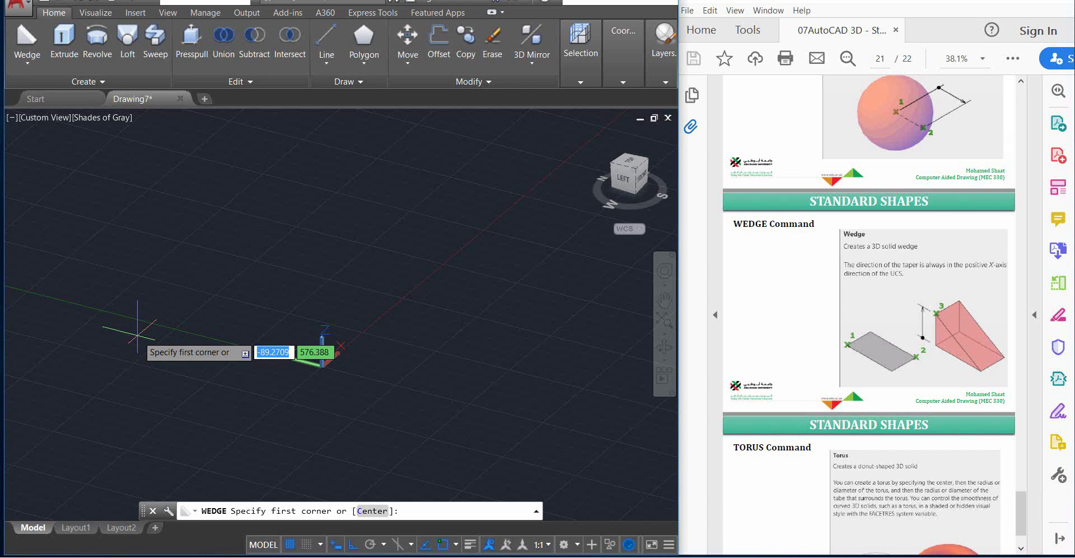
left_click(28, 63)
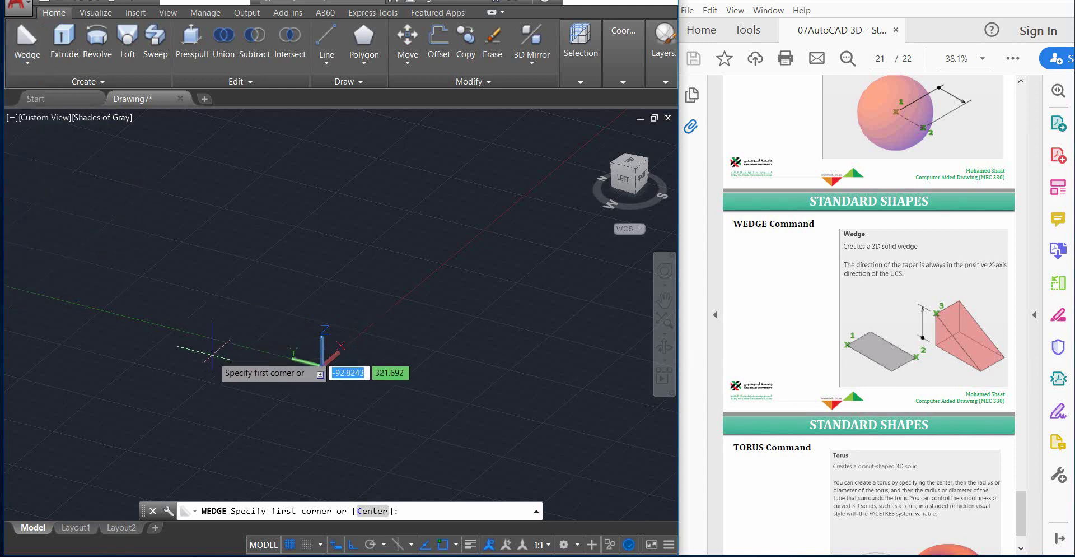
left_click(27, 42)
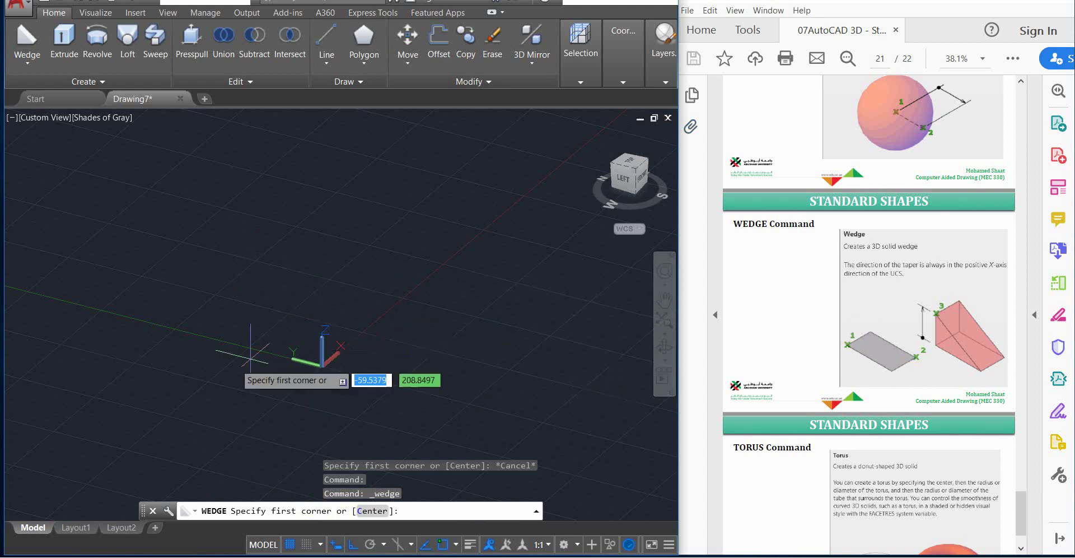
left_click(191, 260)
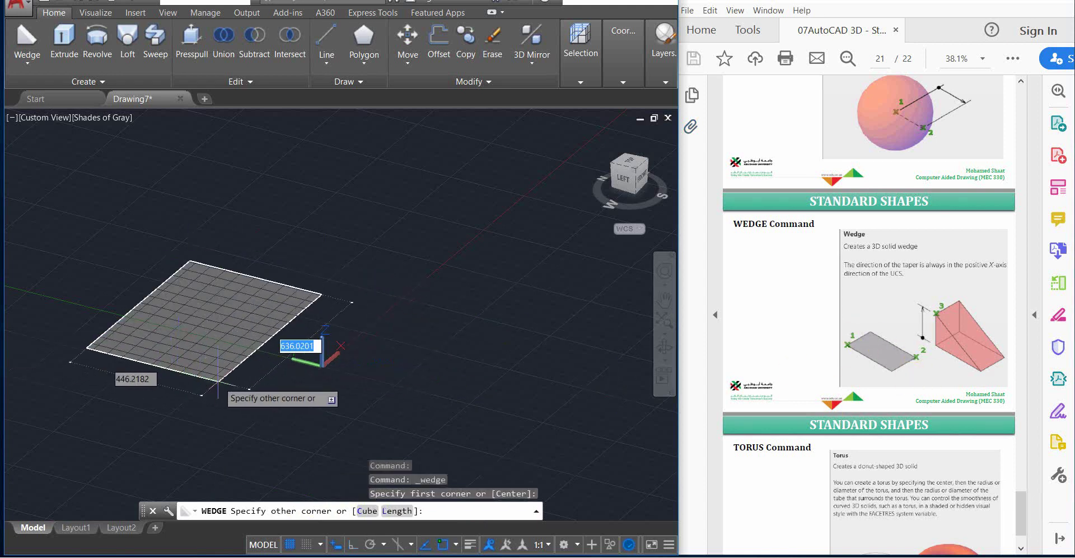
left_click(438, 386)
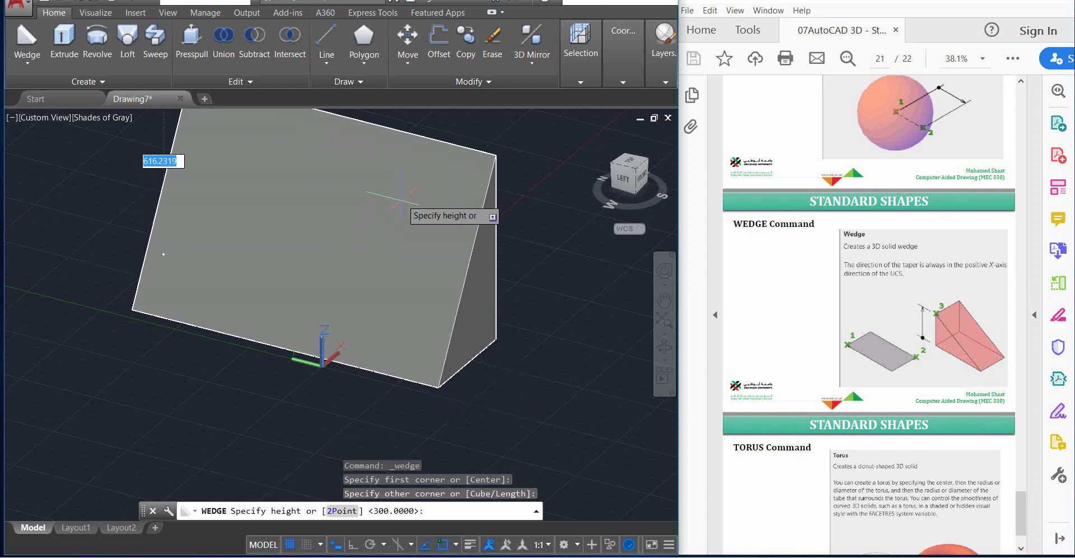
left_click(437, 208)
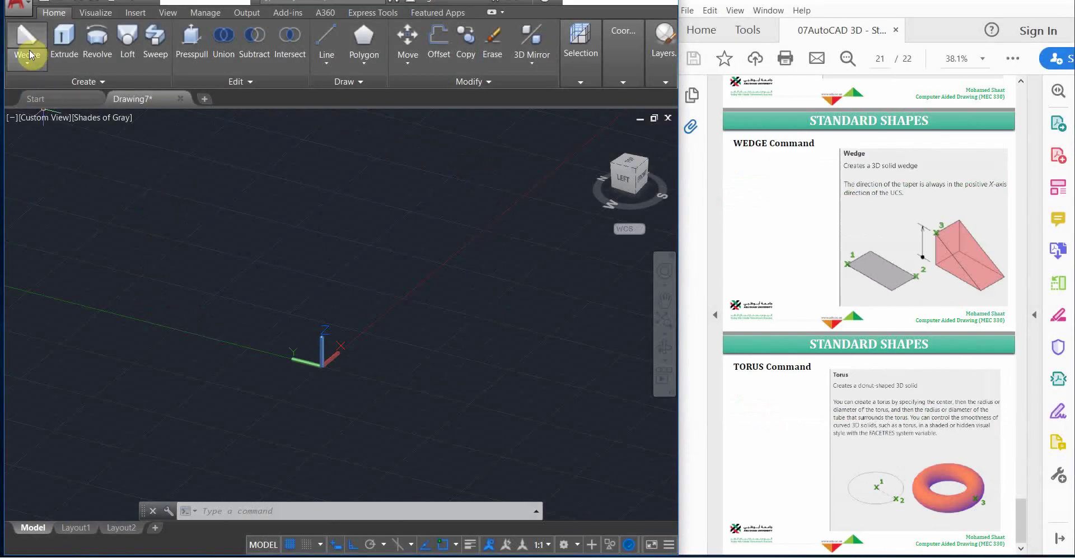
- Create a narrow wedge about 426 high with its base beside the Y axis, and delete it again
left_click(25, 38)
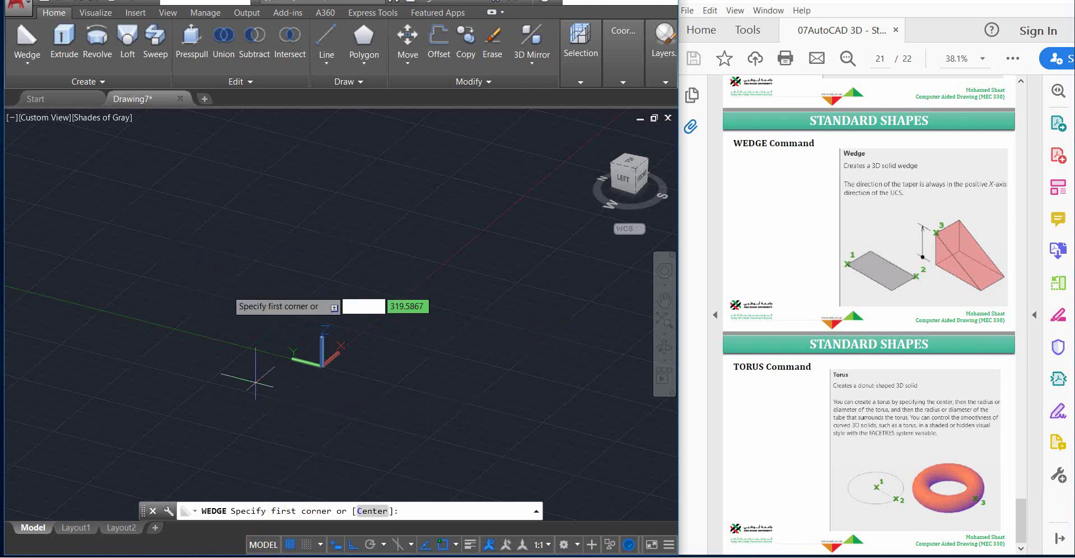
left_click(185, 245)
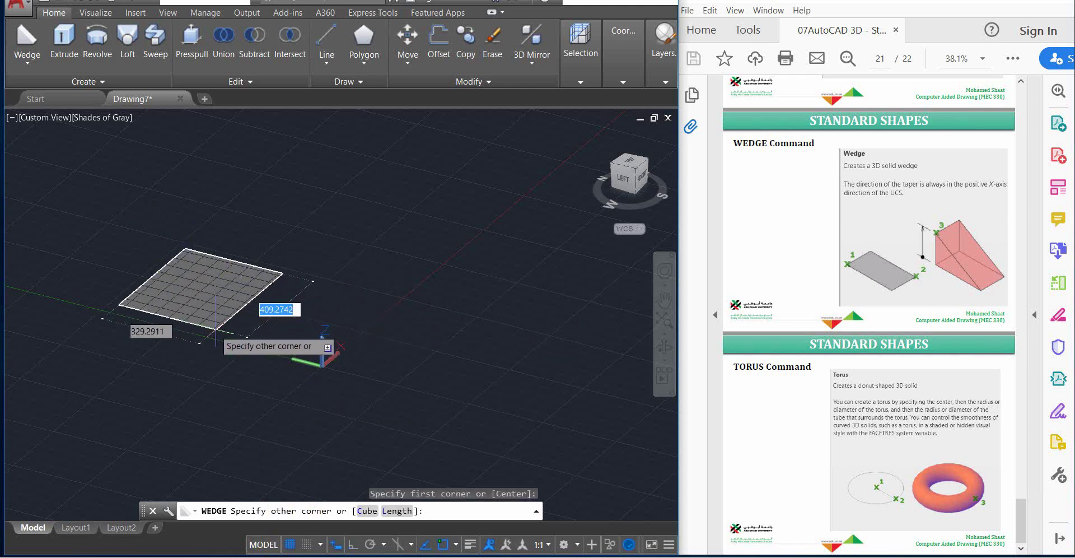
left_click(156, 345)
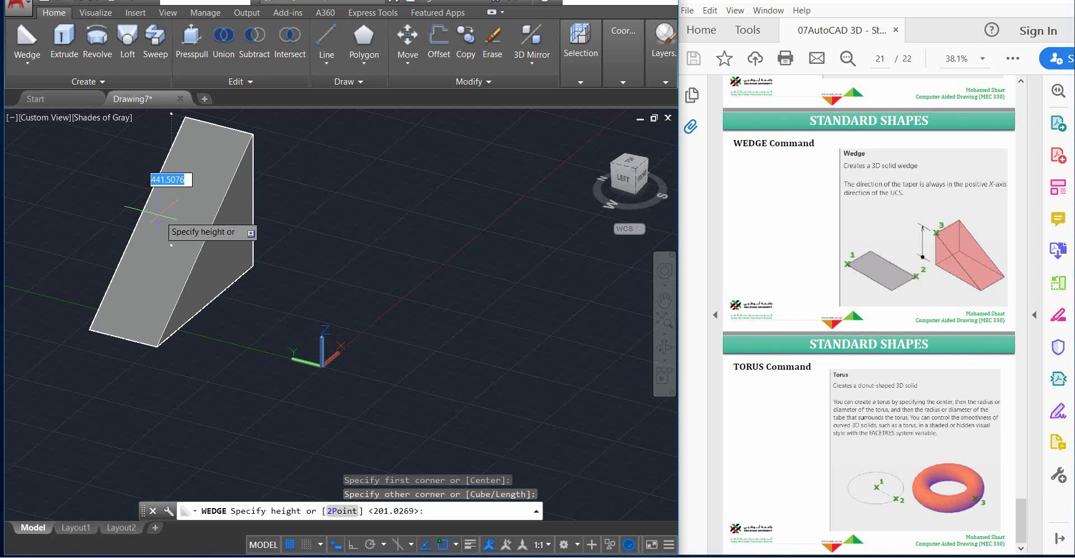
left_click(160, 215)
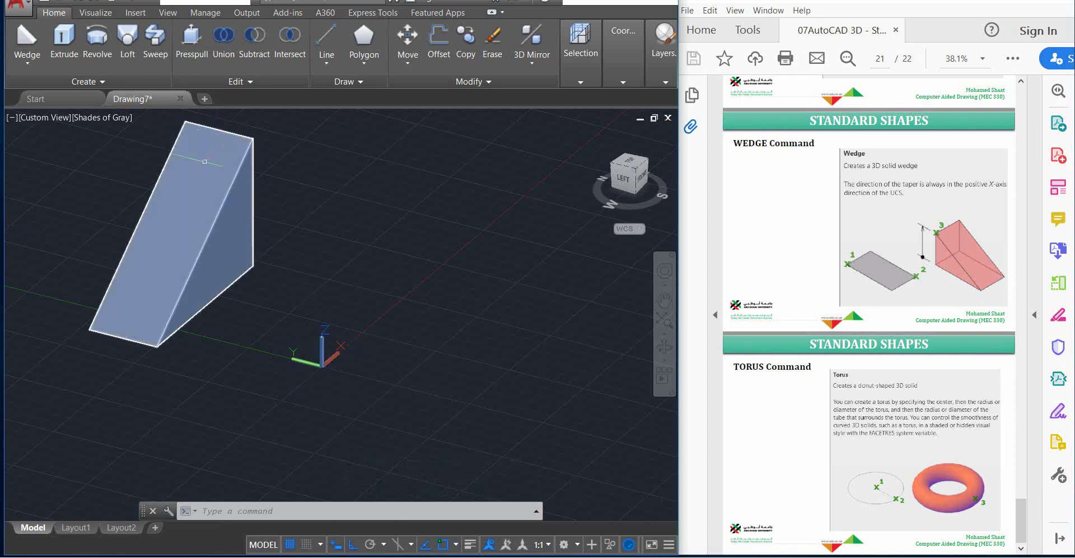
left_click(207, 227)
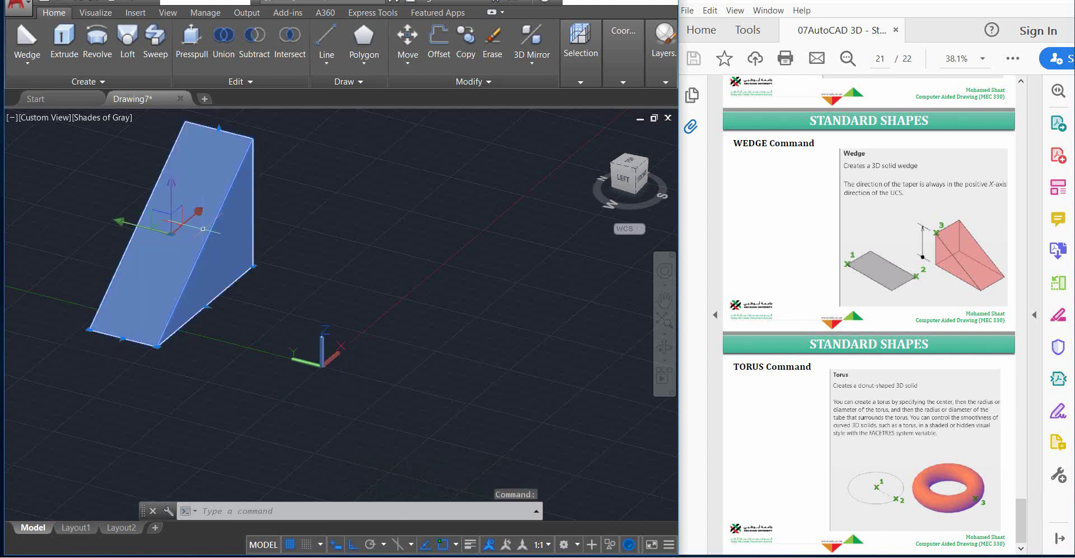
key("Delete")
- Create a wide wedge by picking its first base corner above the origin, the opposite corner across the Y axis, and a height
left_click(27, 38)
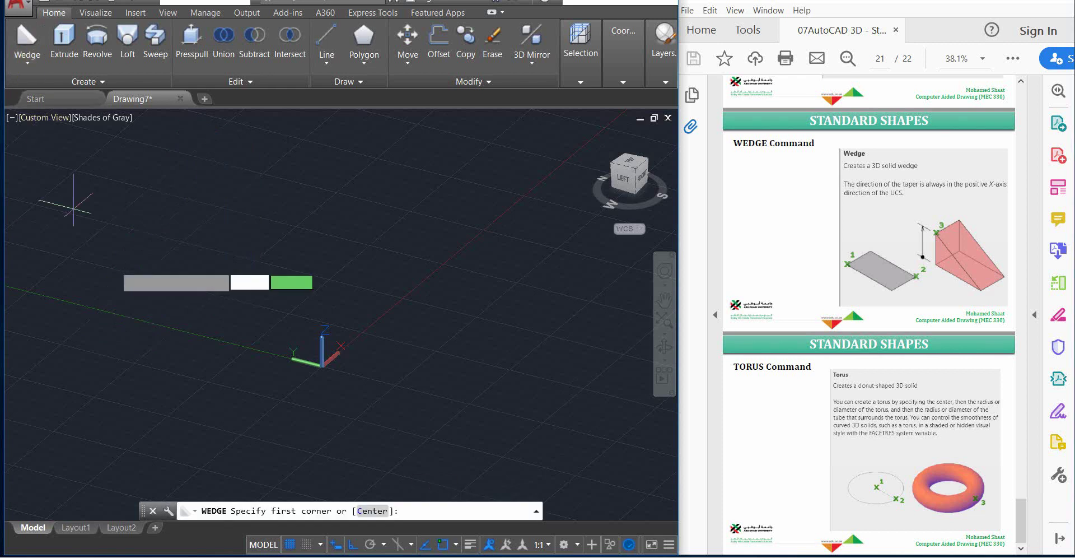
left_click(397, 247)
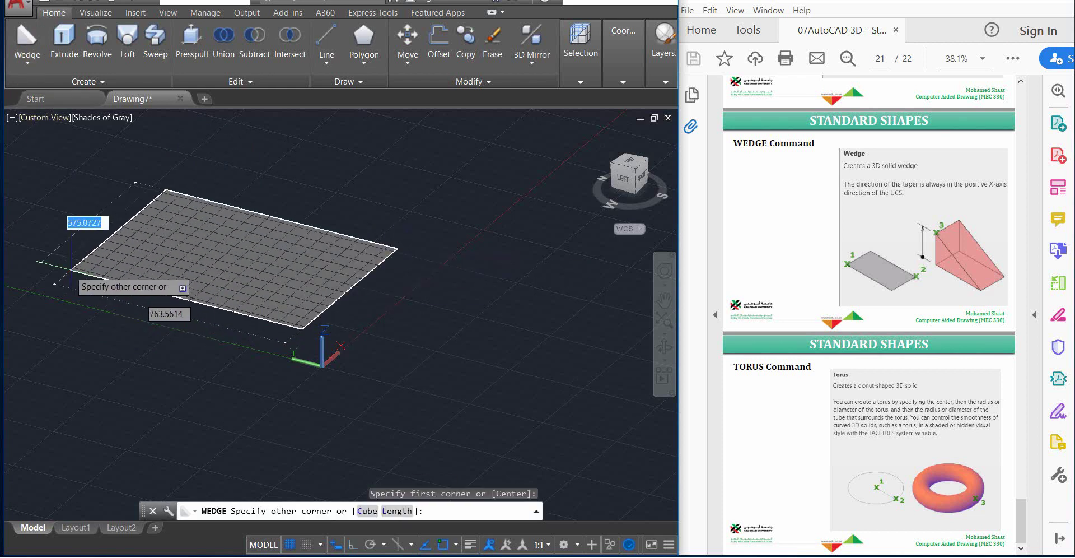
left_click(44, 277)
left_click(135, 188)
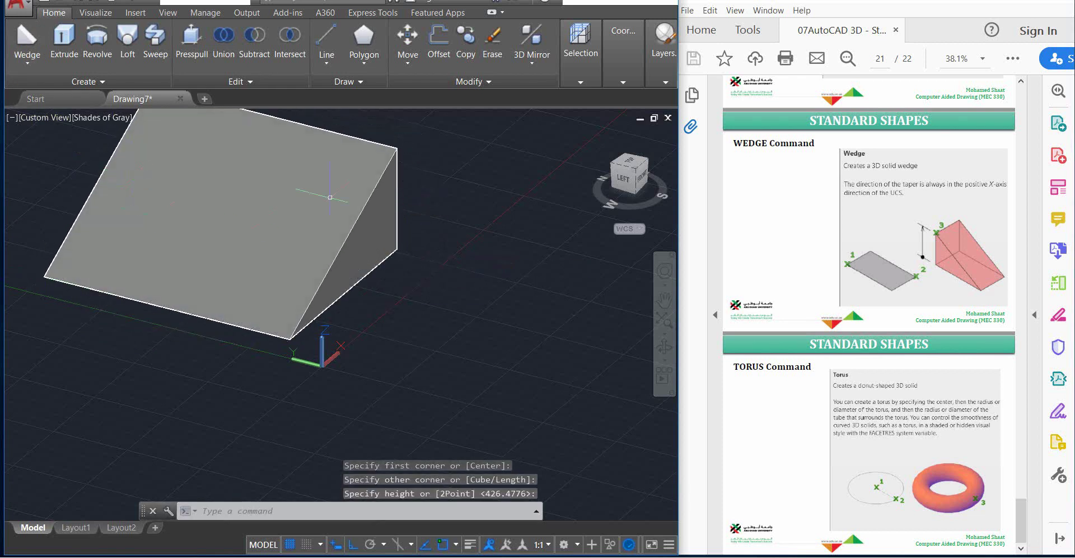
- Inspect the selected wide wedge close up and from farther away, and delete it
left_click(306, 253)
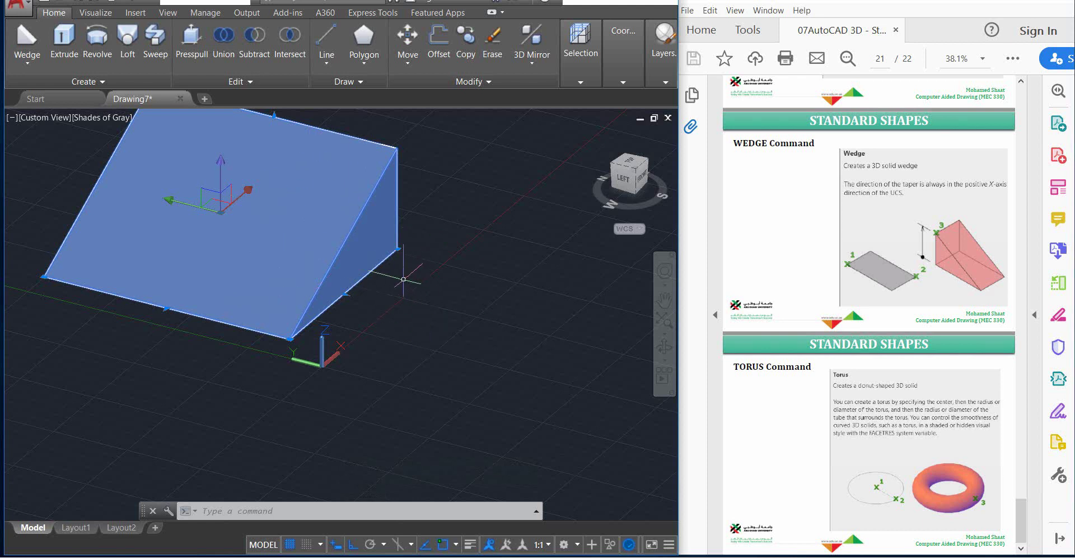
scroll(337, 397, "down", 2)
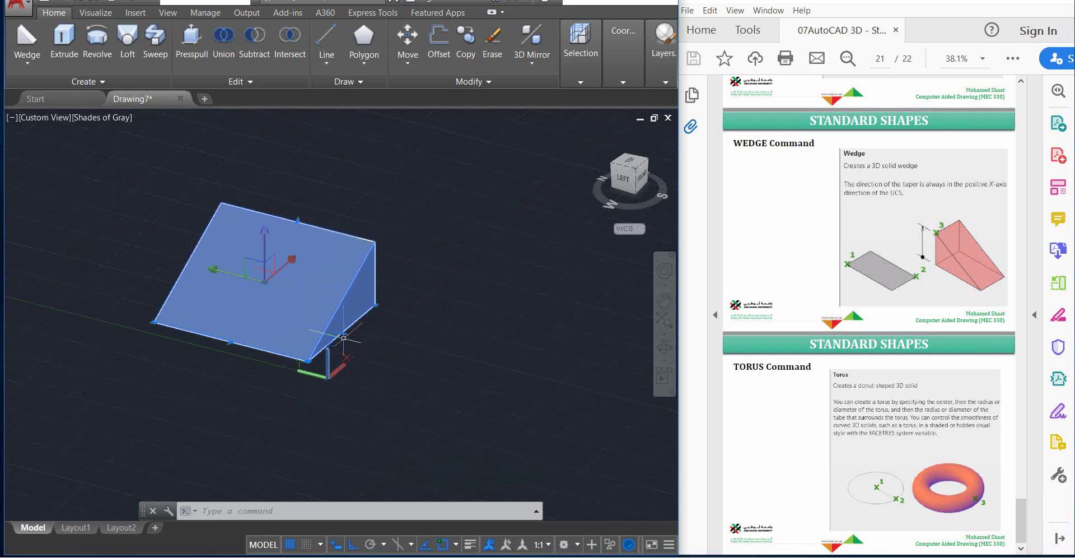
scroll(357, 316, "up", 3)
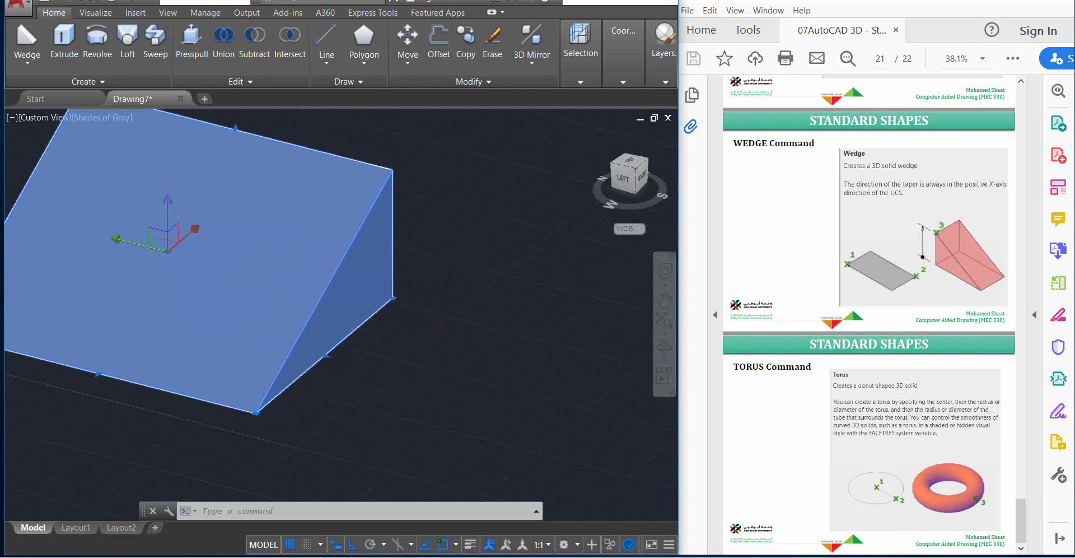
scroll(370, 308, "down", 2)
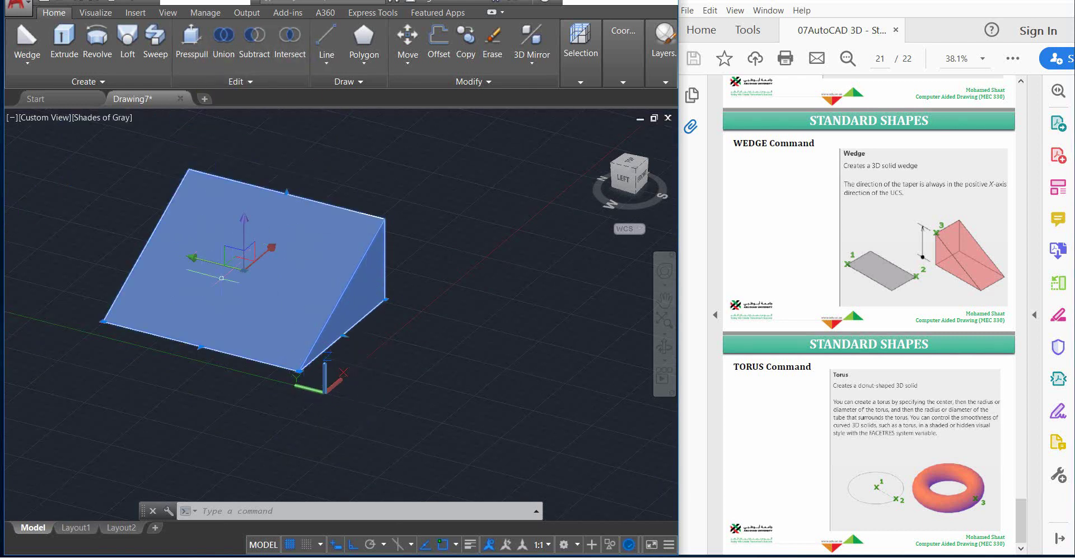
left_click(250, 81)
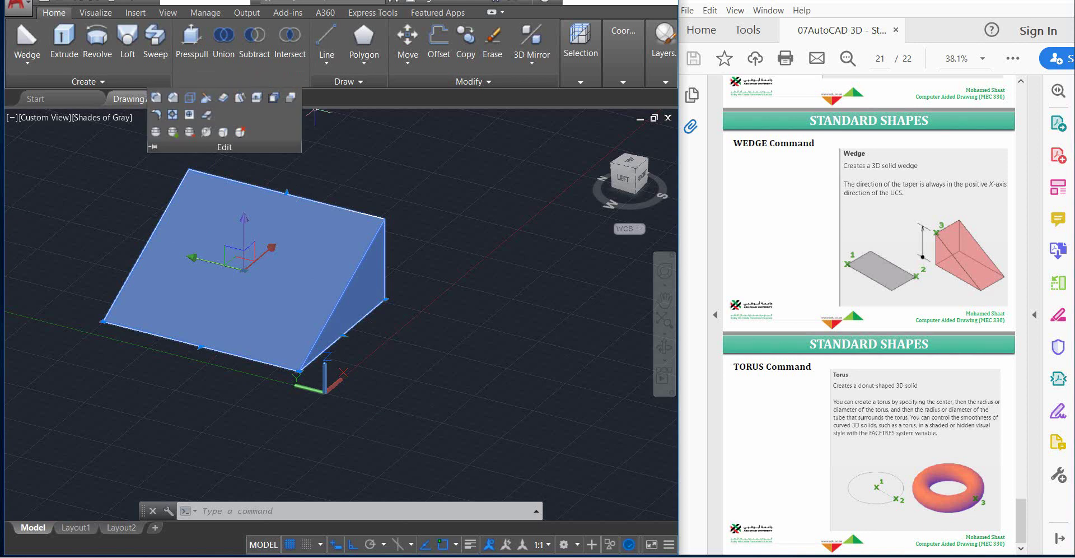
left_click(433, 354)
left_click(331, 449)
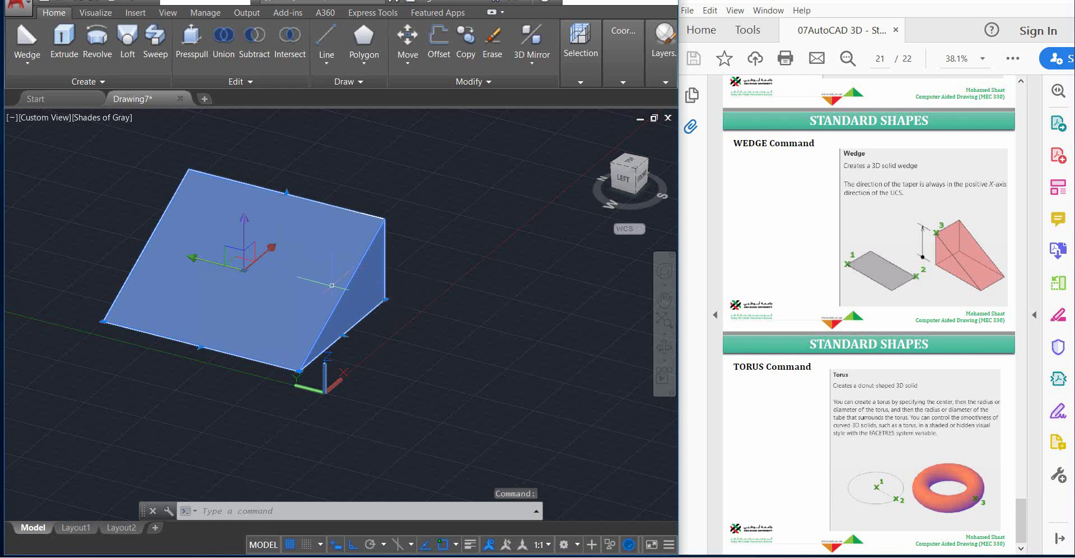
key("Delete")
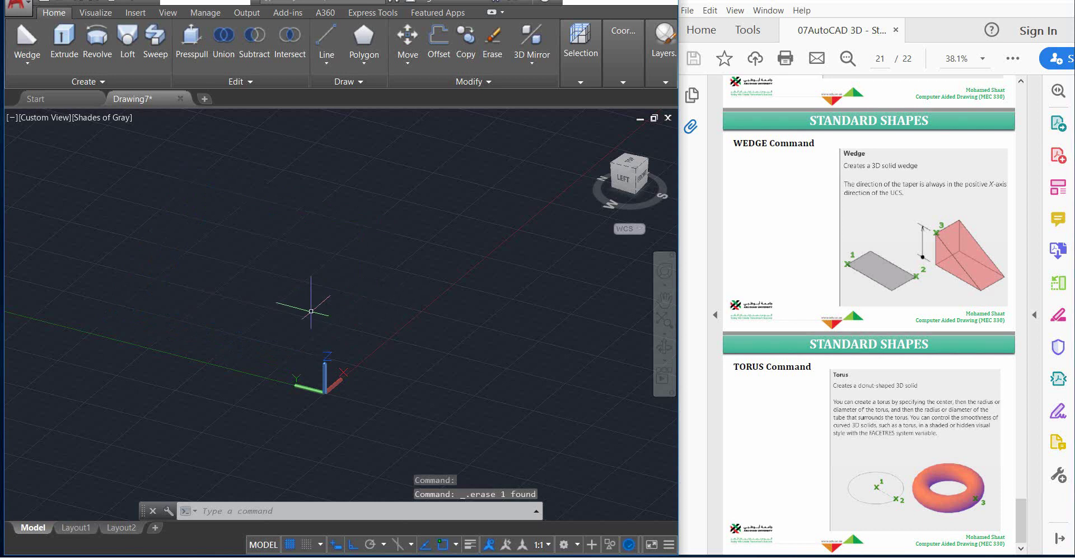
- Create a solid torus centred at 0,0 with a radius of 100 and a tube radius of 20
left_click(26, 63)
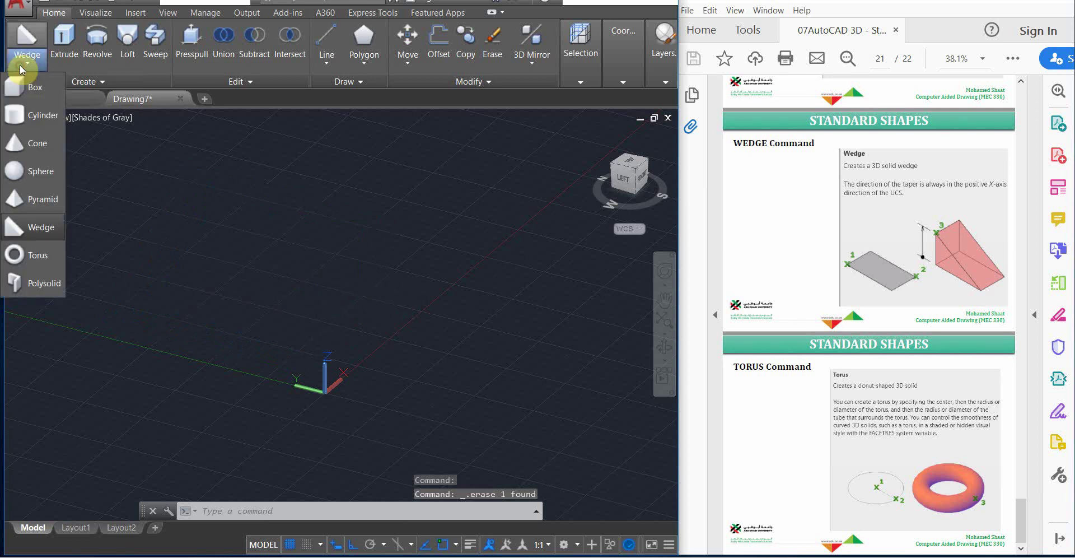
left_click(28, 261)
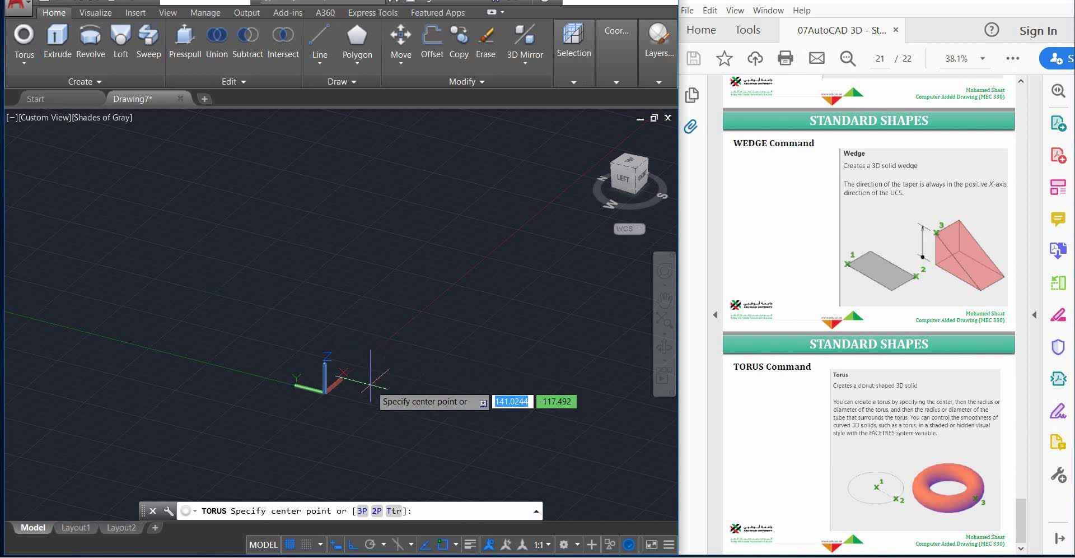
left_click(869, 447)
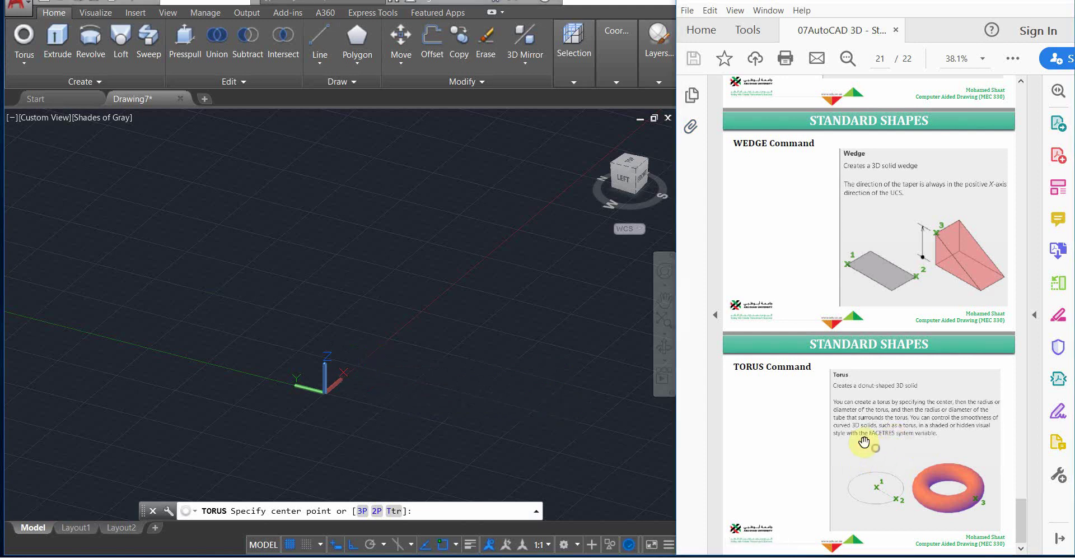
left_click(353, 397)
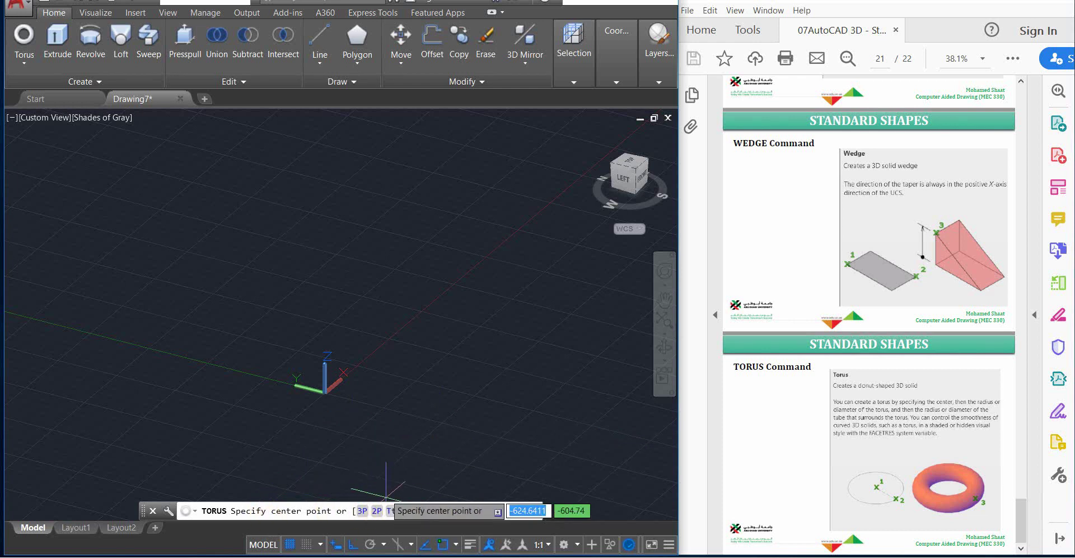
type("0,0")
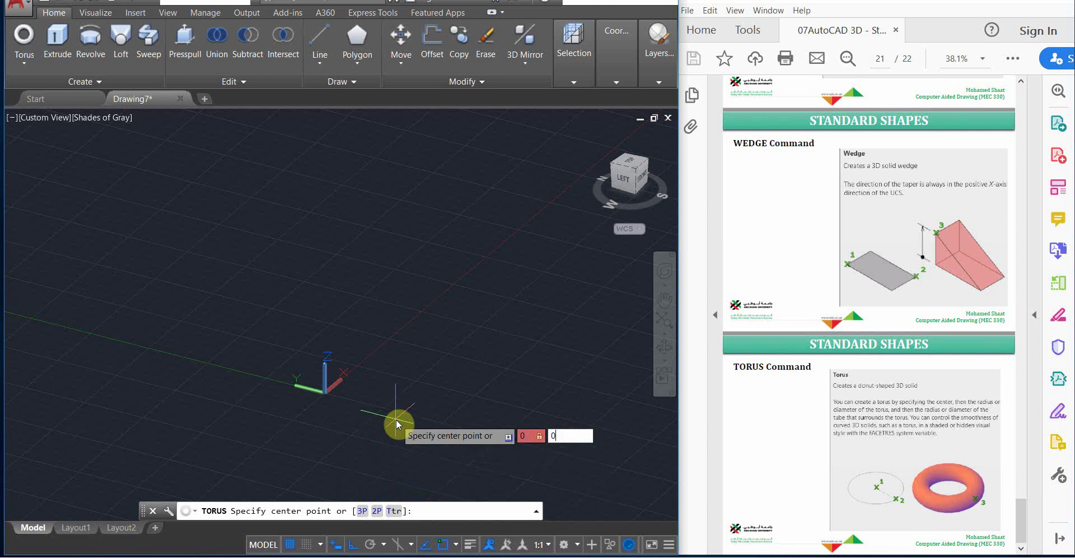
key("Return")
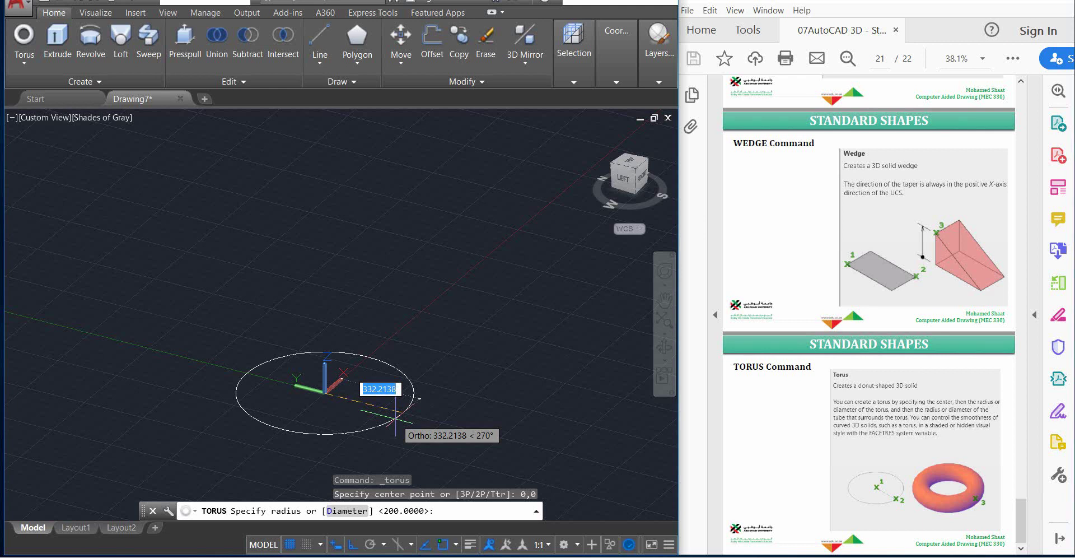
type("10")
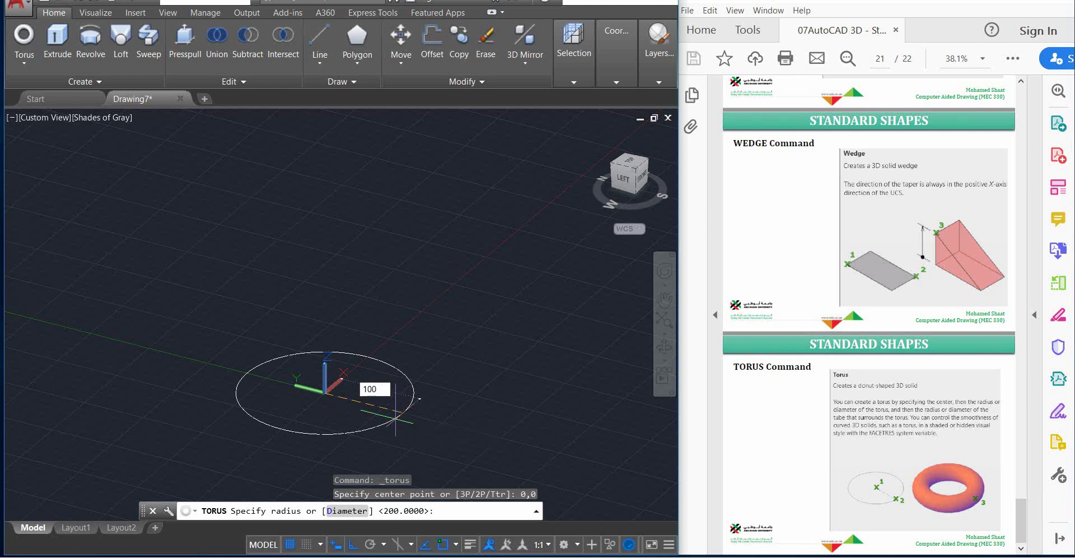
type("0")
key("Return")
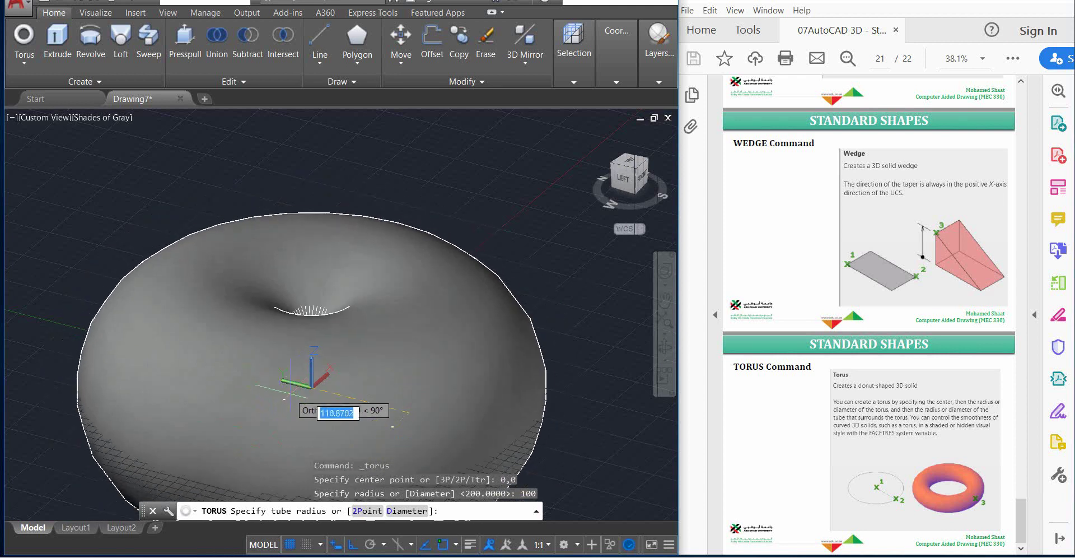
type("20")
key("Return")
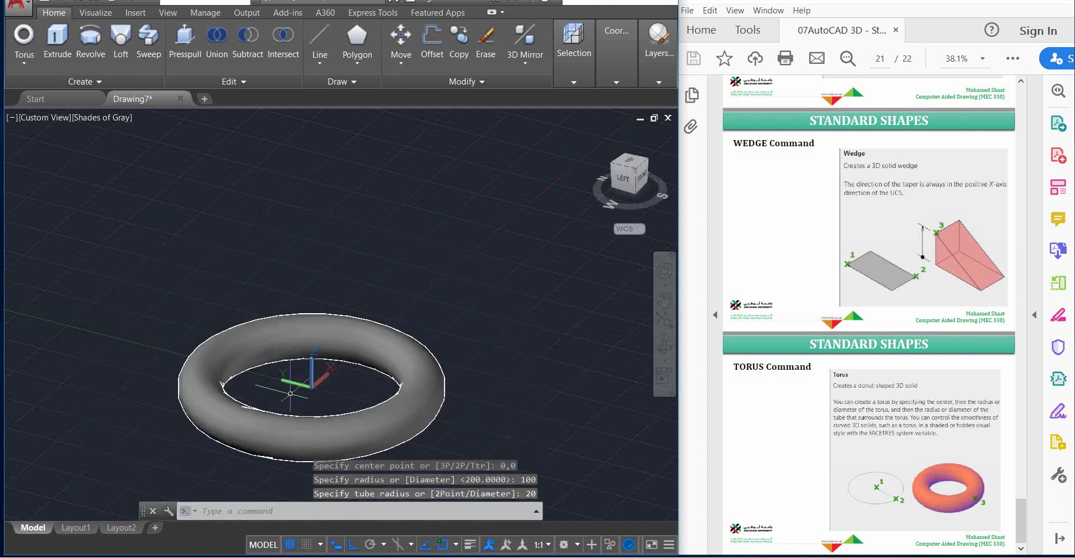
- Select the torus around the origin and delete it
left_click(282, 360)
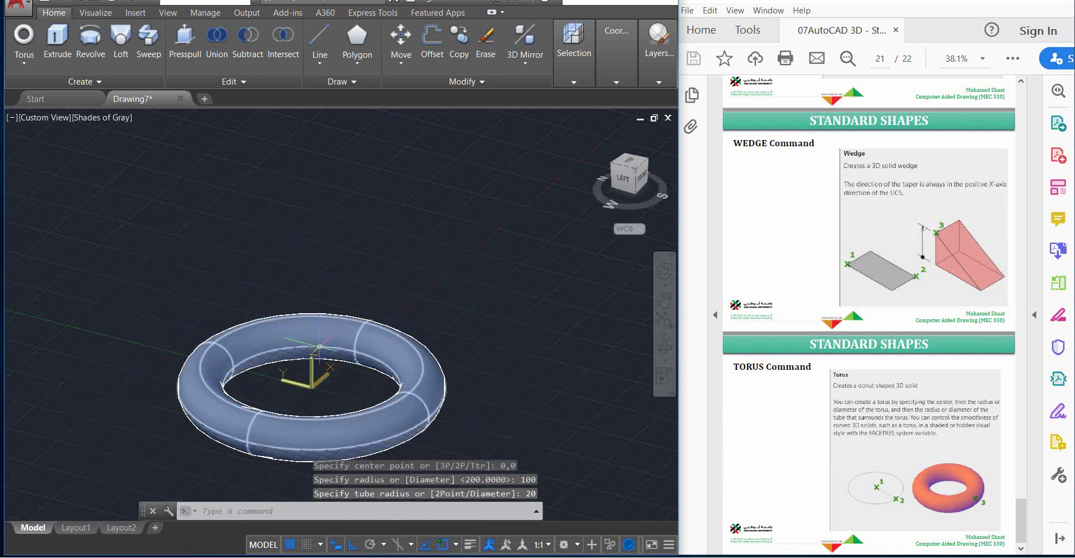
left_click(389, 357)
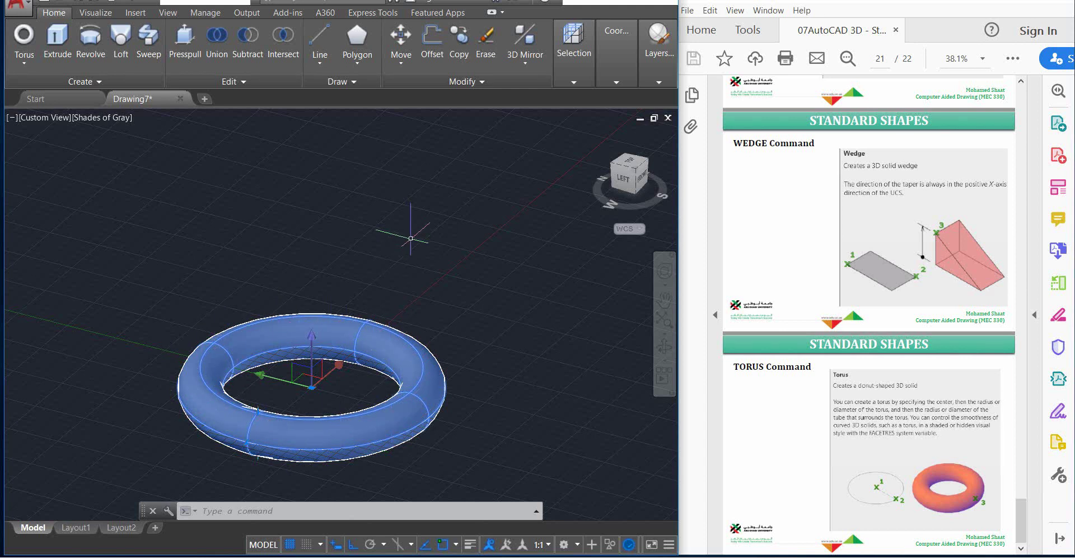
key("Delete")
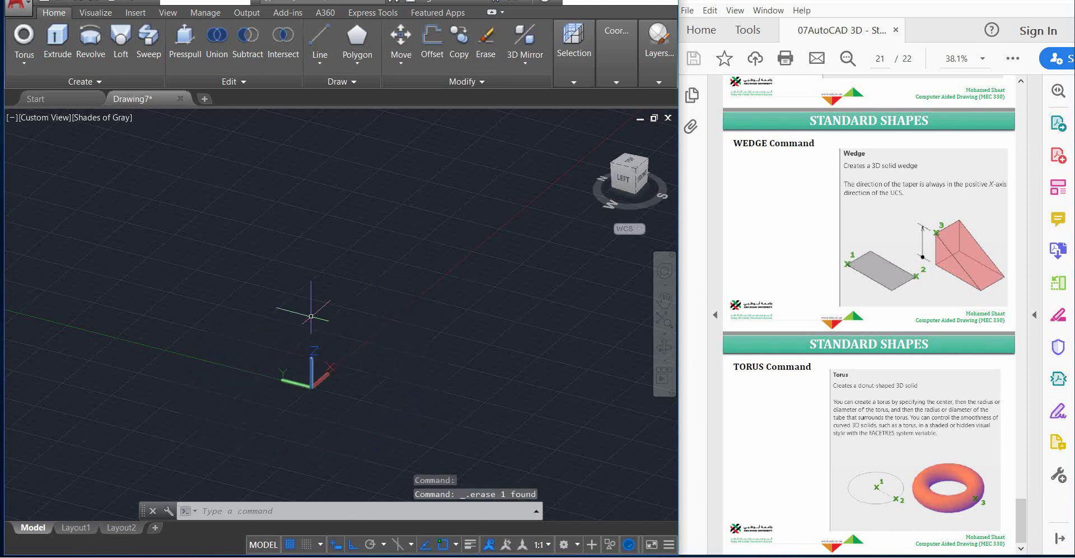
- Create a torus by freely picking its centre beyond the origin, its radius and its tube radius, and delete it again
left_click(21, 34)
left_click(326, 248)
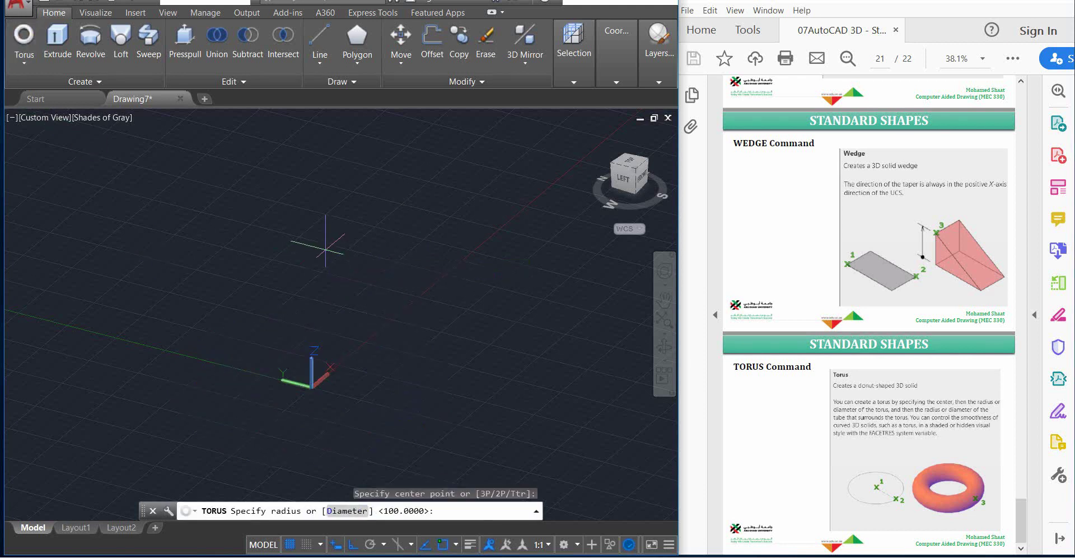
left_click(288, 313)
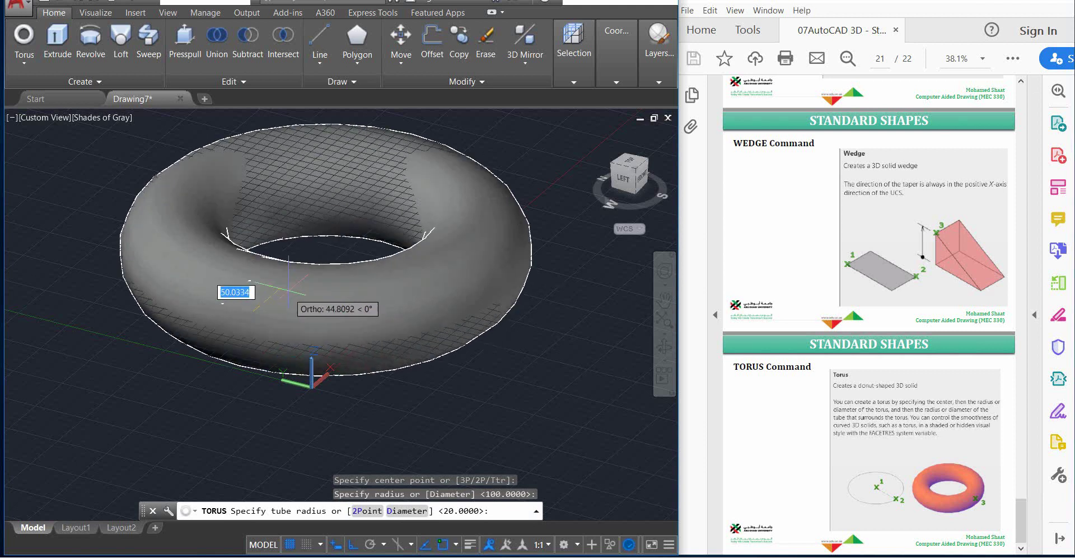
left_click(301, 323)
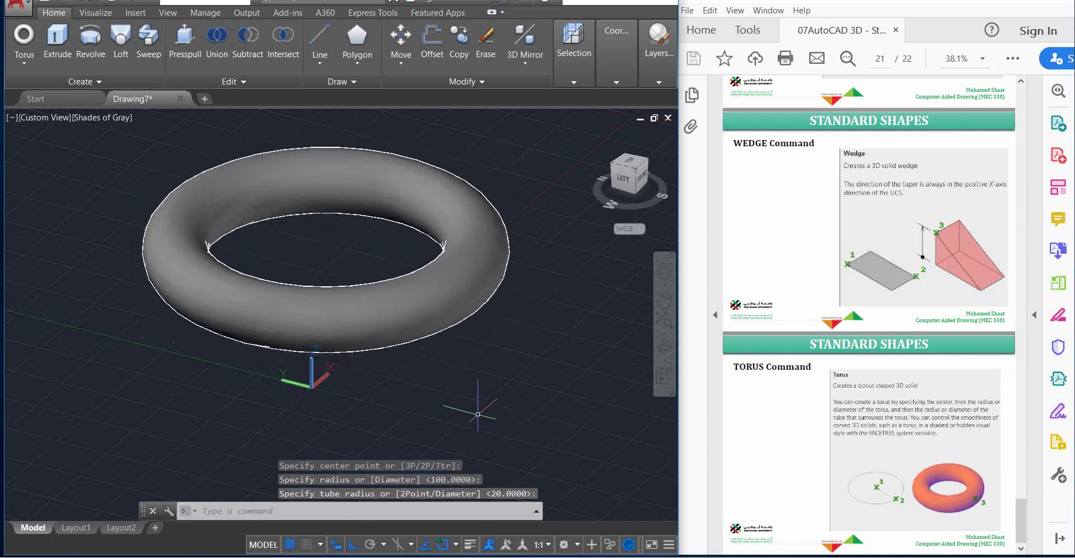
left_click(401, 318)
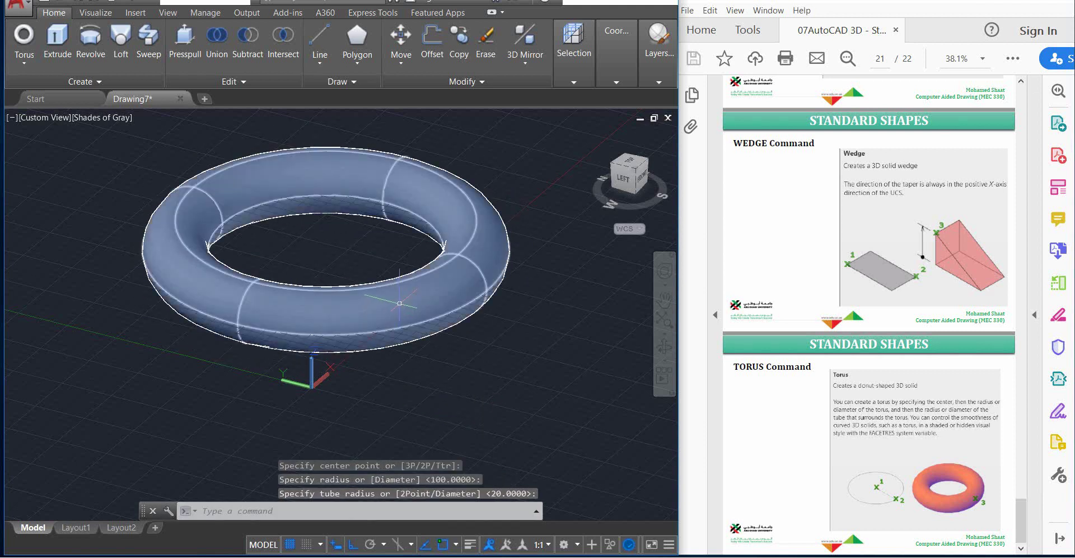
key("Delete")
scroll(495, 355, "down", 5)
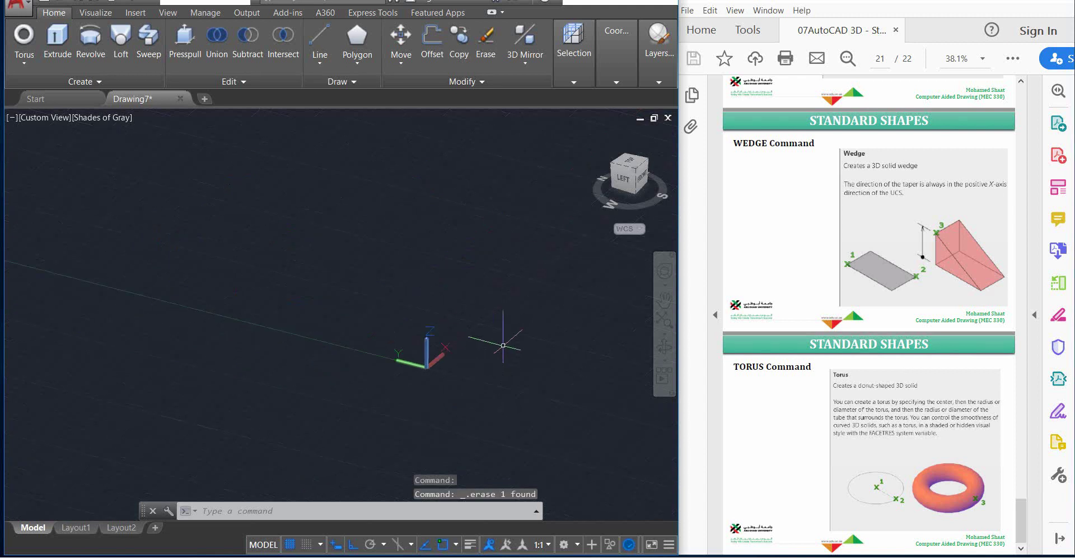
mouse_move(477, 356)
middle_mouse_down()
mouse_move(230, 419)
mouse_move(220, 407)
middle_mouse_up()
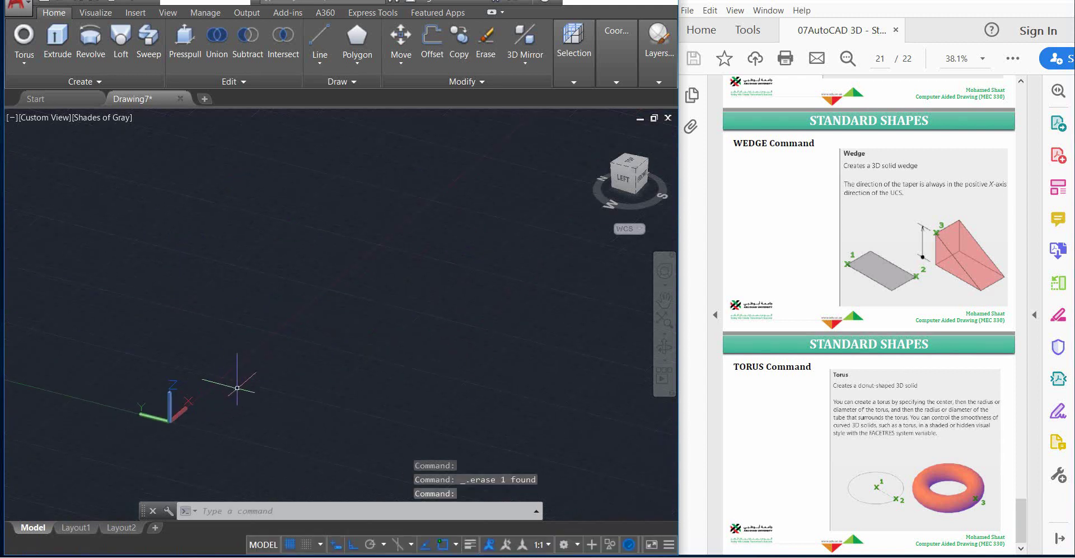
scroll(239, 386, "down", 3)
scroll(314, 377, "down", 5)
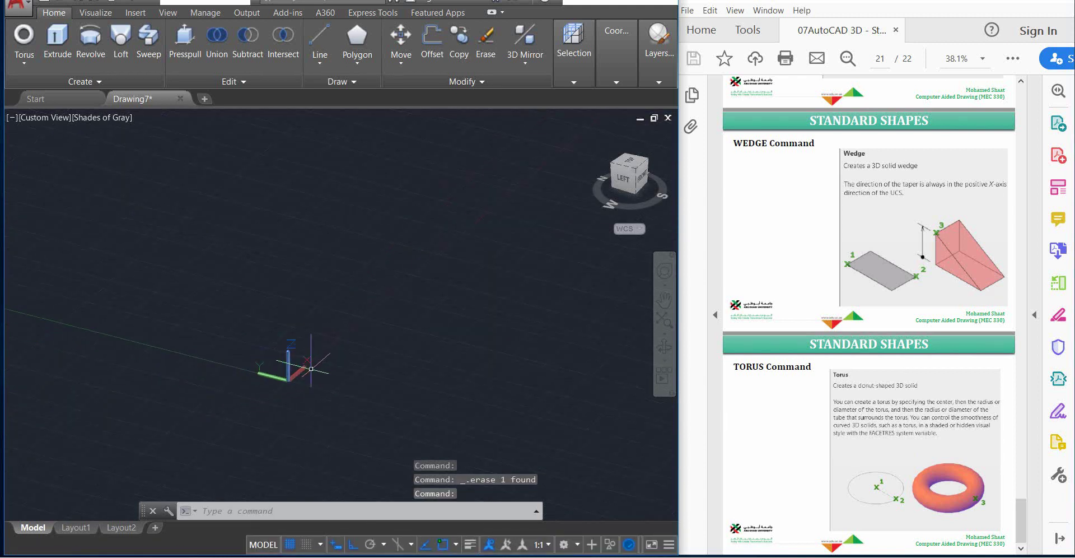
left_click(32, 57)
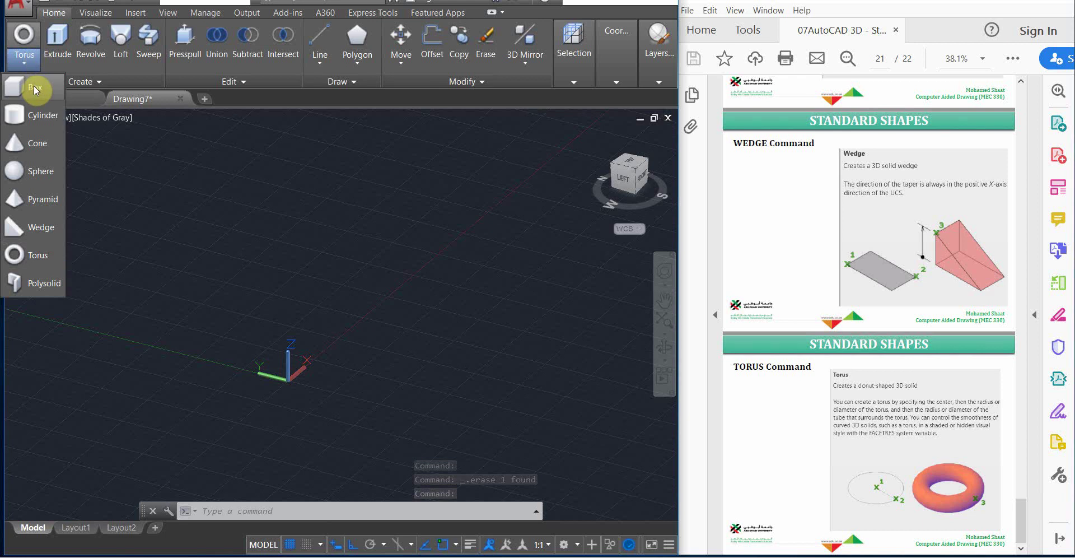
left_click(343, 249)
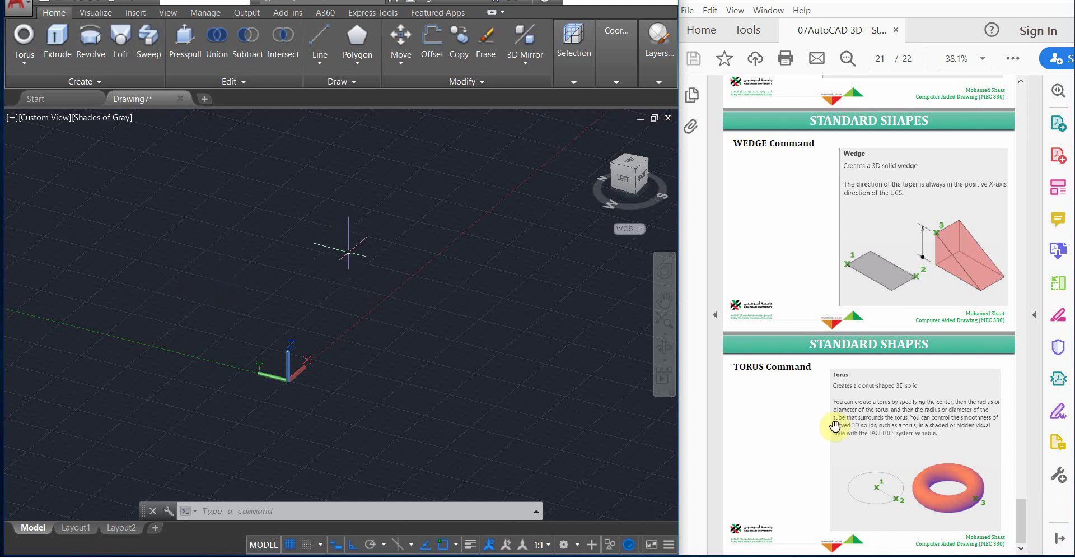
- Go back through the lecture slides from the torus page to the earlier POLYSOLID command pages
left_click(812, 430)
scroll(812, 431, "up", 5)
scroll(810, 438, "up", 15)
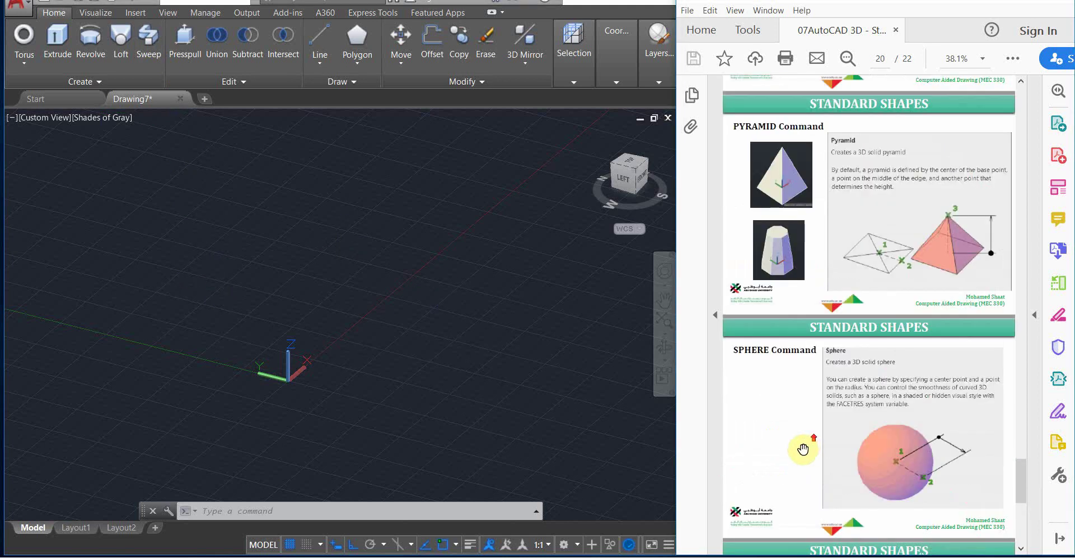
scroll(801, 464, "up", 18)
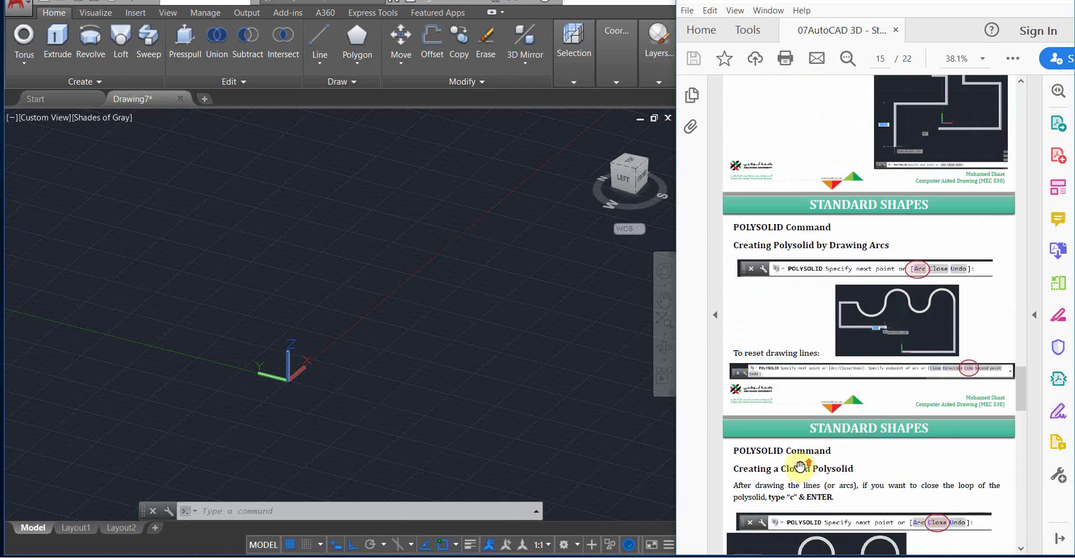